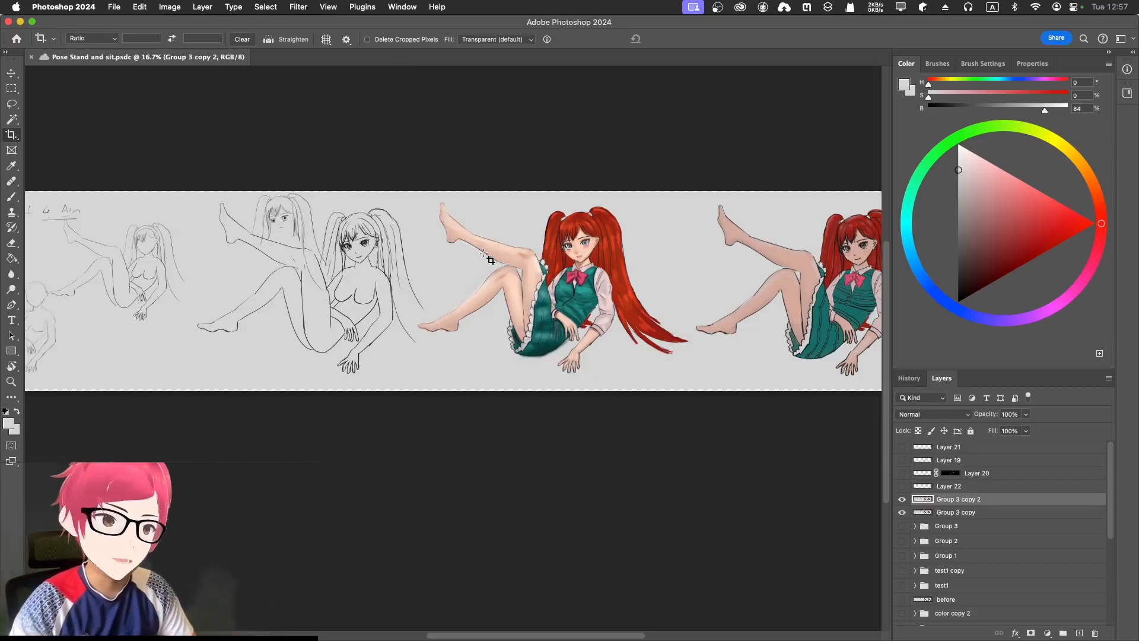
# - Switch from Photoshop to the Chrome window showing ComfyUI's anime practice.png Load Image node
pyautogui.hotkey('ctrl', 'Up')
pyautogui.click(365, 242)
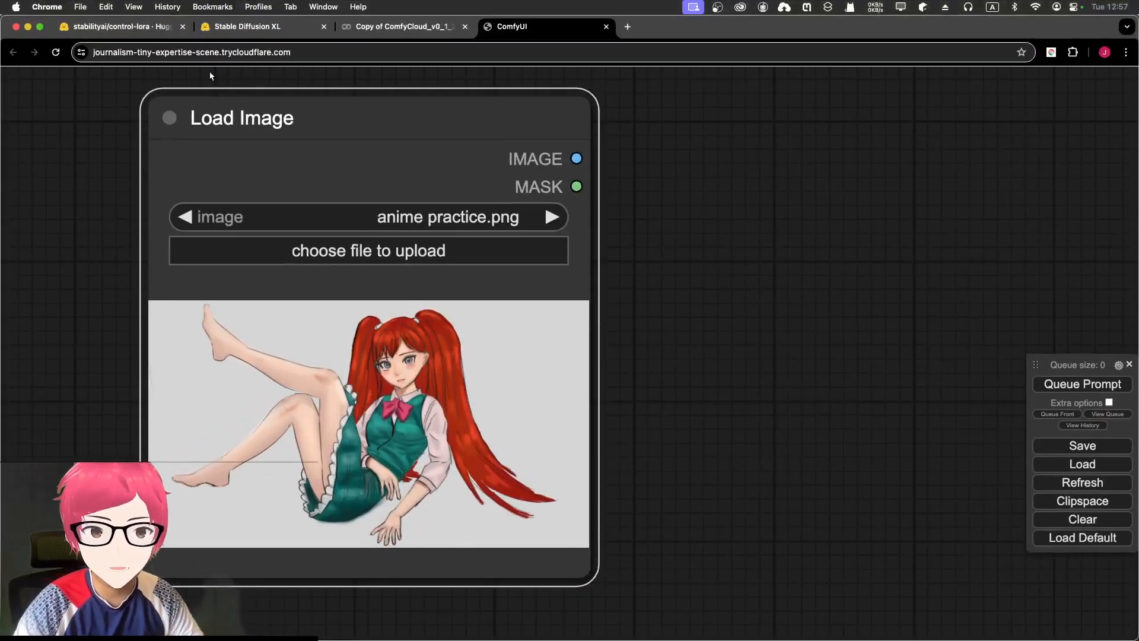
# - Switch to the Hugging Face Diffusers documentation on Stable Diffusion XL
pyautogui.click(255, 35)
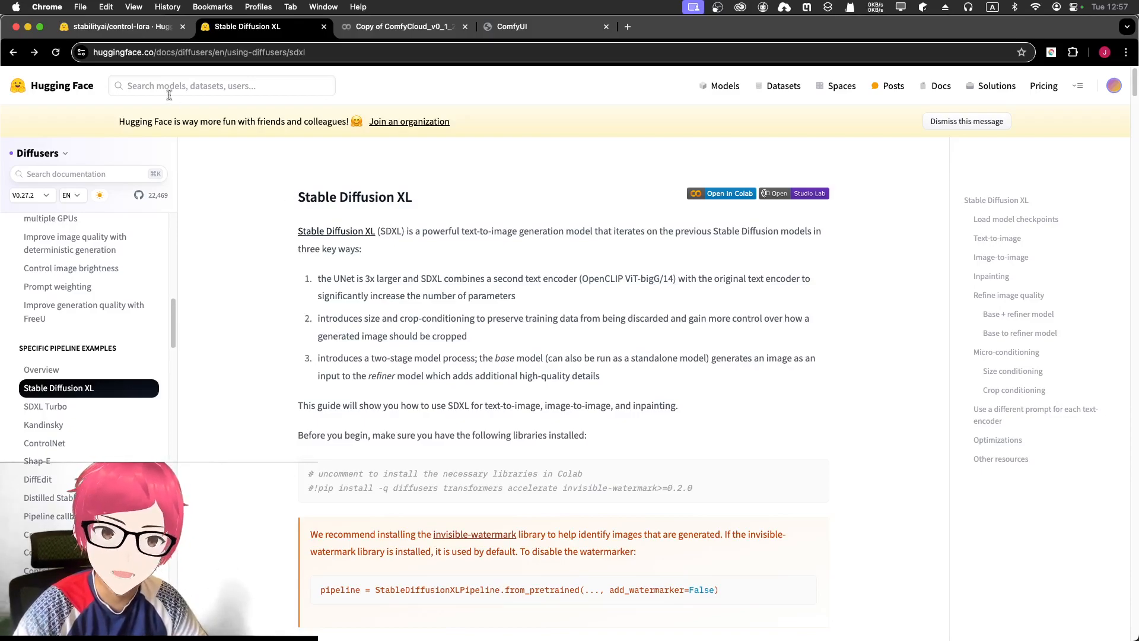
# - Read the stabilityai/control-lora model card's Control-LoRA introduction, then leave the tab
pyautogui.click(121, 26)
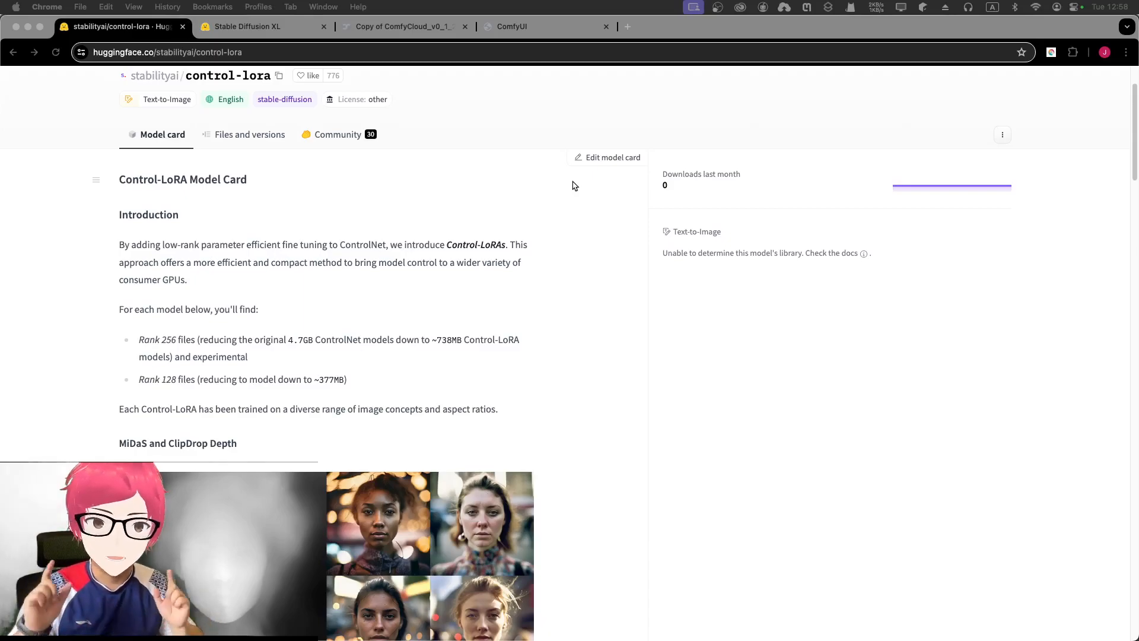
pyautogui.click(442, 30)
# - Zoom around the anime practice.png node, then check the Colab server log for ComfyUI's trycloudflare URL
pyautogui.click(513, 34)
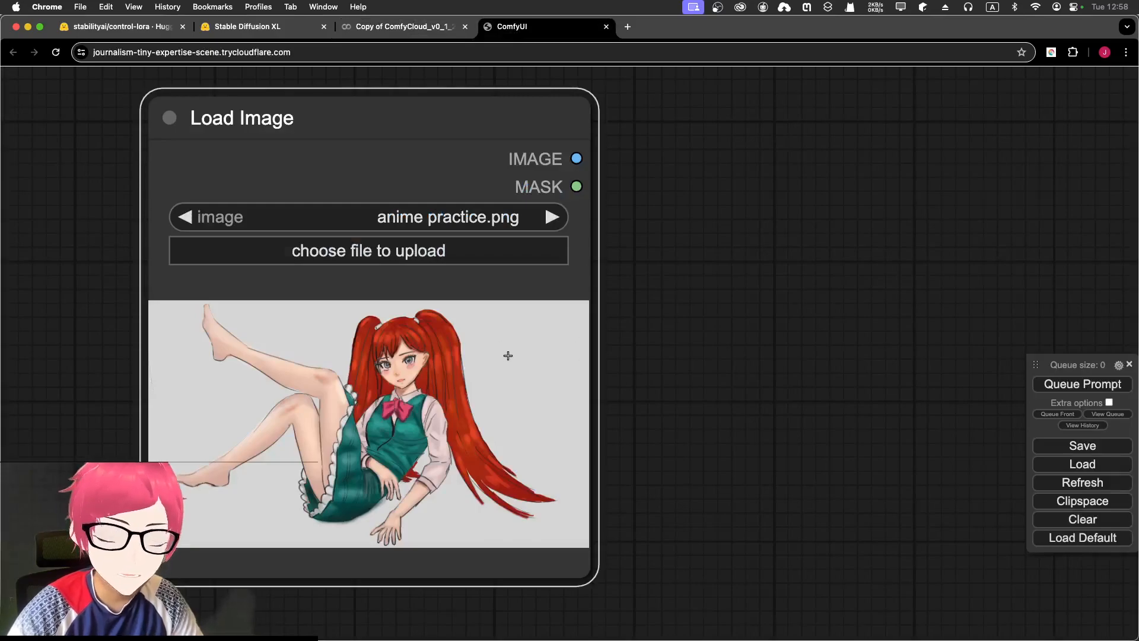
pyautogui.scroll(1, 507, 353)
pyautogui.scroll(1, 507, 351)
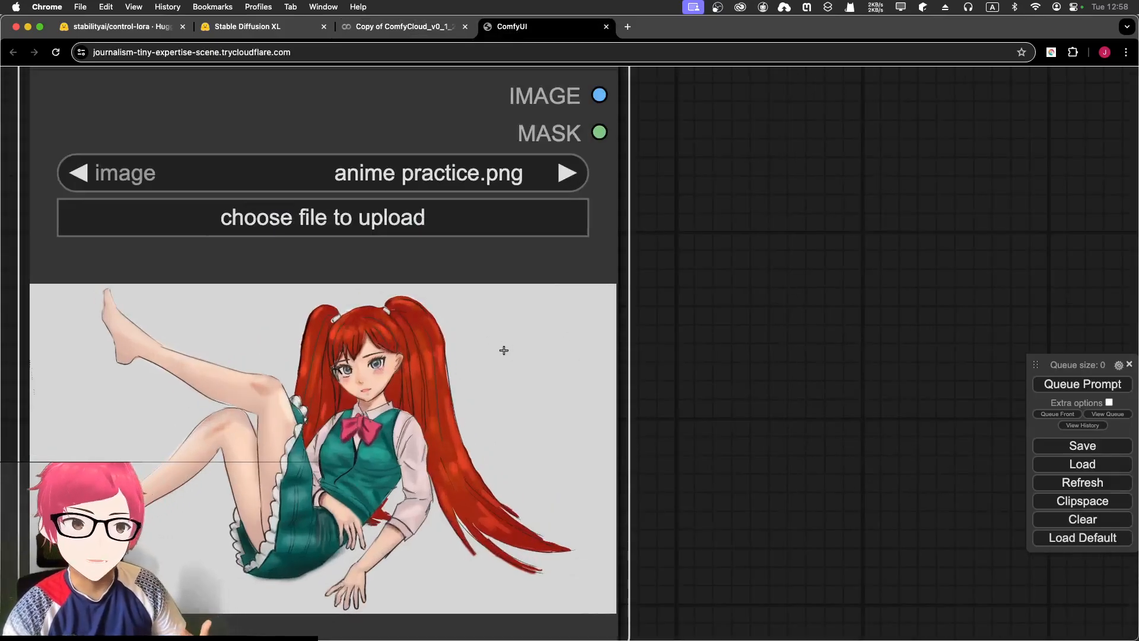
pyautogui.scroll(-3, 536, 359)
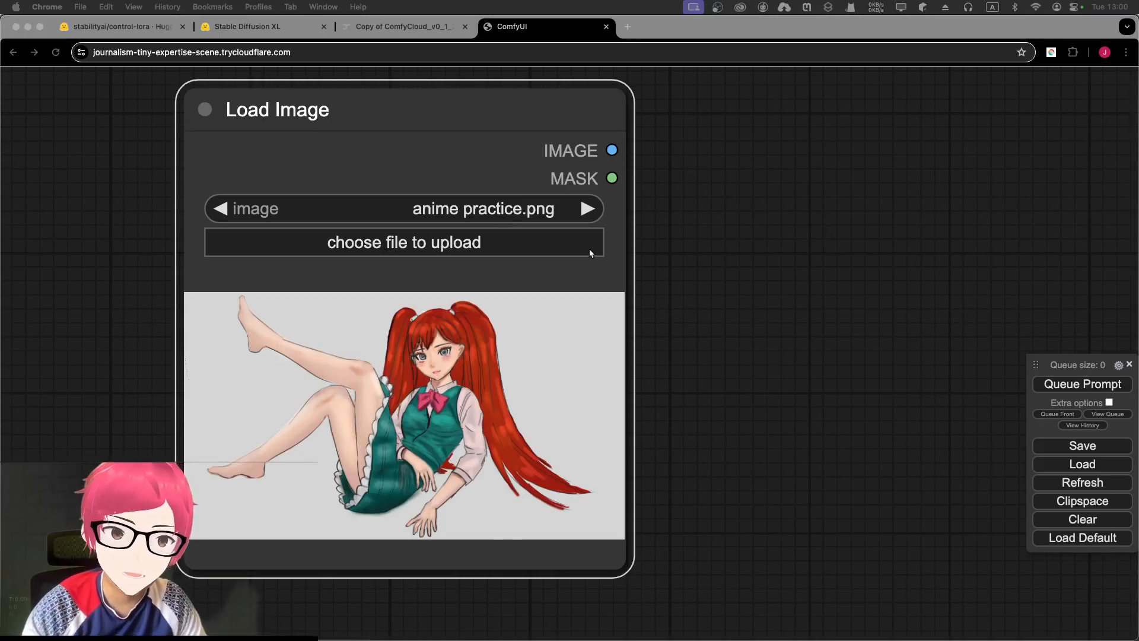
pyautogui.click(395, 31)
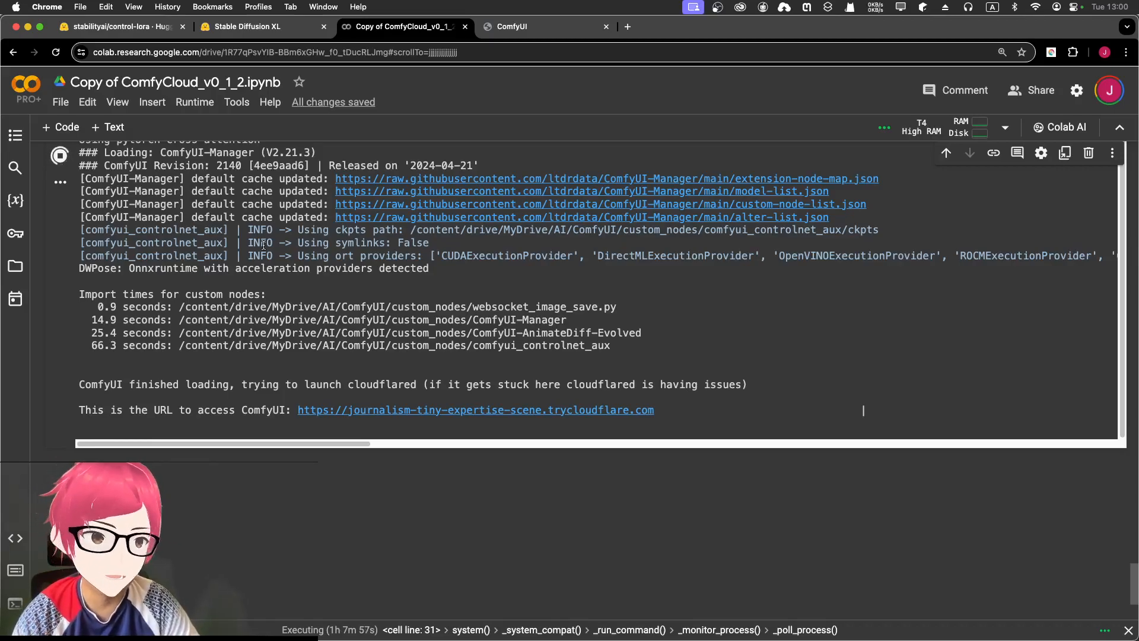
pyautogui.scroll(5, 333, 236)
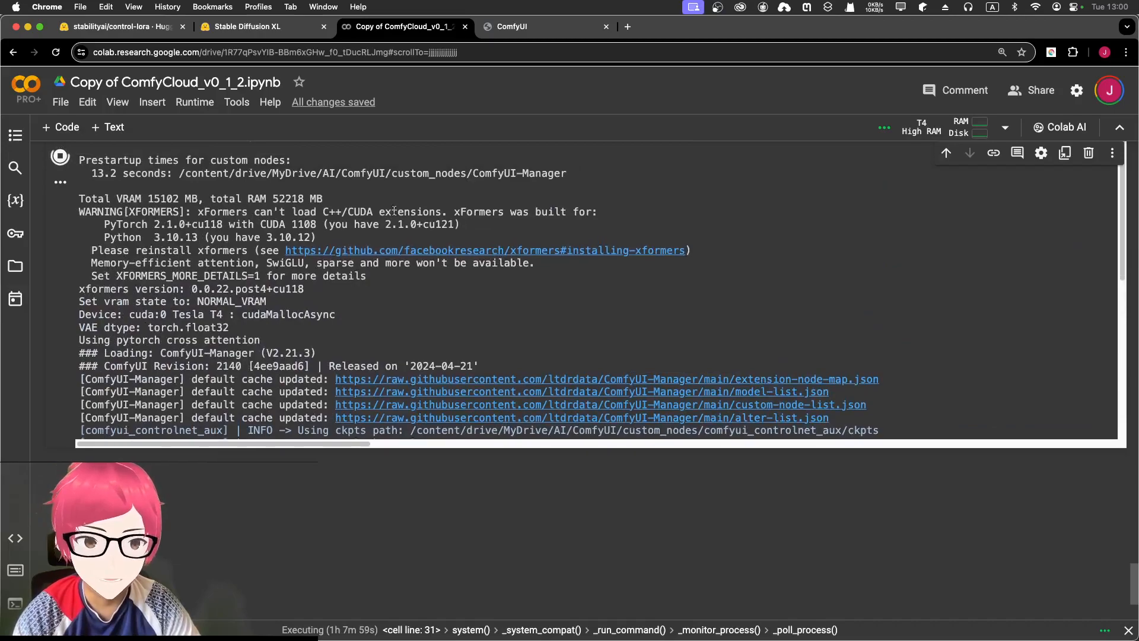
pyautogui.scroll(1, 333, 237)
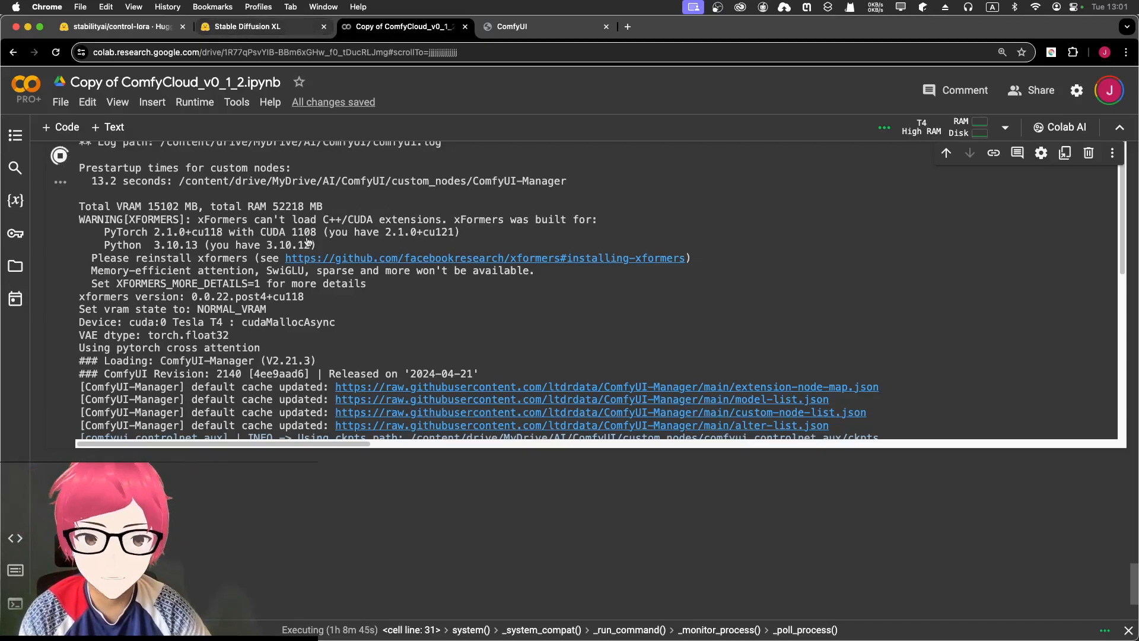
pyautogui.scroll(10, 328, 231)
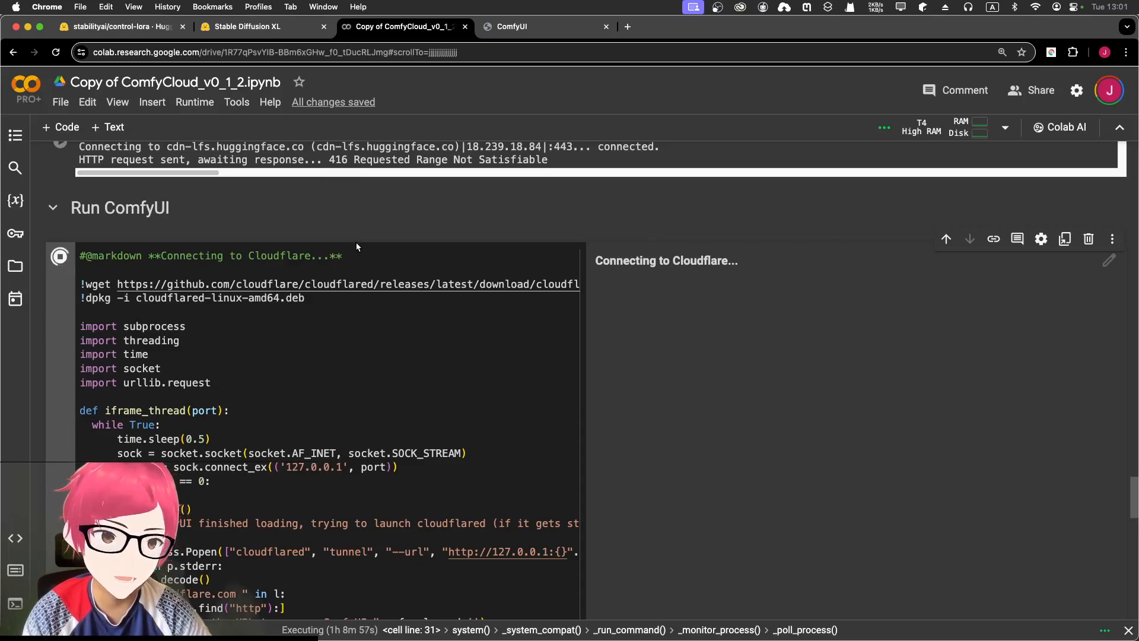
# - Open the SDXL paper from the docs, then list the control-lora repository files
pyautogui.click(235, 27)
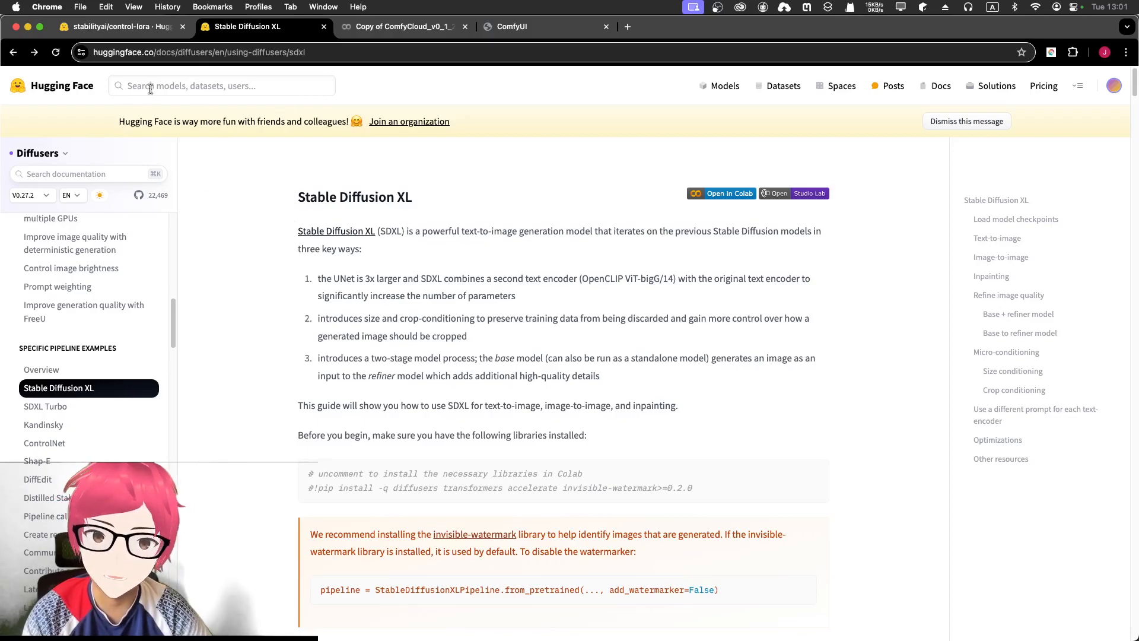
pyautogui.click(332, 240)
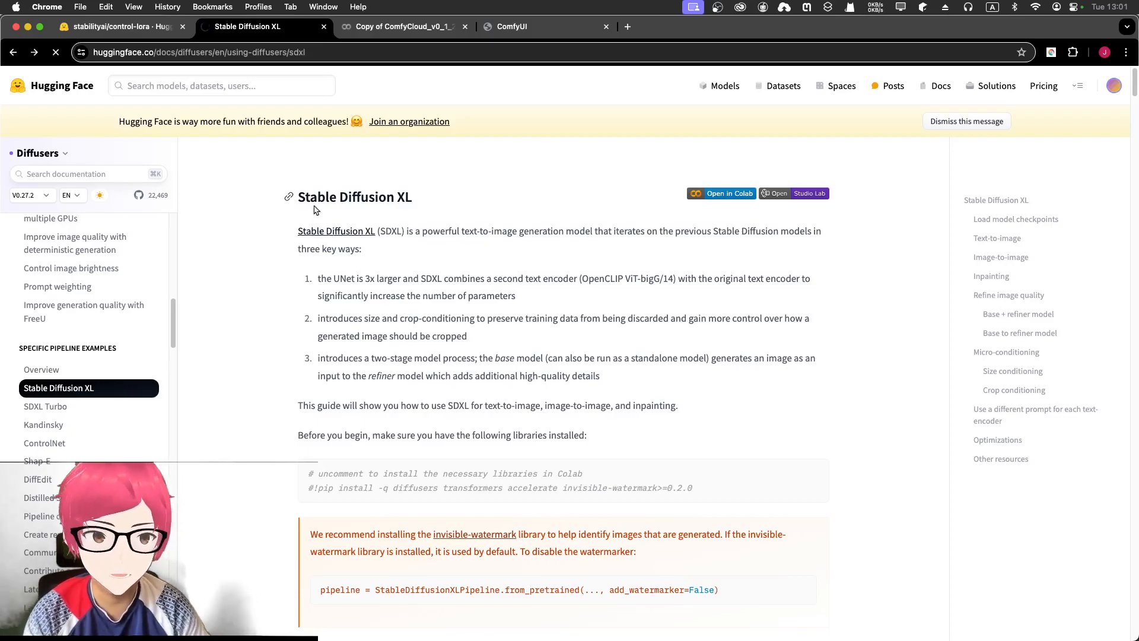
pyautogui.click(145, 28)
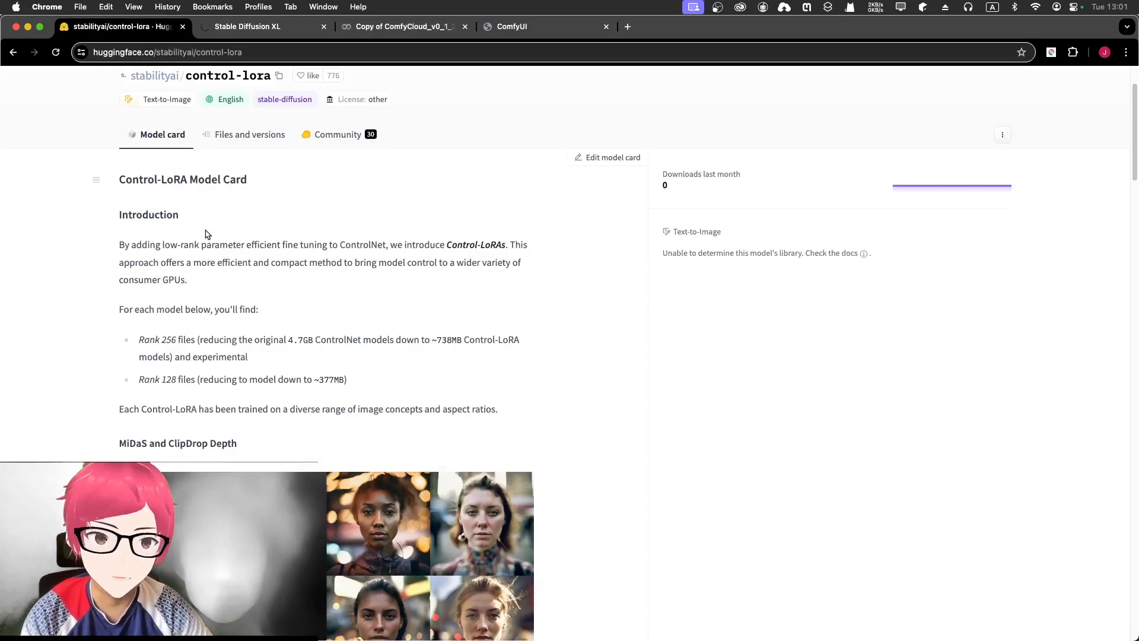
pyautogui.click(229, 139)
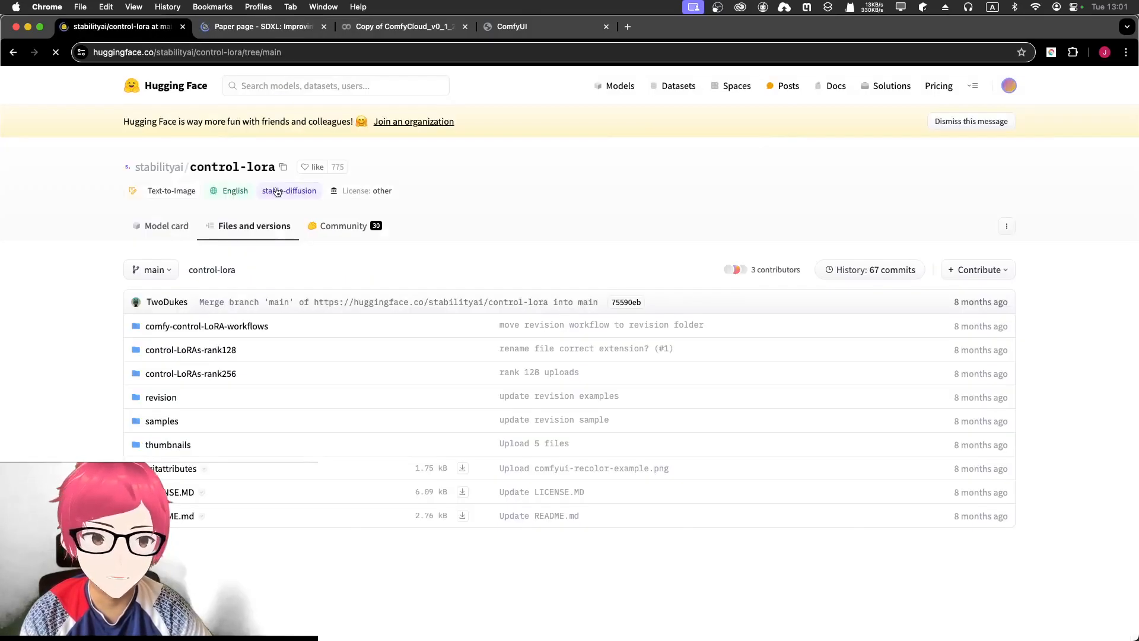
pyautogui.click(1006, 227)
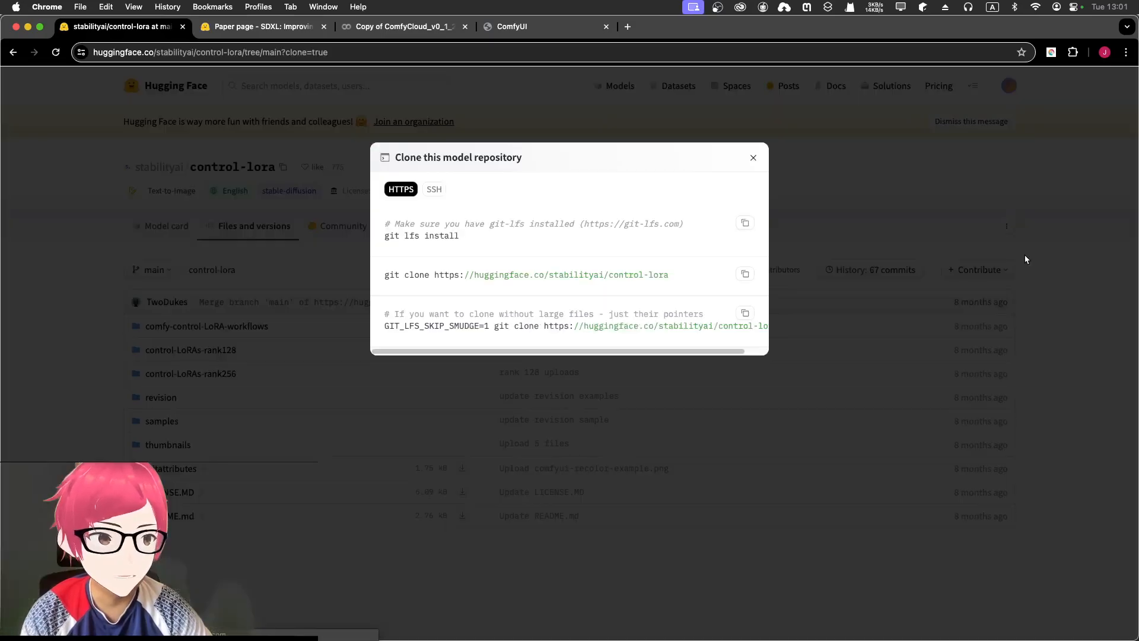
pyautogui.click(1023, 253)
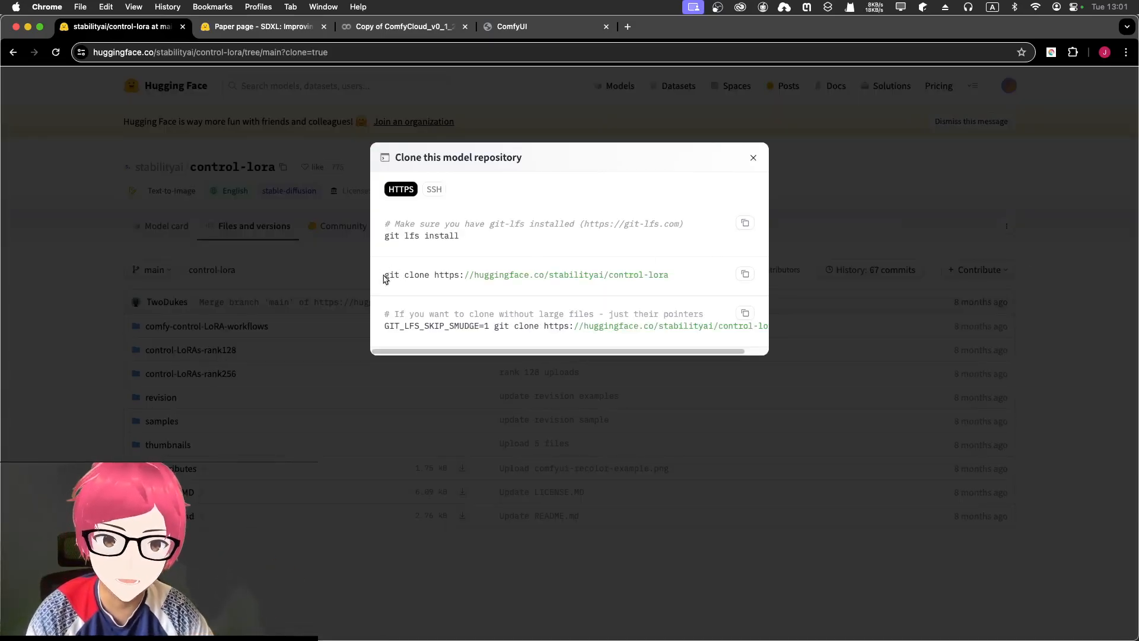
pyautogui.moveTo(384, 279); pyautogui.dragTo(765, 299)
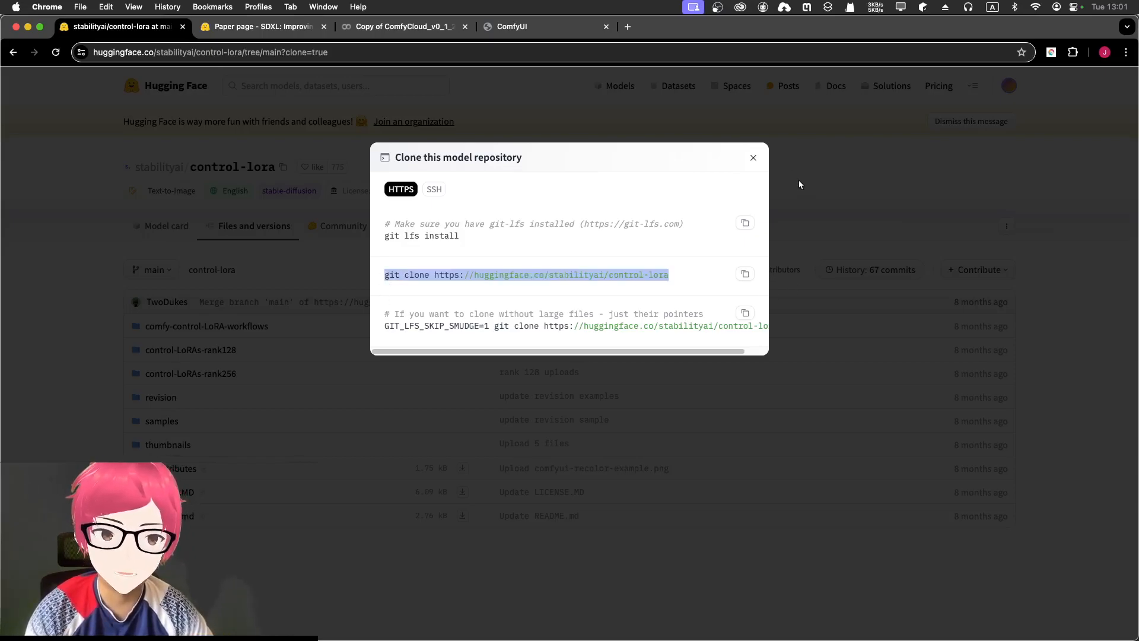
pyautogui.click(753, 158)
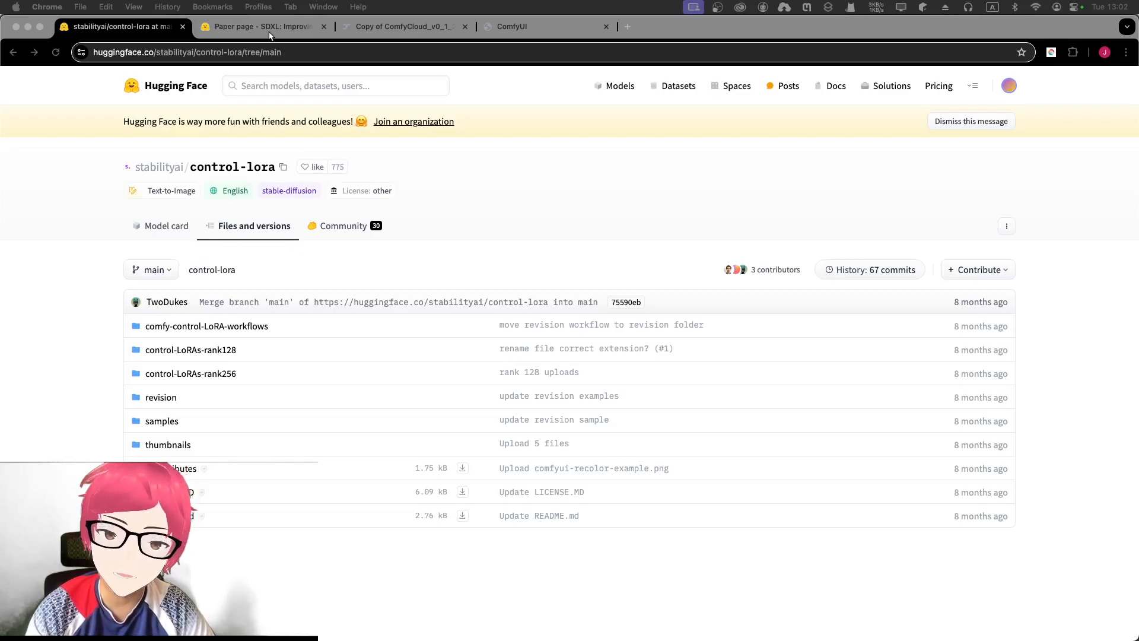
pyautogui.click(261, 27)
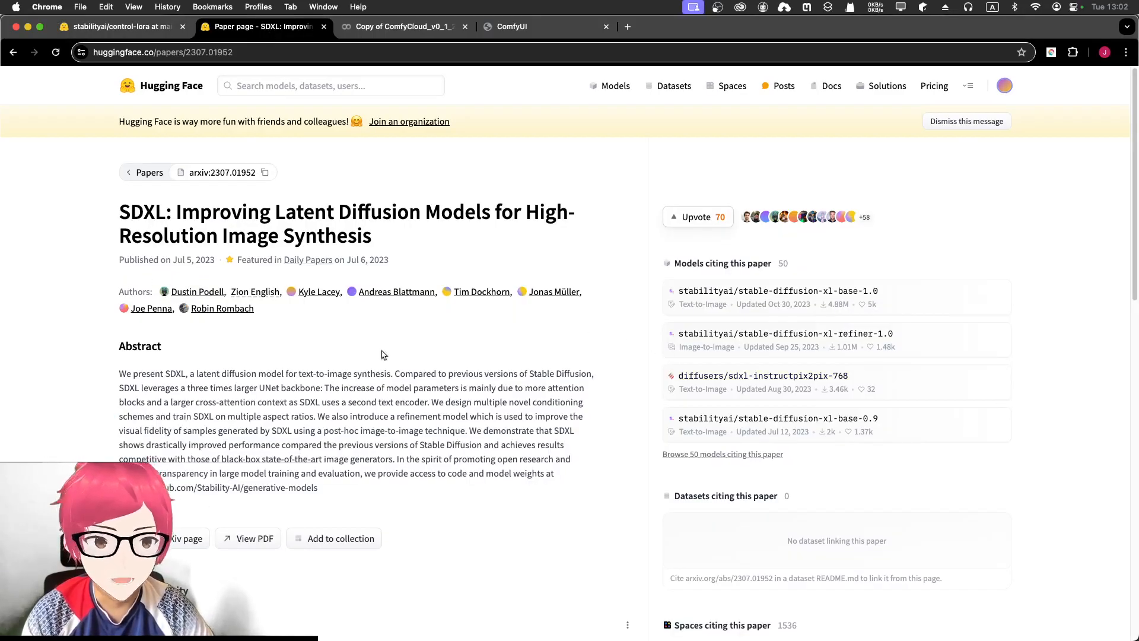
pyautogui.scroll(-2, 184, 343)
pyautogui.scroll(-2, 261, 350)
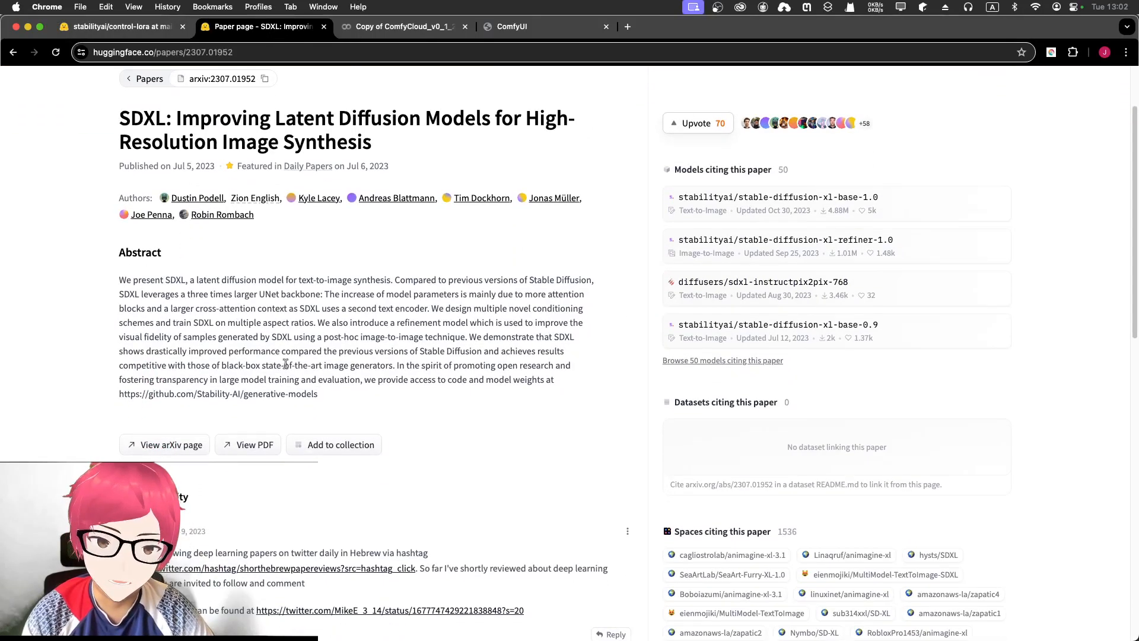
pyautogui.scroll(-5, 308, 442)
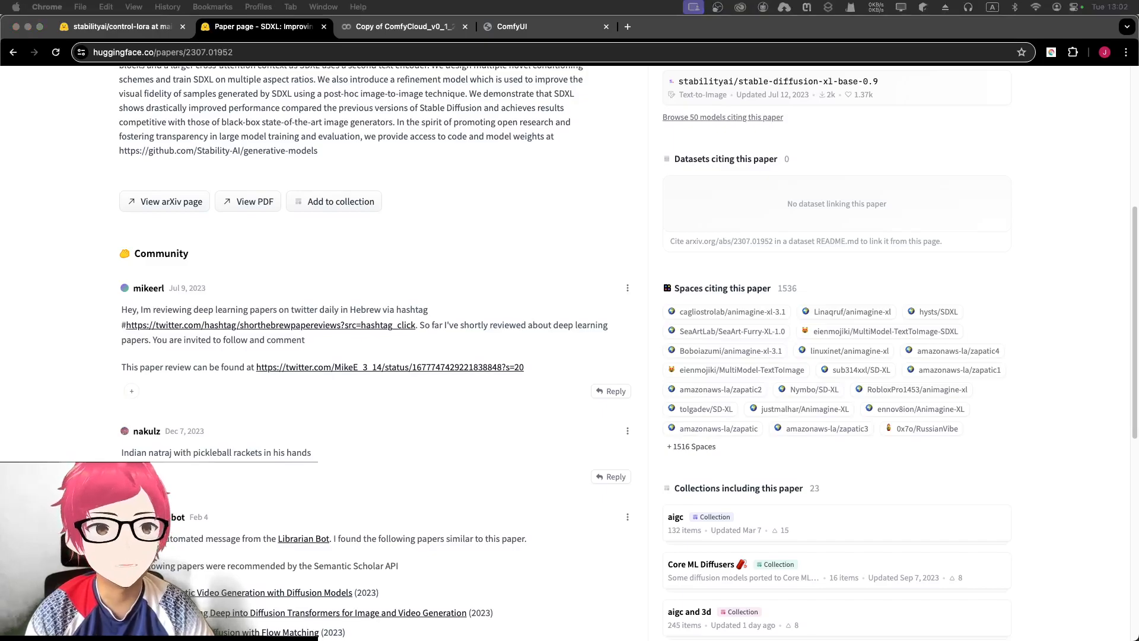
pyautogui.moveTo(776, 640); pyautogui.dragTo(775, 378)
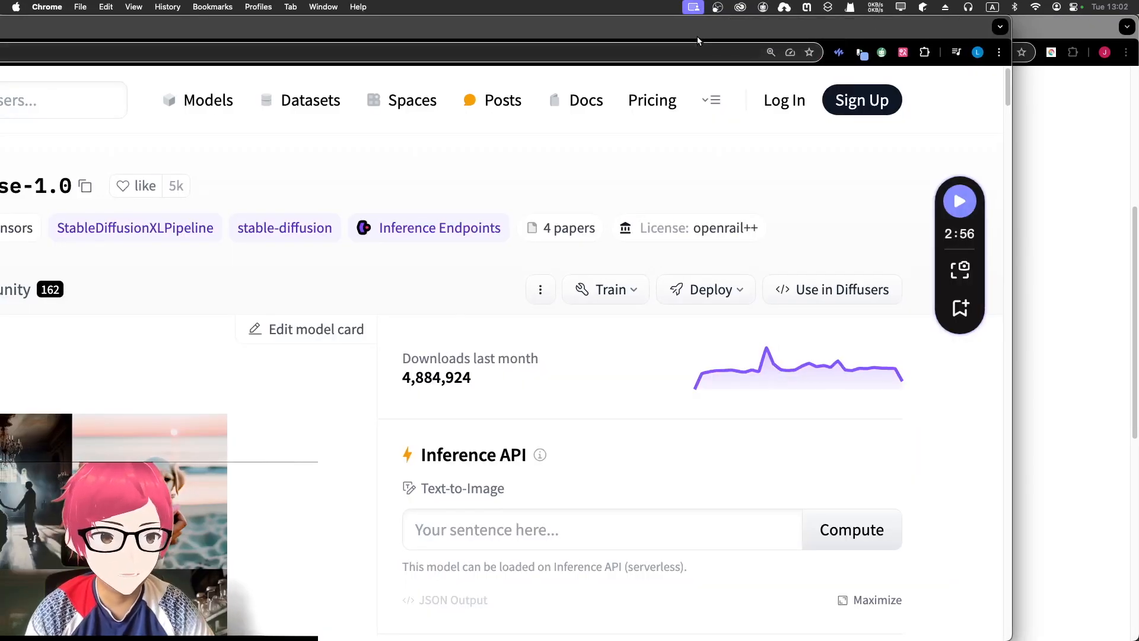
pyautogui.doubleClick(697, 38)
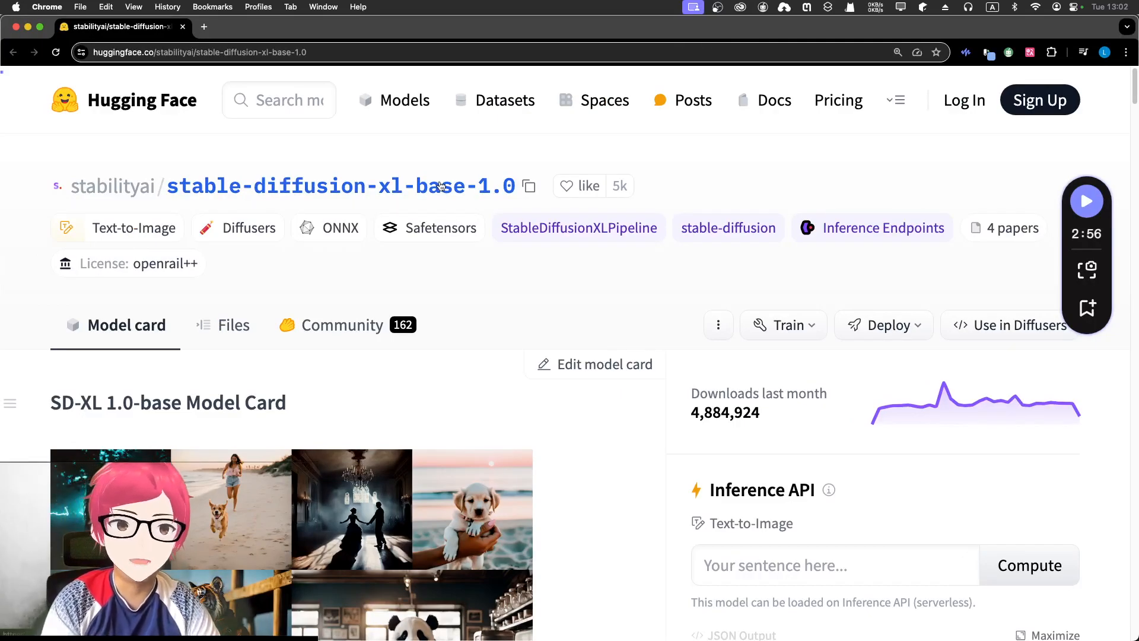
pyautogui.scroll(-1, 567, 402)
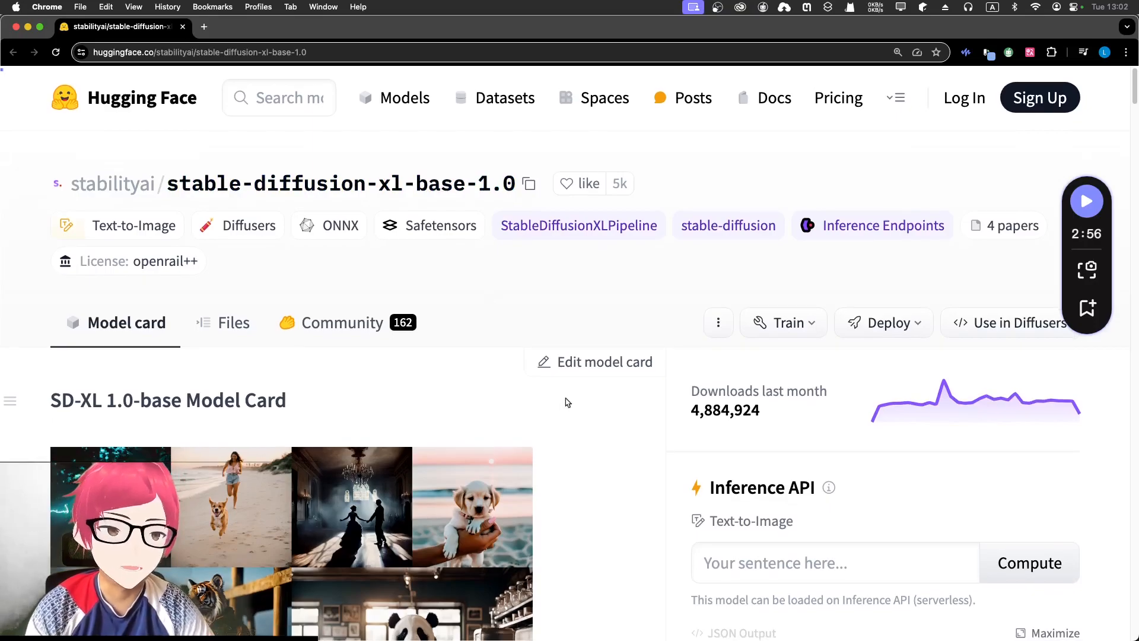
pyautogui.scroll(-3, 569, 398)
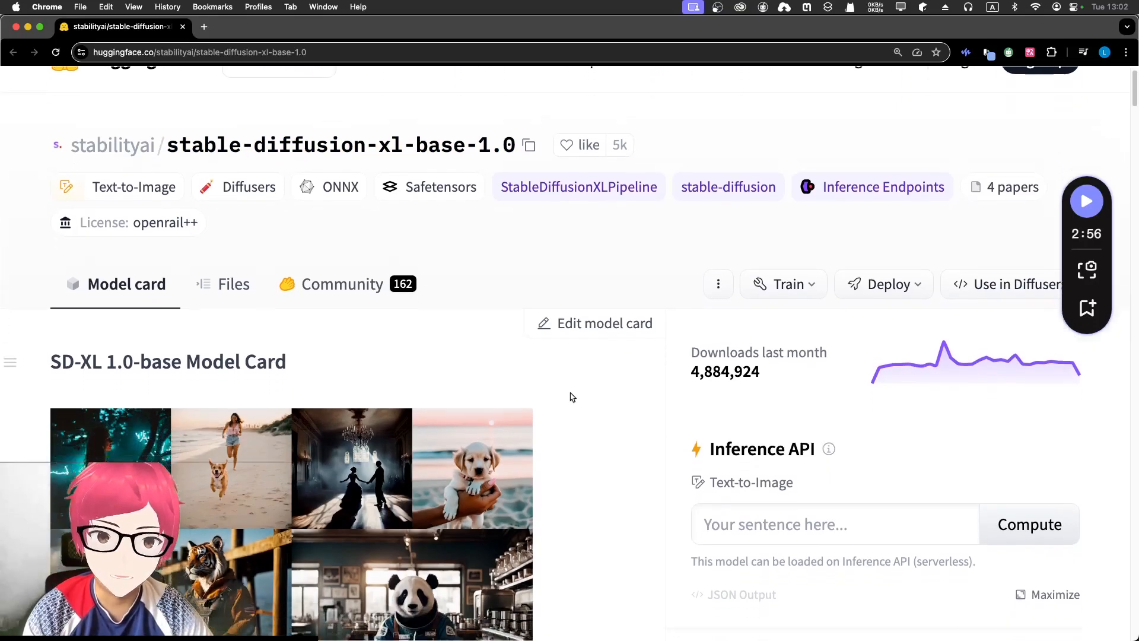
pyautogui.scroll(-13, 571, 397)
pyautogui.scroll(12, 351, 308)
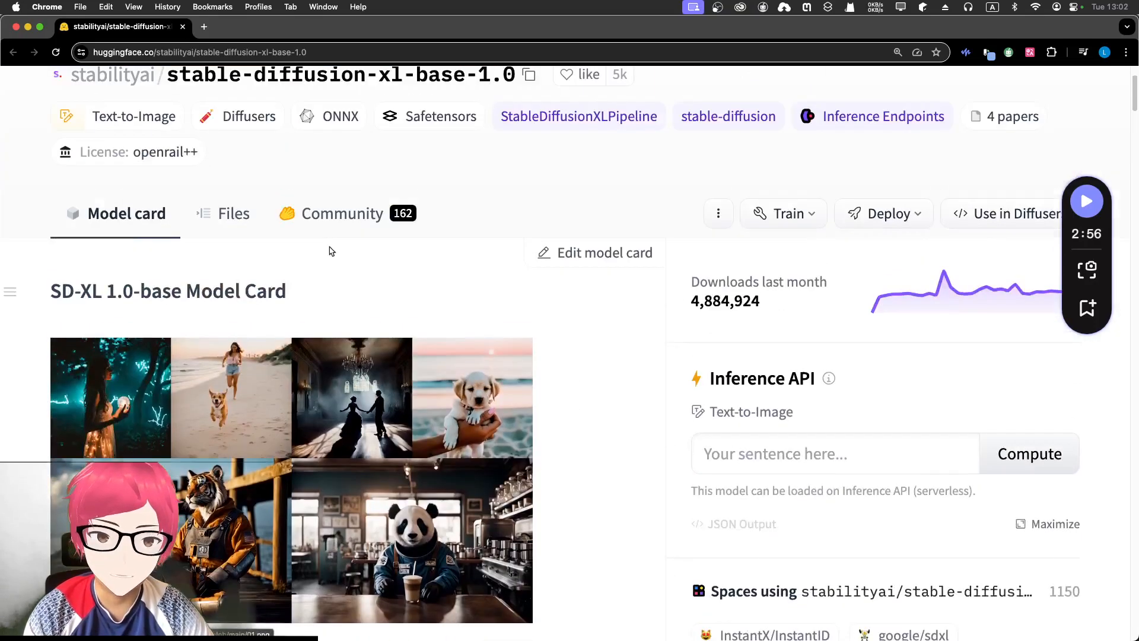
pyautogui.scroll(-8, 331, 295)
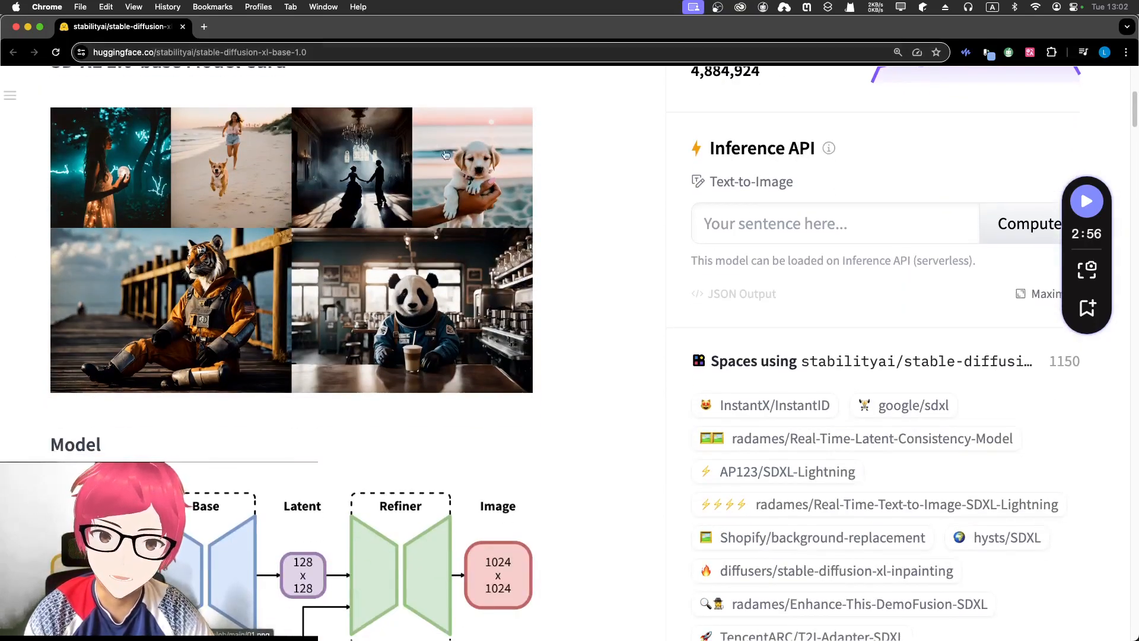
pyautogui.scroll(-10, 448, 255)
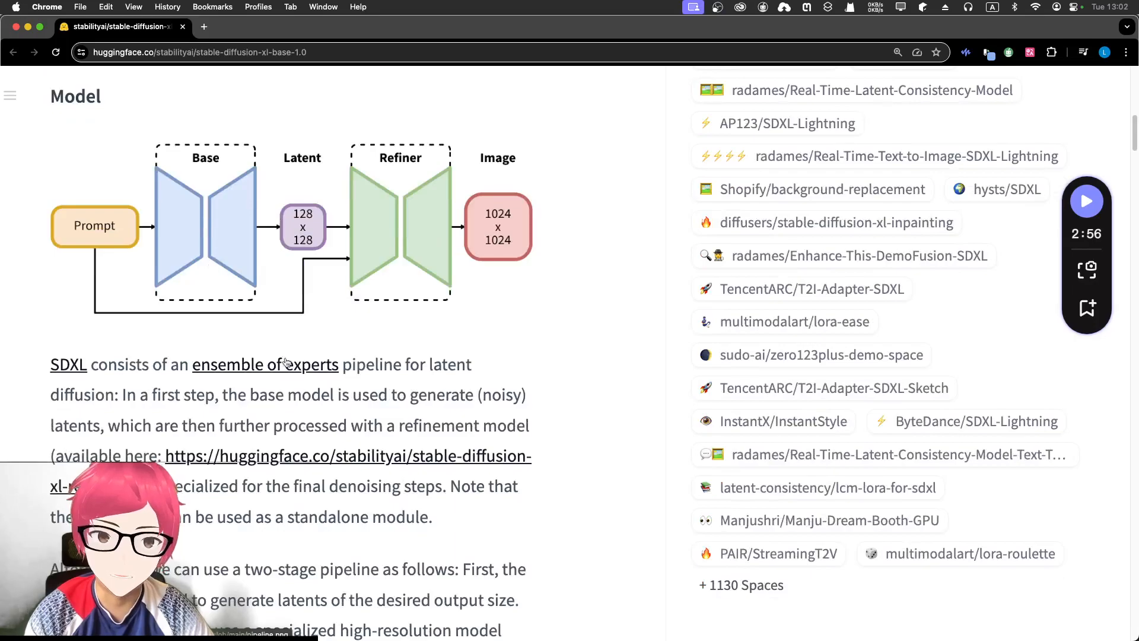
pyautogui.scroll(-10, 302, 322)
pyautogui.scroll(-15, 302, 322)
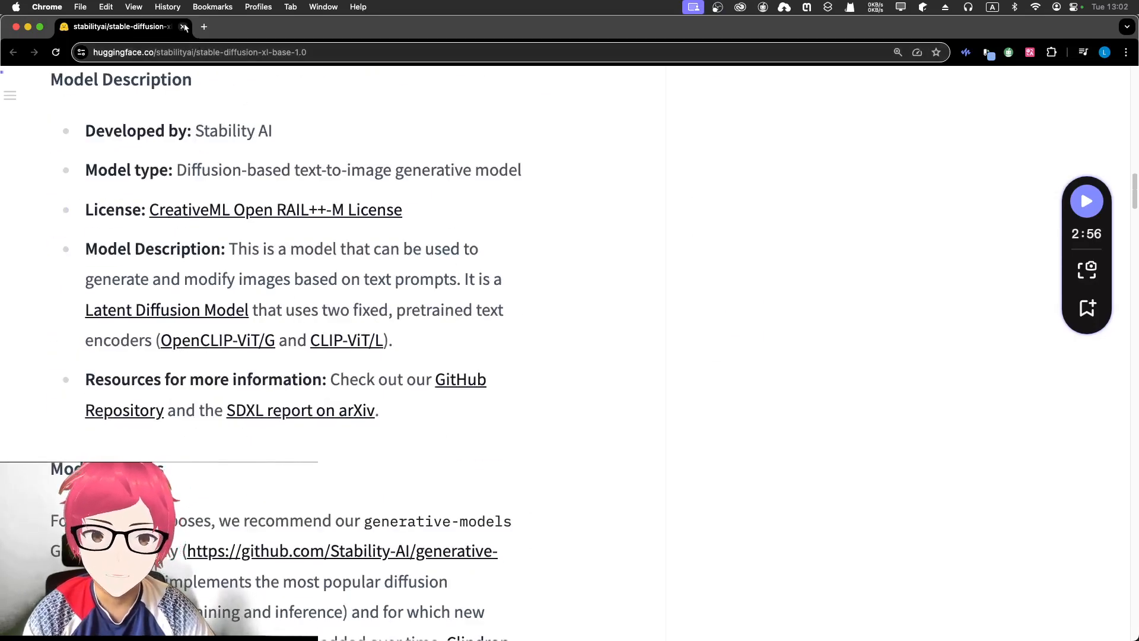
pyautogui.scroll(20, 270, 249)
pyautogui.scroll(7, 260, 287)
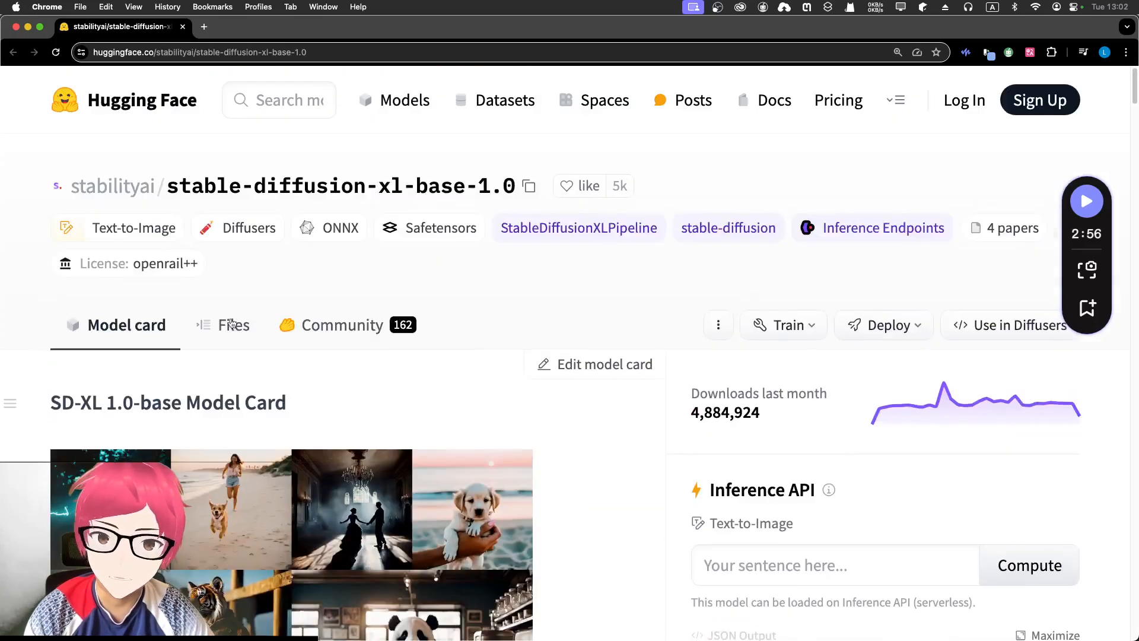
# - Browse the stable-diffusion-xl-base-1.0 files, zoomed out to show the 6.94 GB sd_xl_base_1.0.safetensors
pyautogui.click(241, 325)
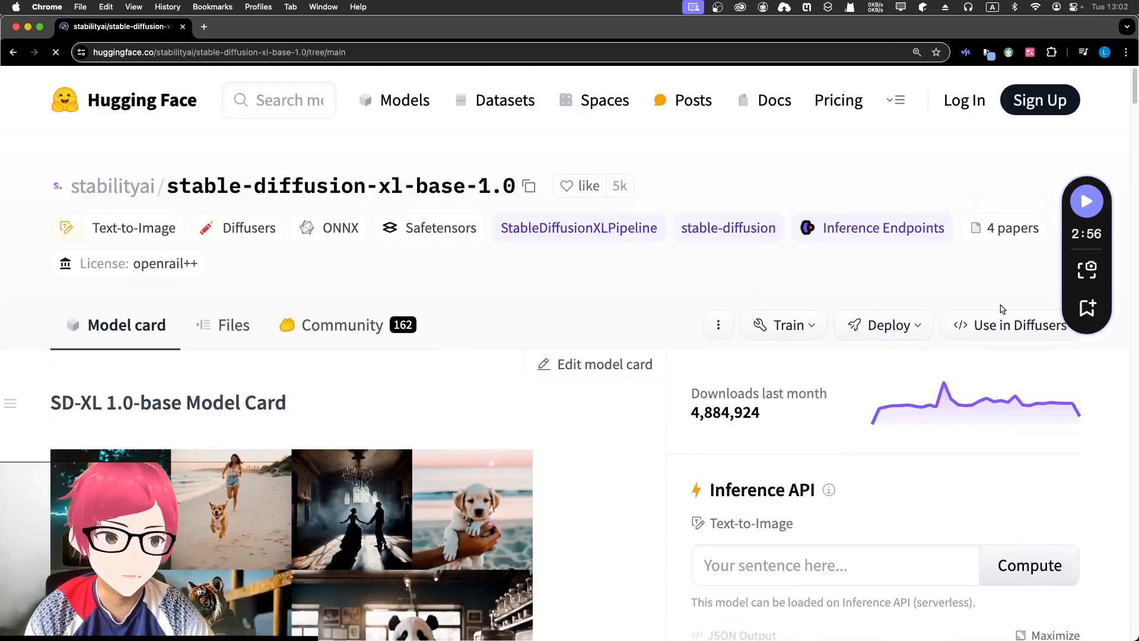
pyautogui.scroll(-3, 973, 302)
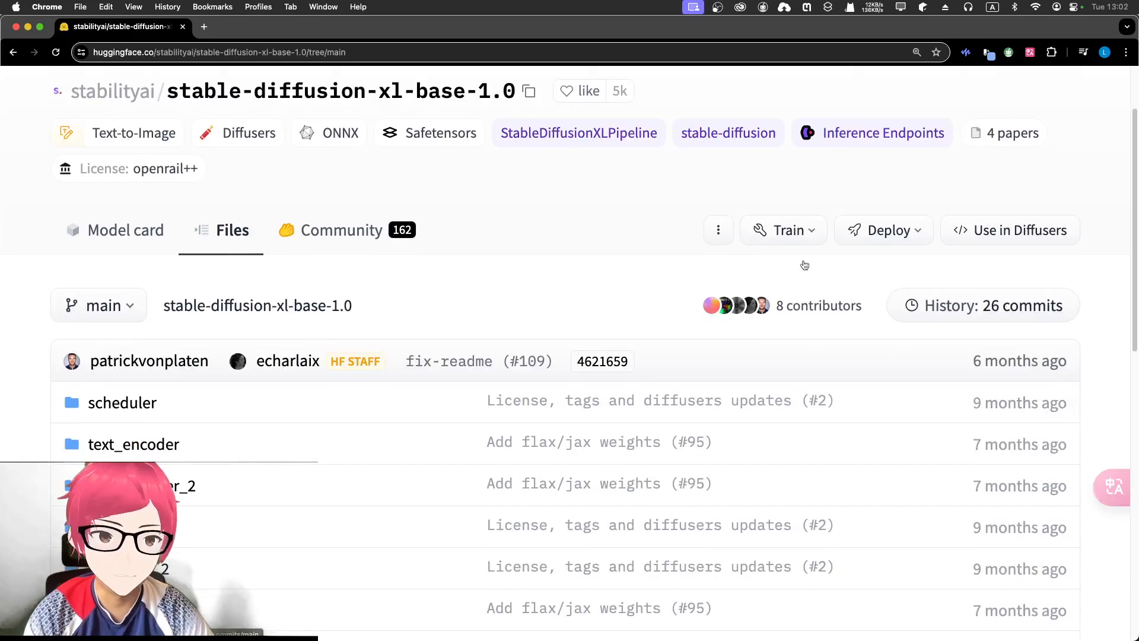
pyautogui.press('super+equal')
pyautogui.press('super+minus')
pyautogui.press('super+minus')
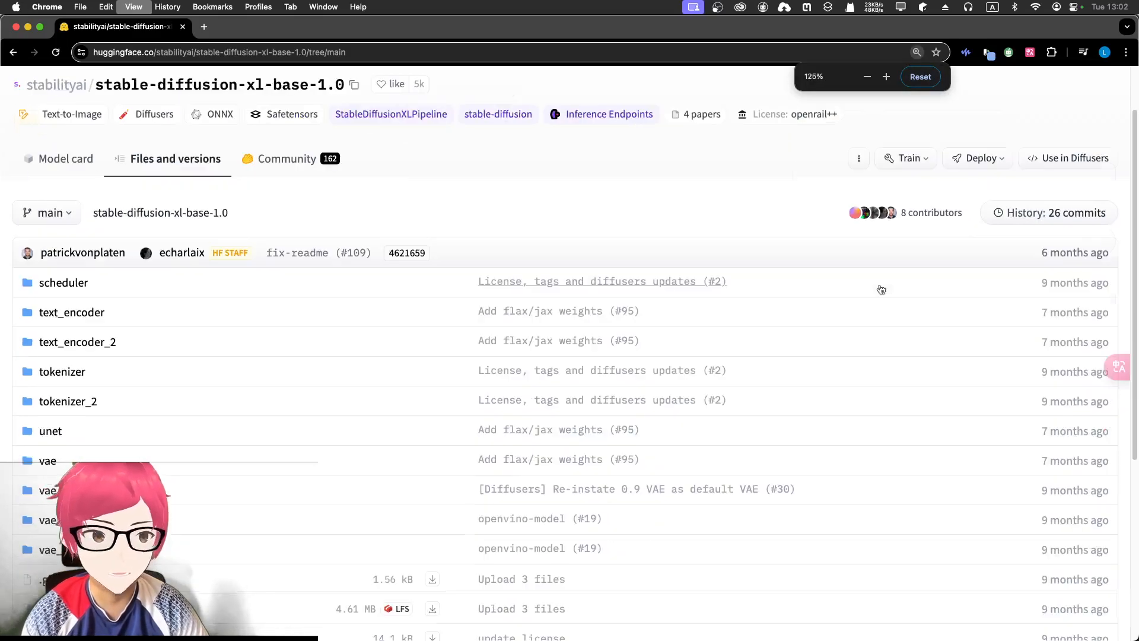
pyautogui.scroll(2, 901, 278)
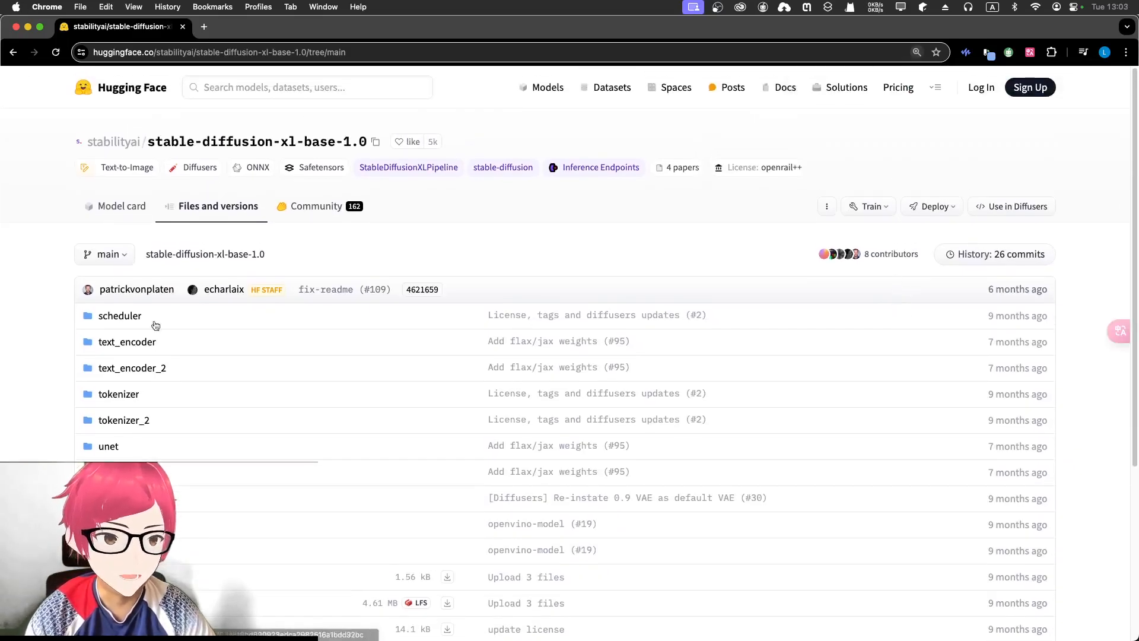
pyautogui.scroll(-4, 114, 448)
pyautogui.scroll(-2, 358, 412)
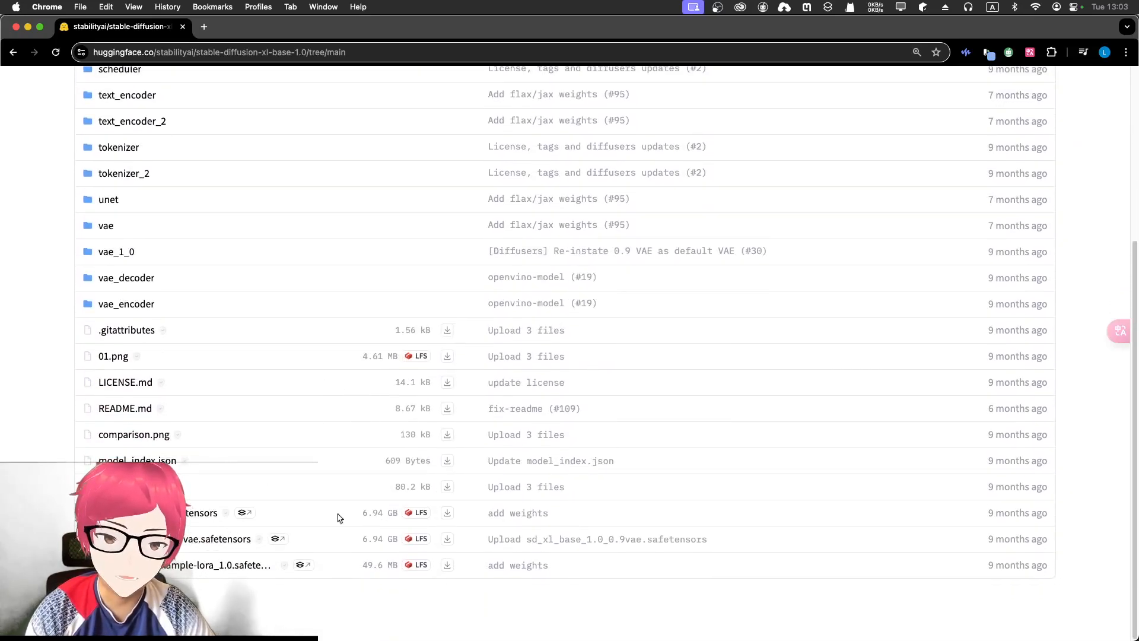
# - Inspect the safetensors download link's options, then close the Hugging Face window
pyautogui.rightClick(446, 518)
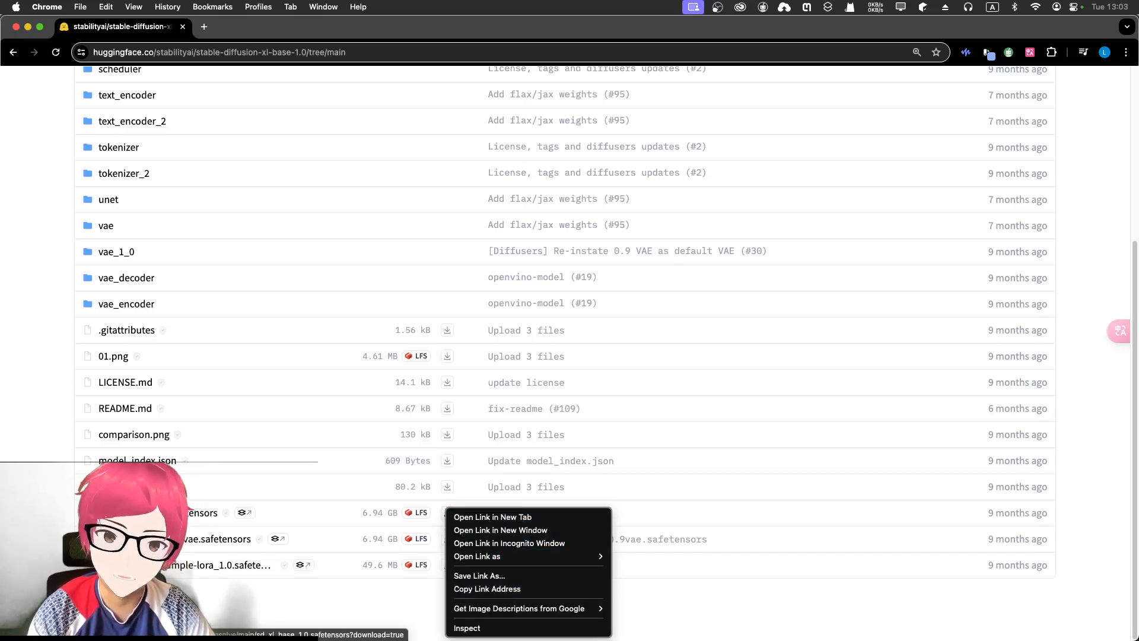
pyautogui.click(36, 174)
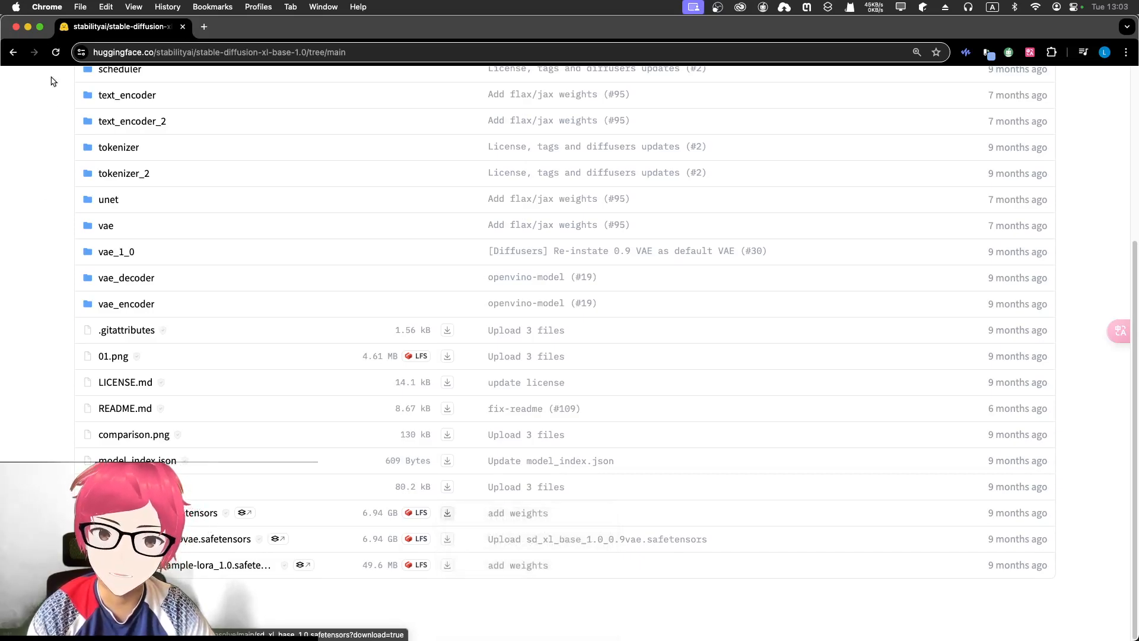
pyautogui.click(16, 26)
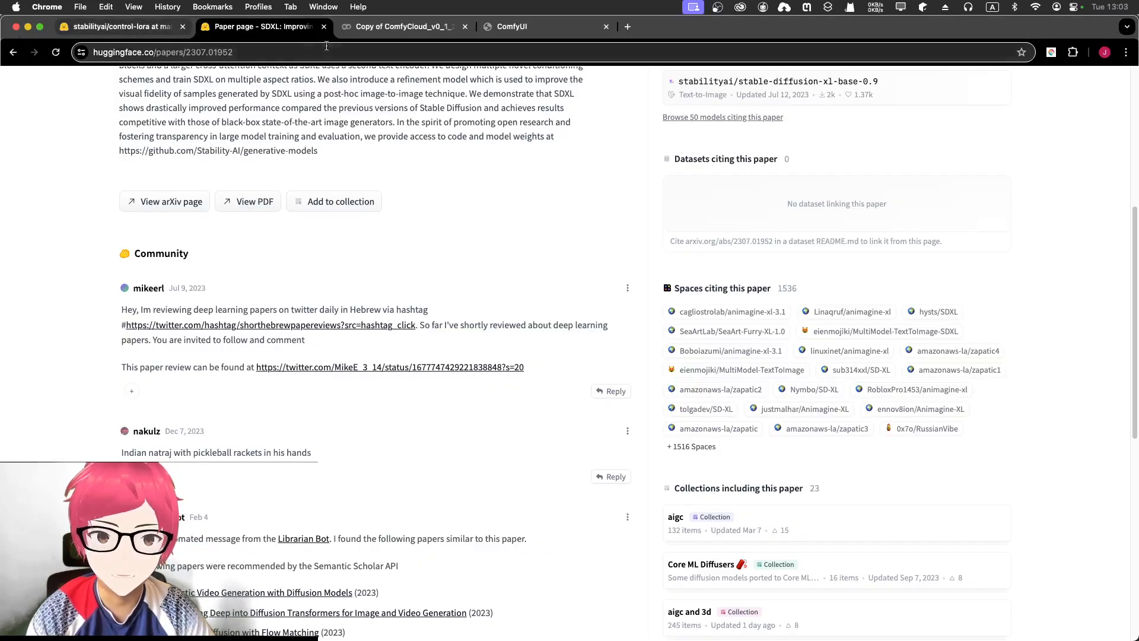
# - Close the SDXL paper tab and scroll through the ComfyCloud notebook's download cells
pyautogui.click(323, 26)
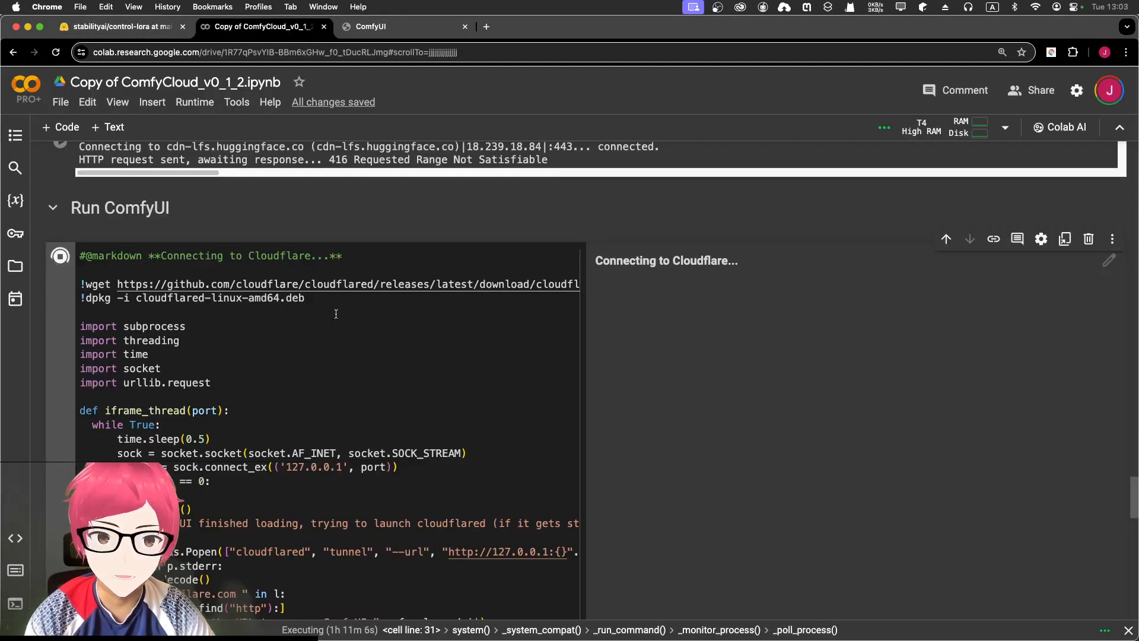
pyautogui.scroll(-5, 389, 394)
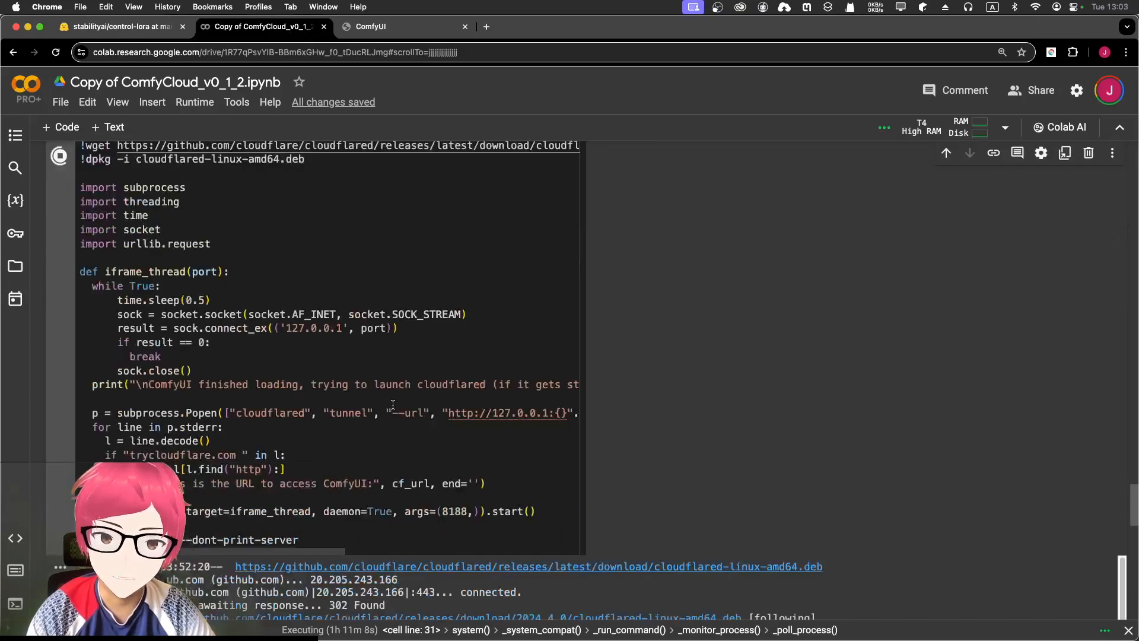
pyautogui.scroll(-15, 432, 479)
pyautogui.scroll(20, 433, 477)
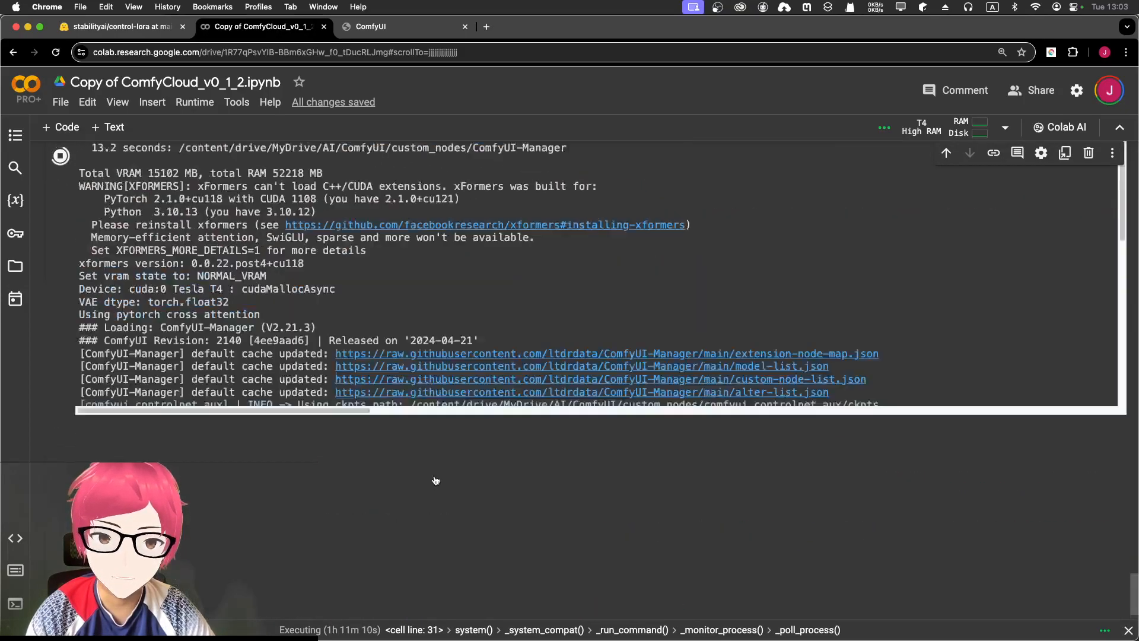
pyautogui.scroll(15, 87, 321)
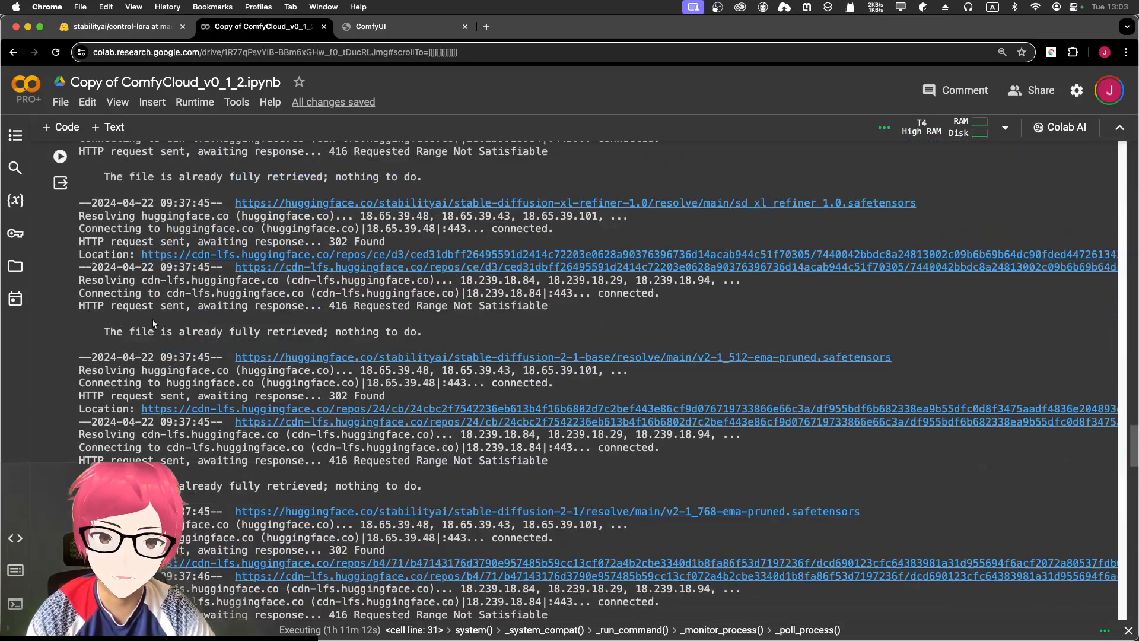
pyautogui.scroll(15, 75, 330)
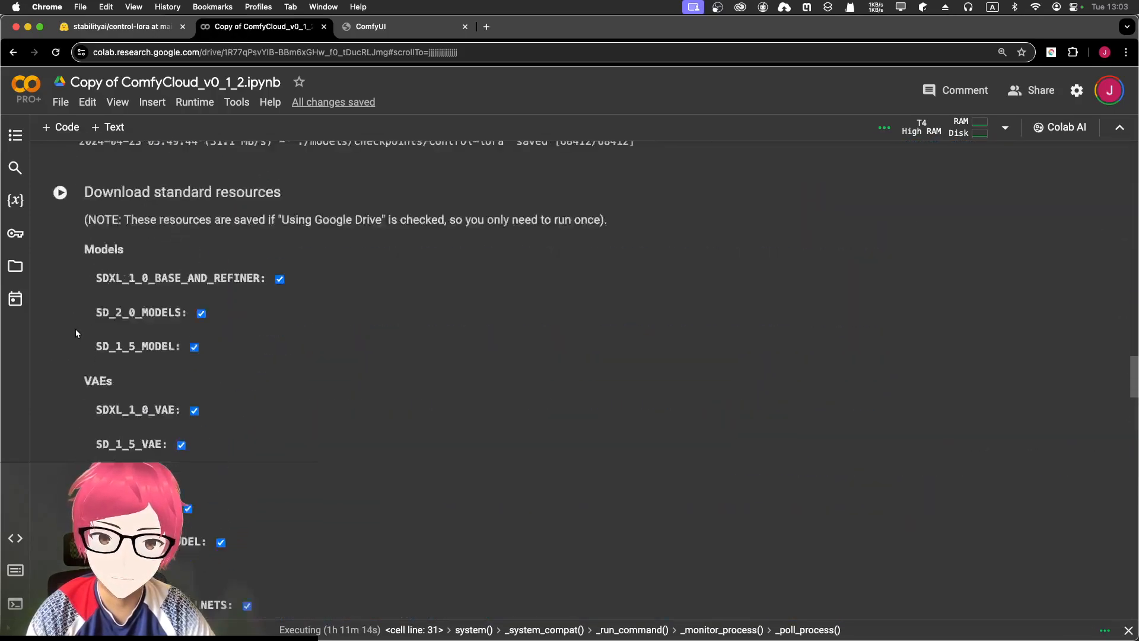
pyautogui.scroll(5, 76, 328)
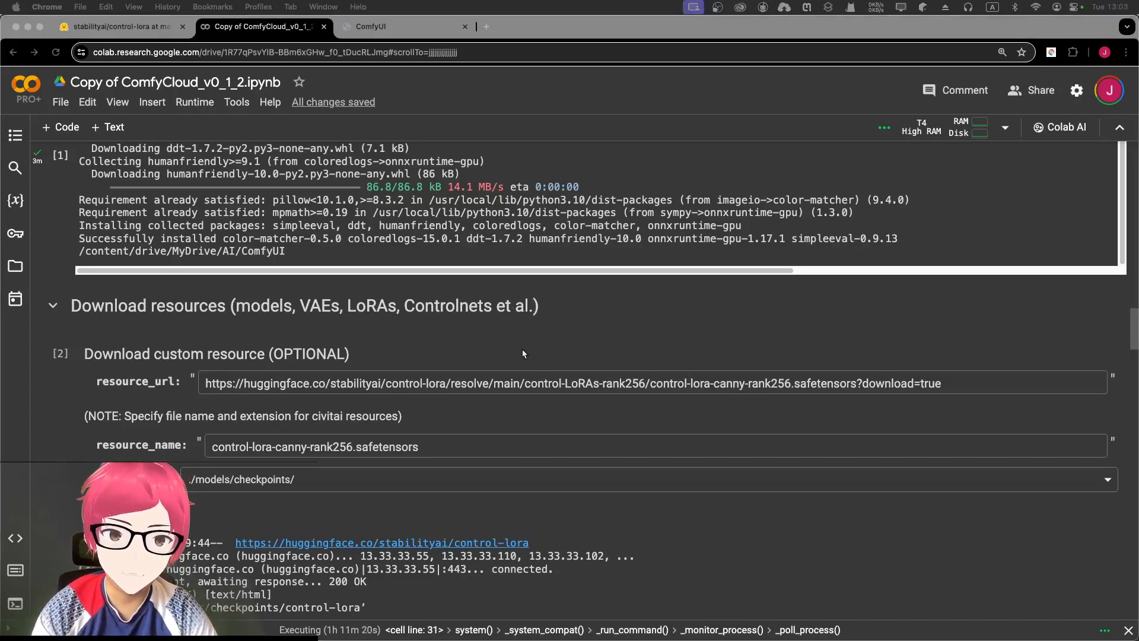
# - Select the resource_url download cell, then scroll to the Run ComfyUI cell connecting to Cloudflare
pyautogui.click(217, 384)
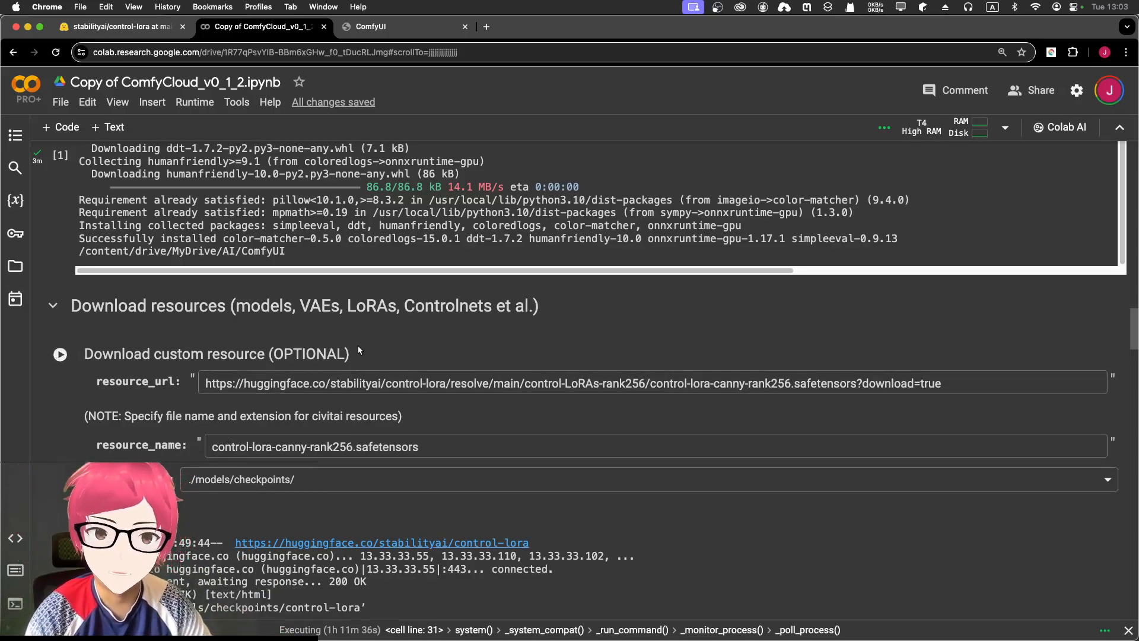
pyautogui.scroll(-15, 357, 353)
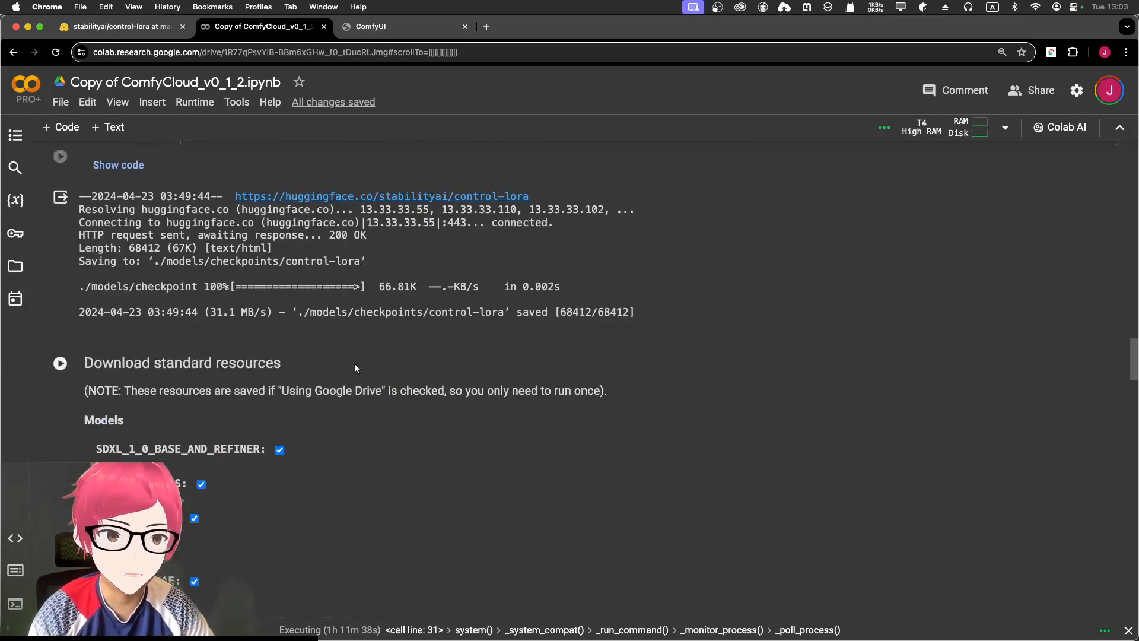
pyautogui.scroll(-10, 89, 308)
pyautogui.scroll(5, 74, 344)
pyautogui.scroll(-10, 74, 335)
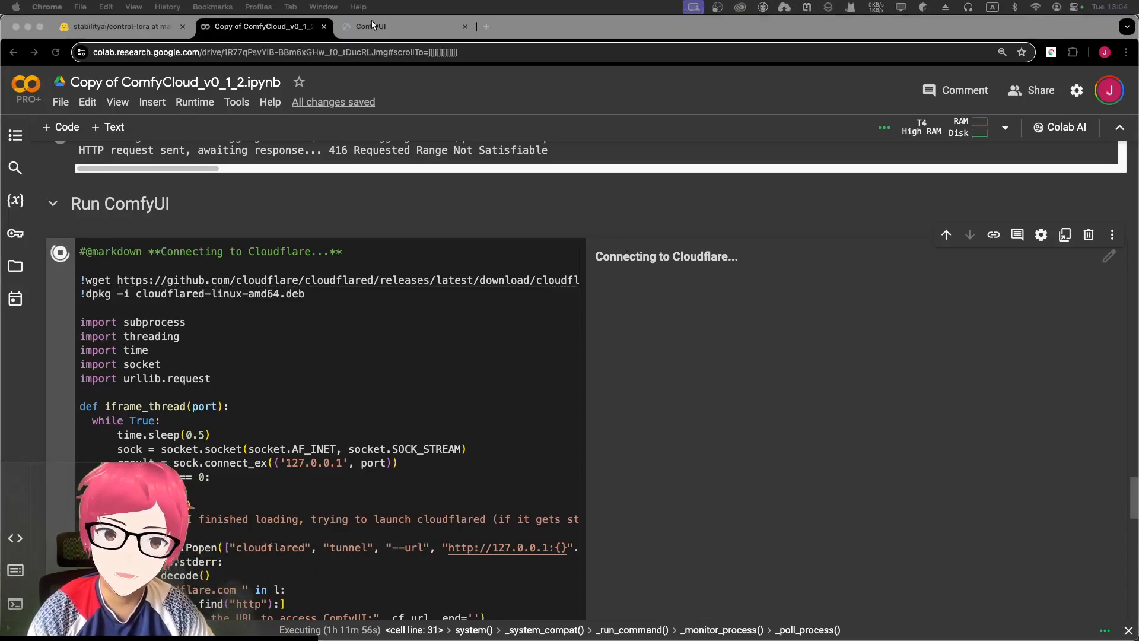
# - Return to the ComfyUI graph and zoom around the anime practice.png node
pyautogui.click(372, 28)
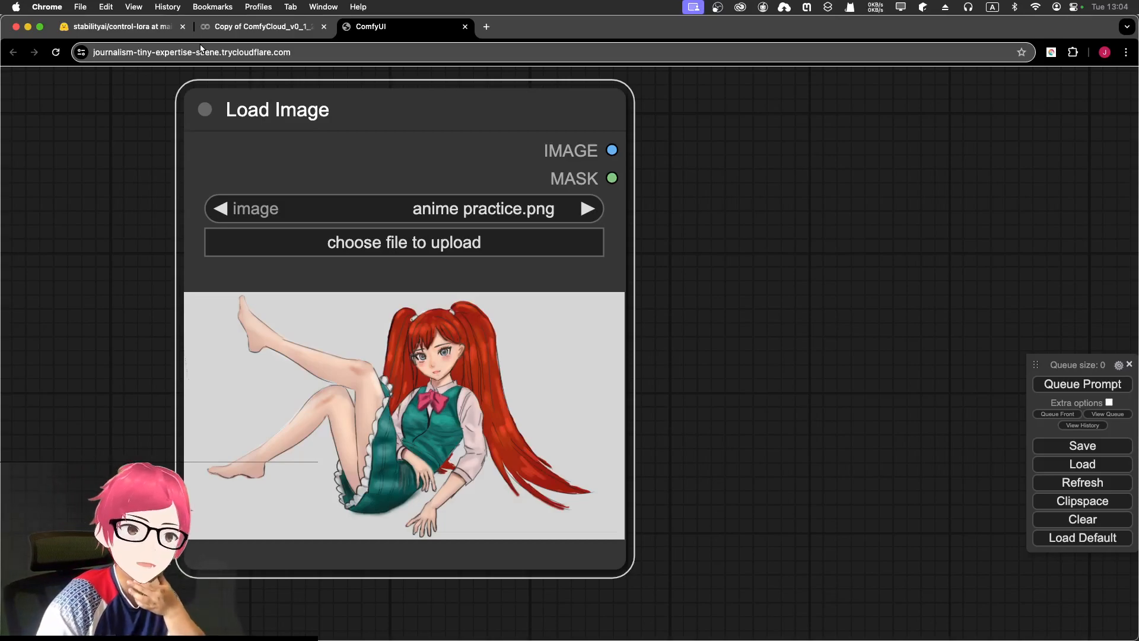
pyautogui.scroll(-3, 478, 285)
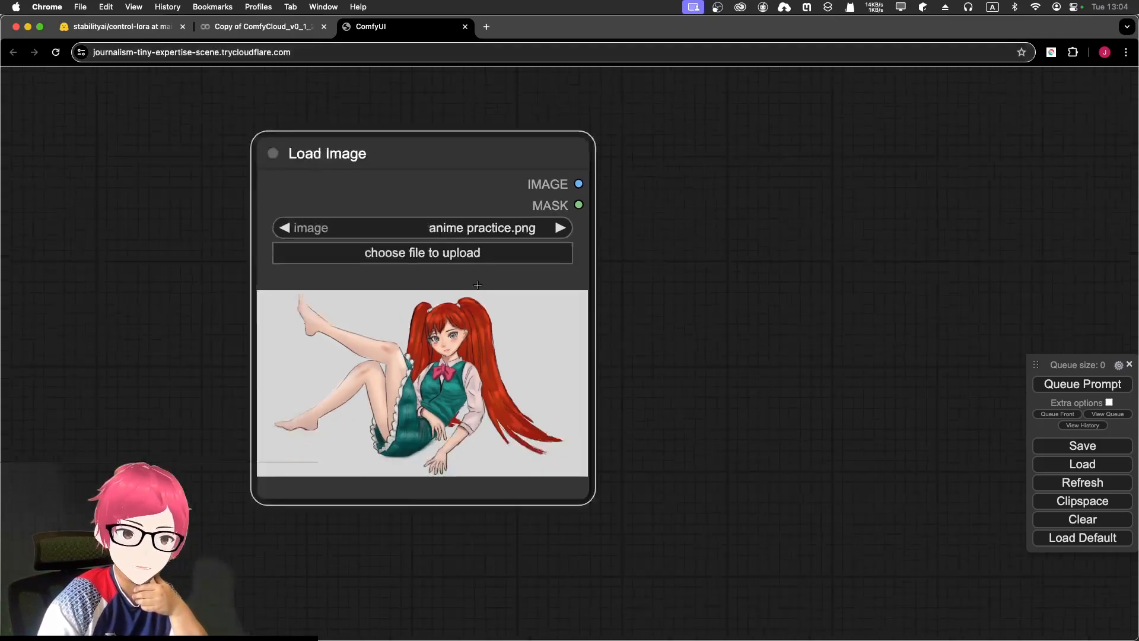
pyautogui.scroll(-3, 477, 284)
pyautogui.scroll(8, 474, 291)
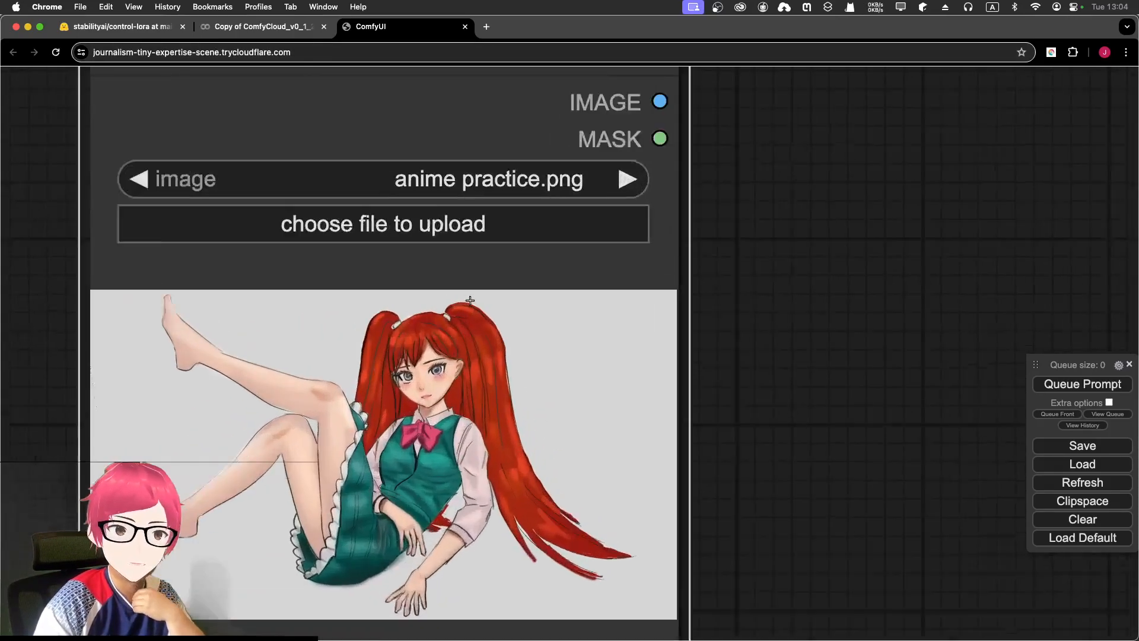
pyautogui.scroll(-4, 471, 300)
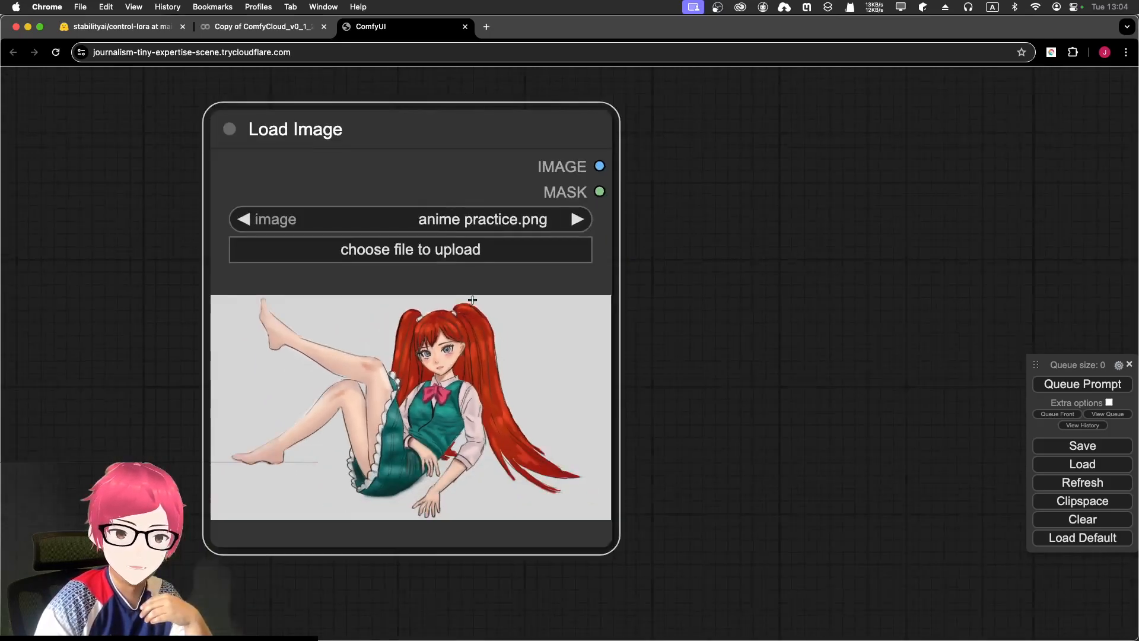
pyautogui.scroll(-2, 472, 300)
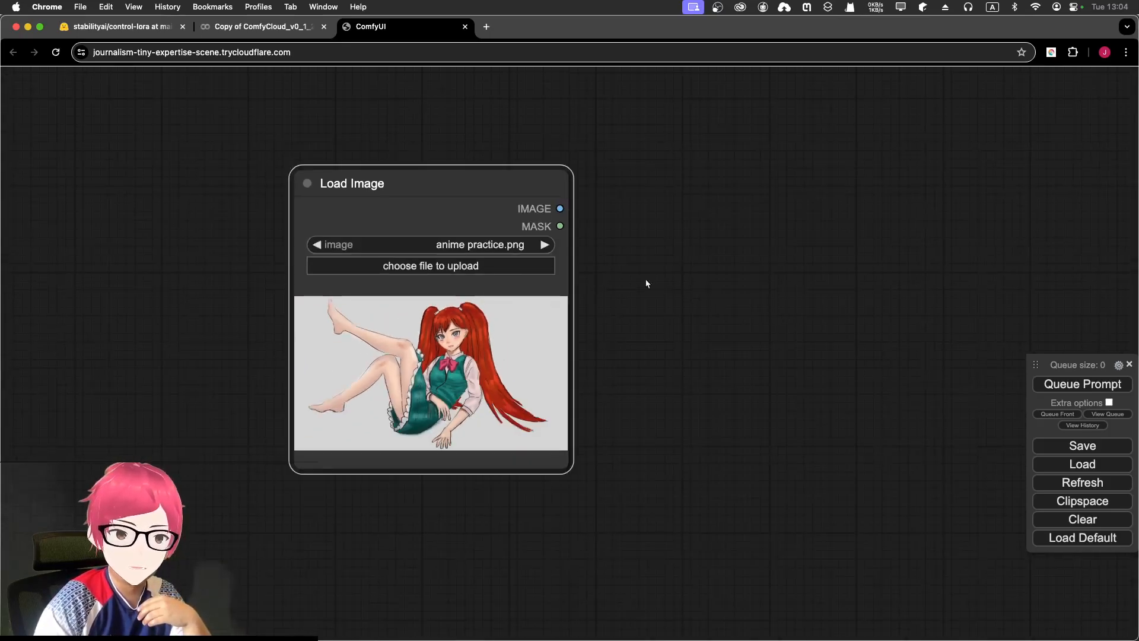
# - Add a second Load Image node holding Farewell (1).png beside the first one
pyautogui.doubleClick(627, 159)
pyautogui.write('load image')
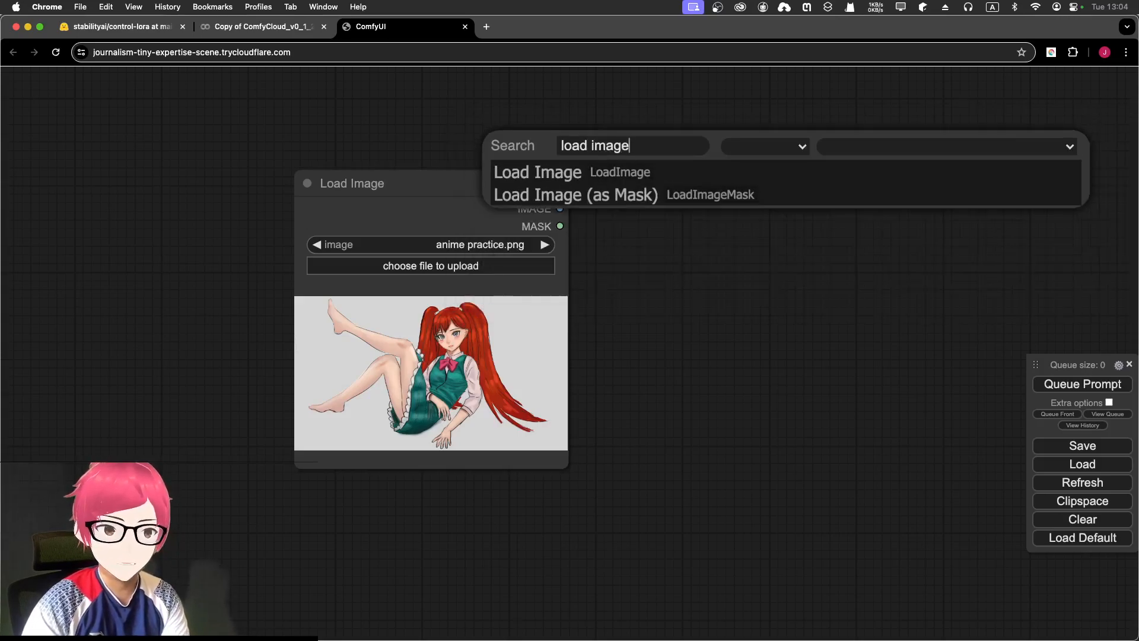
pyautogui.click(603, 179)
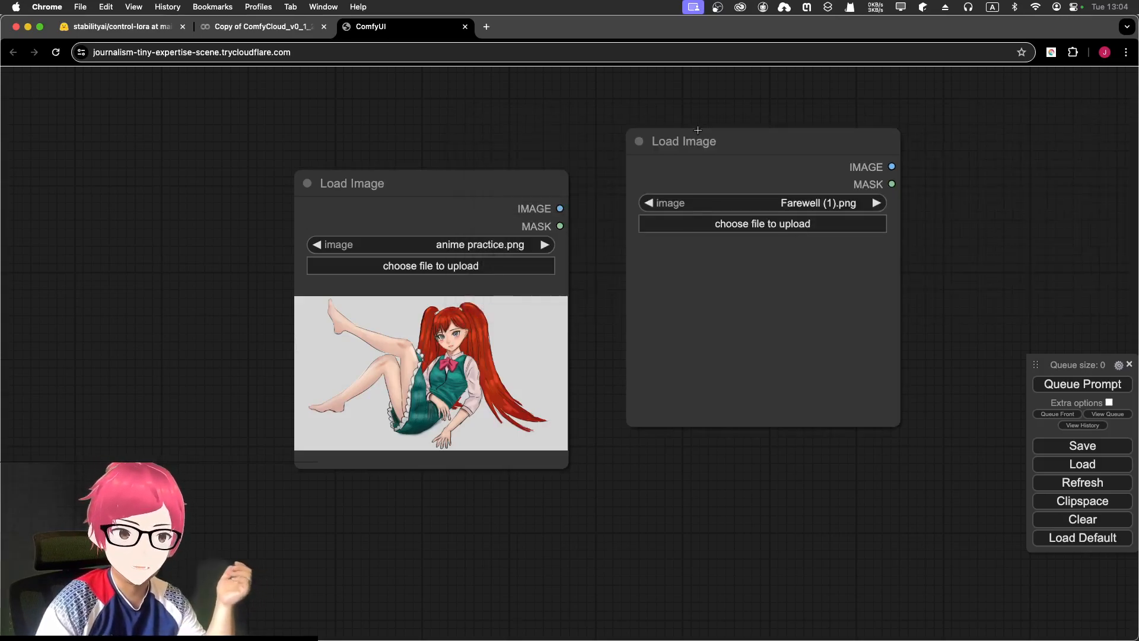
pyautogui.moveTo(697, 140); pyautogui.dragTo(675, 143)
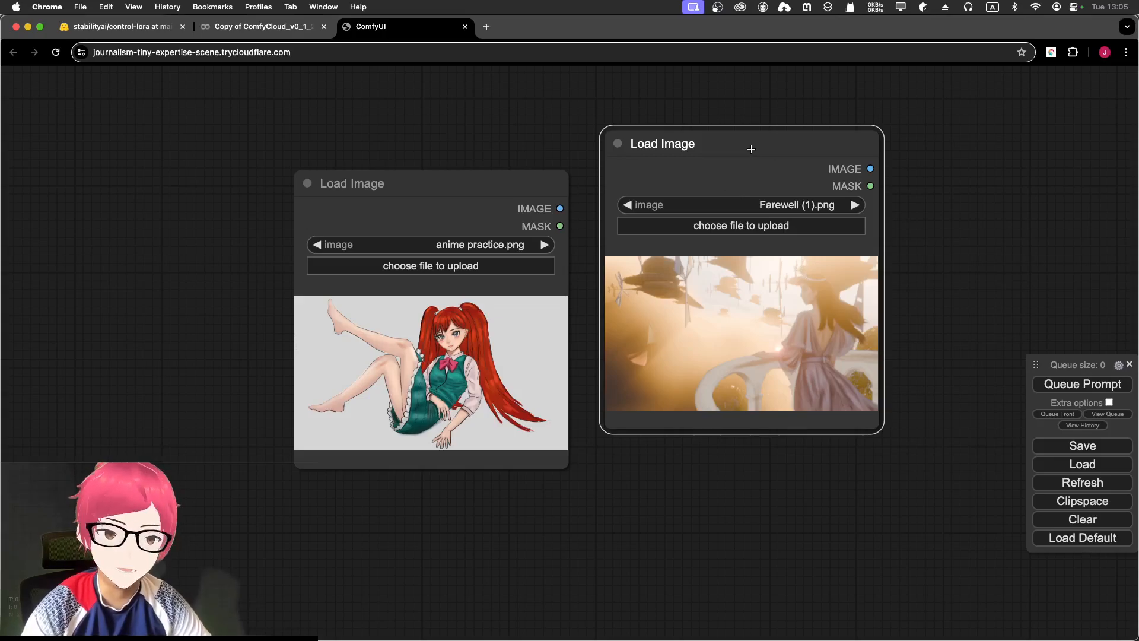
pyautogui.scroll(10, 806, 356)
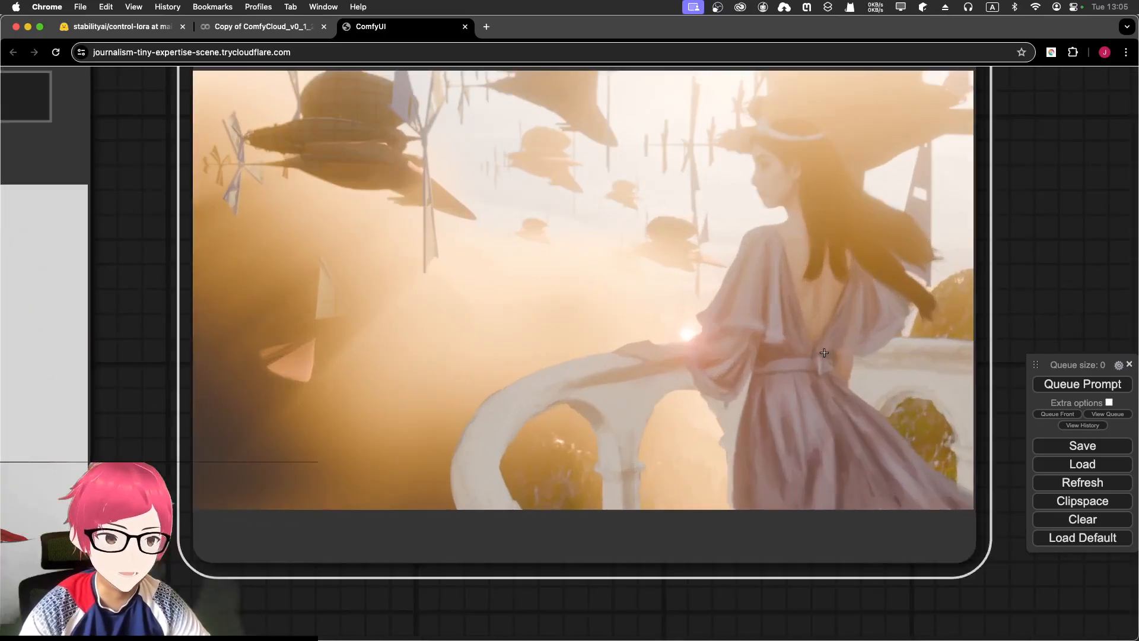
pyautogui.scroll(-2, 610, 282)
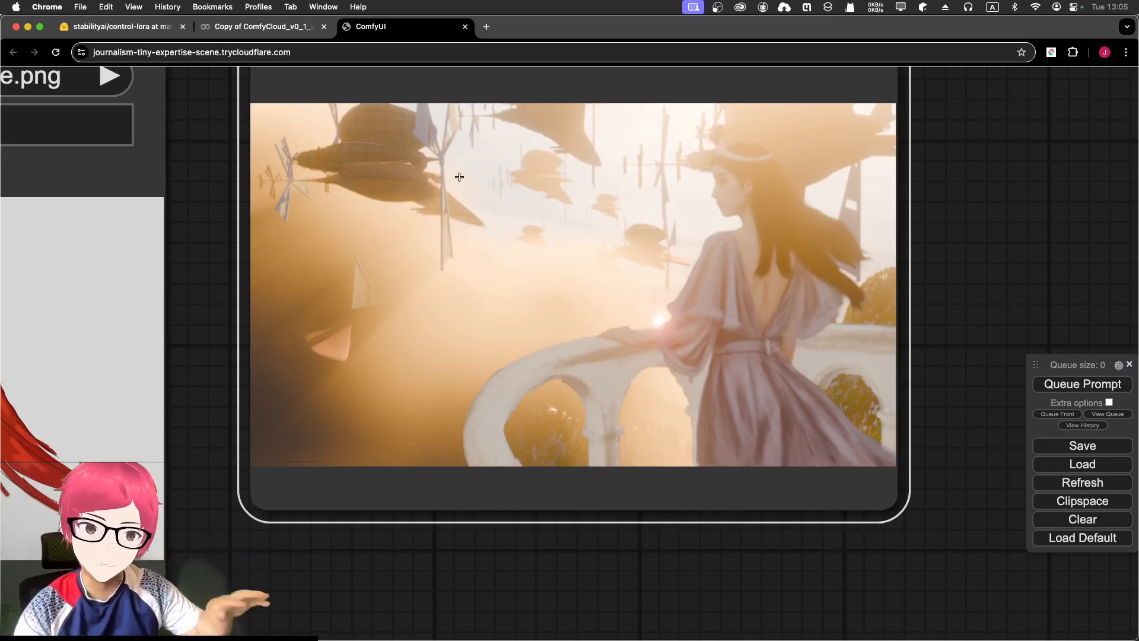
pyautogui.scroll(-4, 462, 185)
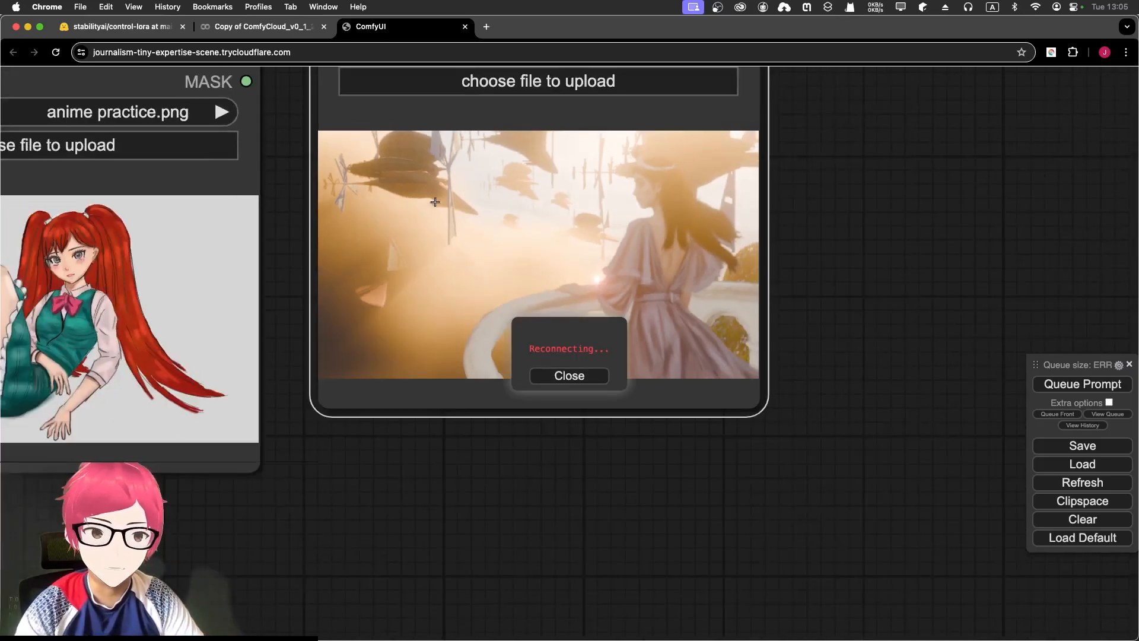
pyautogui.scroll(-3, 442, 196)
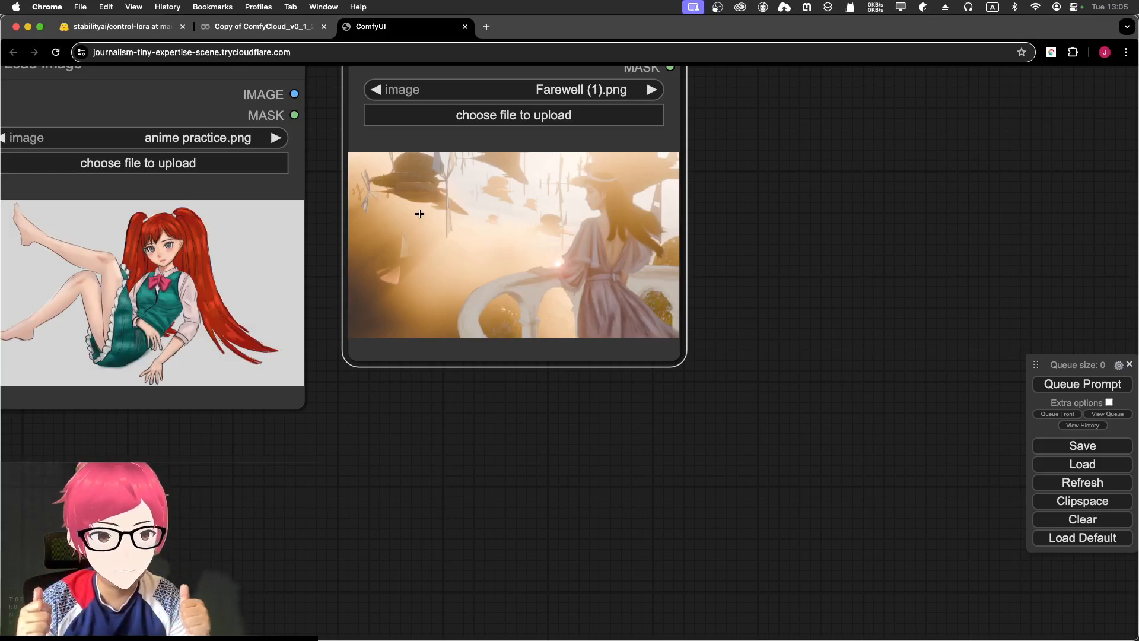
pyautogui.scroll(-3, 539, 327)
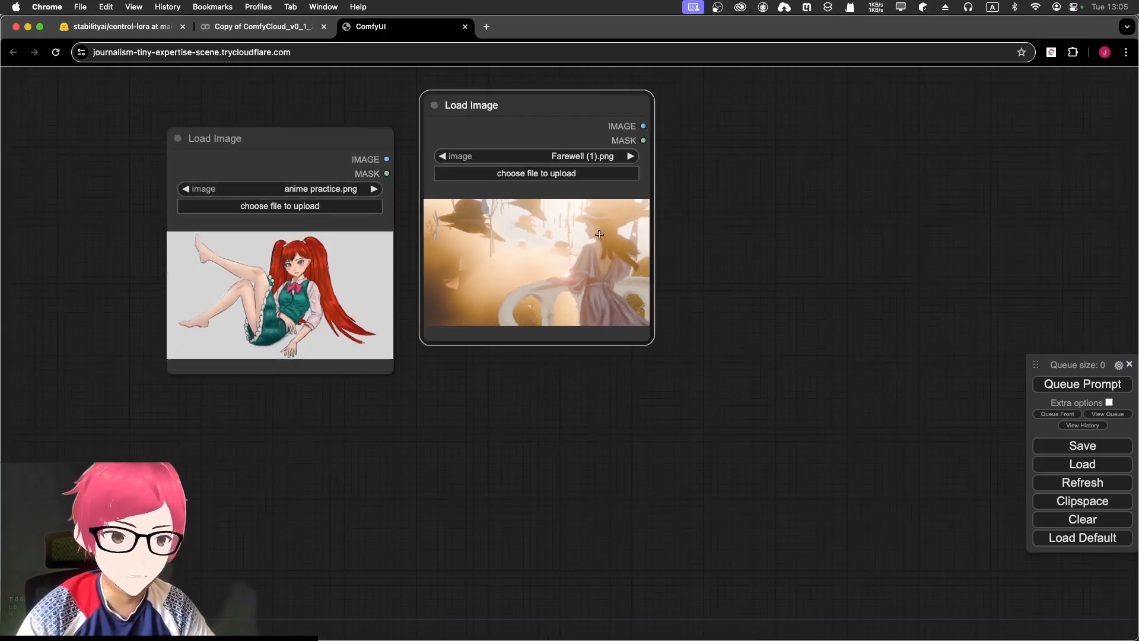
# - Remove the Farewell (1).png node, recenter the anime practice node, and switch to Photoshop
pyautogui.rightClick(576, 105)
pyautogui.click(588, 368)
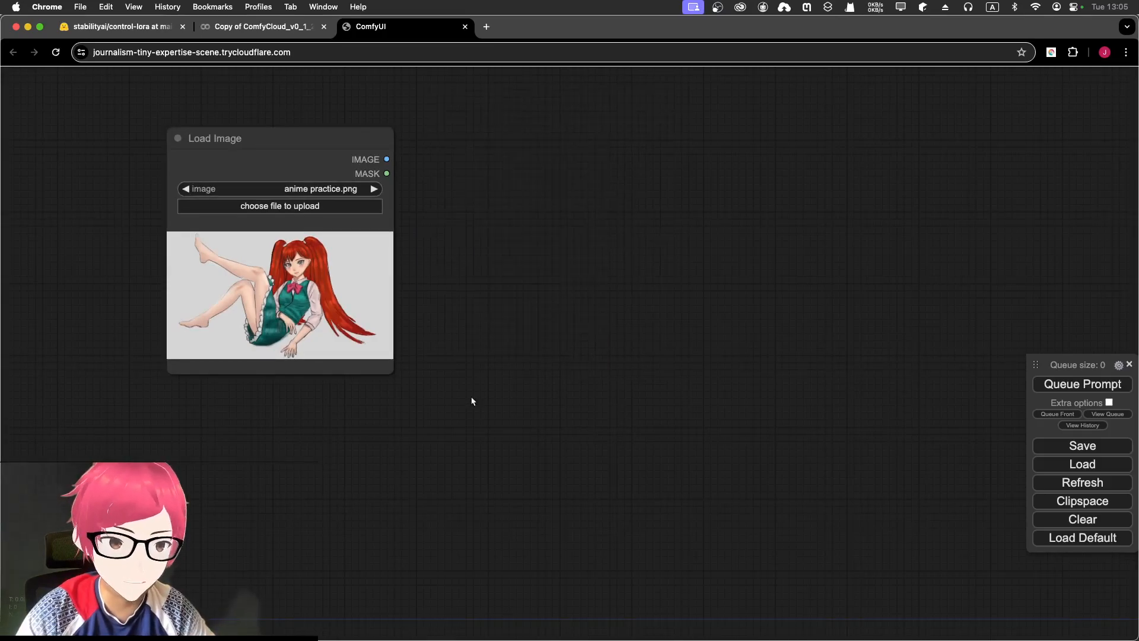
pyautogui.scroll(2, 322, 219)
pyautogui.scroll(1, 322, 219)
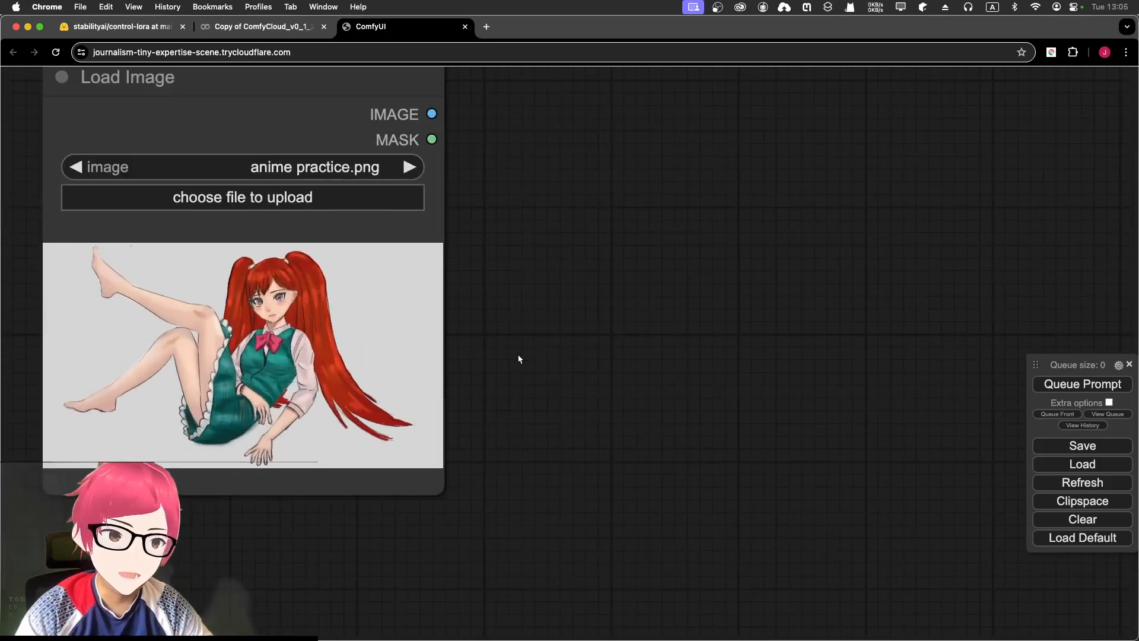
pyautogui.moveTo(518, 356); pyautogui.dragTo(635, 407)
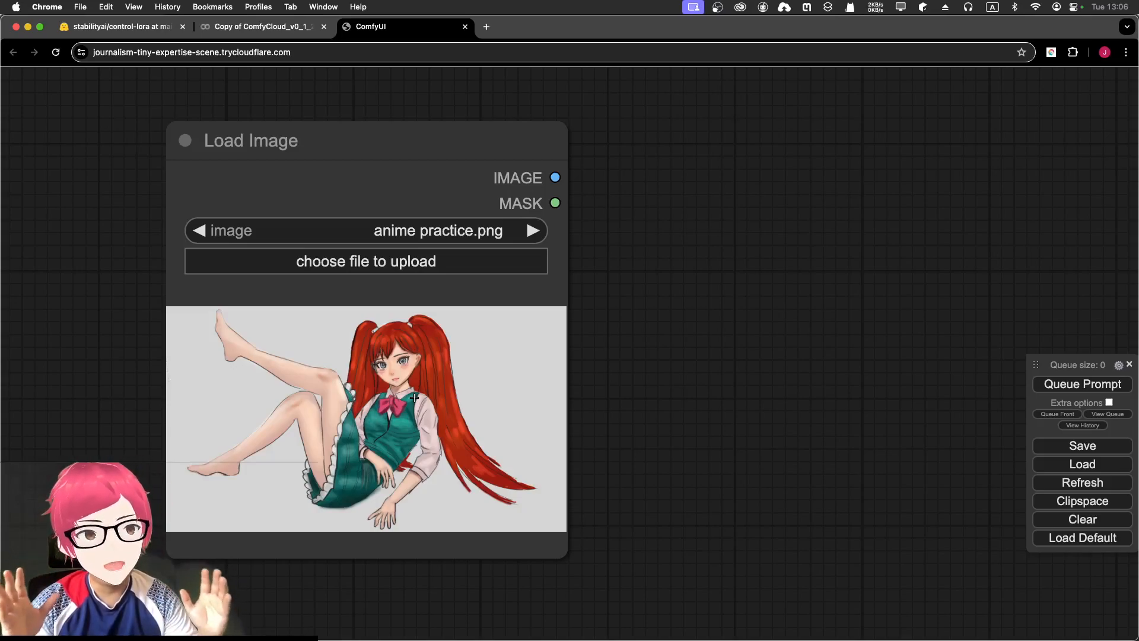
pyautogui.scroll(5, 340, 440)
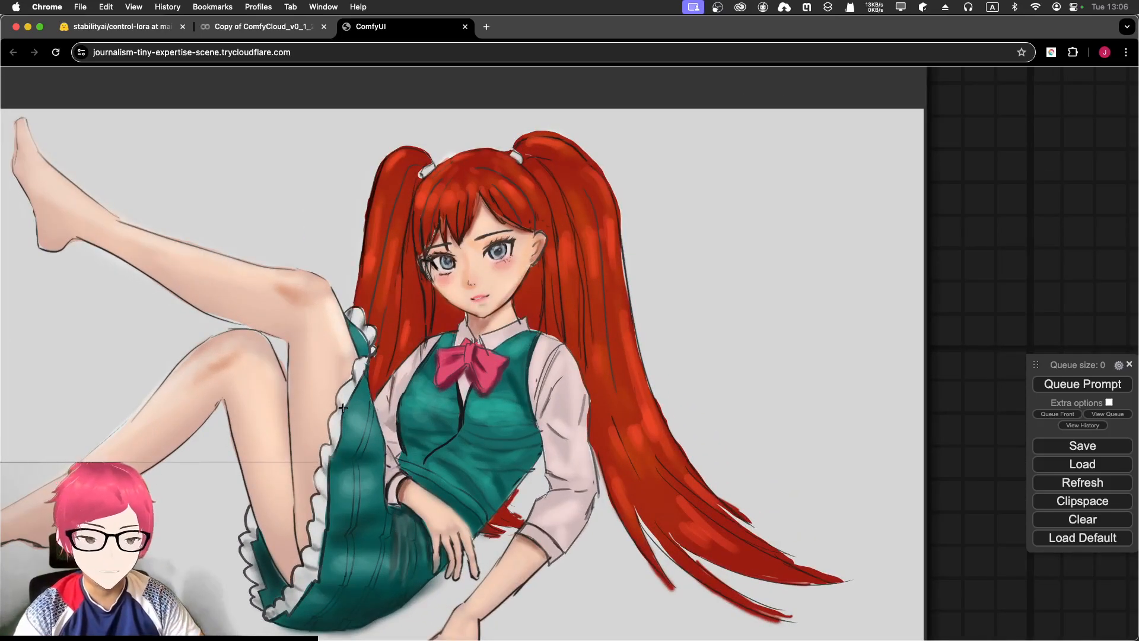
pyautogui.hotkey('ctrl', 'Up')
pyautogui.click(284, 257)
pyautogui.scroll(3, 273, 317)
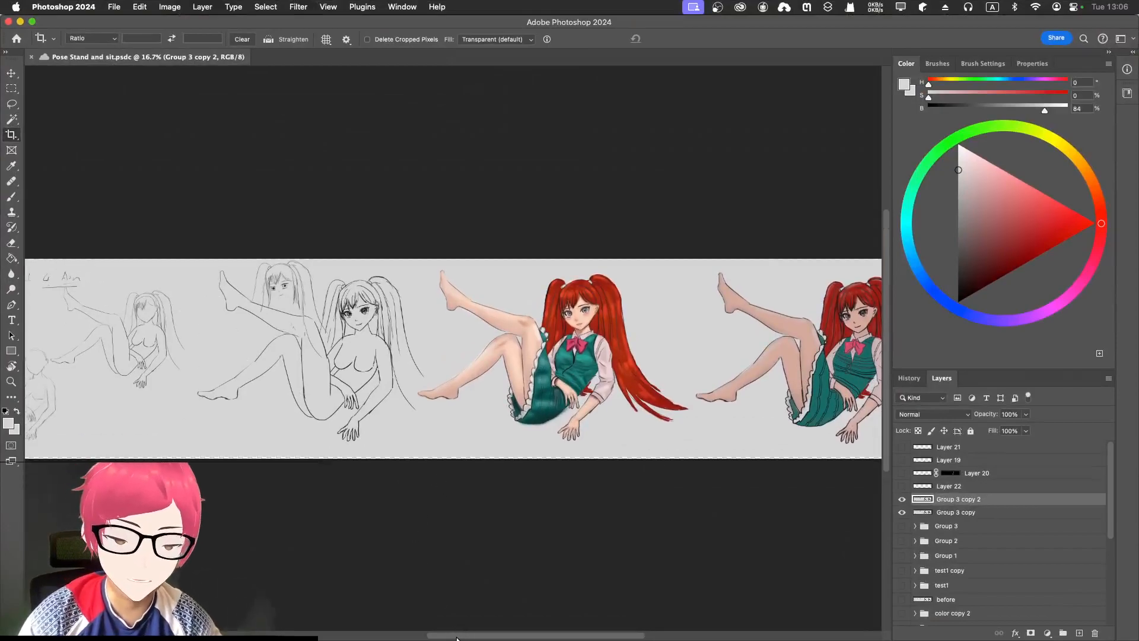
pyautogui.hscroll(-10, 387, 610)
pyautogui.scroll(3, 350, 511)
pyautogui.scroll(-4, 342, 356)
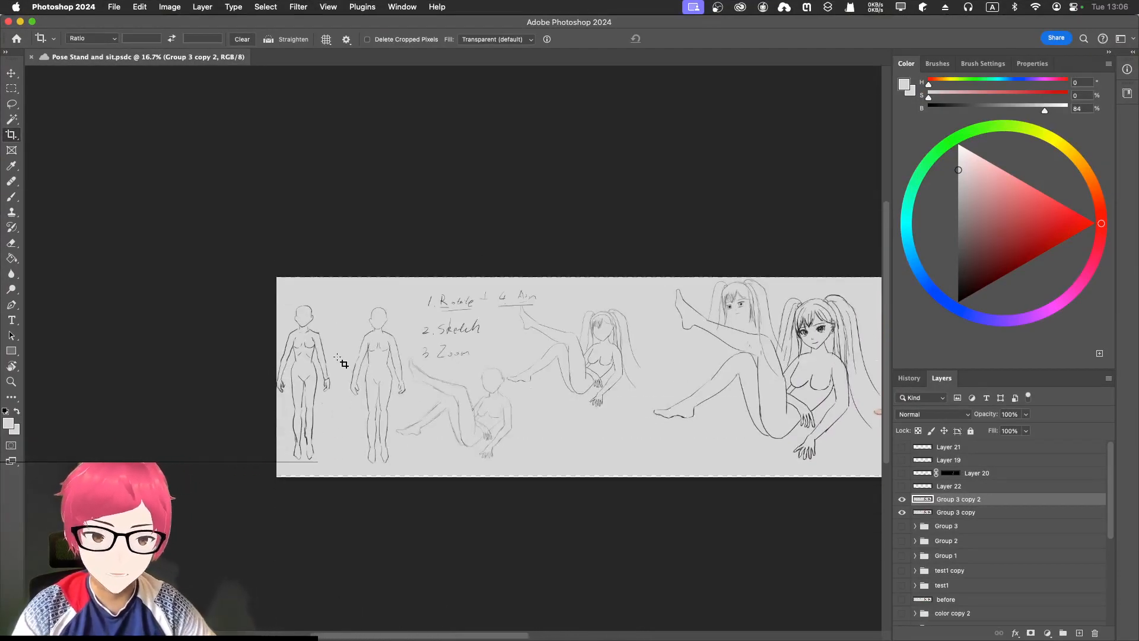
pyautogui.scroll(2, 338, 358)
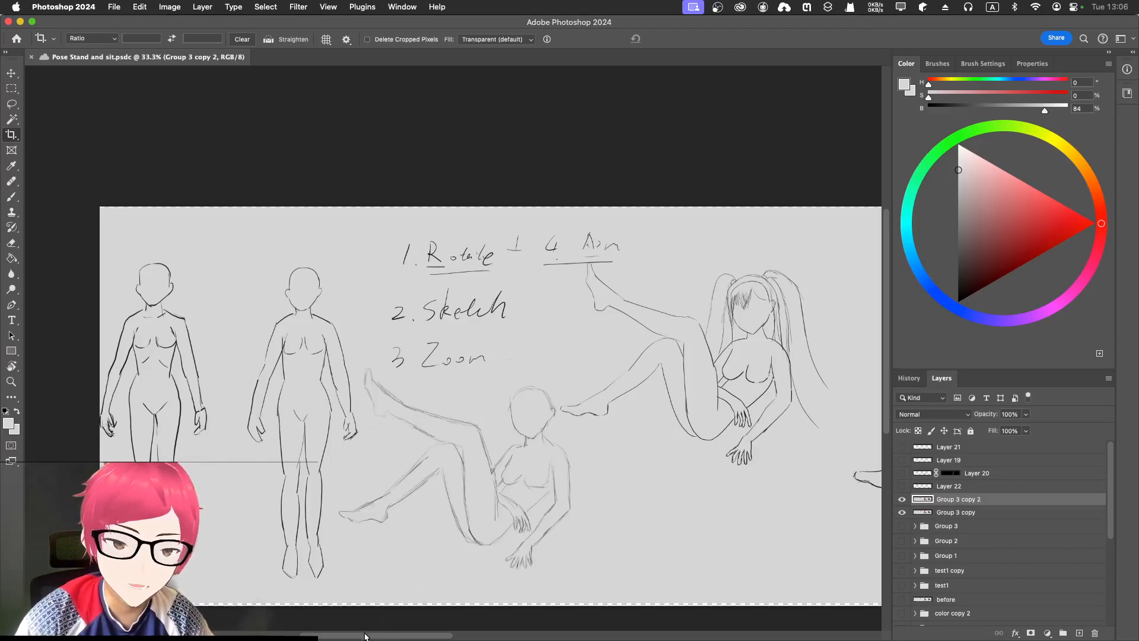
pyautogui.hscroll(3, 363, 638)
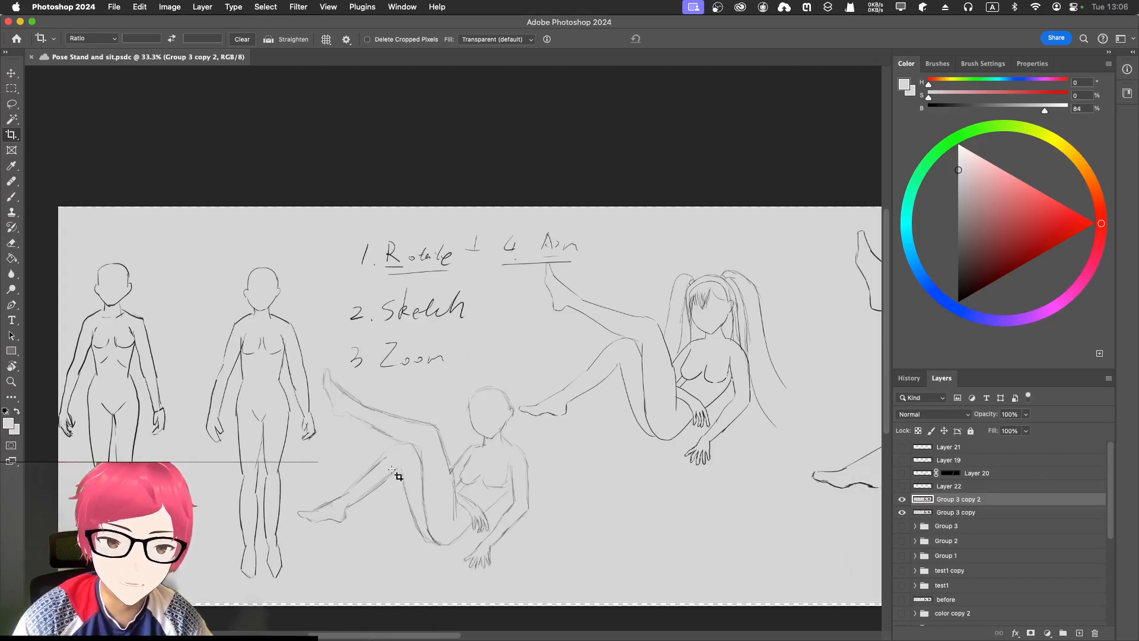
pyautogui.moveTo(381, 635)
pyautogui.mouseDown()
pyautogui.moveTo(700, 588)
pyautogui.moveTo(674, 583)
pyautogui.mouseUp()
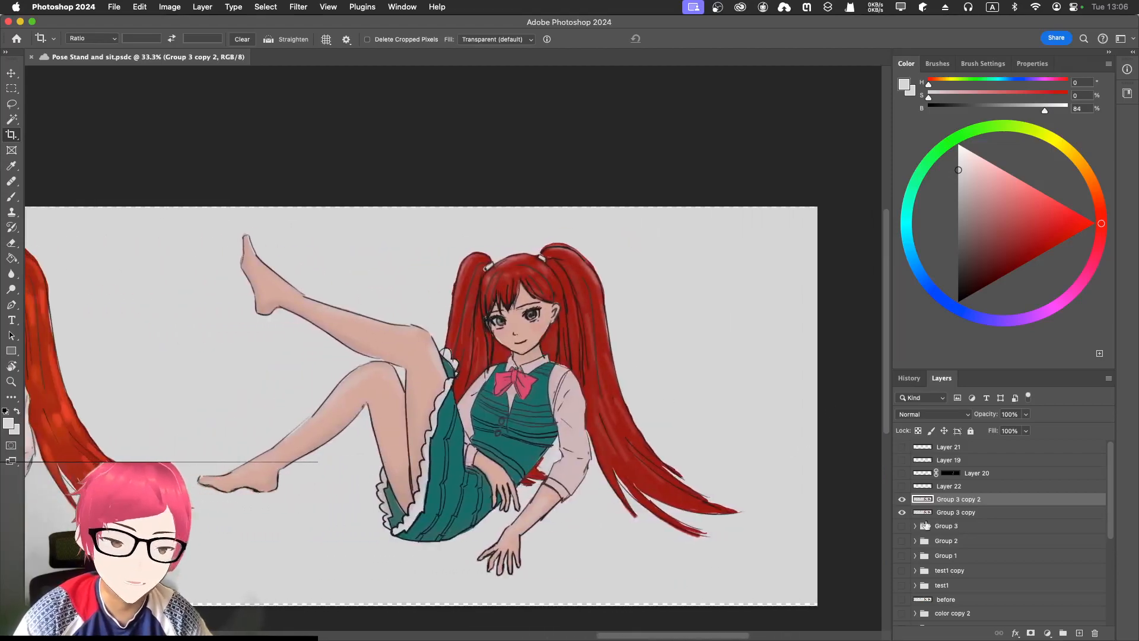
pyautogui.scroll(-3, 996, 539)
pyautogui.scroll(3, 950, 522)
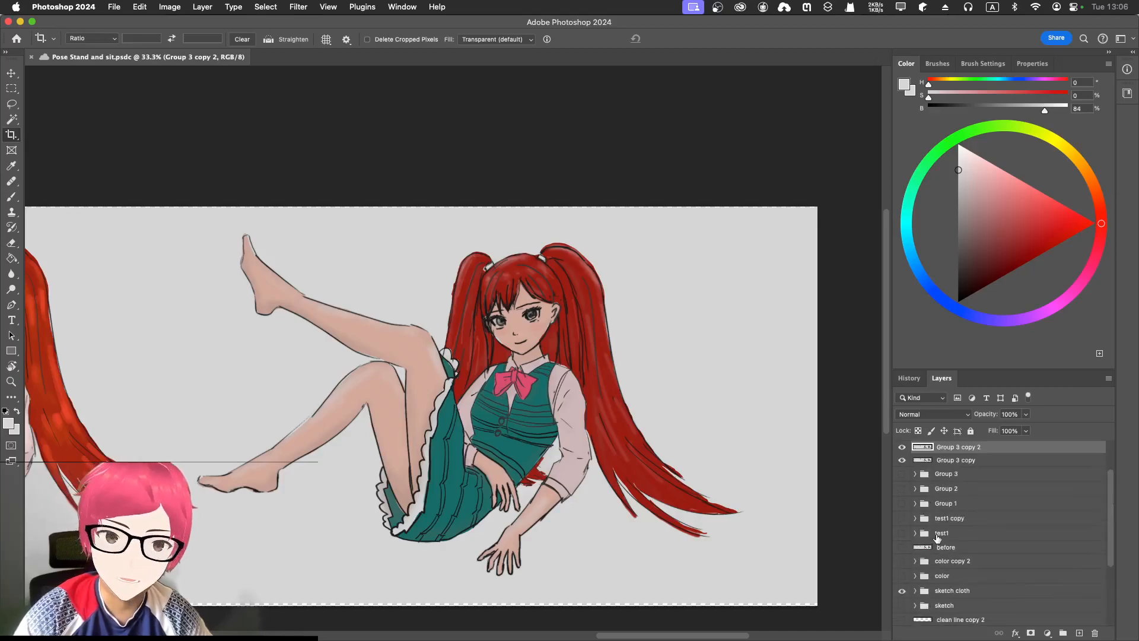
pyautogui.click(586, 637)
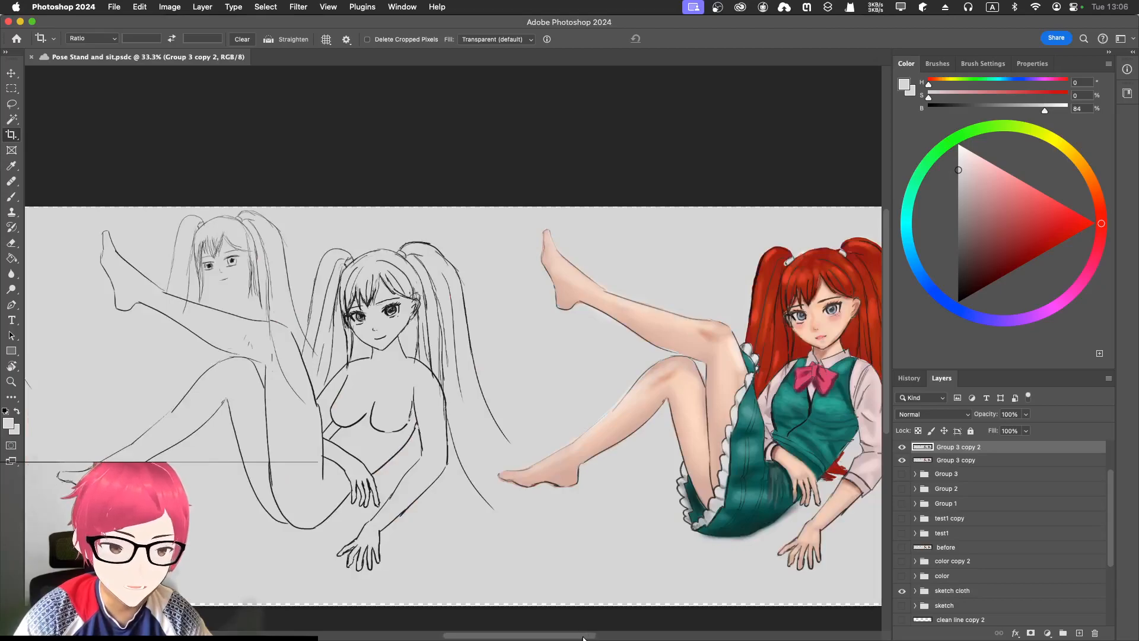
pyautogui.moveTo(585, 636); pyautogui.dragTo(651, 626)
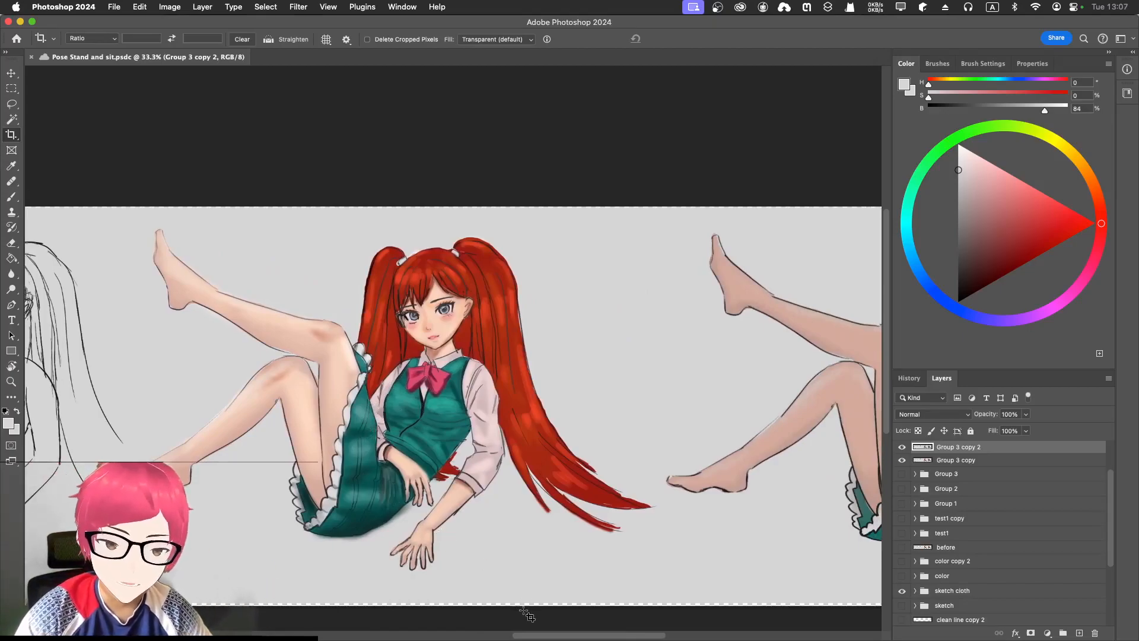
pyautogui.moveTo(525, 637)
pyautogui.mouseDown()
pyautogui.moveTo(594, 638)
pyautogui.moveTo(503, 620)
pyautogui.mouseUp()
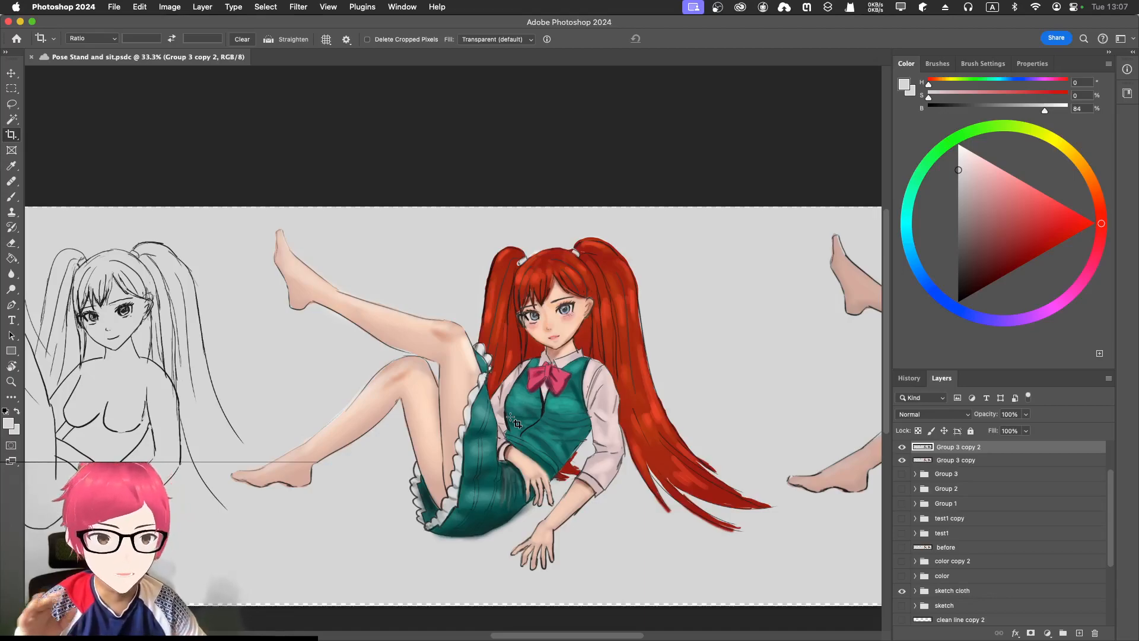
# - Bring the ComfyUI Chrome window forward and pan to the anime practice.png Load Image node
pyautogui.hotkey('ctrl', 'Up')
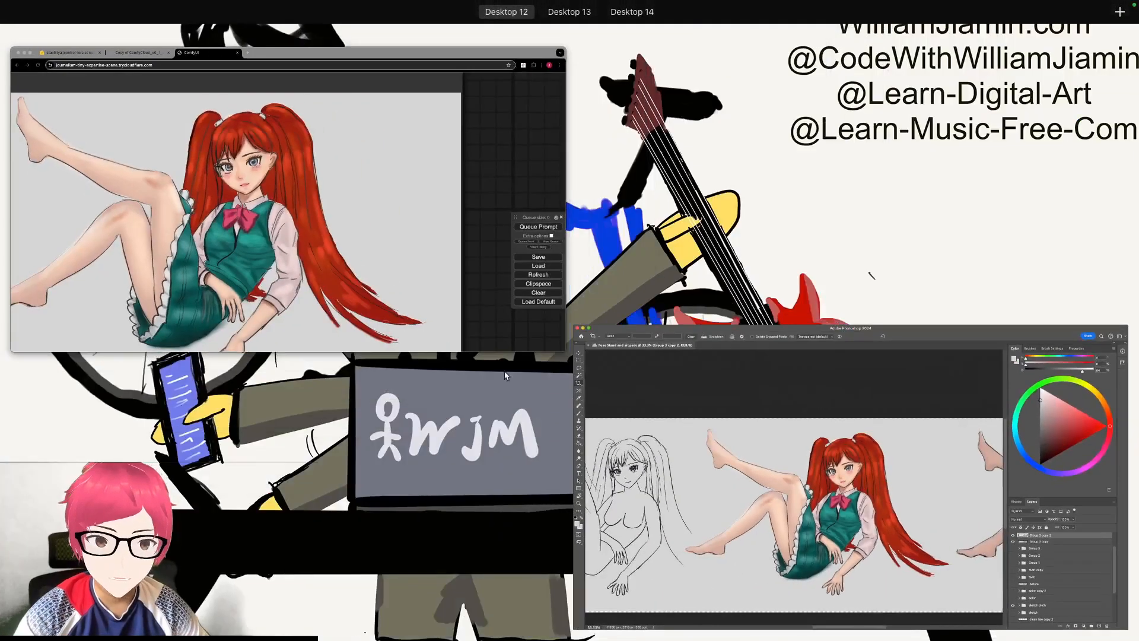
pyautogui.click(376, 254)
pyautogui.scroll(-5, 332, 285)
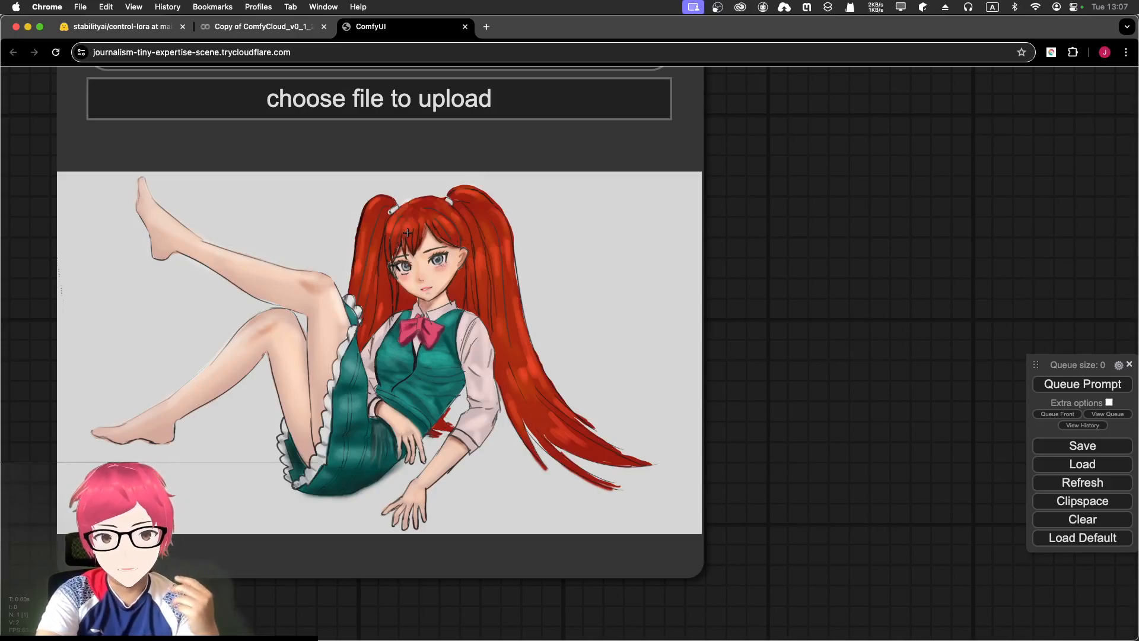
pyautogui.moveTo(300, 241); pyautogui.dragTo(359, 234)
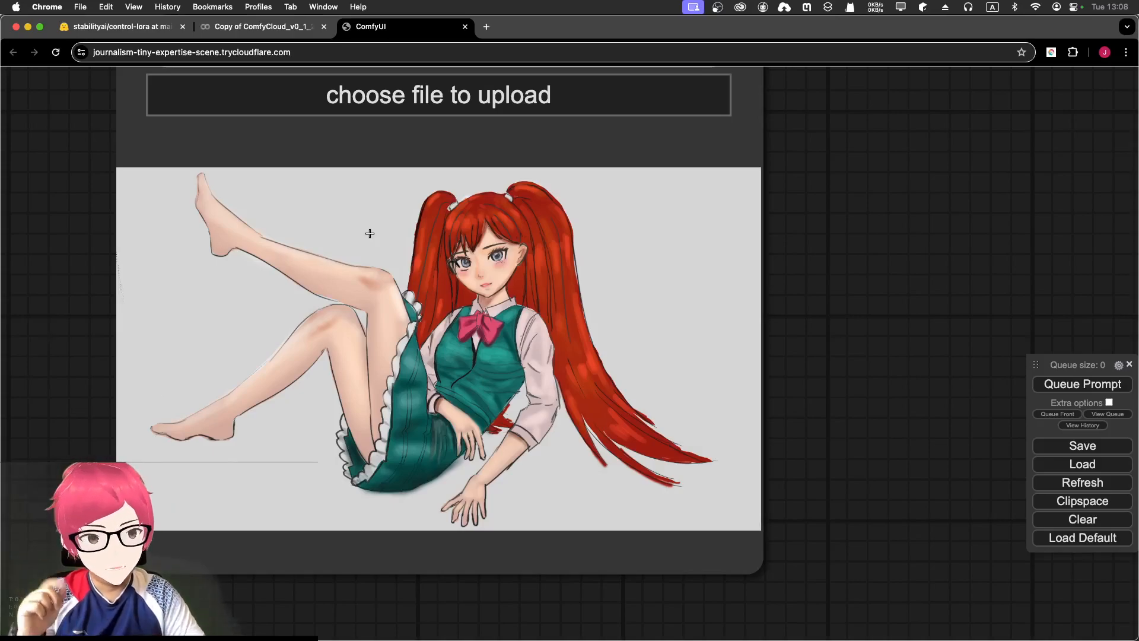
pyautogui.scroll(-3, 651, 261)
pyautogui.scroll(-5, 650, 262)
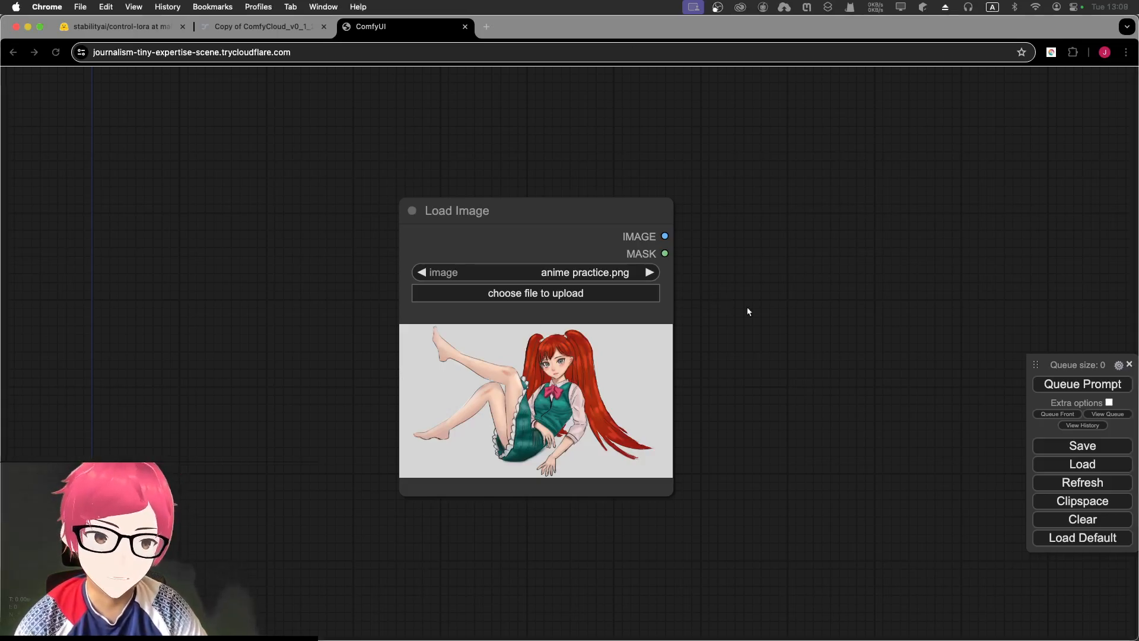
# - Move the Load Image node toward the top-left and raise the floating queue panel
pyautogui.click(702, 240)
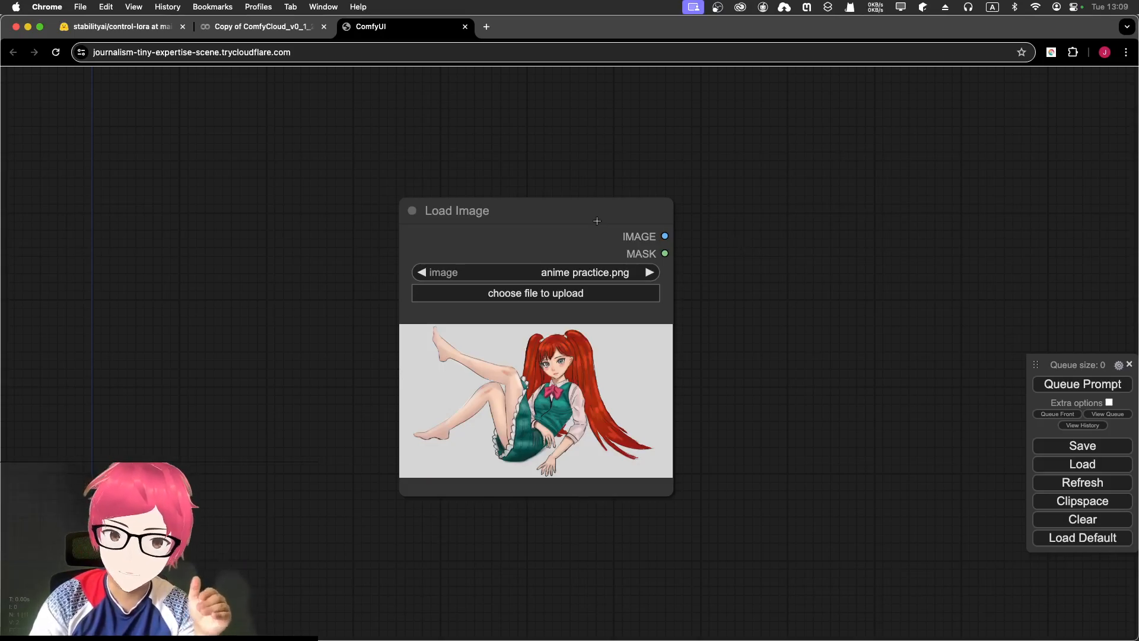
pyautogui.moveTo(587, 211); pyautogui.dragTo(460, 175)
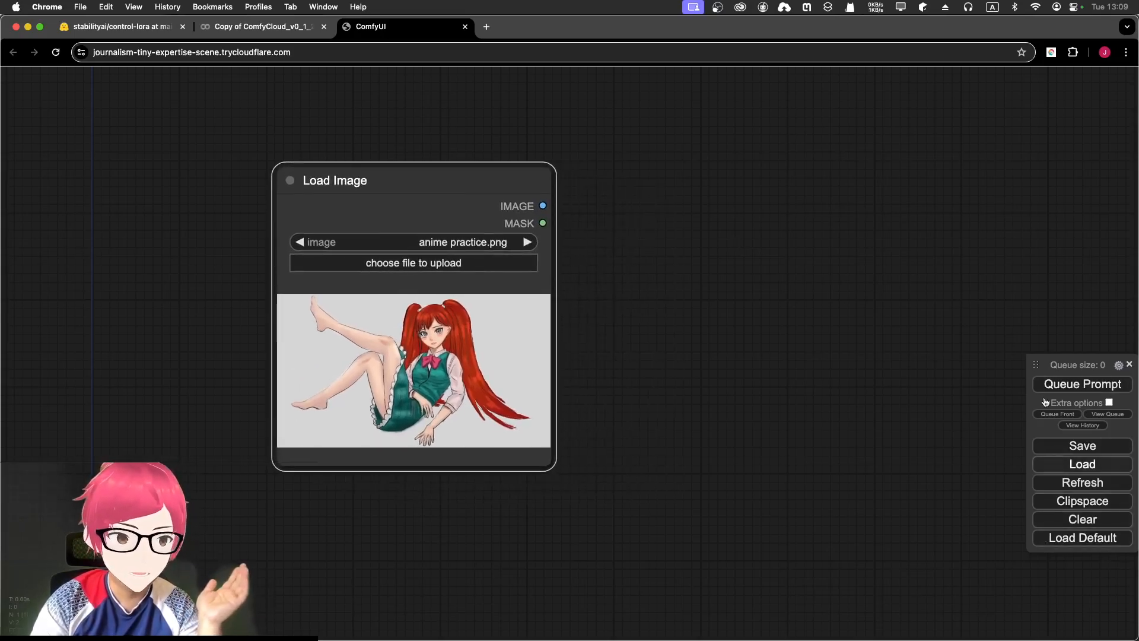
pyautogui.moveTo(1070, 367); pyautogui.dragTo(1018, 286)
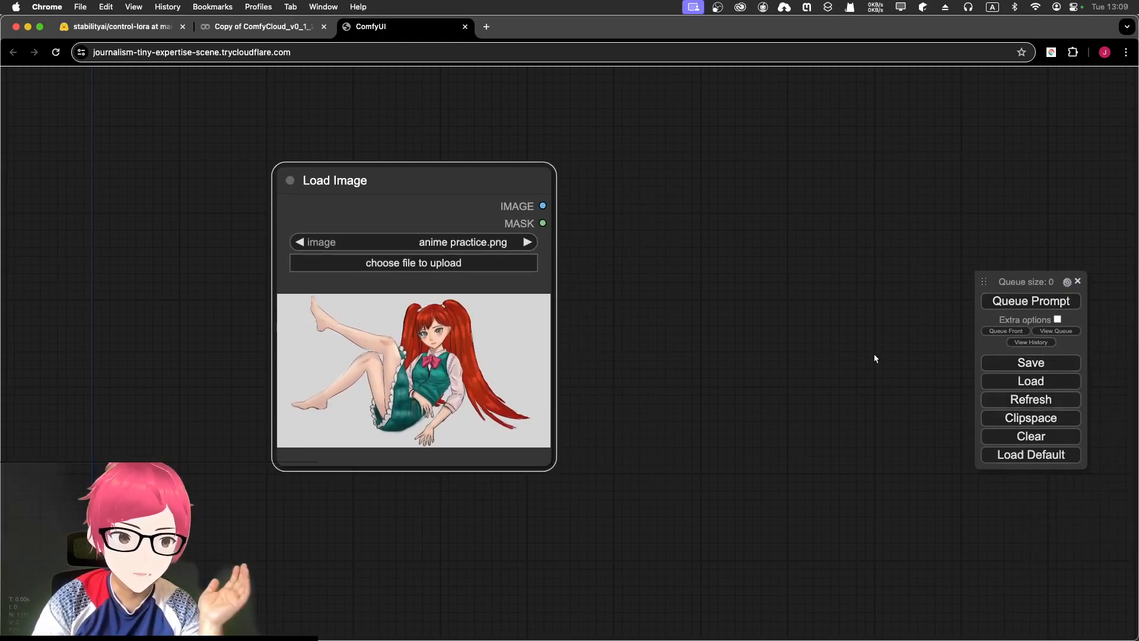
pyautogui.moveTo(496, 167); pyautogui.dragTo(469, 167)
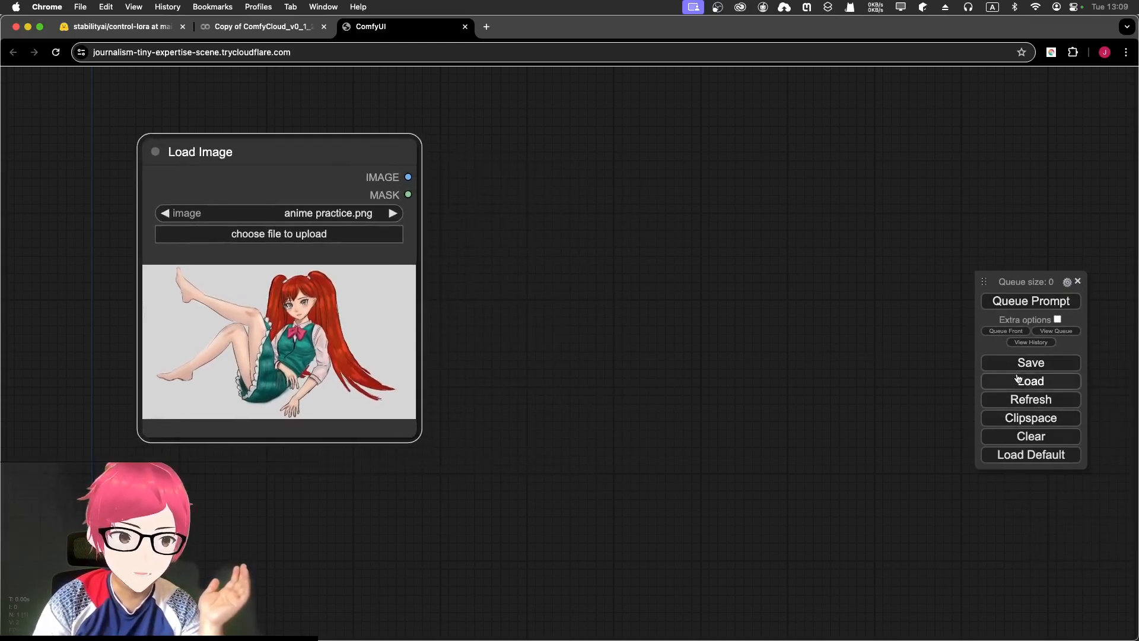
# - Browse Add Node > ControlNet Preprocessors without adding anything, then return to the control-lora Hugging Face page
pyautogui.rightClick(562, 220)
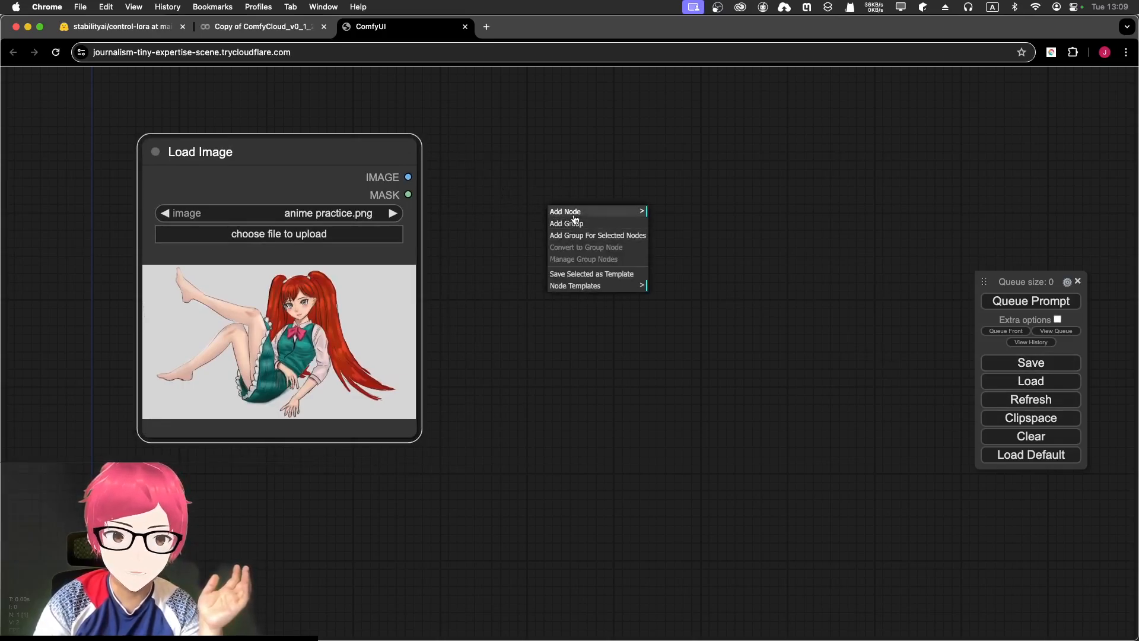
pyautogui.click(575, 218)
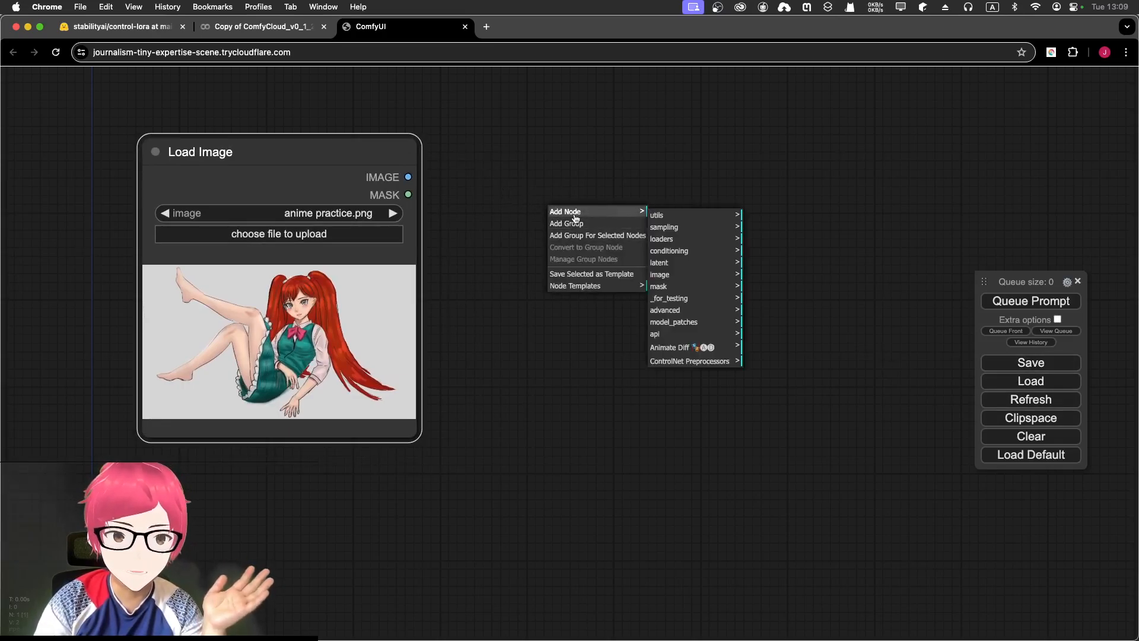
pyautogui.click(672, 363)
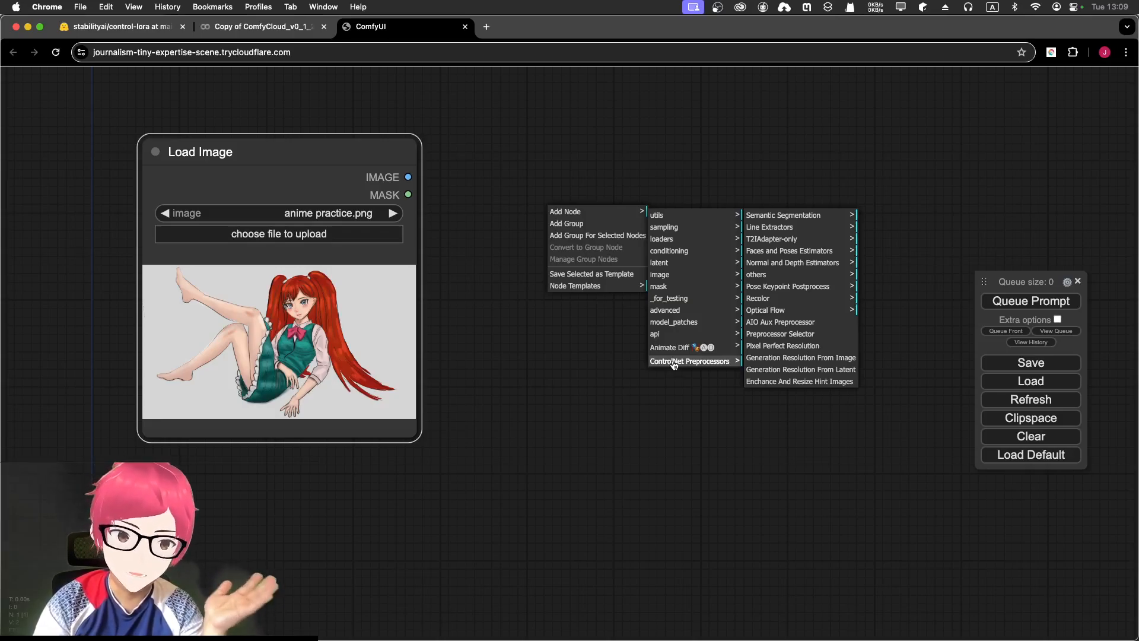
pyautogui.click(754, 148)
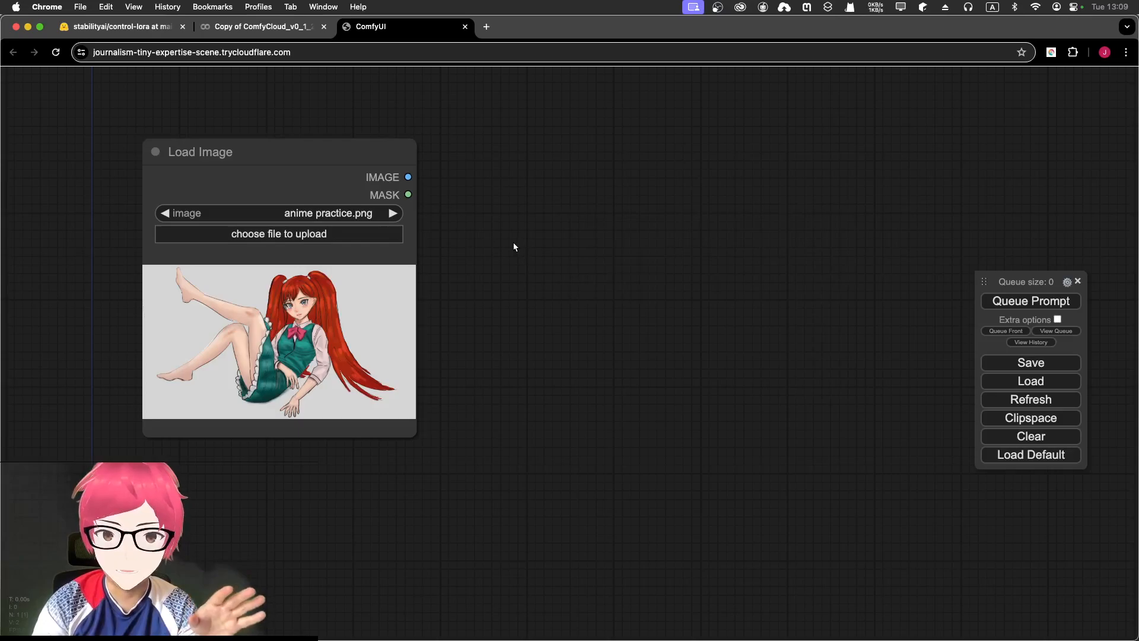
pyautogui.click(94, 33)
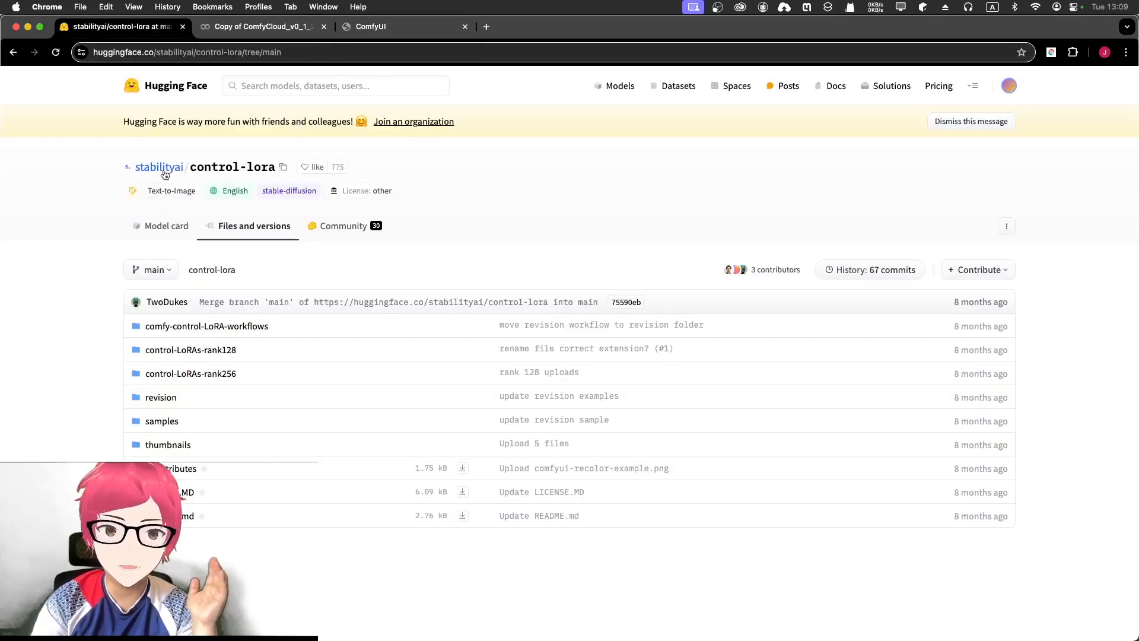
# - Open the stabilityai/control-lora model card and zoom the page to 110%
pyautogui.click(165, 173)
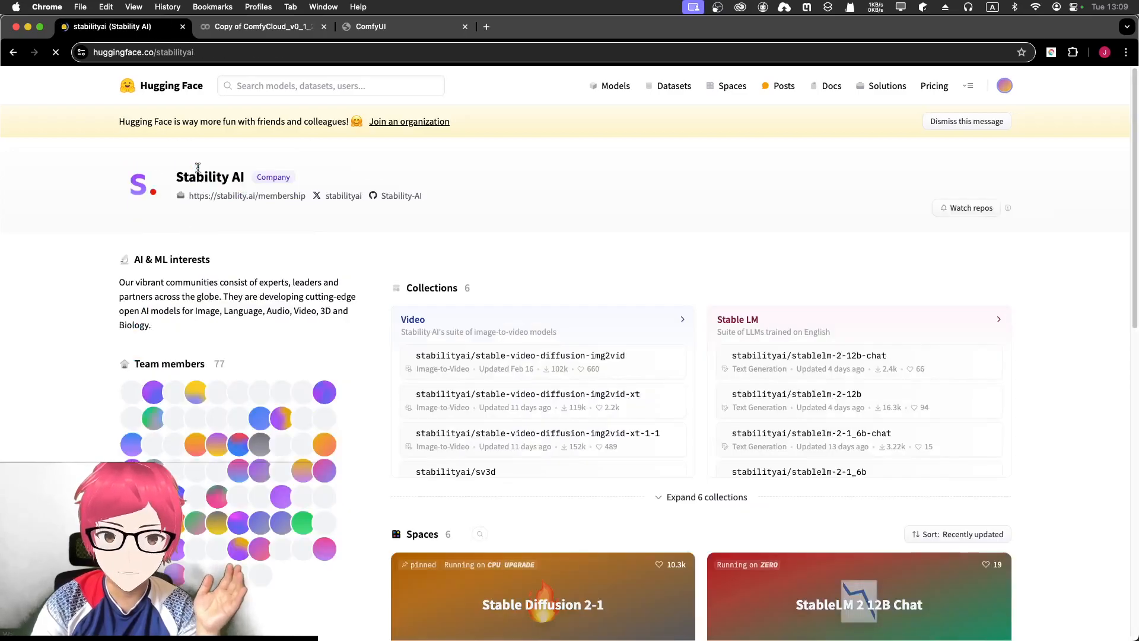
pyautogui.press('super+[')
pyautogui.click(237, 172)
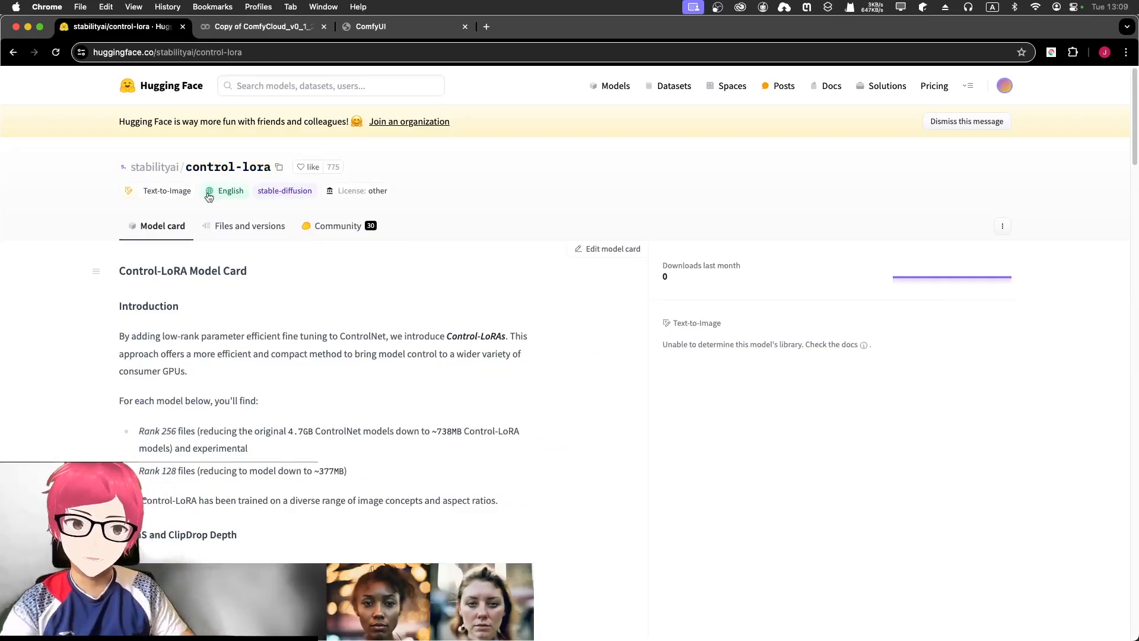
pyautogui.press('super+equal')
pyautogui.press('super+equal')
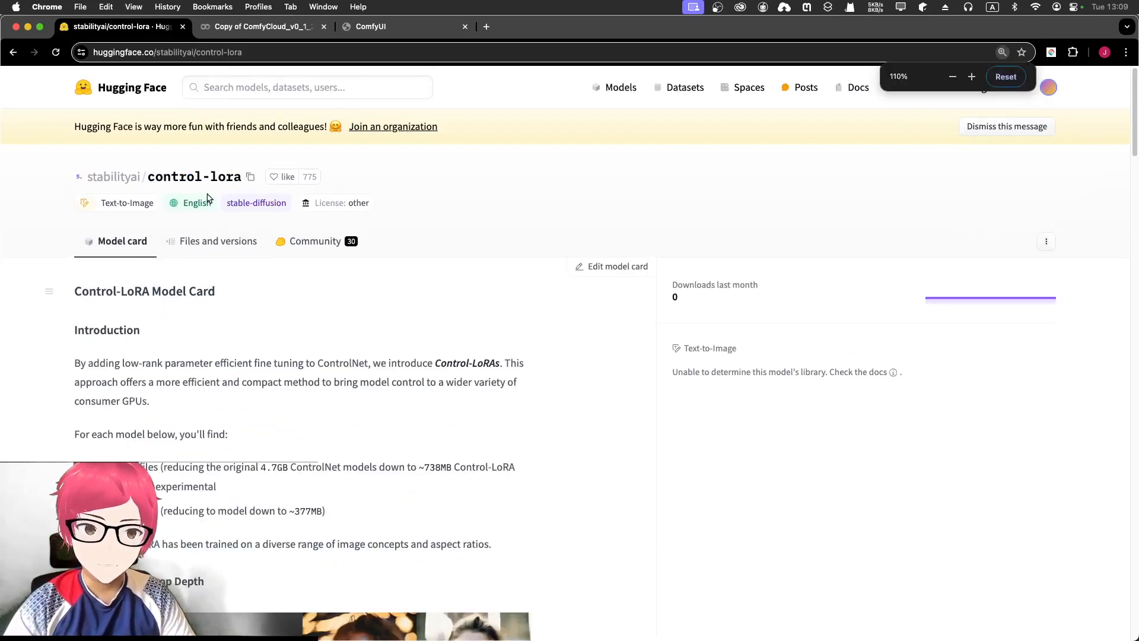
pyautogui.scroll(-8, 328, 354)
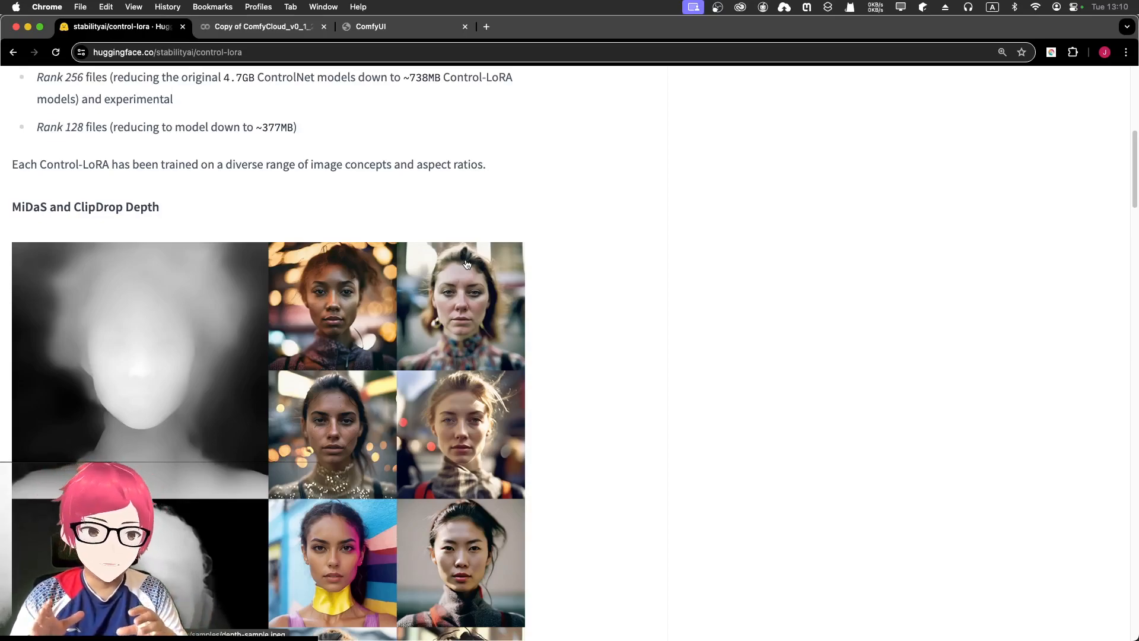
pyautogui.press('super+equal')
pyautogui.press('super+equal')
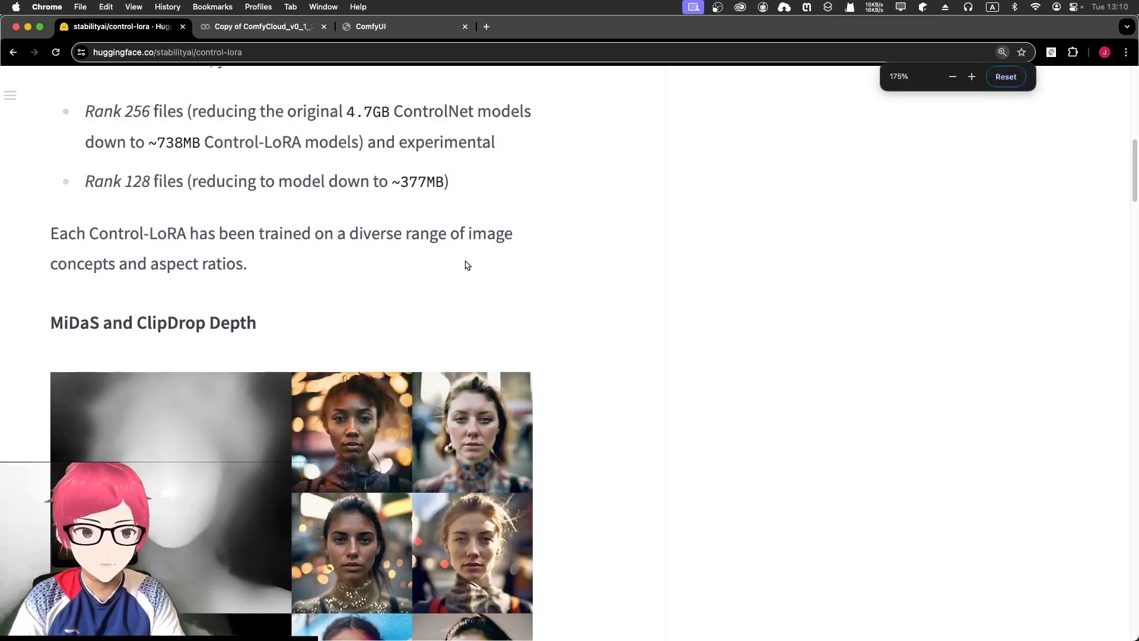
pyautogui.press('super+minus')
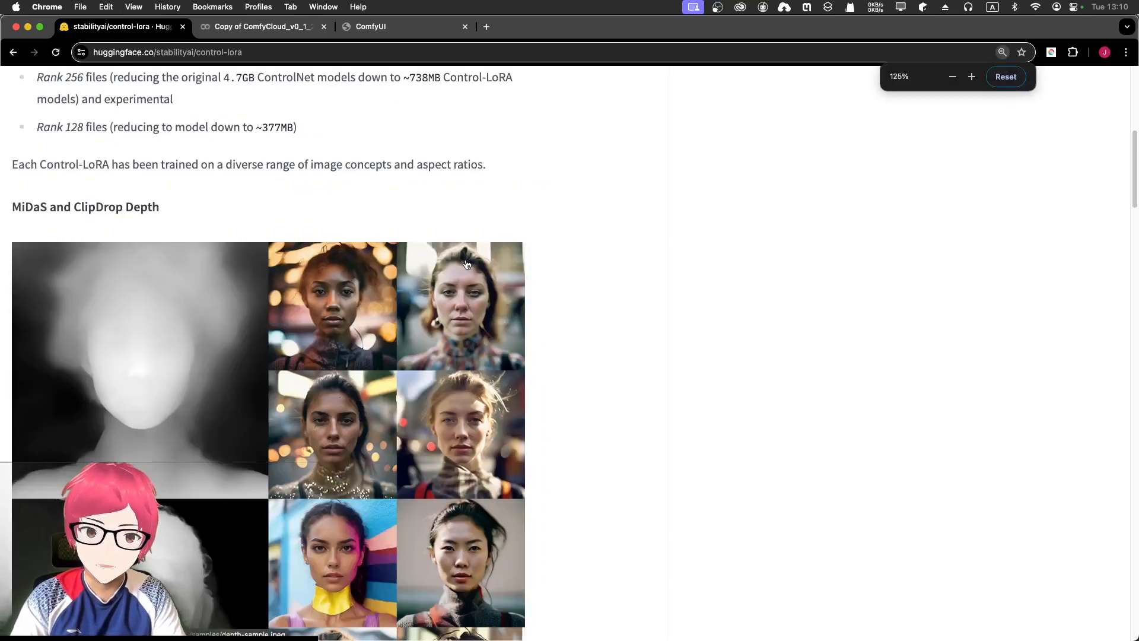
pyautogui.press('super+minus')
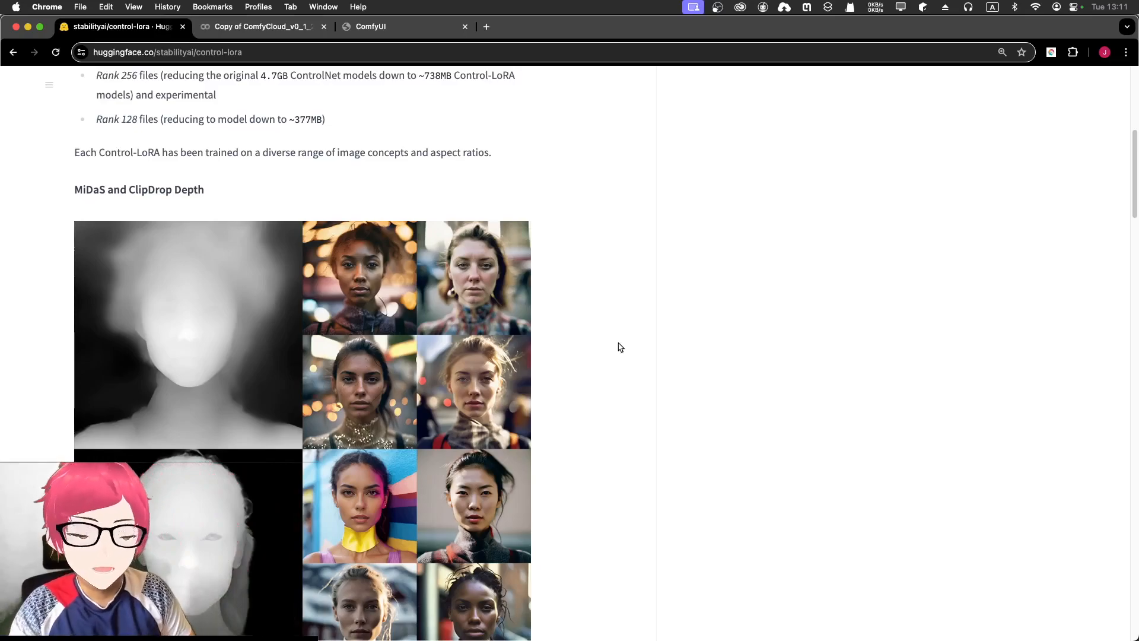
pyautogui.scroll(7, 611, 349)
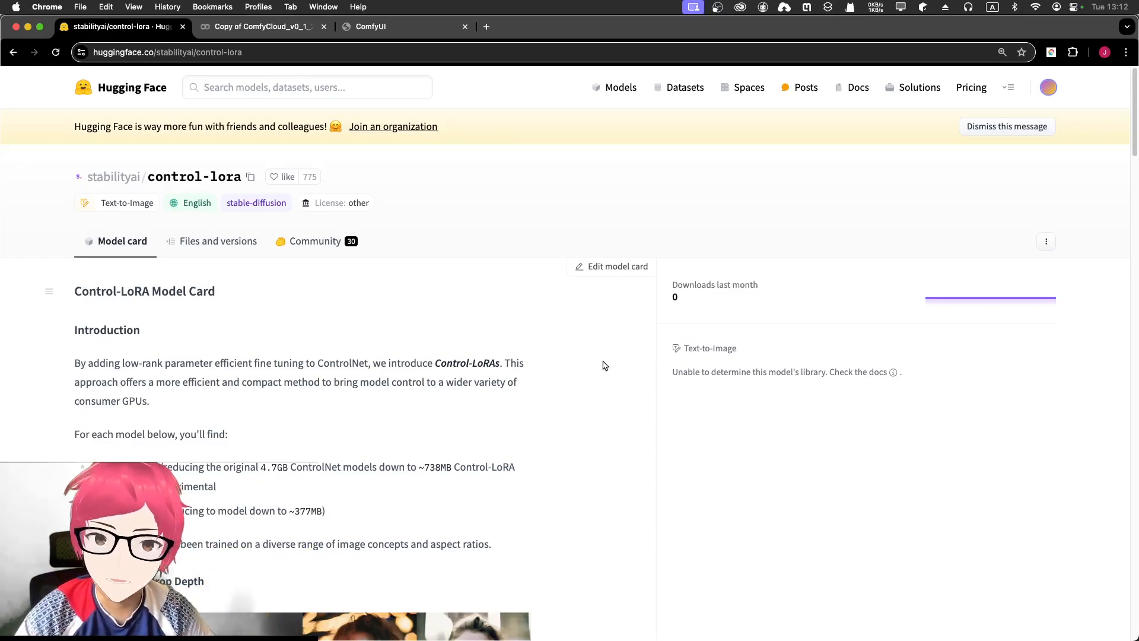
# - Scroll the control-lora model card down to the MiDaS and ClipDrop Depth example grid
pyautogui.scroll(-8, 354, 254)
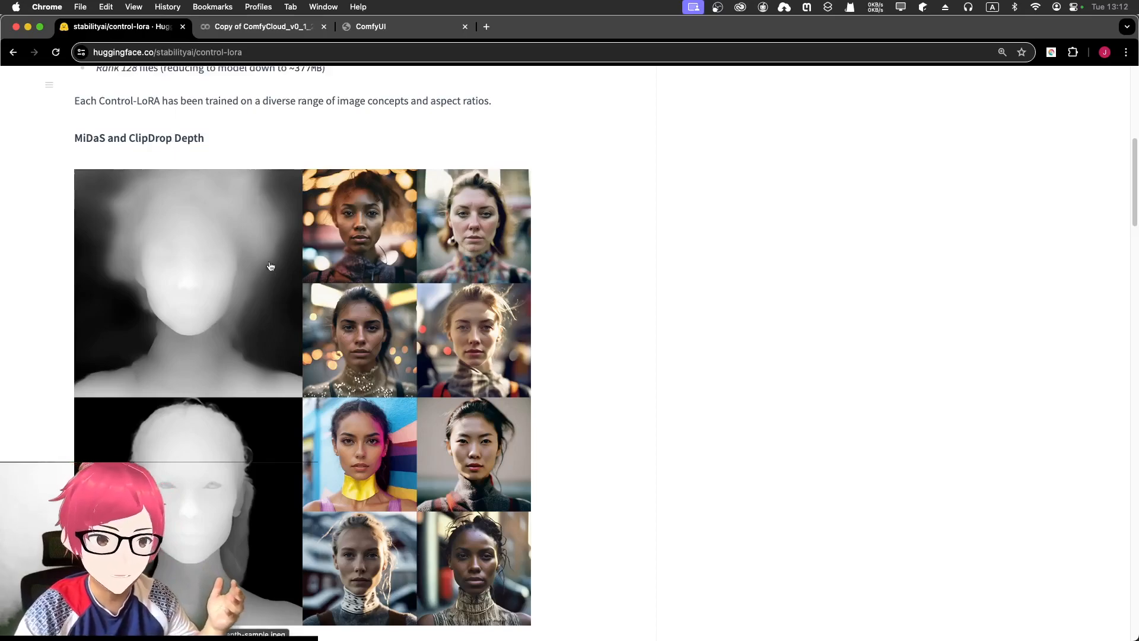
pyautogui.scroll(-1, 188, 294)
pyautogui.scroll(-2, 188, 294)
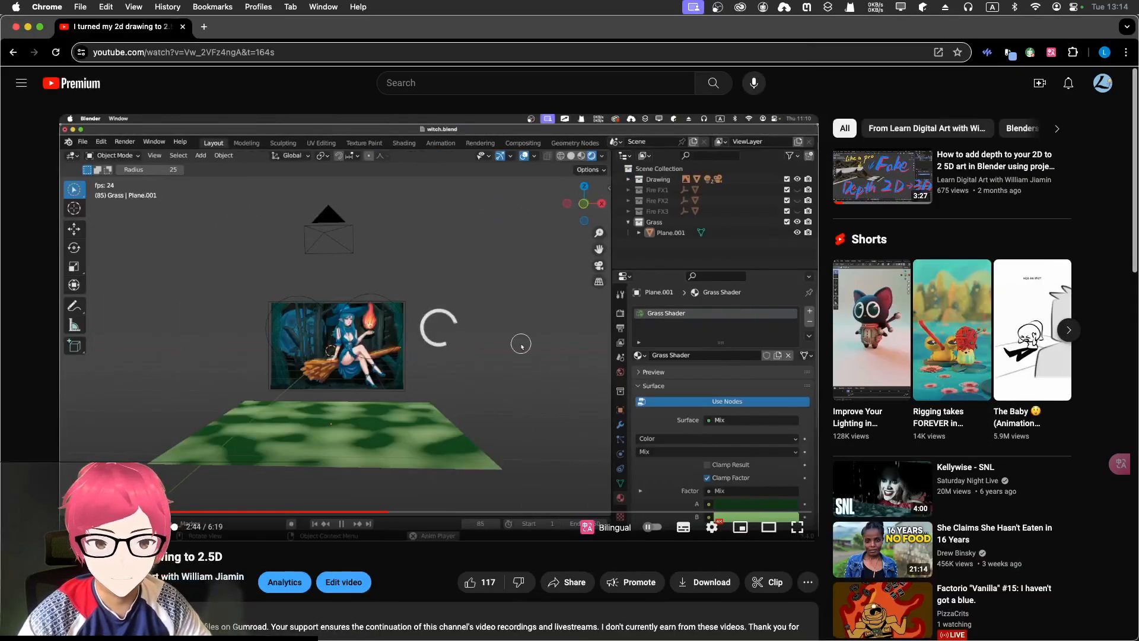
pyautogui.click(68, 511)
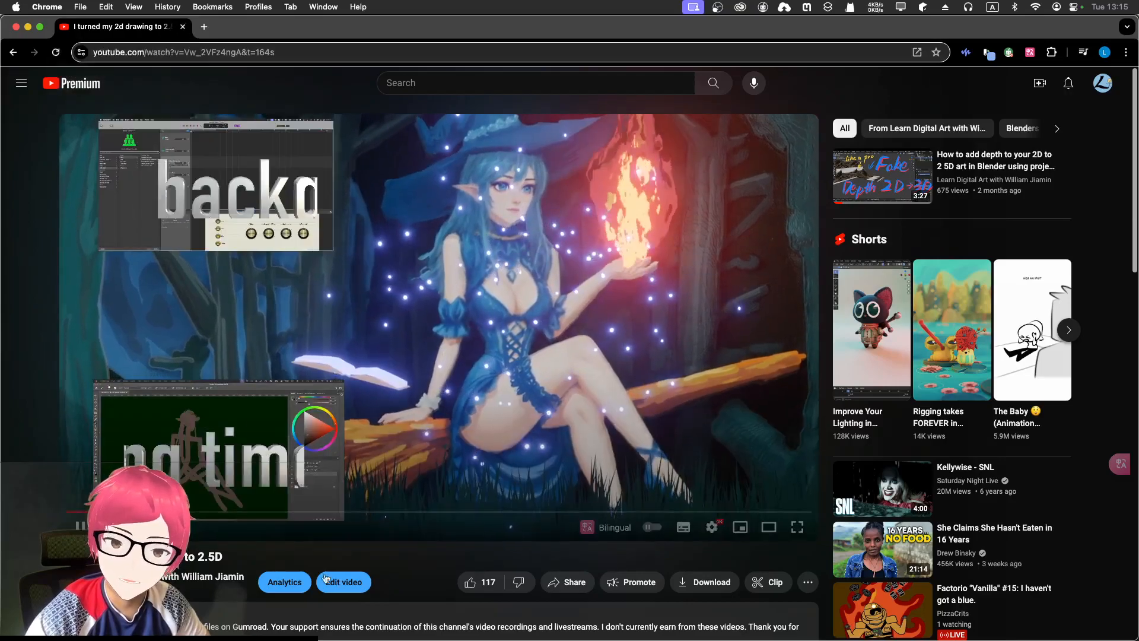
pyautogui.scroll(-7, 111, 301)
pyautogui.scroll(7, 111, 301)
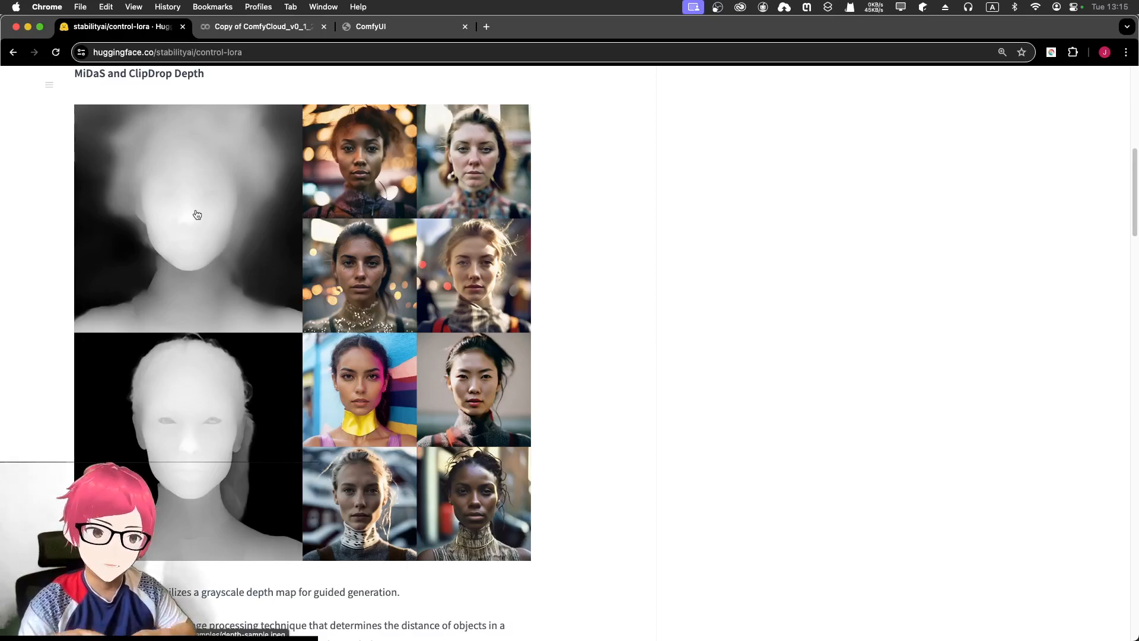
# - Scroll past the MiDaS and ClipDrop Depth examples to the Canny Edge section and its portraits
pyautogui.scroll(-1, 386, 327)
pyautogui.scroll(-10, 386, 327)
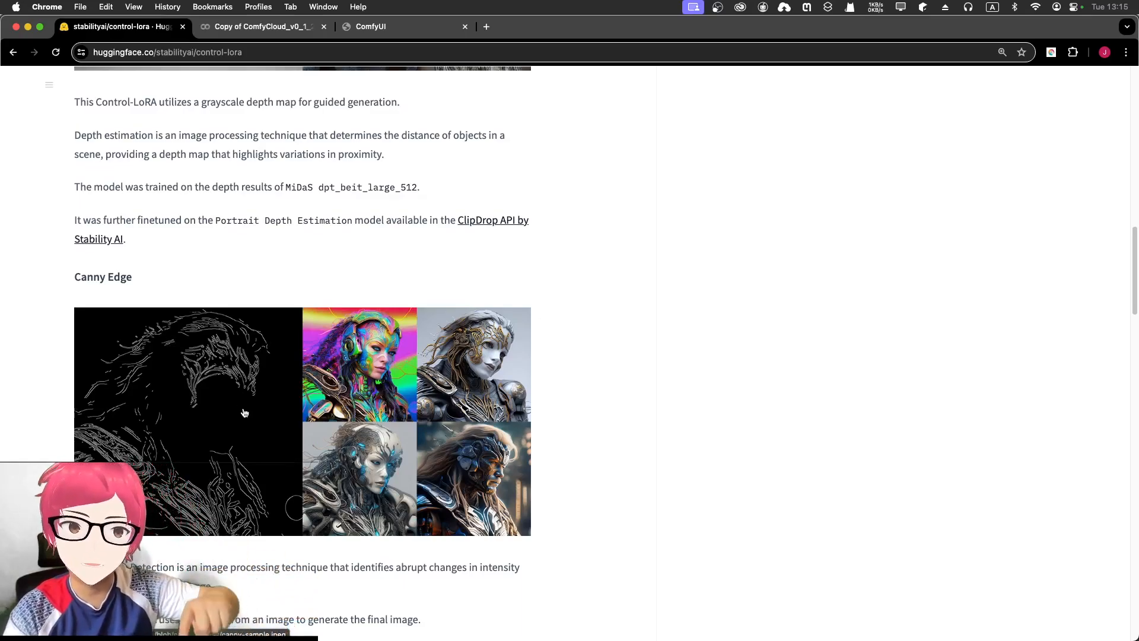
pyautogui.scroll(8, 243, 404)
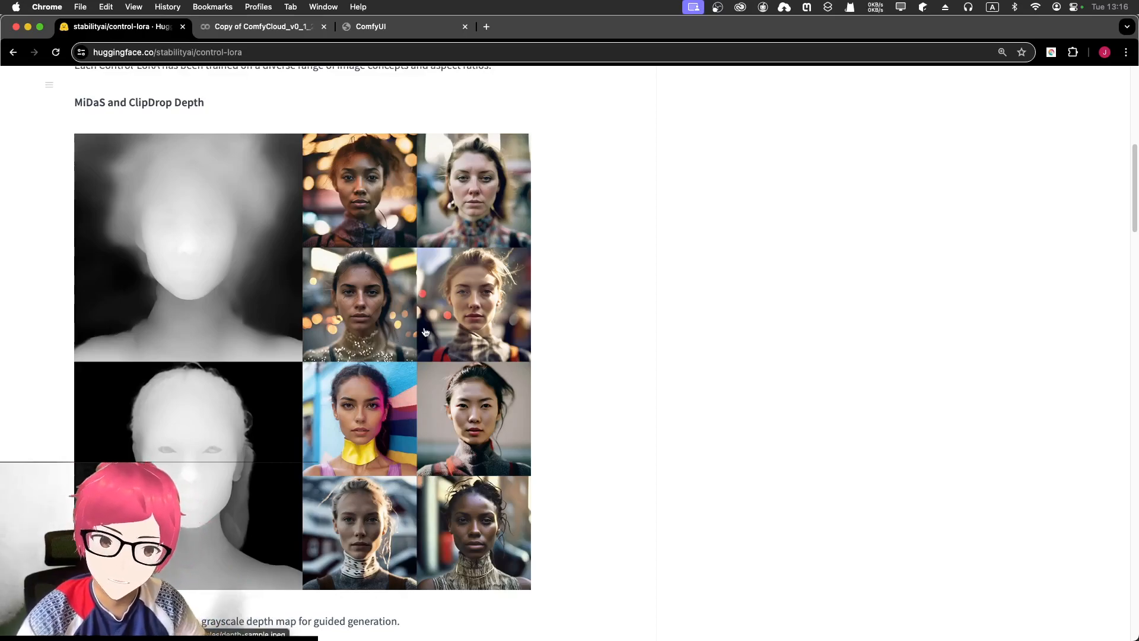
pyautogui.scroll(-10, 422, 341)
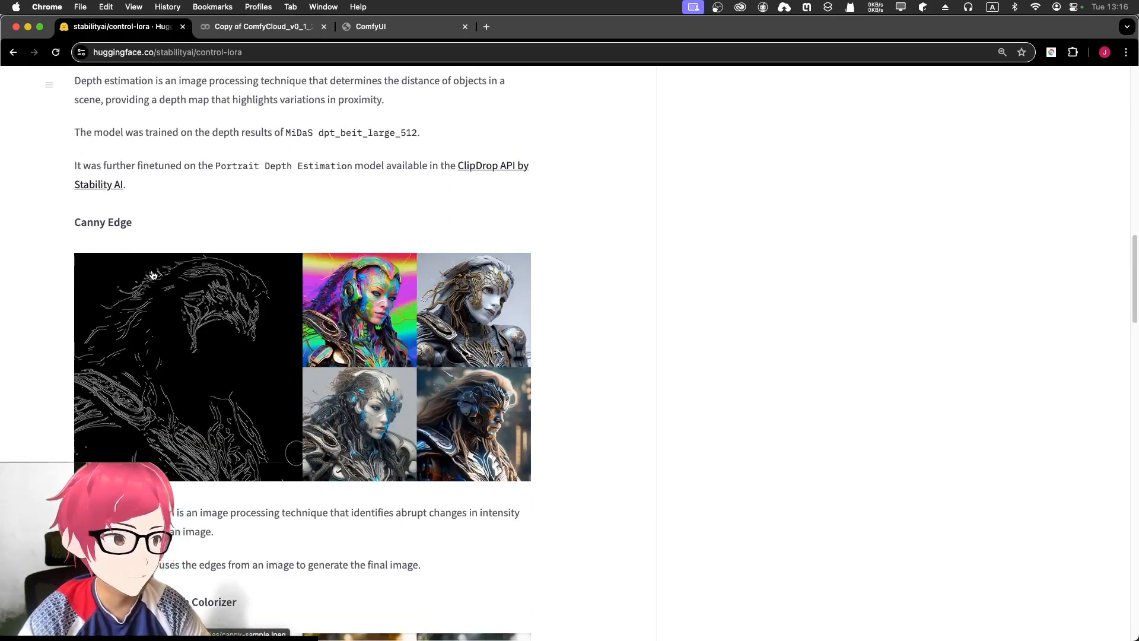
pyautogui.scroll(-1, 155, 276)
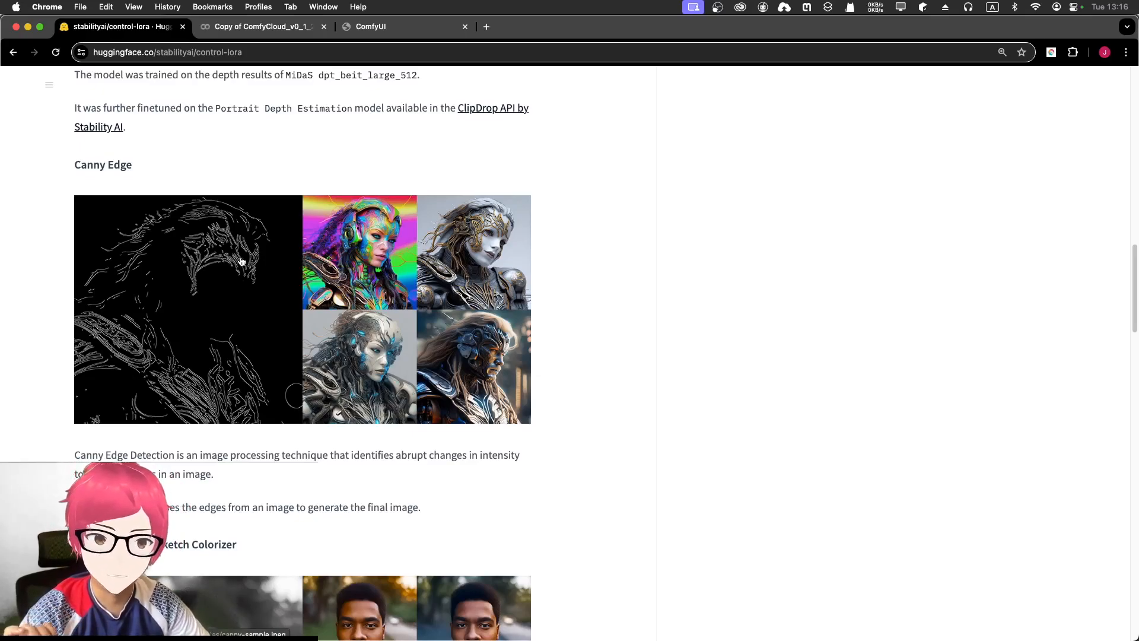
pyautogui.scroll(-5, 417, 309)
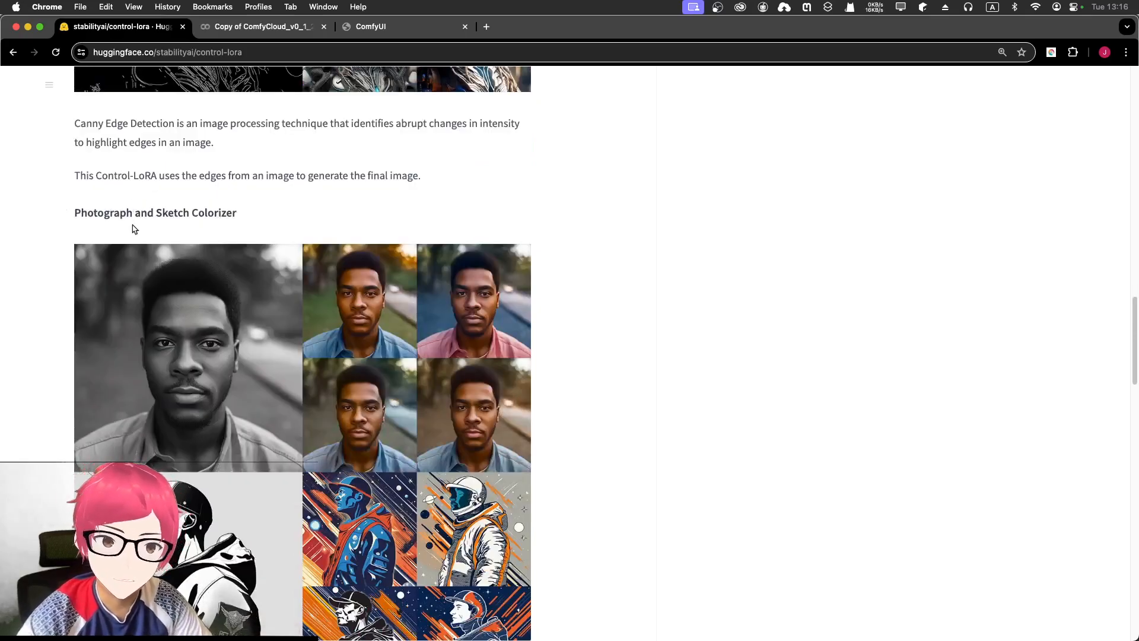
# - Scroll through the model card's Recolor, Sketch, Revision and StableSwarmUI example sections
pyautogui.scroll(-2, 136, 228)
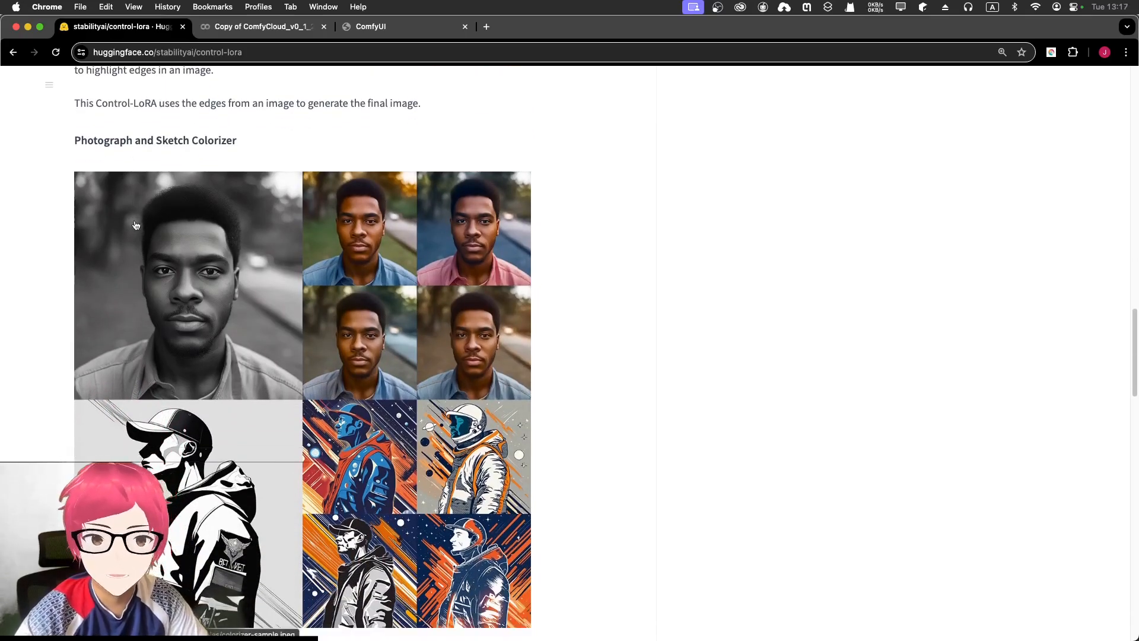
pyautogui.scroll(-1, 139, 228)
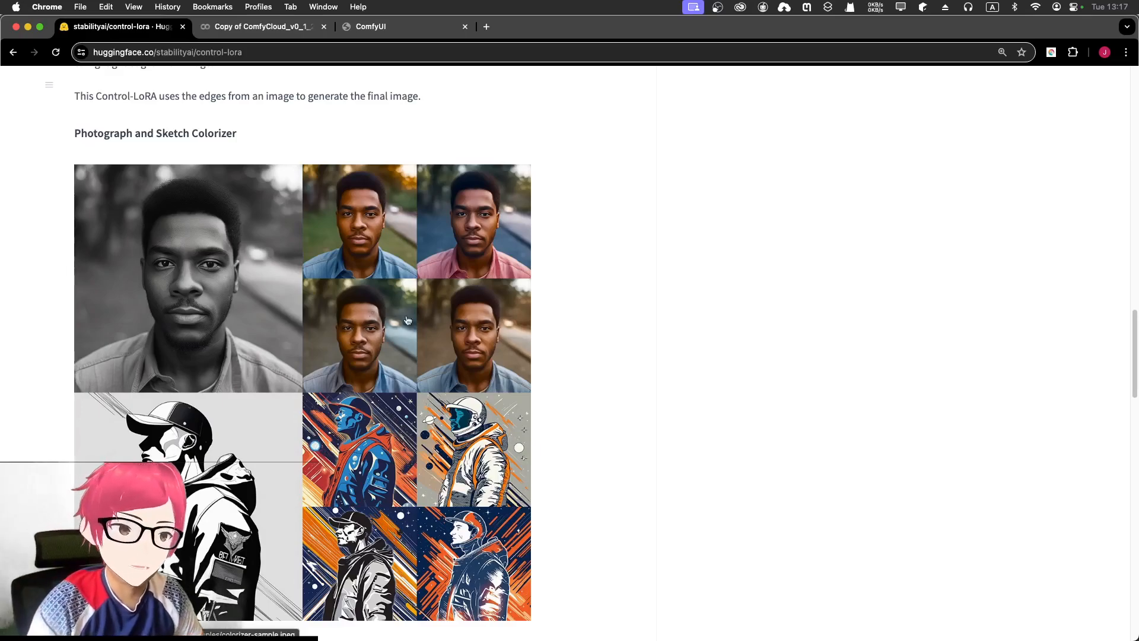
pyautogui.scroll(-15, 434, 293)
pyautogui.scroll(-5, 421, 293)
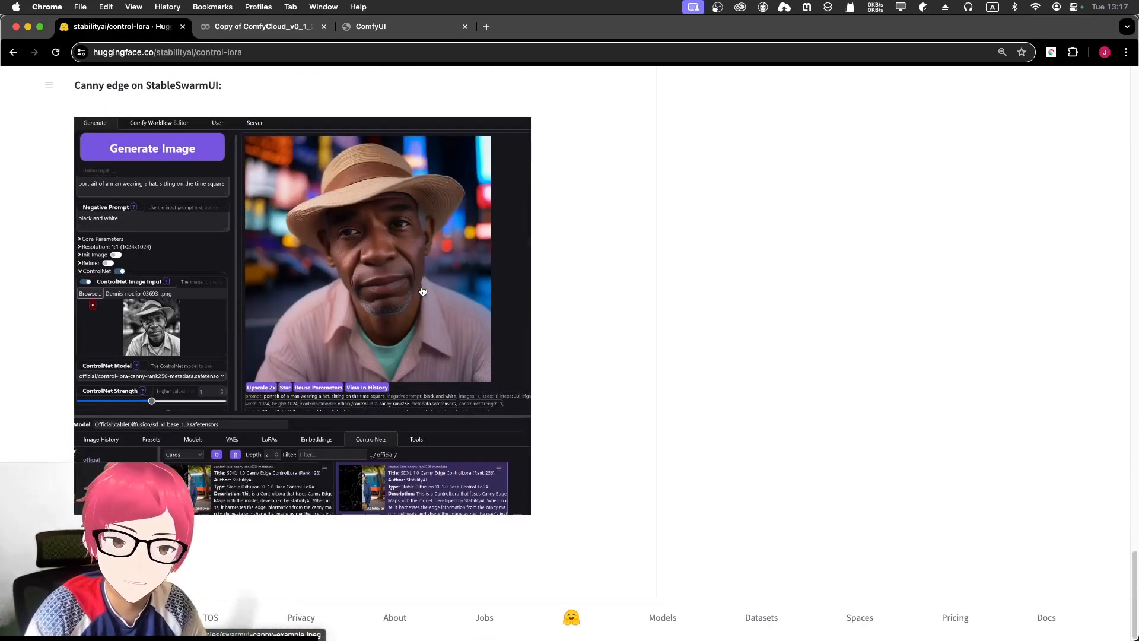
pyautogui.scroll(12, 409, 302)
pyautogui.scroll(10, 389, 323)
pyautogui.scroll(-10, 389, 318)
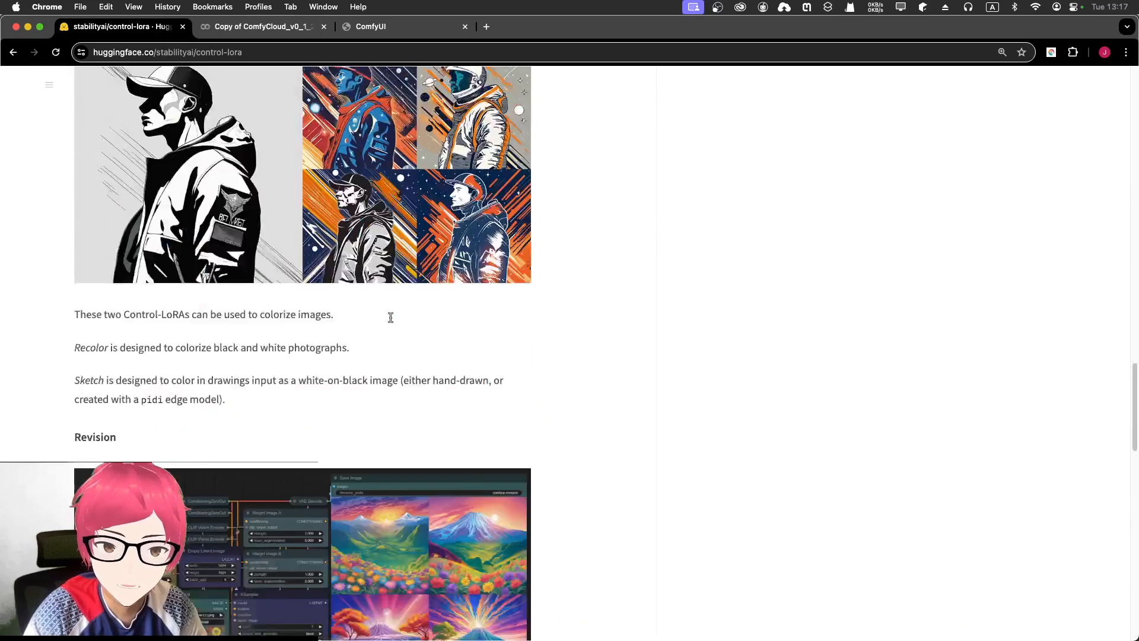
pyautogui.scroll(-10, 367, 330)
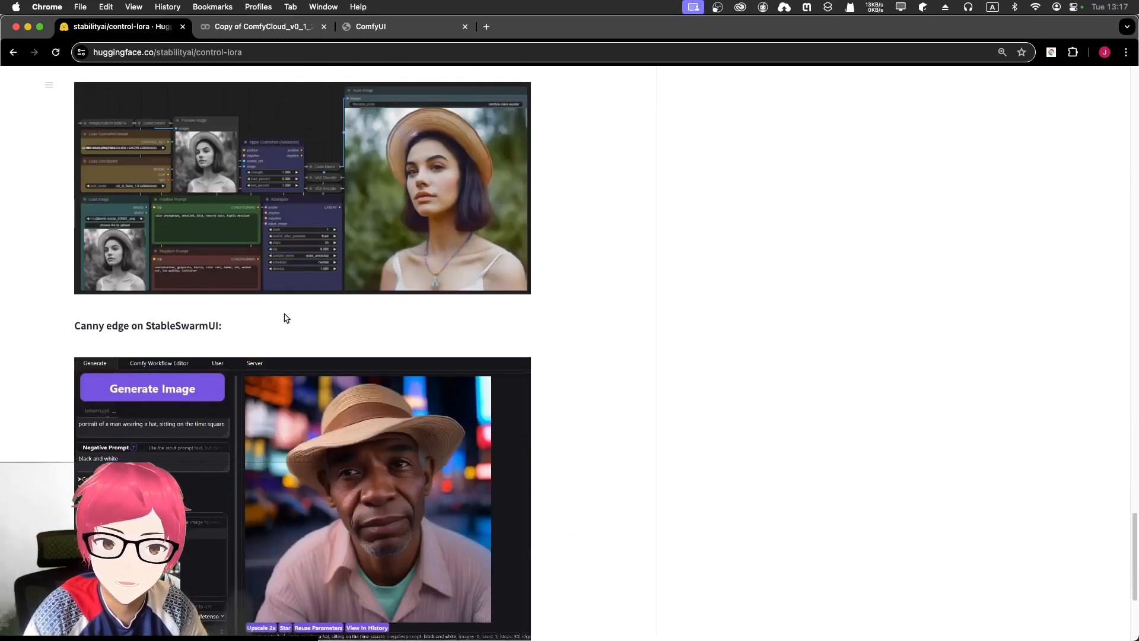
pyautogui.scroll(-4, 244, 332)
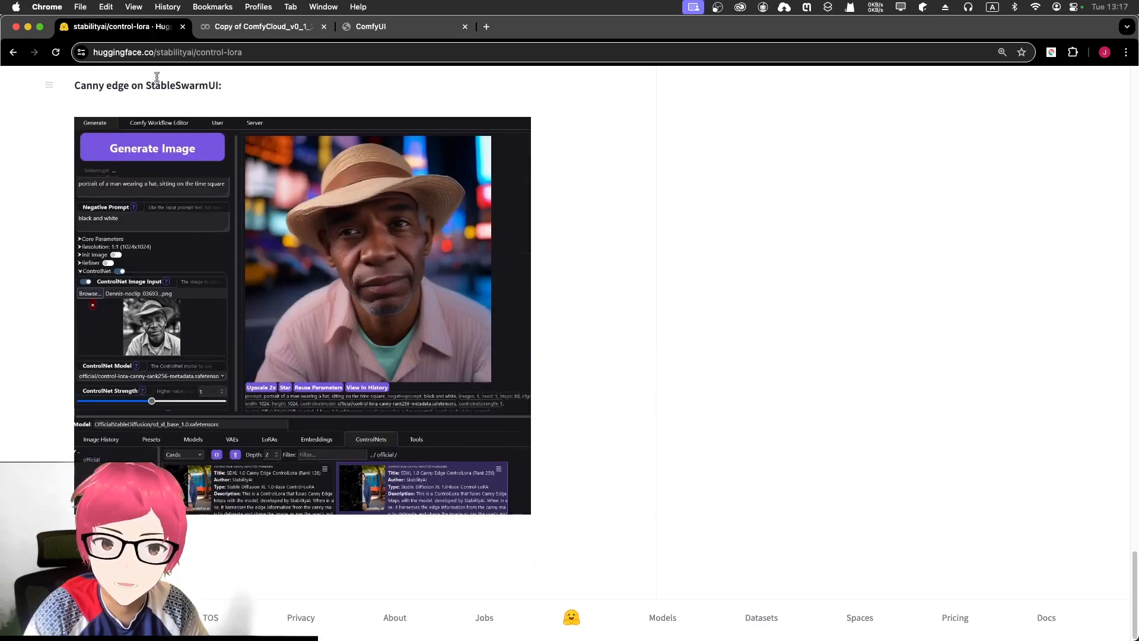
pyautogui.scroll(2, 293, 308)
pyautogui.scroll(20, 293, 308)
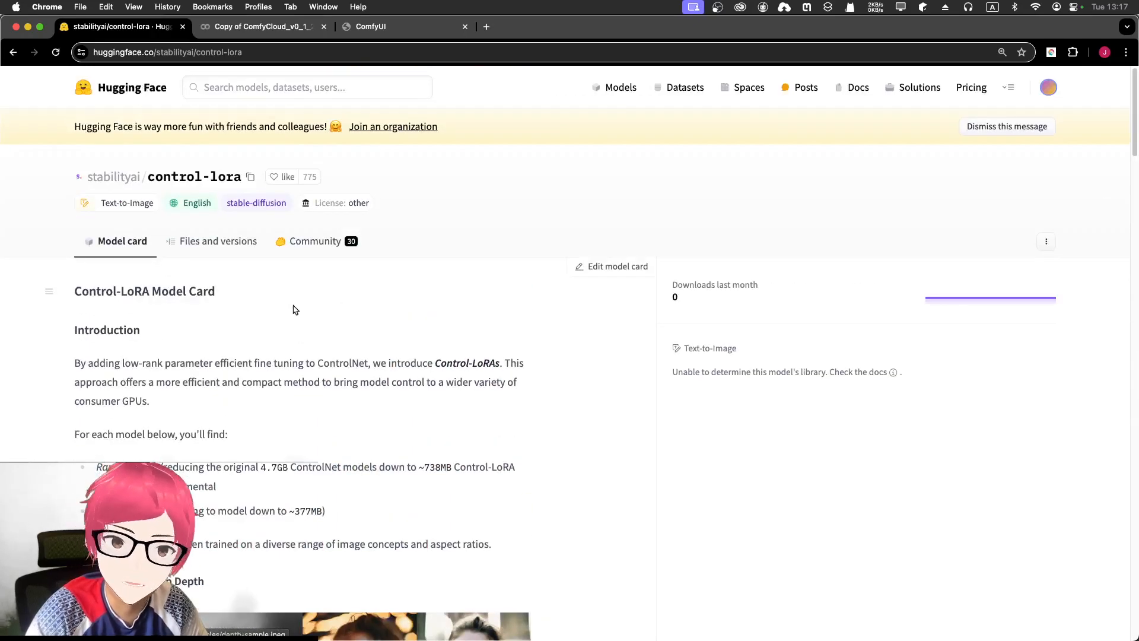
# - Return to the ComfyUI tab via Colab and reposition the Load Image node on the canvas
pyautogui.click(263, 27)
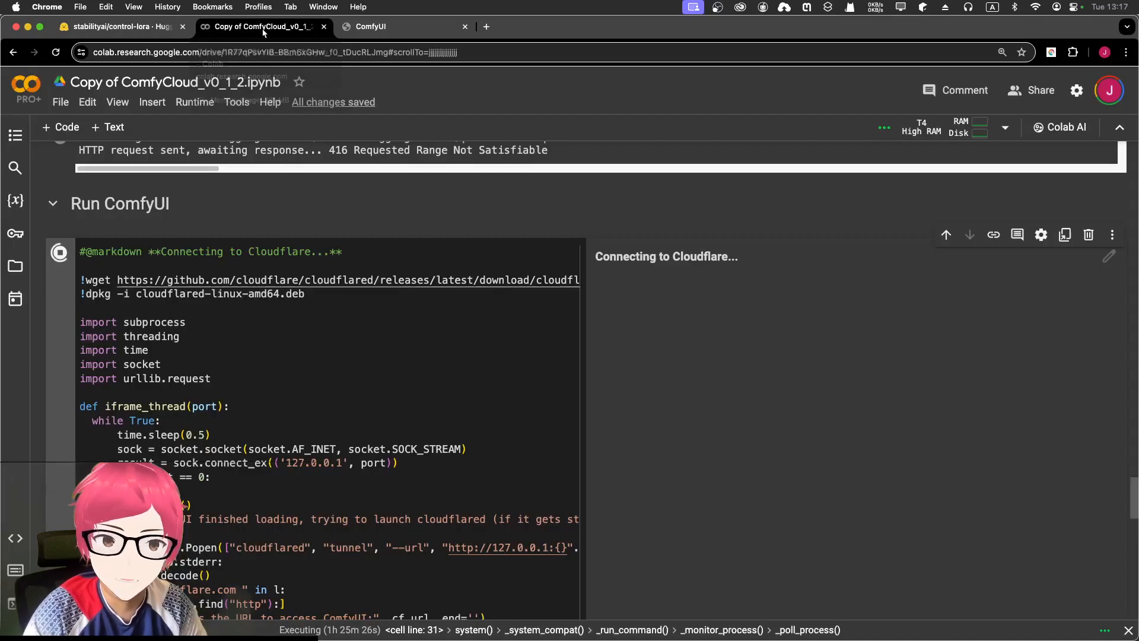
pyautogui.click(373, 28)
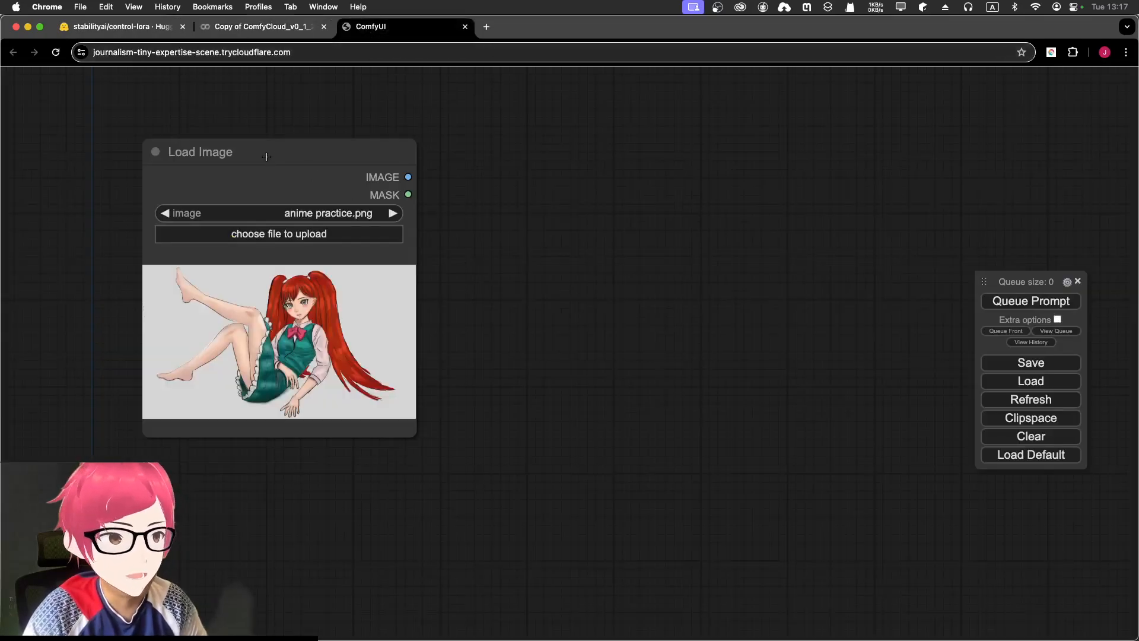
pyautogui.scroll(3, 266, 157)
pyautogui.moveTo(261, 155); pyautogui.dragTo(327, 177)
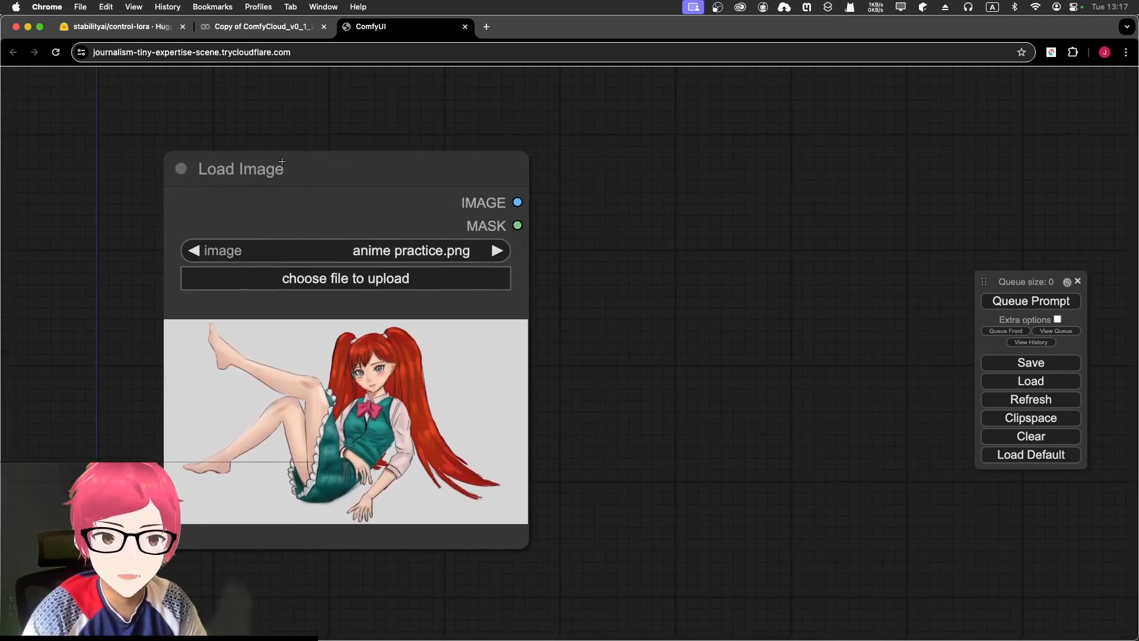
pyautogui.moveTo(326, 175); pyautogui.dragTo(295, 174)
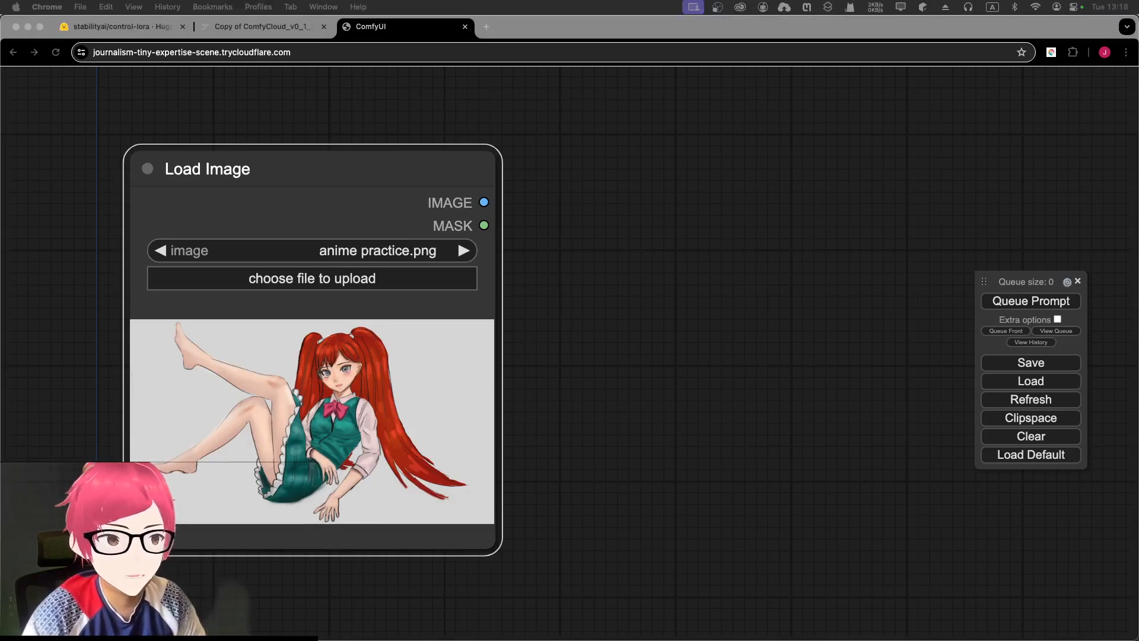
pyautogui.click(719, 281)
pyautogui.moveTo(719, 281); pyautogui.dragTo(586, 266)
pyautogui.scroll(-6, 658, 256)
pyautogui.scroll(3, 649, 257)
# - Search the node list for 'midas' to find the MiDaS Depth Map preprocessor
pyautogui.rightClick(595, 243)
pyautogui.click(606, 243)
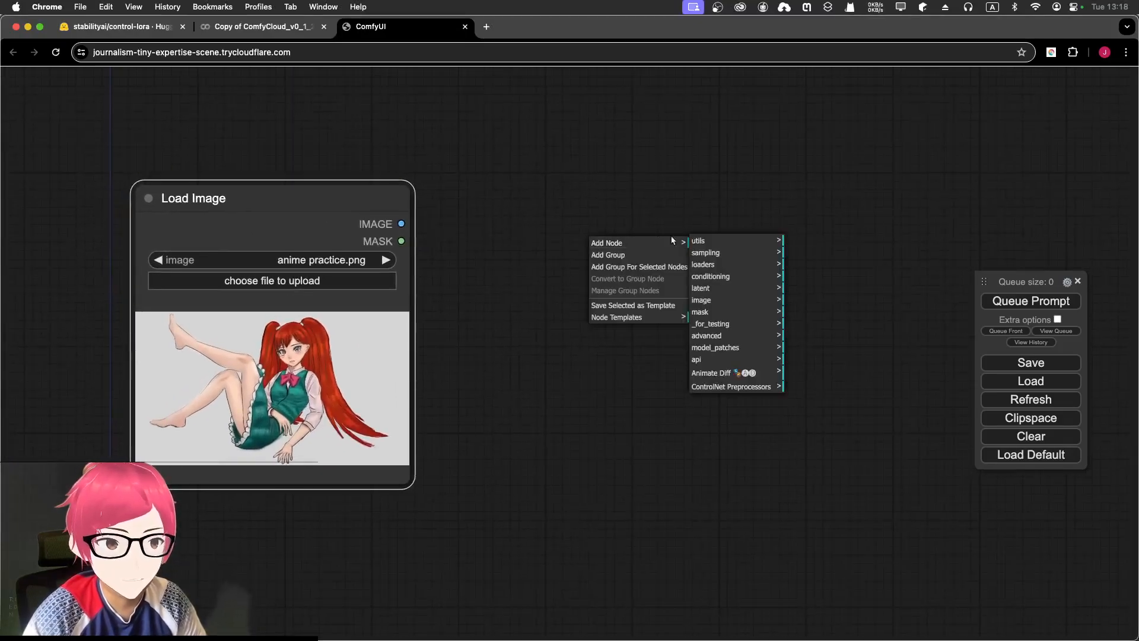
pyautogui.click(541, 247)
pyautogui.doubleClick(542, 247)
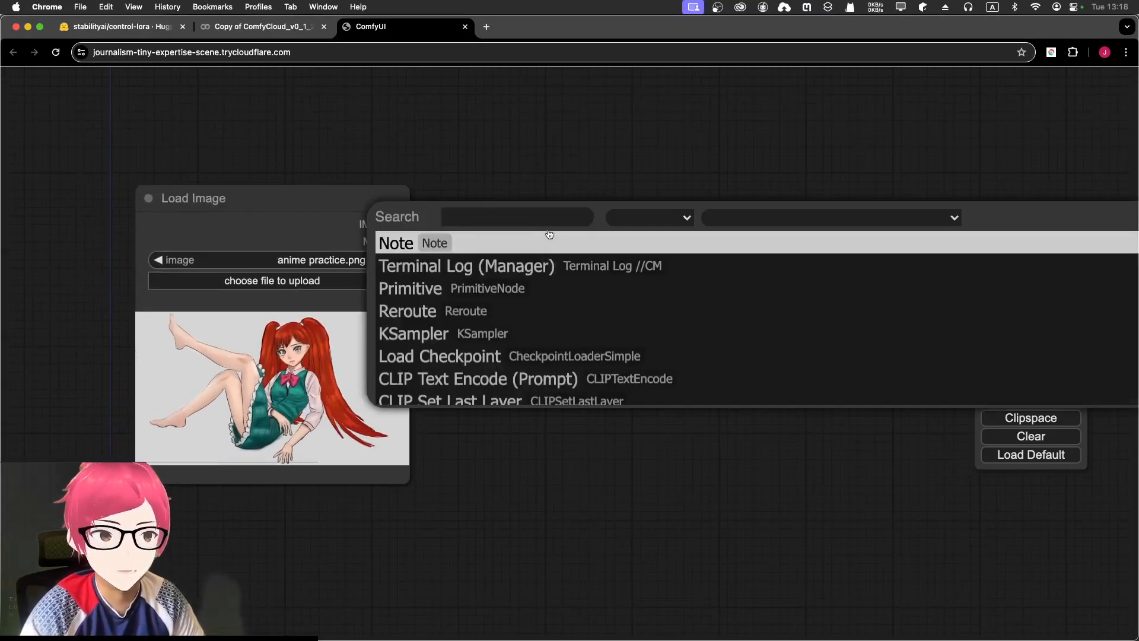
pyautogui.write('midas')
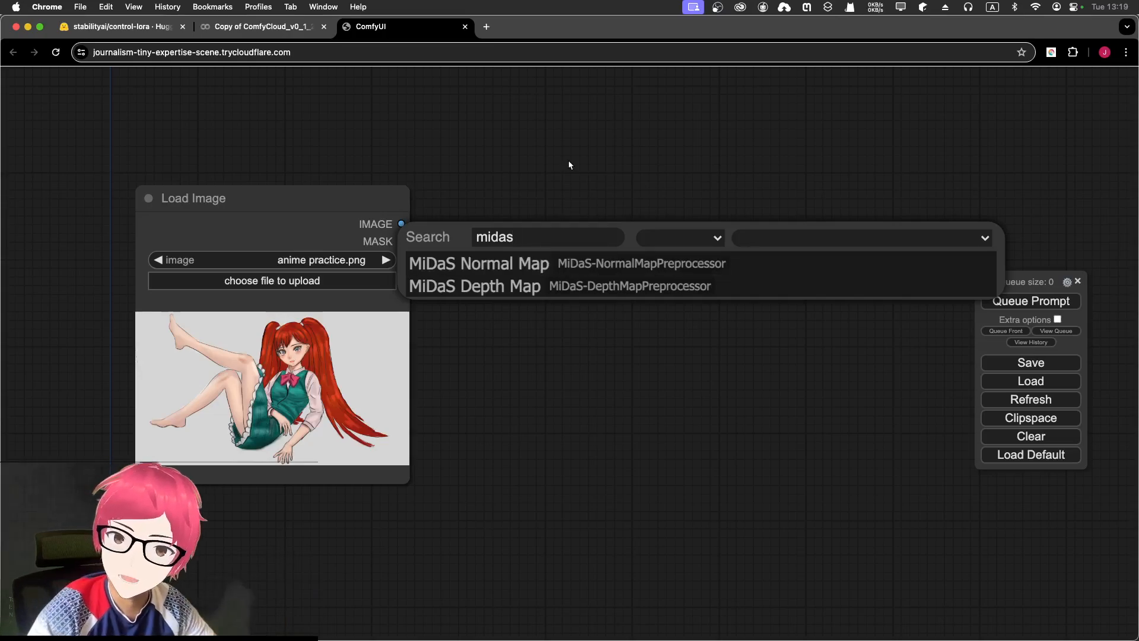
# - Add a MiDaS Depth Map node and connect Load Image's IMAGE output to it
pyautogui.click(565, 285)
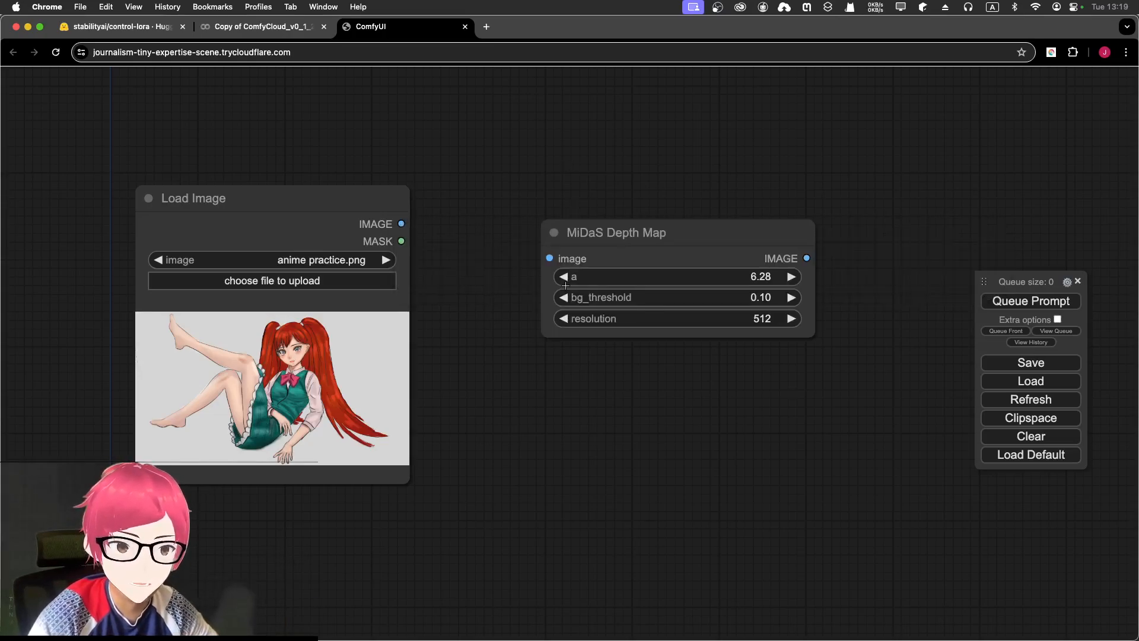
pyautogui.moveTo(624, 239); pyautogui.dragTo(618, 265)
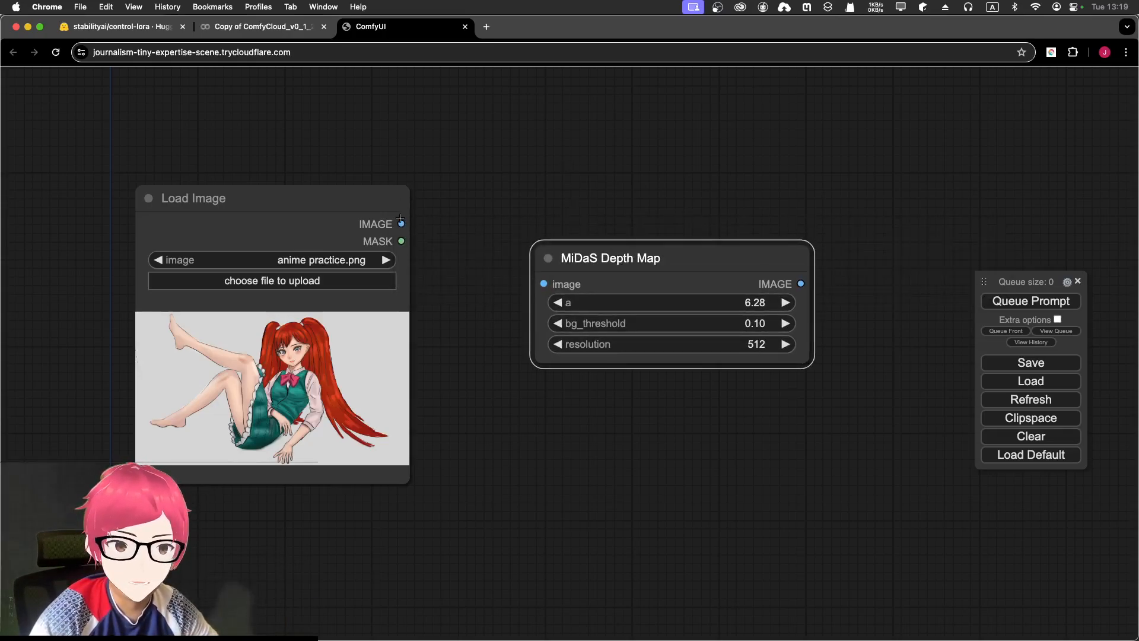
pyautogui.moveTo(401, 223); pyautogui.dragTo(543, 283)
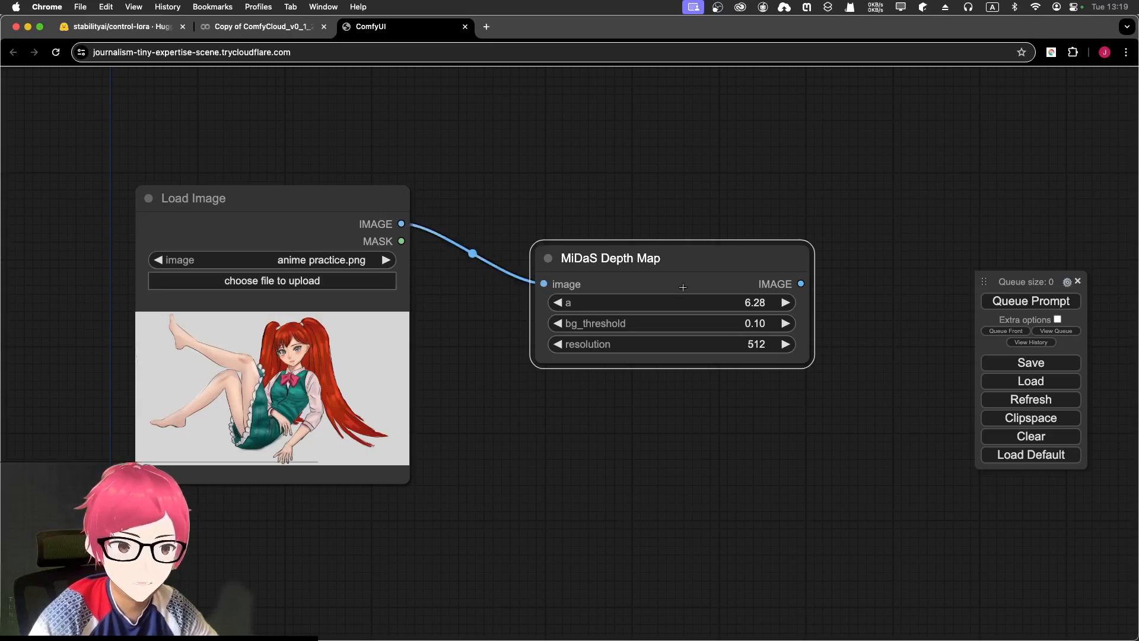
# - Attach a Save Image node to the MiDaS depth output and tidy the layout
pyautogui.moveTo(559, 197); pyautogui.dragTo(506, 189)
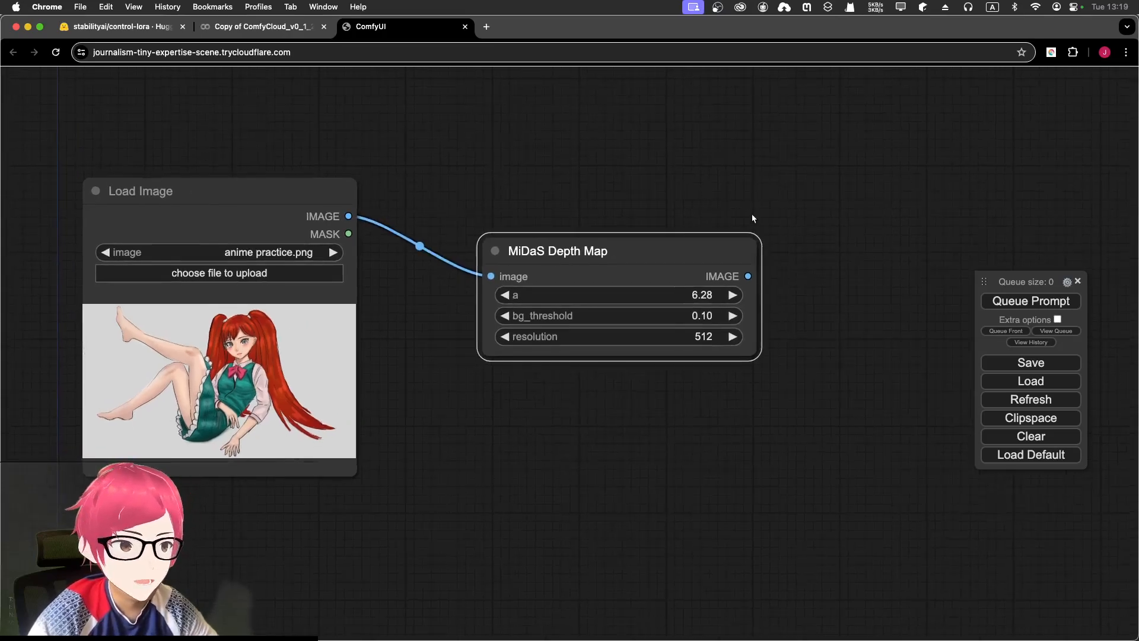
pyautogui.moveTo(753, 219); pyautogui.dragTo(660, 210)
pyautogui.moveTo(655, 268); pyautogui.dragTo(726, 221)
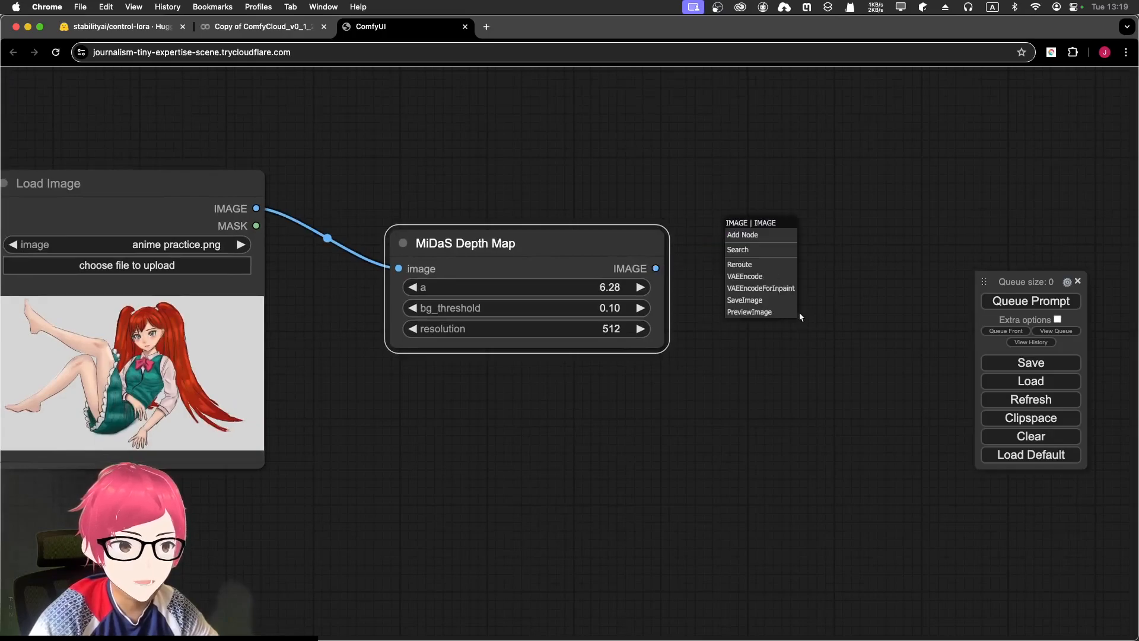
pyautogui.click(752, 300)
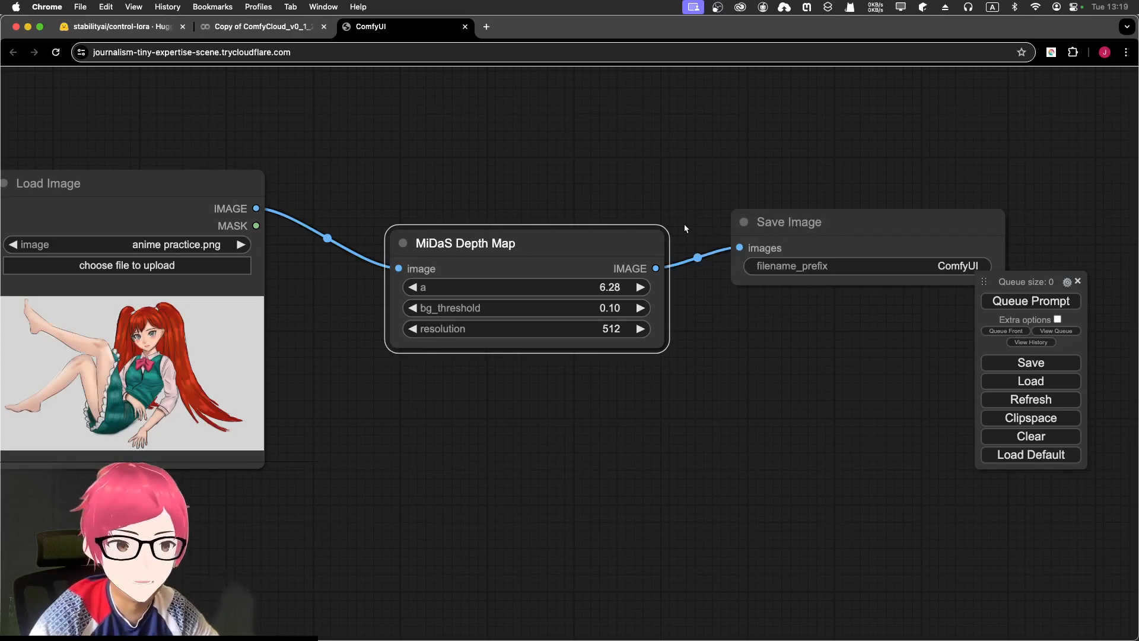
pyautogui.moveTo(605, 233); pyautogui.dragTo(592, 233)
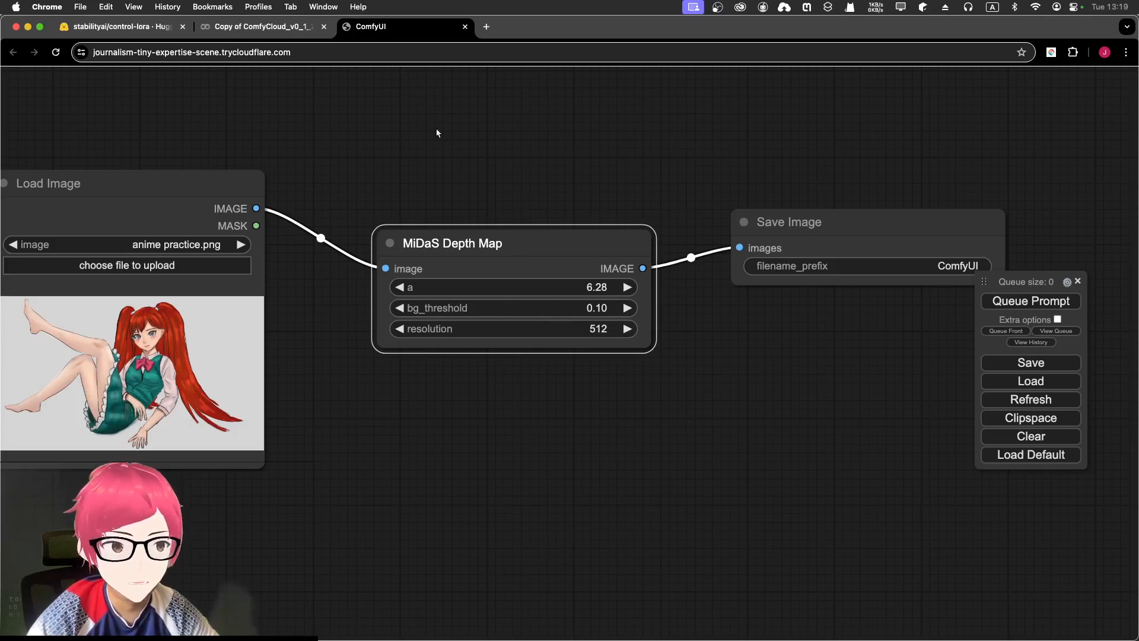
pyautogui.moveTo(417, 134); pyautogui.dragTo(459, 130)
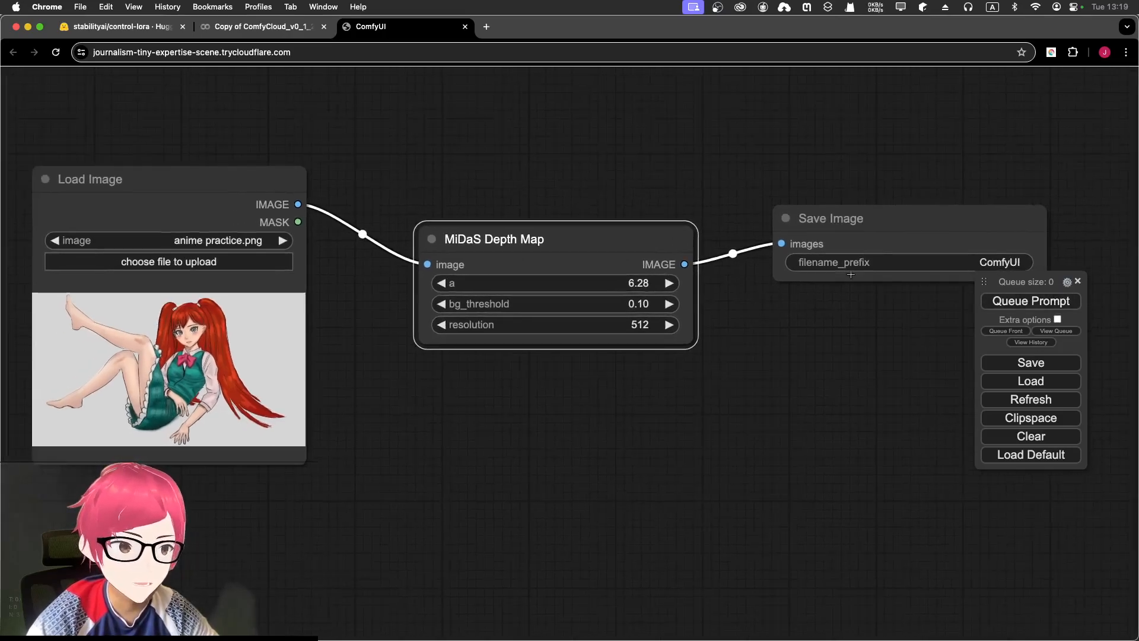
pyautogui.scroll(-3, 761, 295)
# - Run the graph with Ctrl+Enter to render the grayscale depth map in Save Image
pyautogui.scroll(3, 761, 295)
pyautogui.hotkey('ctrl', 'Return')
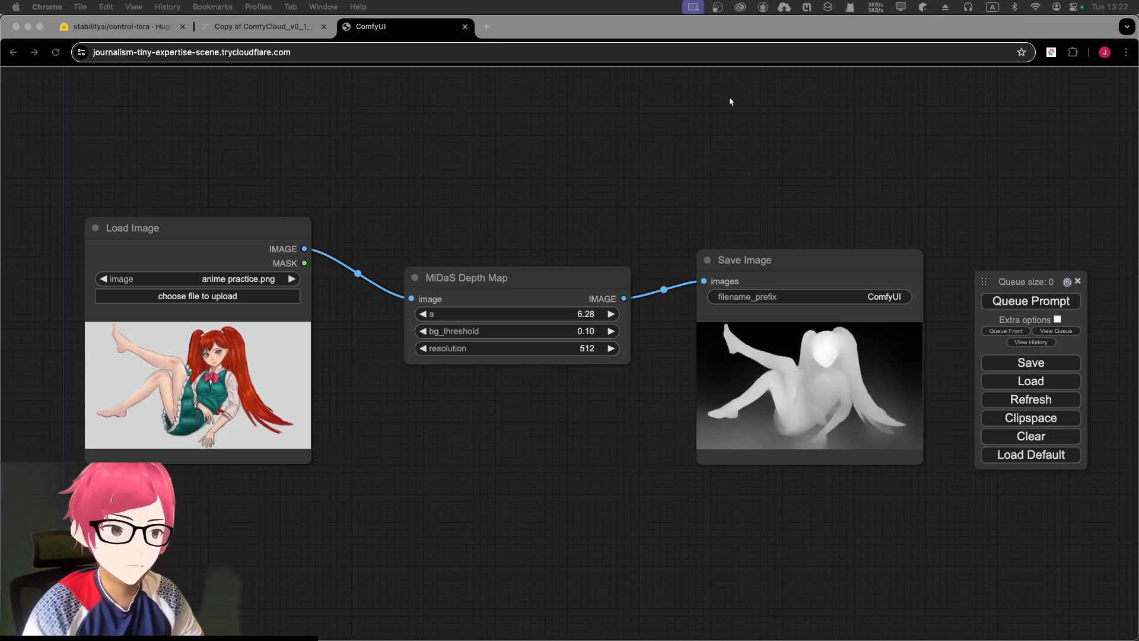
pyautogui.click(682, 166)
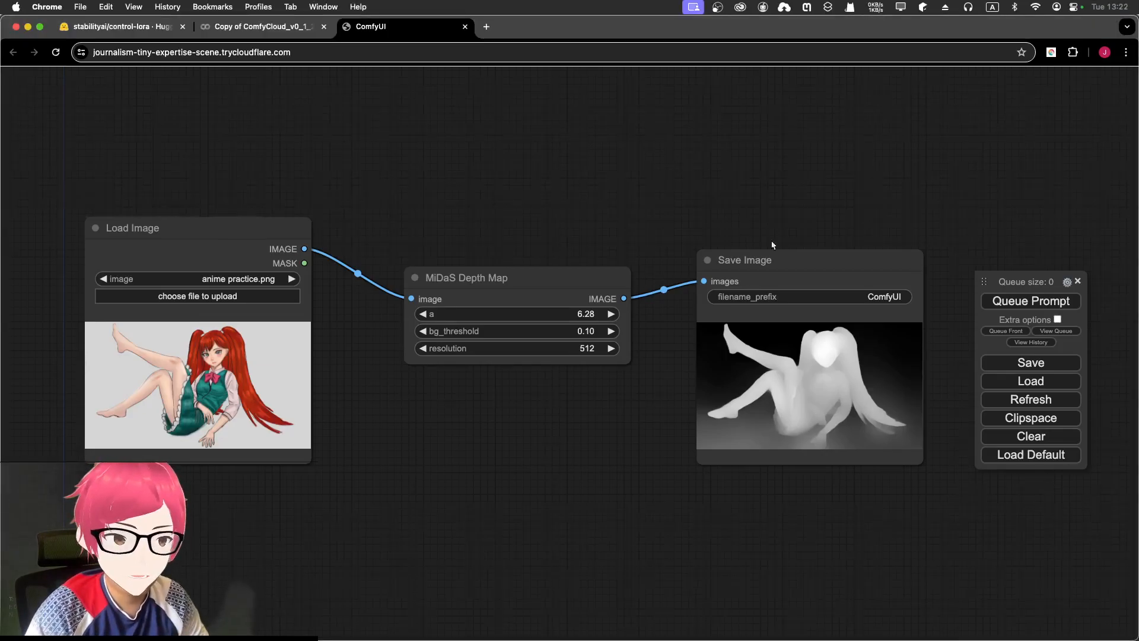
pyautogui.scroll(9, 789, 249)
pyautogui.moveTo(755, 247); pyautogui.dragTo(620, 76)
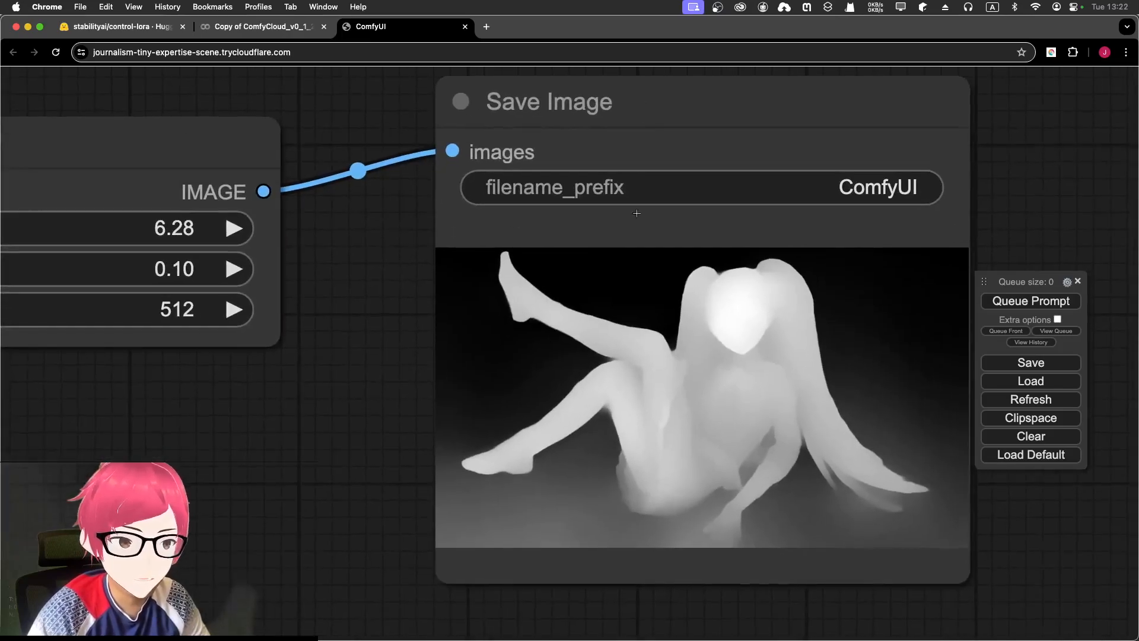
pyautogui.scroll(5, 641, 195)
pyautogui.moveTo(646, 404); pyautogui.dragTo(501, 247)
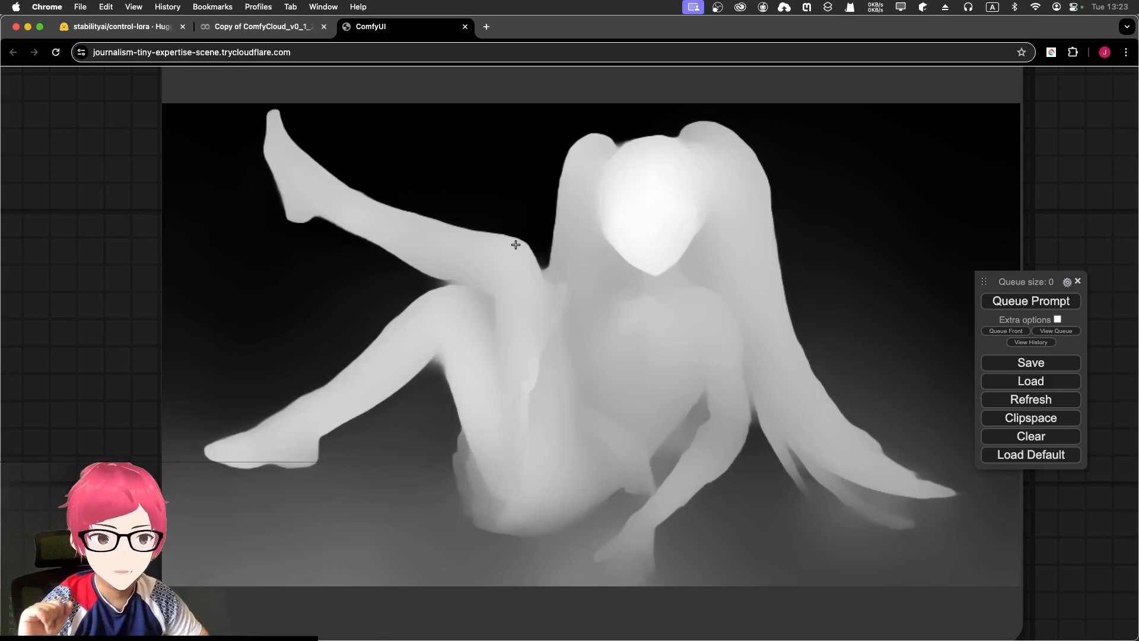
pyautogui.scroll(-5, 519, 242)
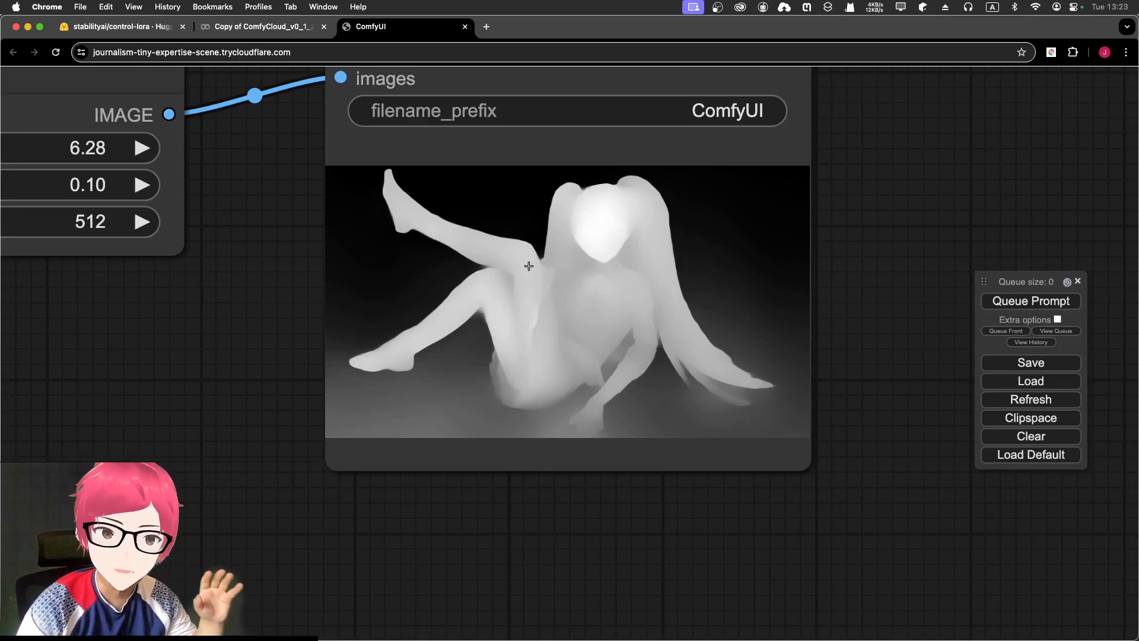
pyautogui.scroll(-2, 529, 266)
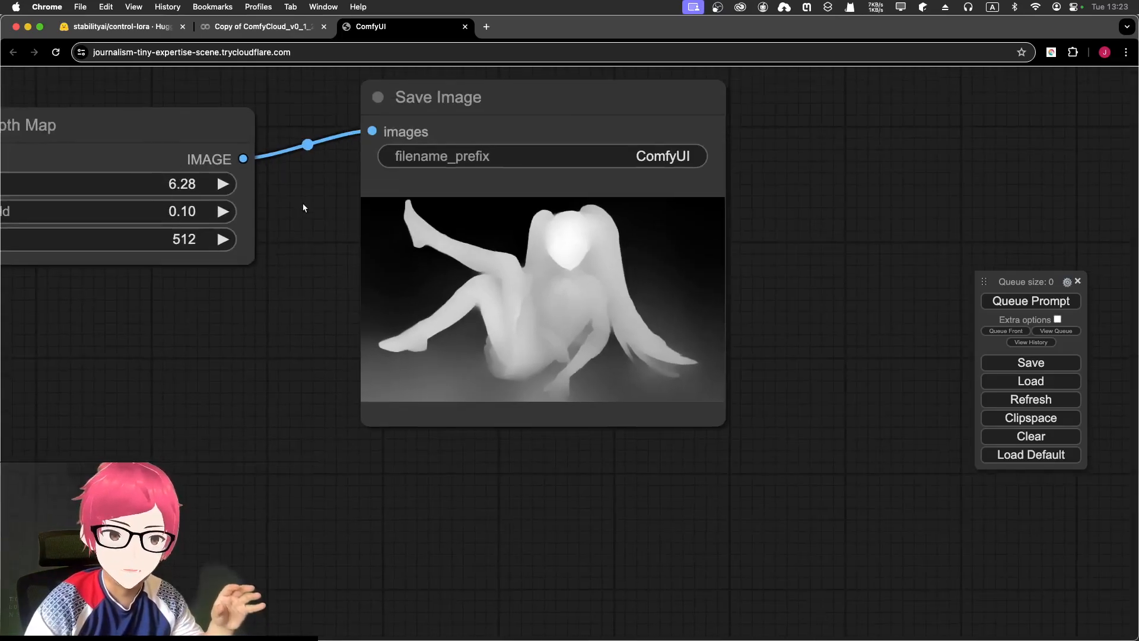
pyautogui.scroll(-3, 301, 206)
pyautogui.moveTo(310, 157); pyautogui.dragTo(496, 175)
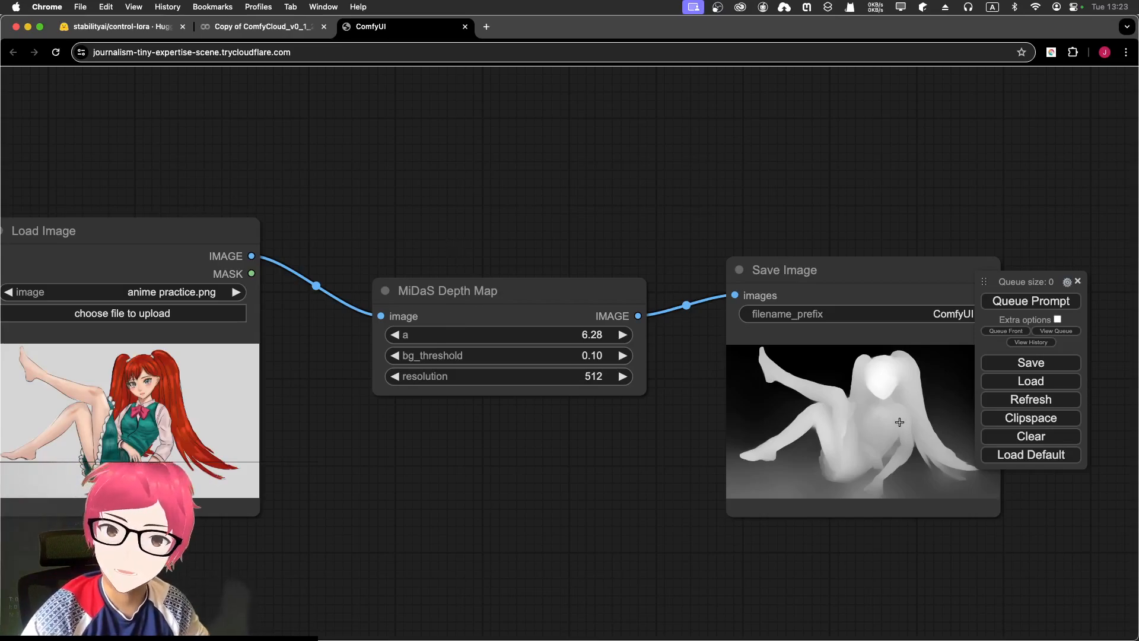
# - Add a Preview Image node below Save Image, fed by the MiDaS depth map output
pyautogui.scroll(-2, 413, 213)
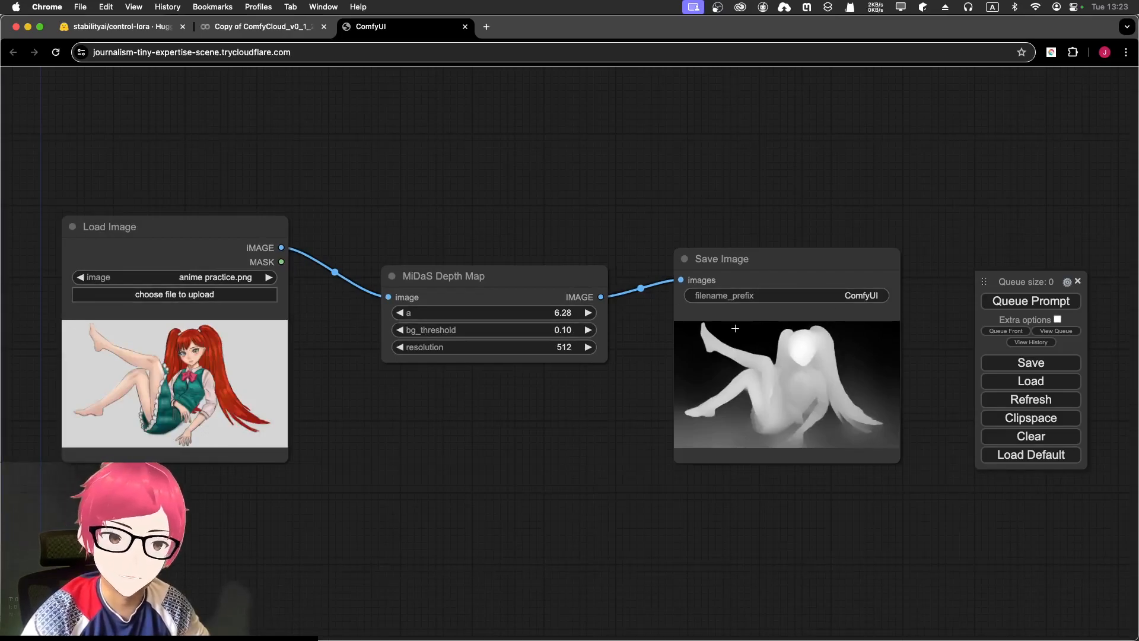
pyautogui.rightClick(625, 418)
pyautogui.click(625, 418)
pyautogui.doubleClick(625, 415)
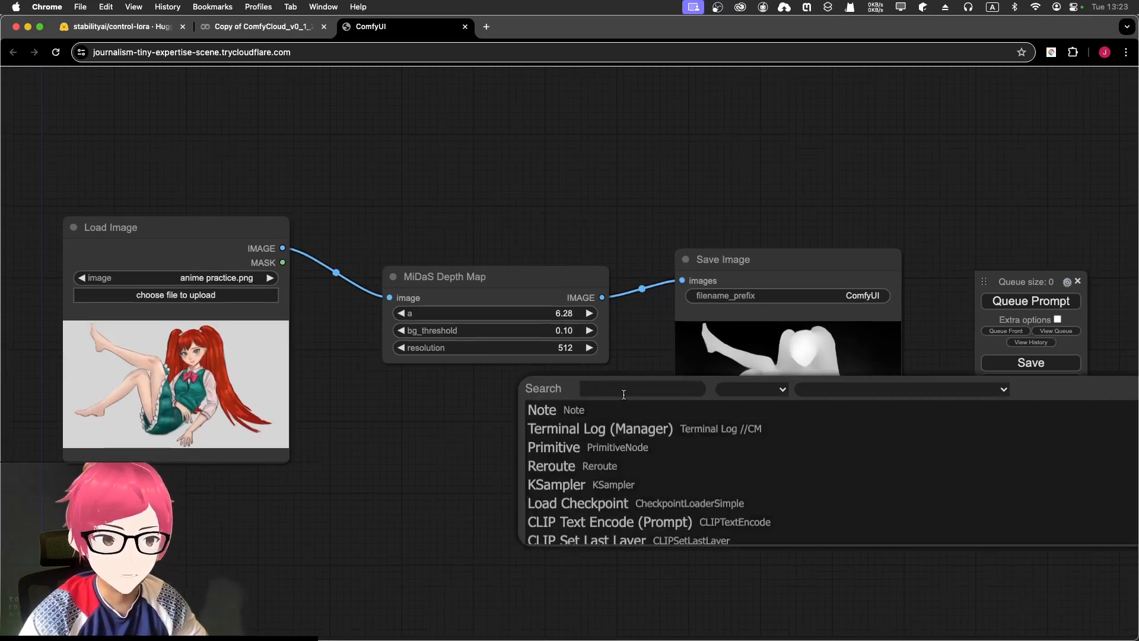
pyautogui.write('pre')
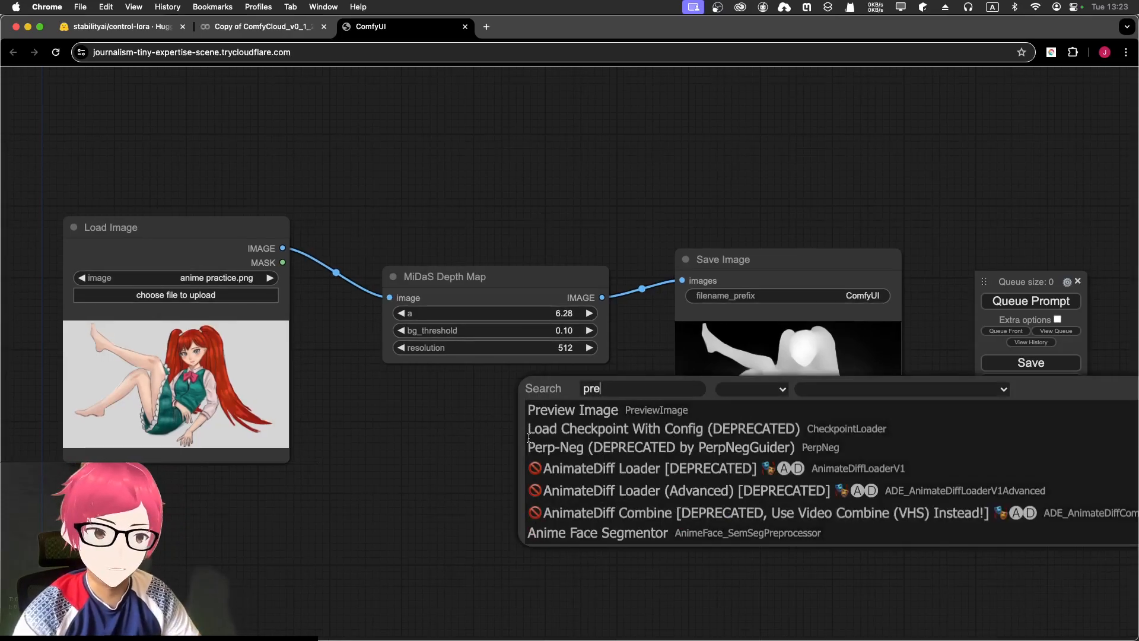
pyautogui.click(544, 414)
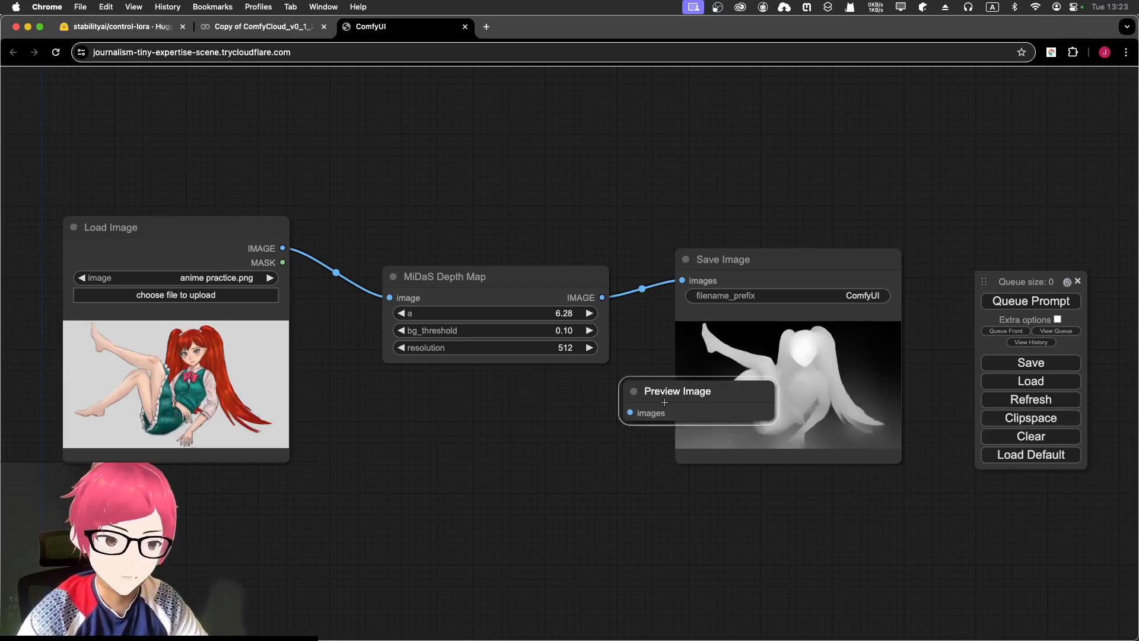
pyautogui.moveTo(642, 385); pyautogui.dragTo(701, 518)
pyautogui.moveTo(600, 298); pyautogui.dragTo(680, 538)
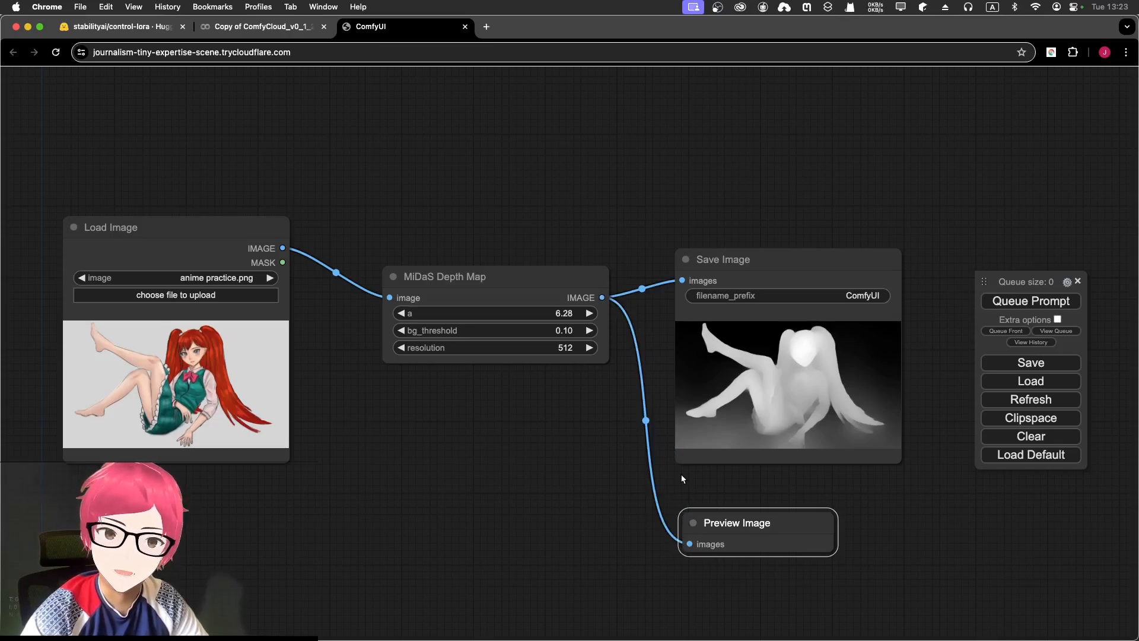
# - Remove the Preview Image node again and pan the graph to free space above
pyautogui.rightClick(731, 514)
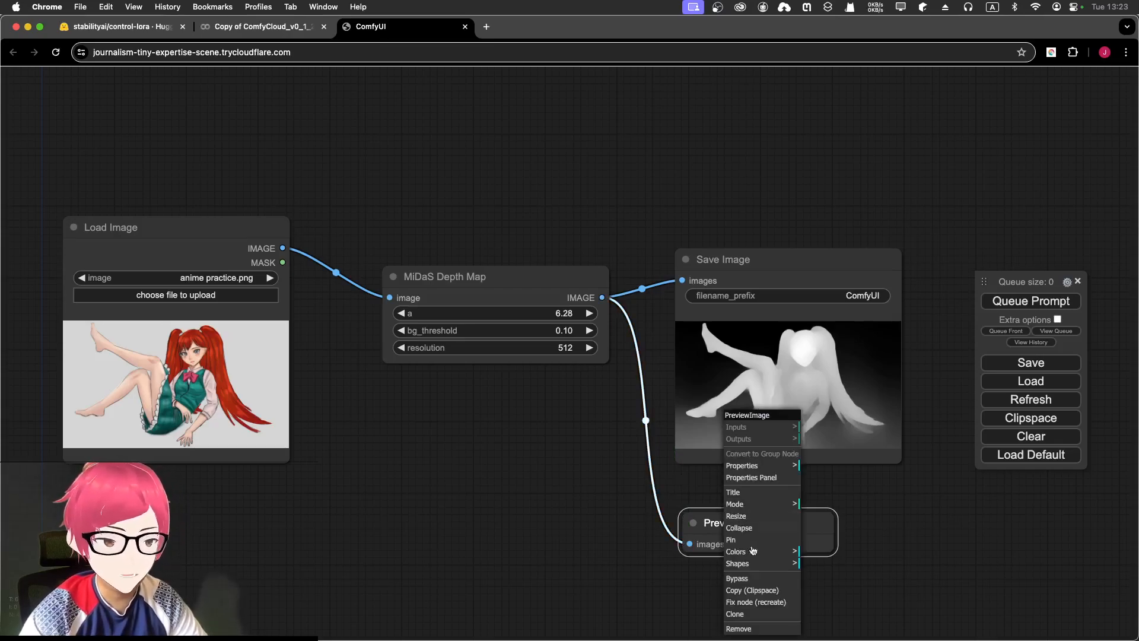
pyautogui.click(757, 627)
pyautogui.moveTo(376, 191); pyautogui.dragTo(513, 280)
# - Search 'load' to add a Load Checkpoint node loading sd_xl_base_1.0.safetensors
pyautogui.doubleClick(258, 161)
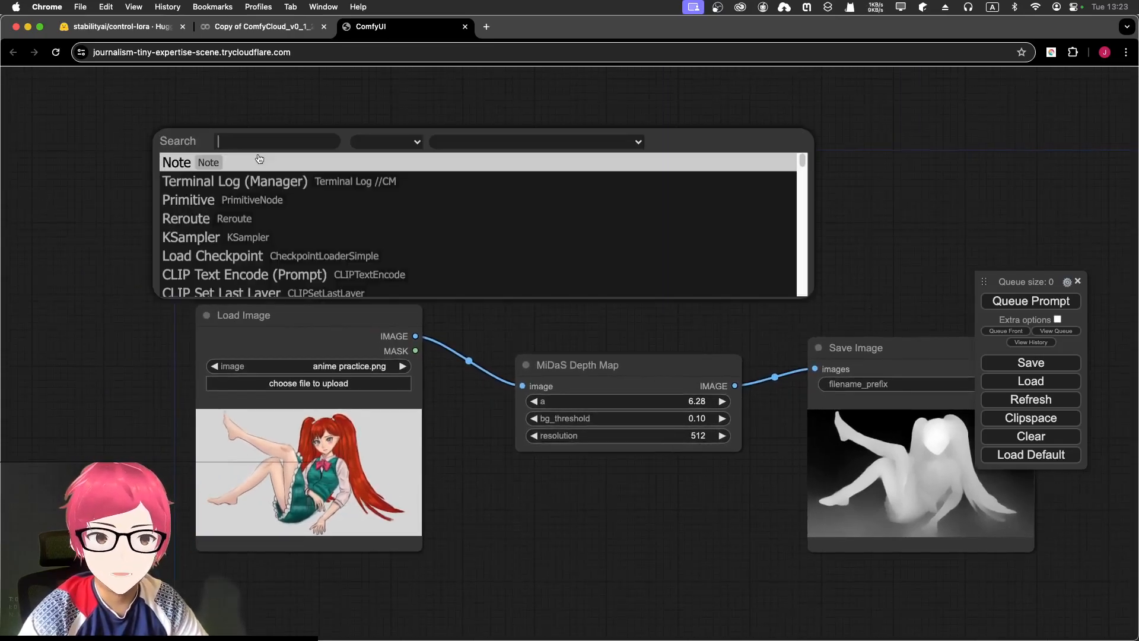
pyautogui.write('load')
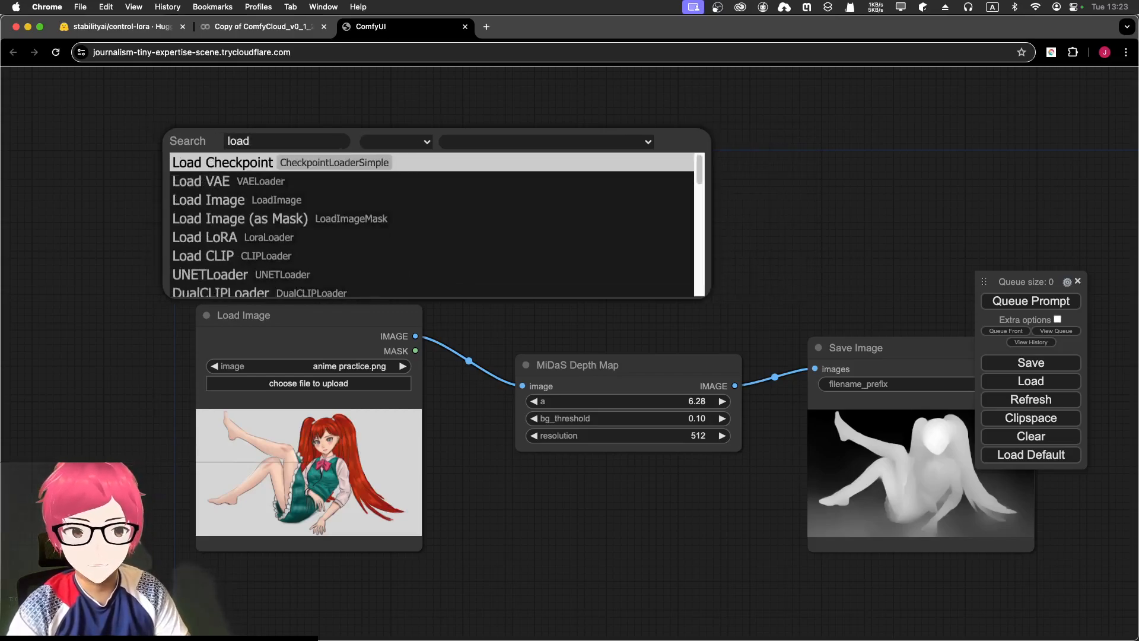
pyautogui.click(258, 157)
pyautogui.click(293, 139)
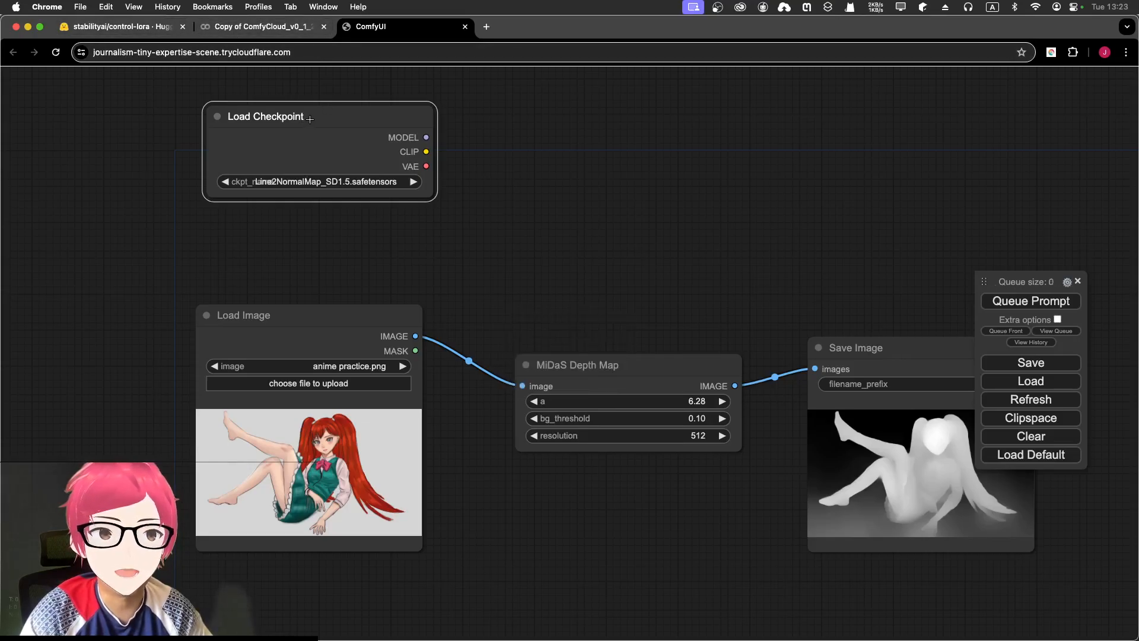
pyautogui.click(304, 186)
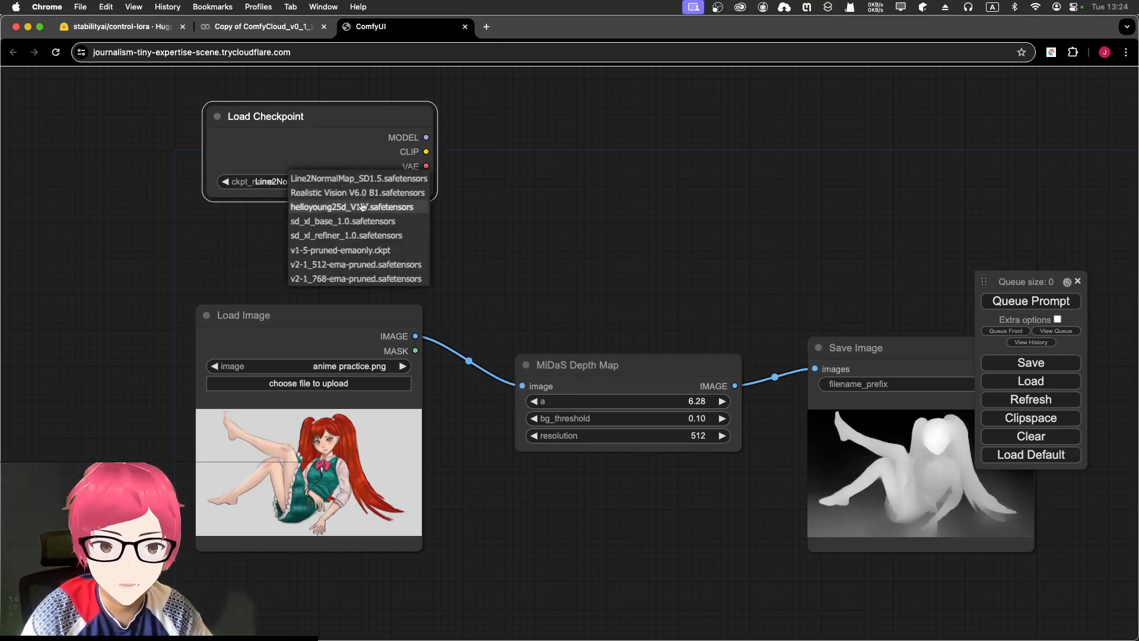
pyautogui.click(303, 222)
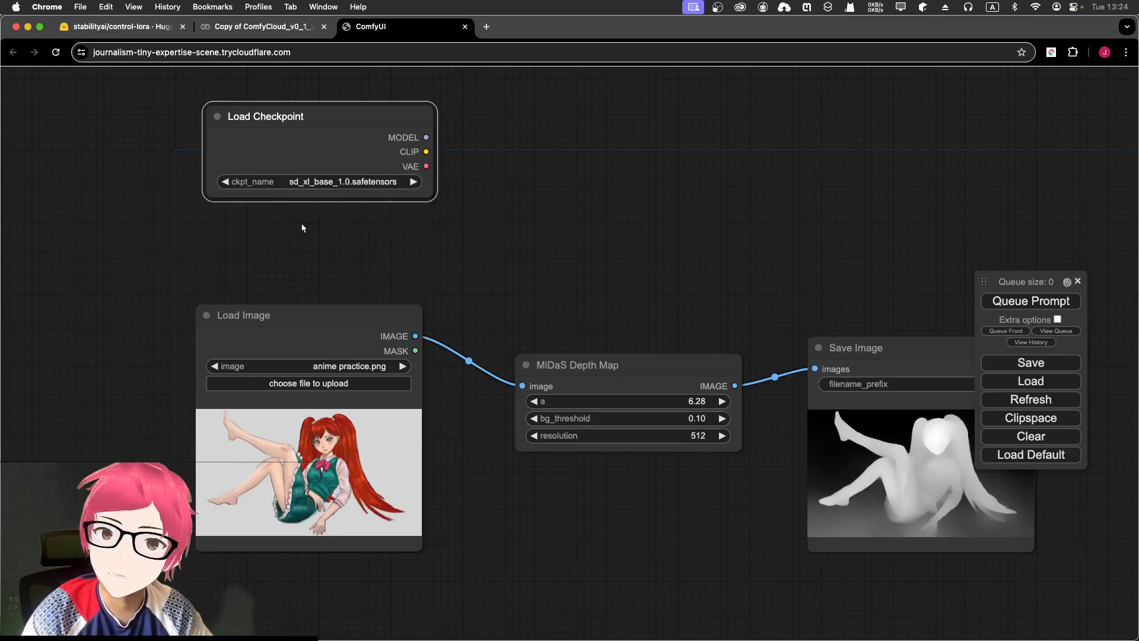
pyautogui.moveTo(346, 111); pyautogui.dragTo(317, 101)
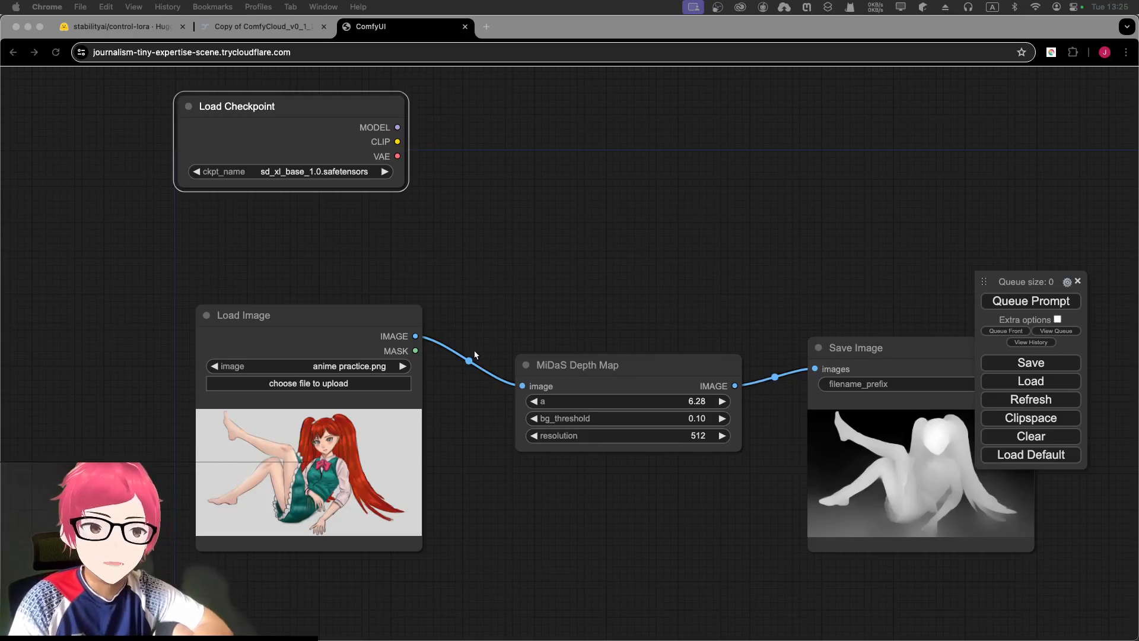
pyautogui.click(251, 216)
pyautogui.moveTo(270, 107); pyautogui.dragTo(296, 111)
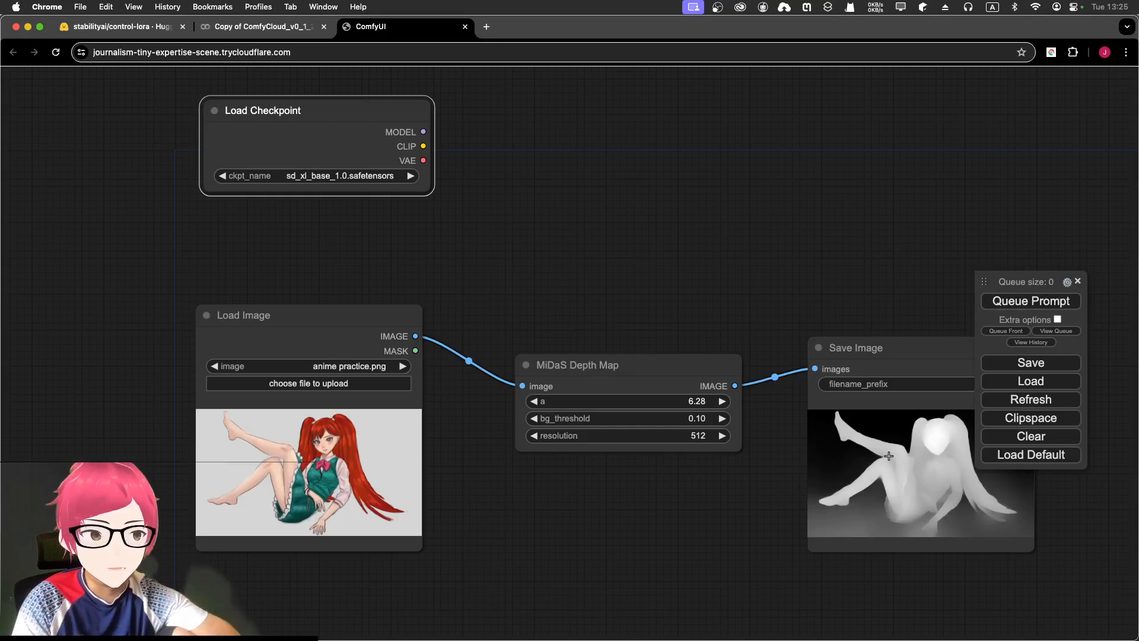
pyautogui.click(305, 216)
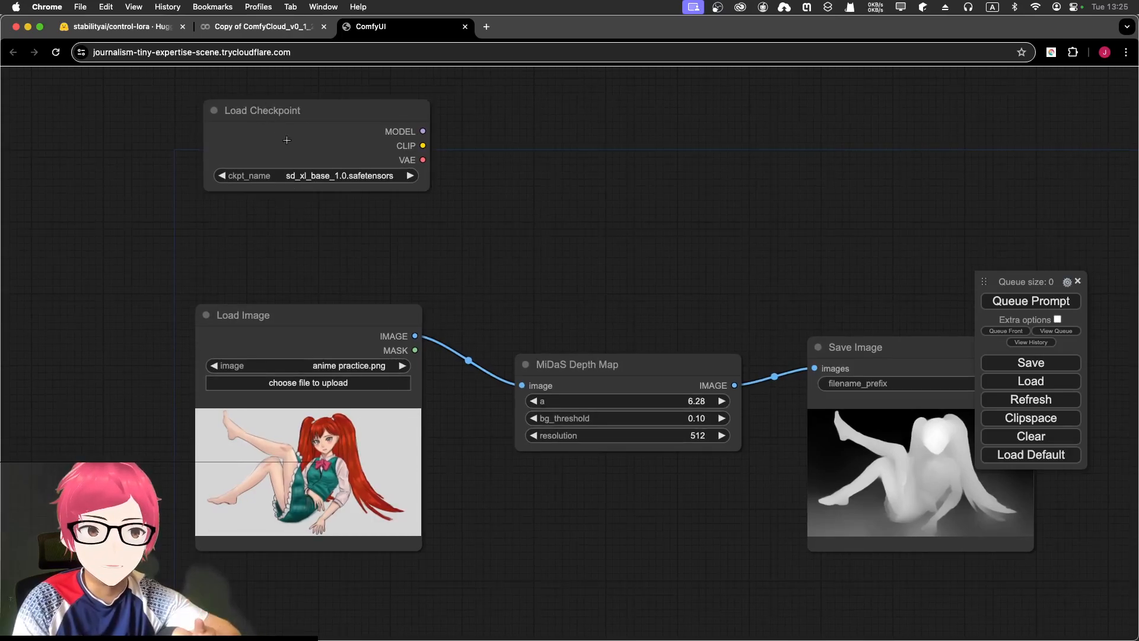
pyautogui.doubleClick(273, 247)
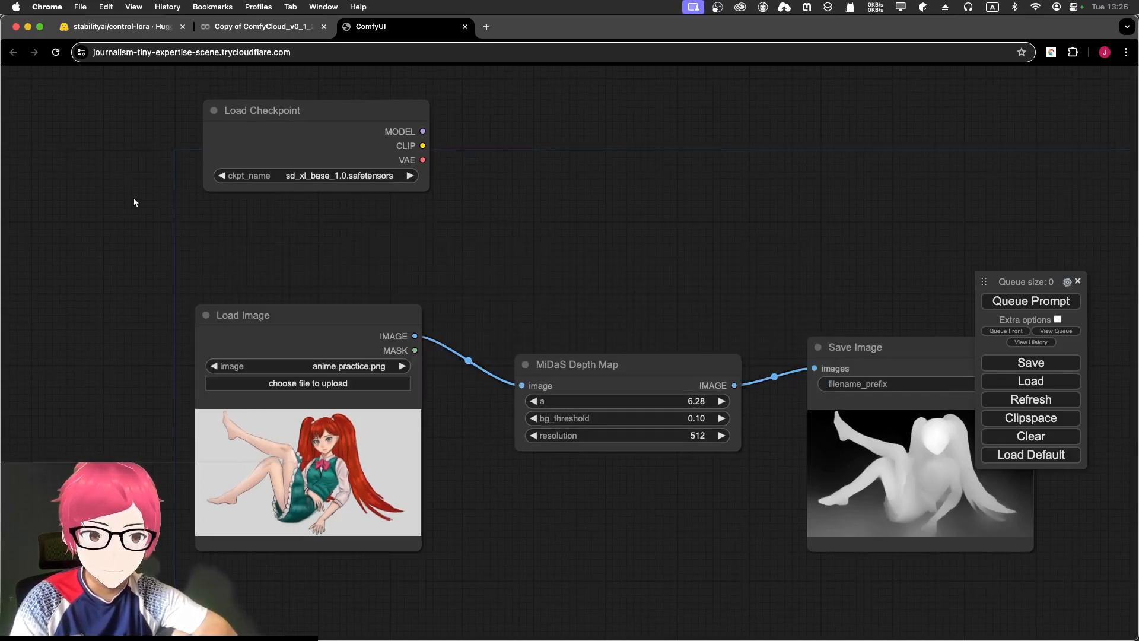
# - Add a Load ControlNet Model node from loaders below Load Checkpoint, set to control-lora-depth-rank256.safetensors
pyautogui.rightClick(249, 213)
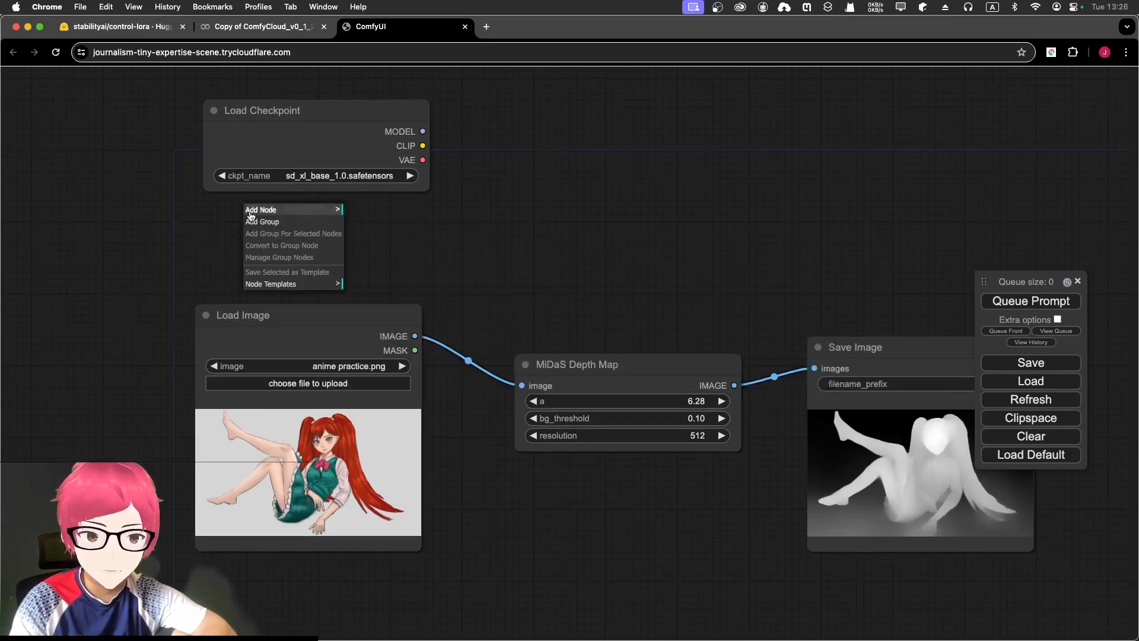
pyautogui.click(298, 211)
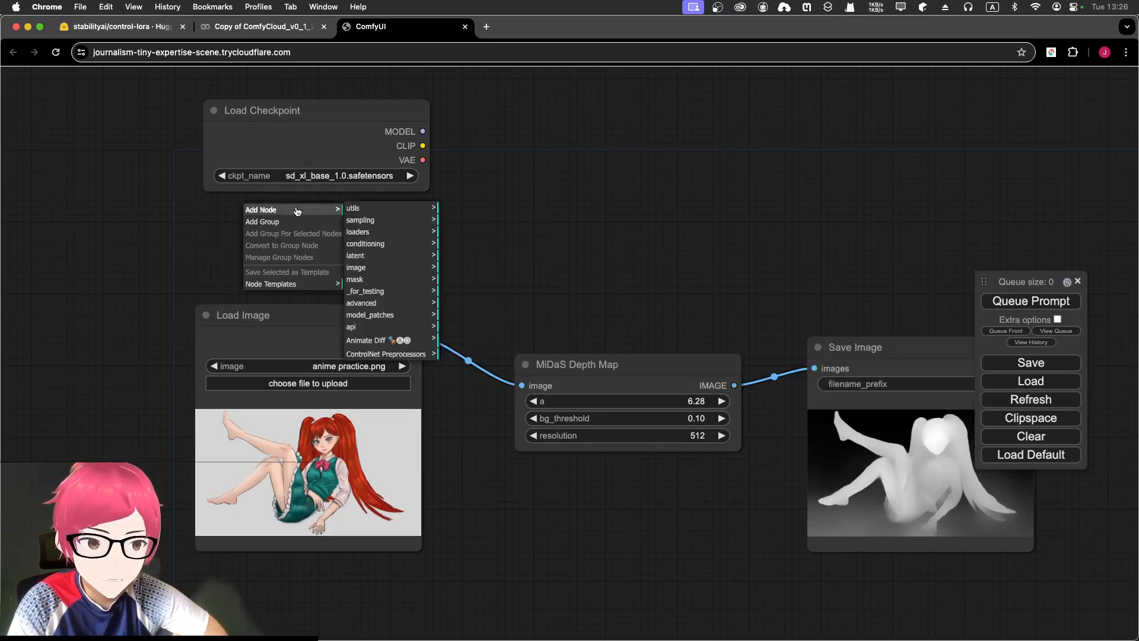
pyautogui.click(367, 233)
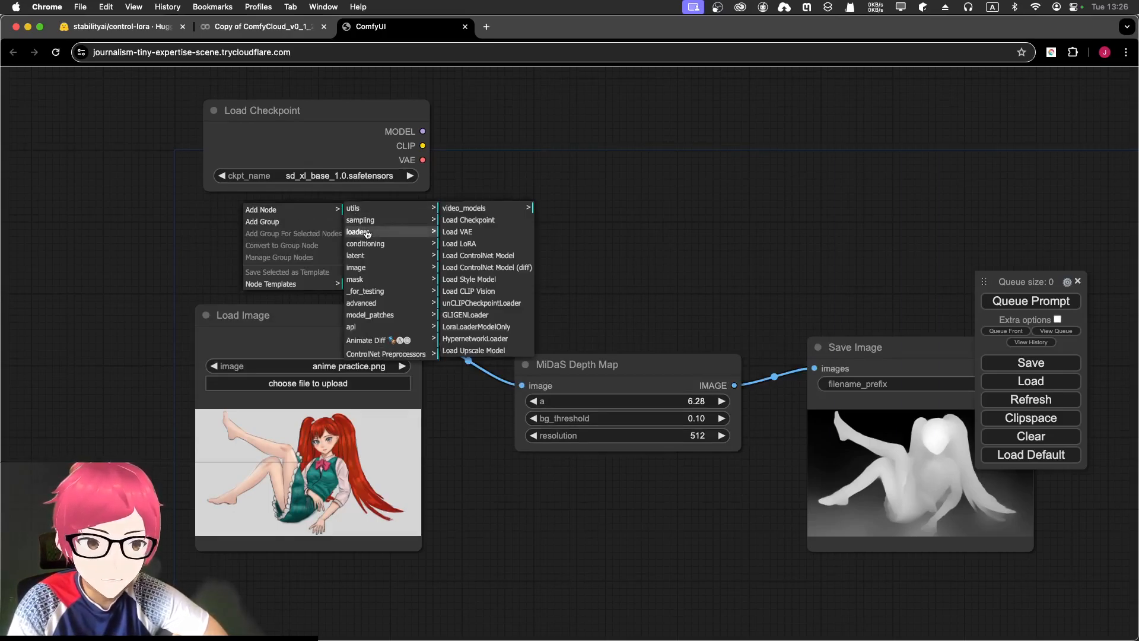
pyautogui.click(483, 257)
pyautogui.moveTo(408, 191); pyautogui.dragTo(350, 213)
pyautogui.moveTo(323, 105); pyautogui.dragTo(320, 102)
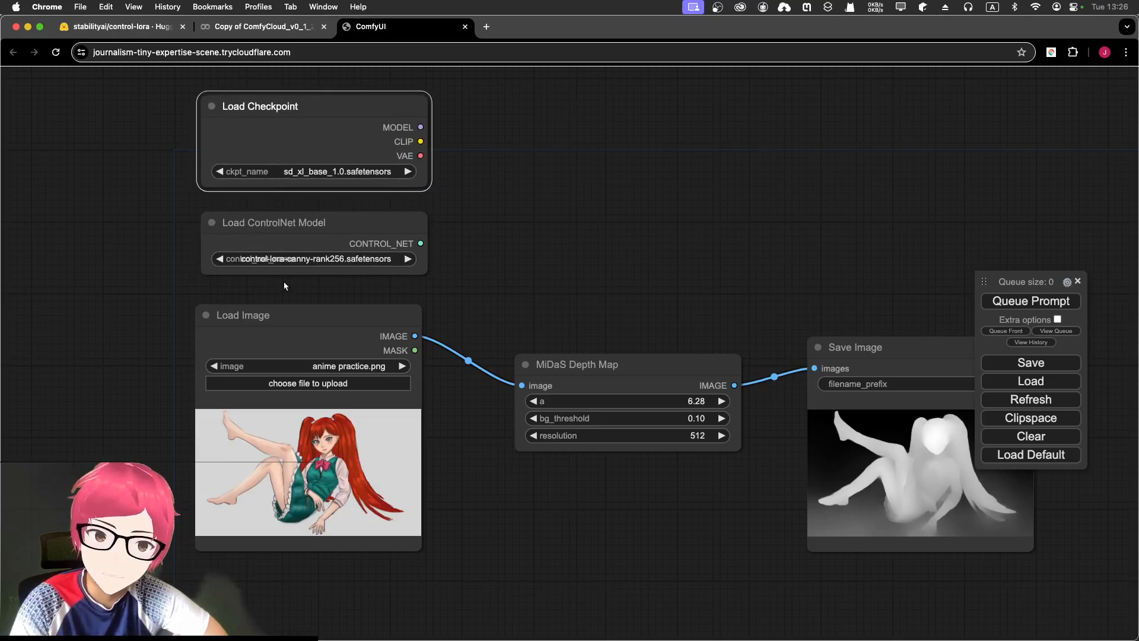
pyautogui.click(331, 258)
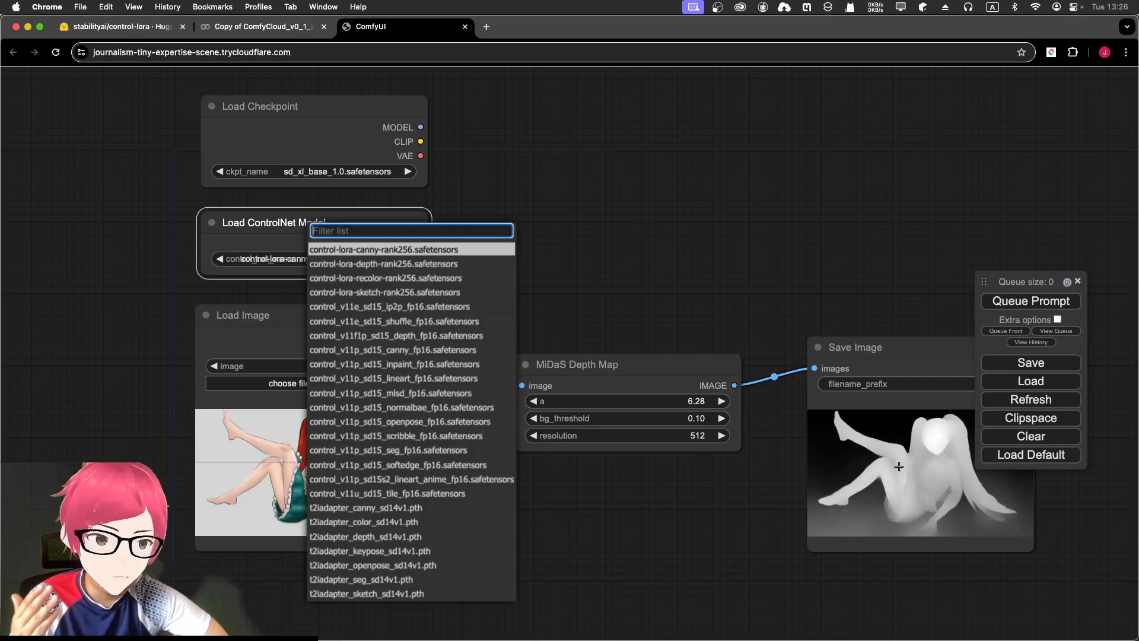
pyautogui.click(428, 263)
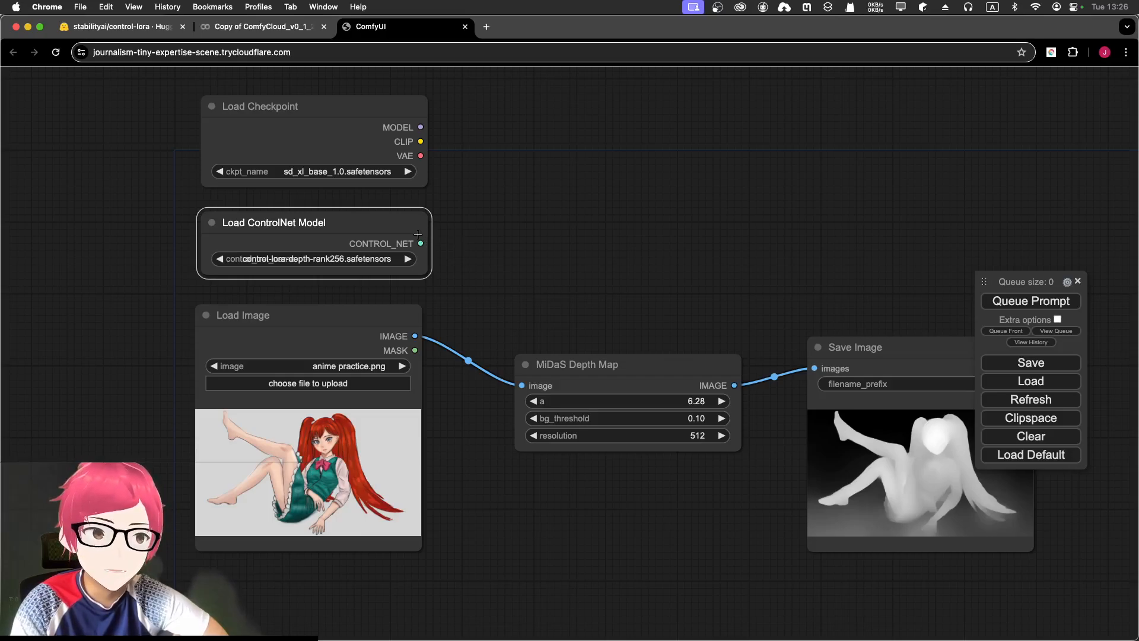
pyautogui.moveTo(421, 243); pyautogui.dragTo(592, 239)
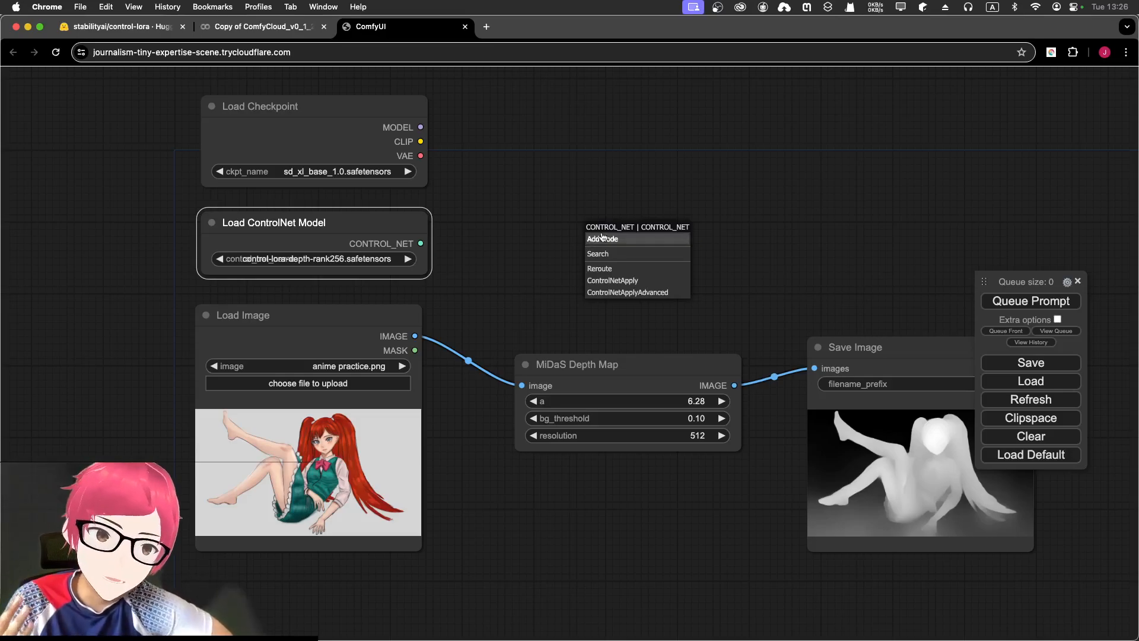
# - Insert a Reroute on the CONTROL_NET link and line it up level with the output
pyautogui.click(601, 270)
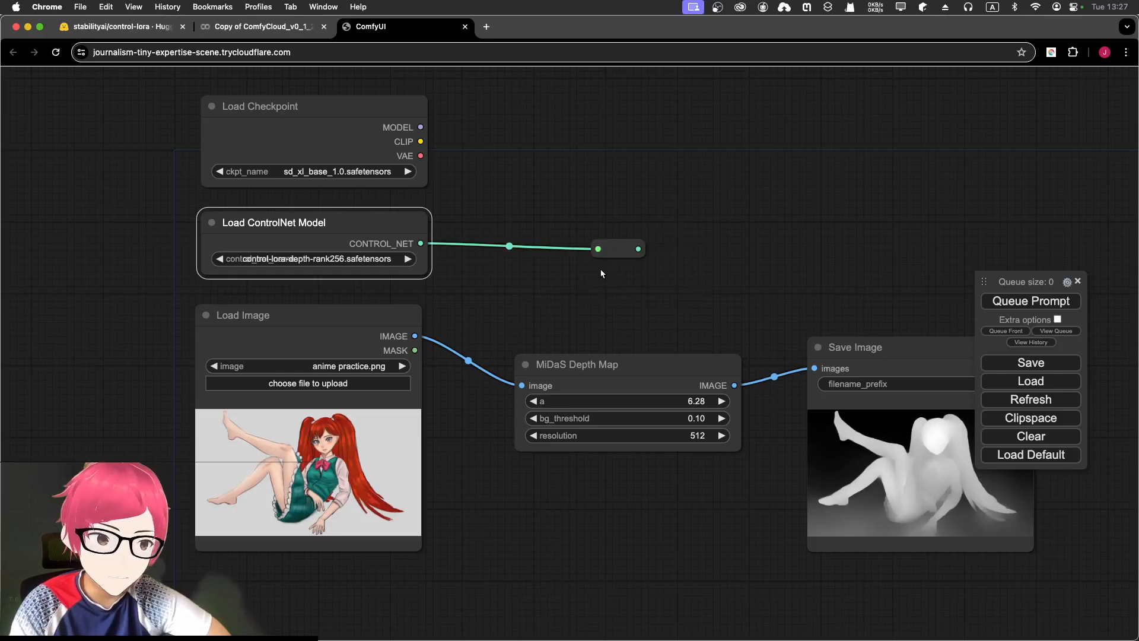
pyautogui.click(617, 241)
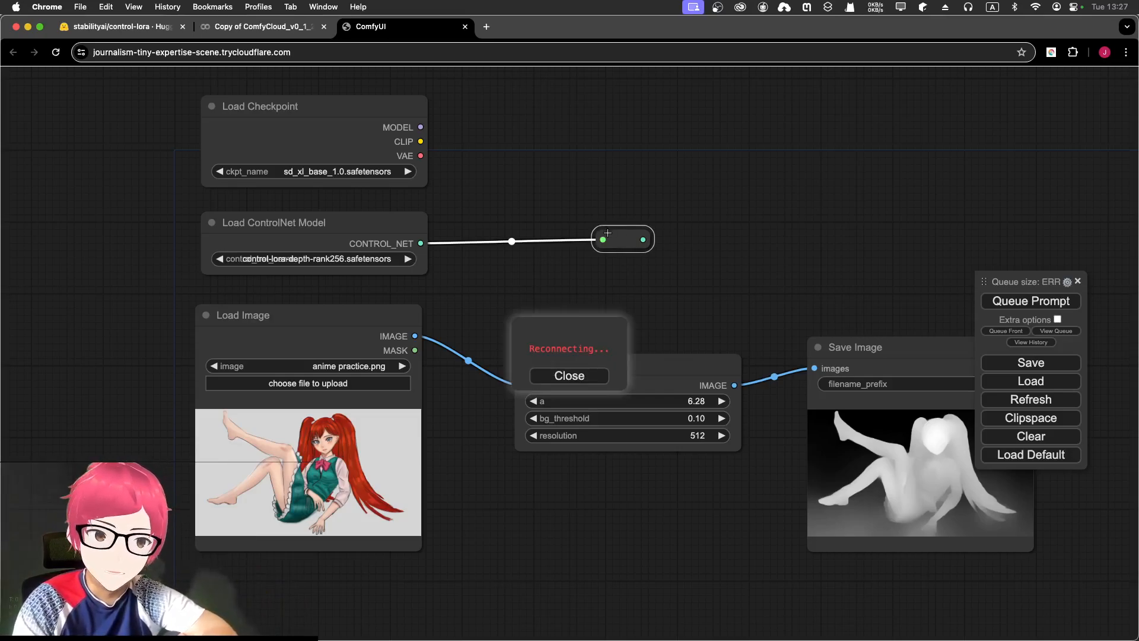
pyautogui.moveTo(617, 237); pyautogui.dragTo(754, 238)
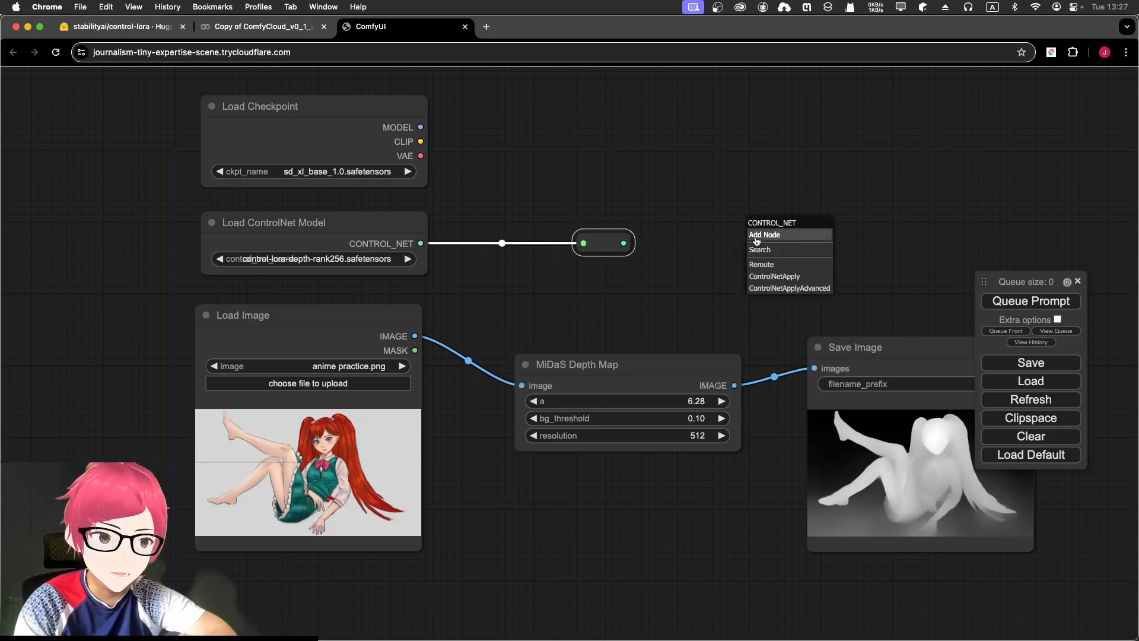
# - Add an Apply ControlNet (Advanced) node fed by the reroute and position it in view
pyautogui.click(811, 290)
pyautogui.moveTo(823, 225); pyautogui.dragTo(774, 168)
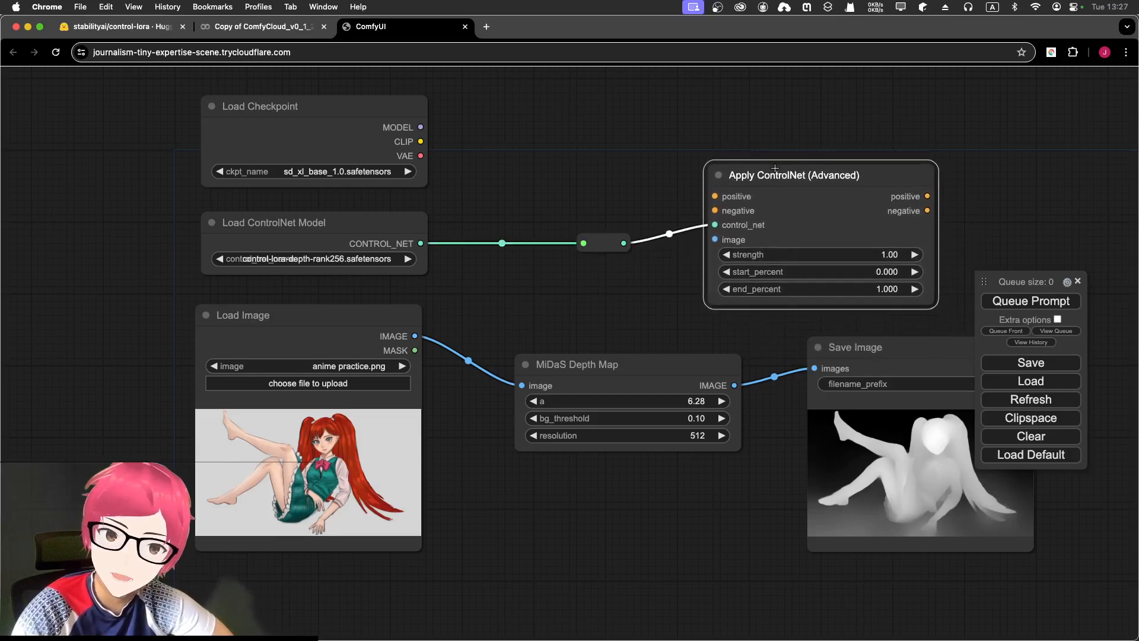
pyautogui.moveTo(465, 168); pyautogui.dragTo(331, 178)
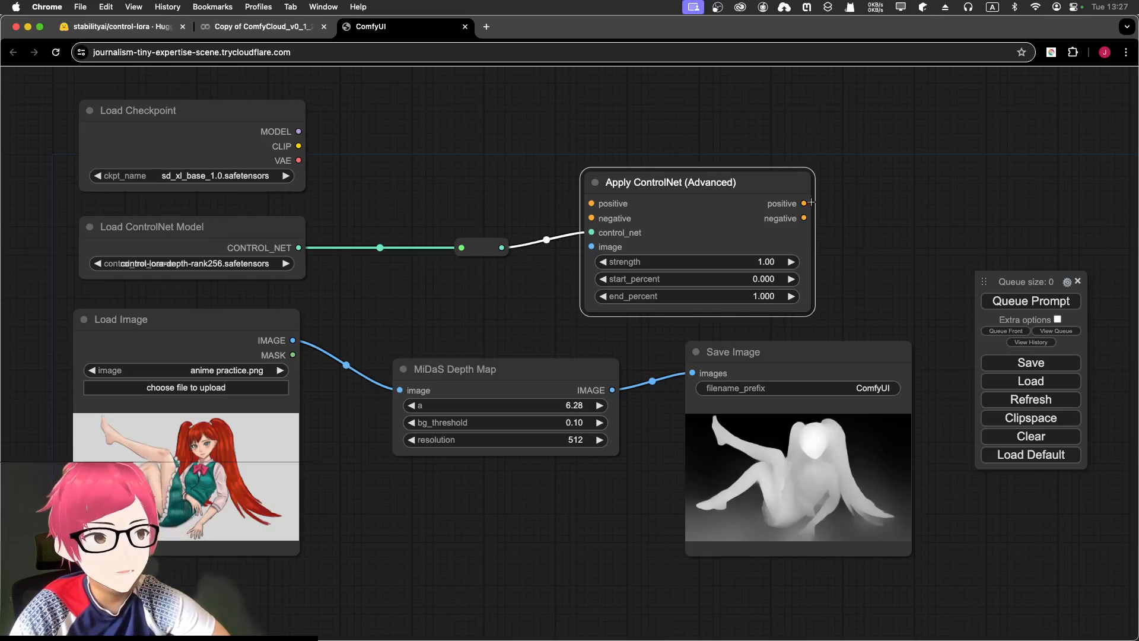
pyautogui.moveTo(762, 181); pyautogui.dragTo(737, 171)
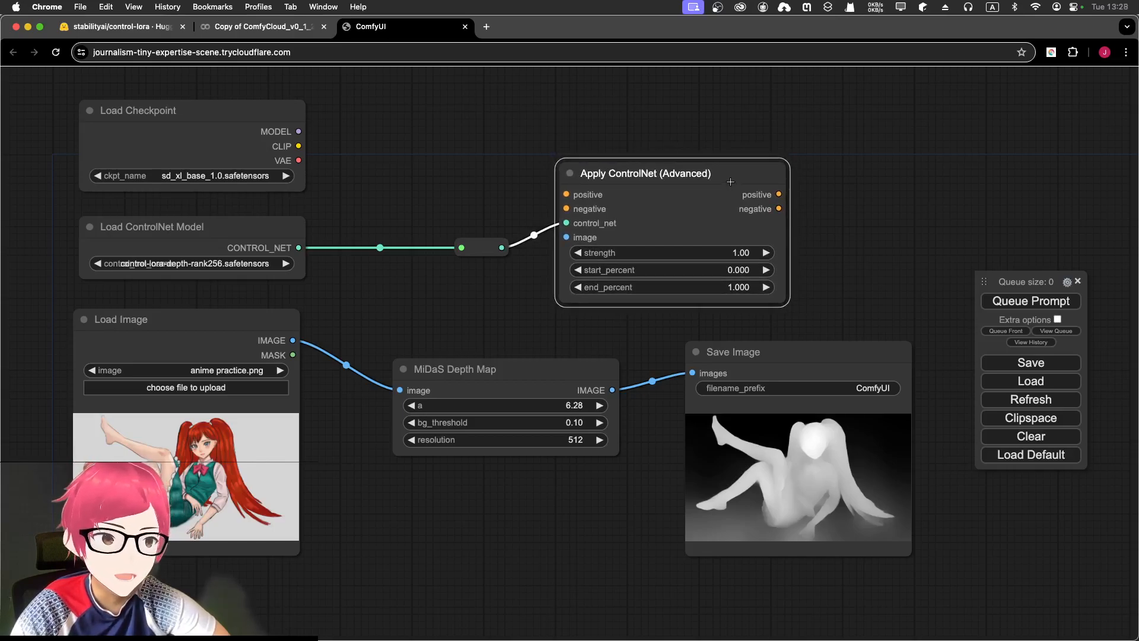
pyautogui.moveTo(566, 194); pyautogui.dragTo(492, 134)
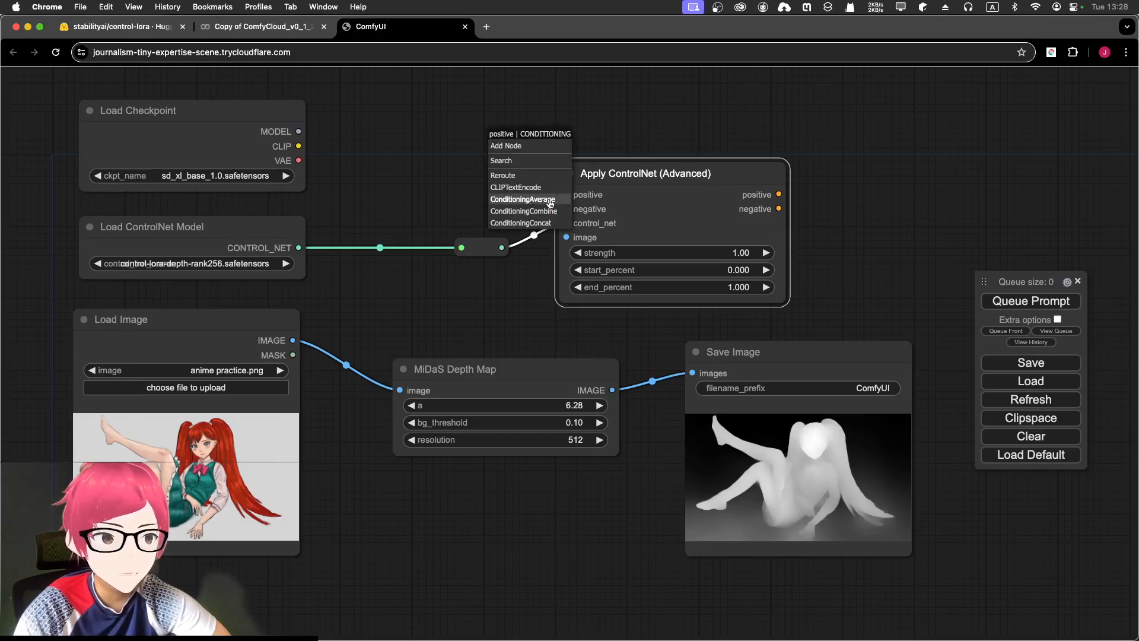
pyautogui.click(797, 142)
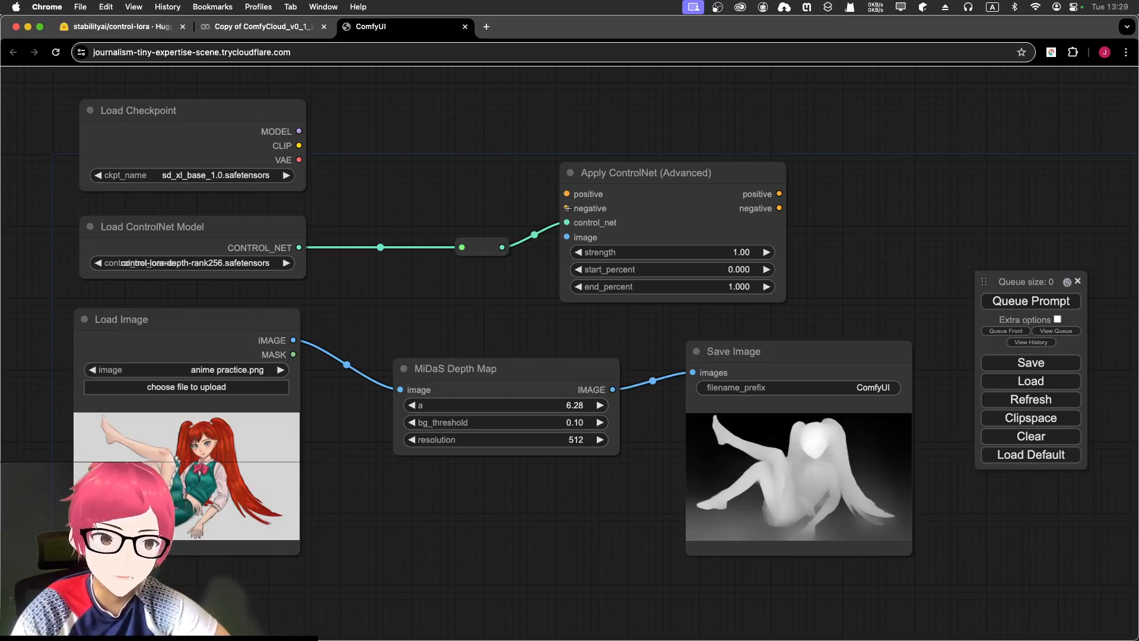
# - Link the MiDaS Depth Map IMAGE output to Apply ControlNet (Advanced)'s image input
pyautogui.moveTo(659, 163); pyautogui.dragTo(783, 133)
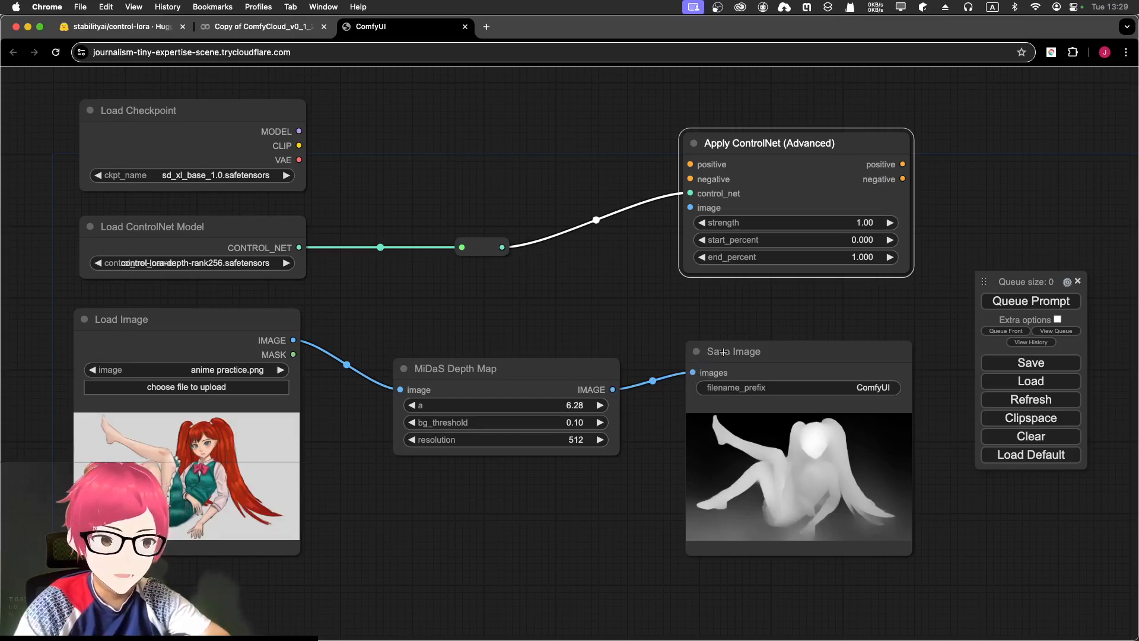
pyautogui.moveTo(612, 389); pyautogui.dragTo(689, 207)
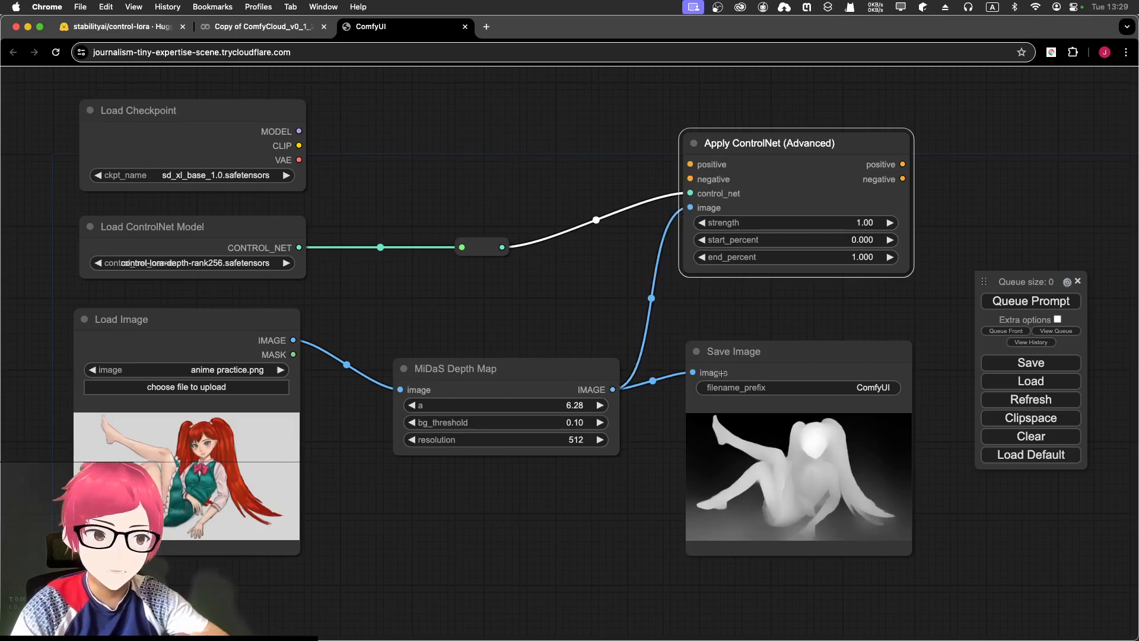
pyautogui.click(793, 456)
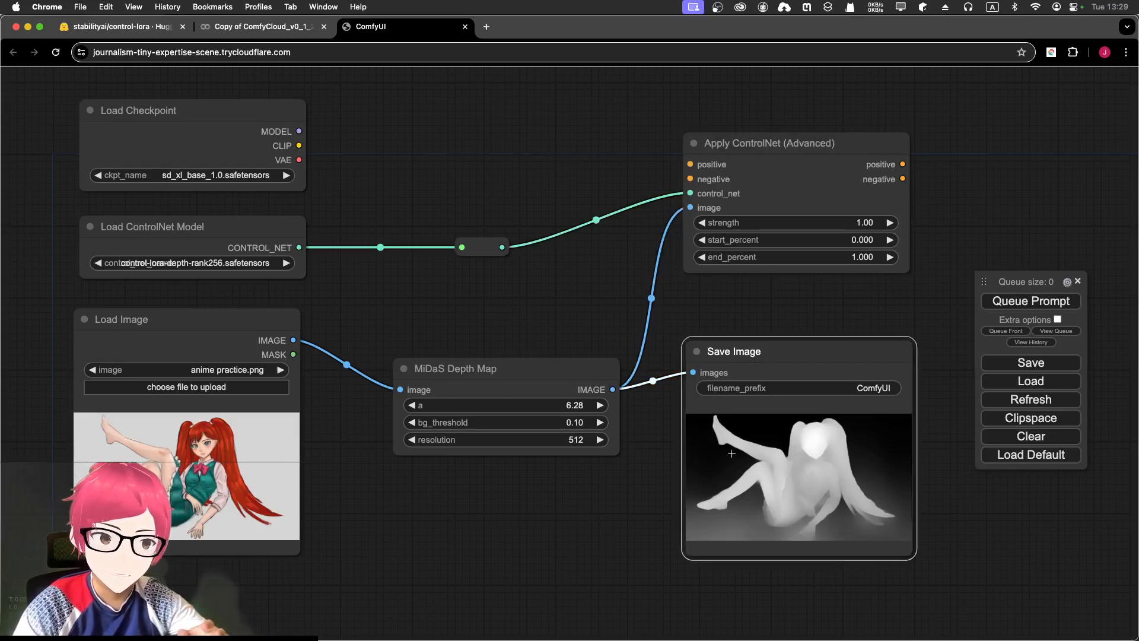
pyautogui.click(205, 248)
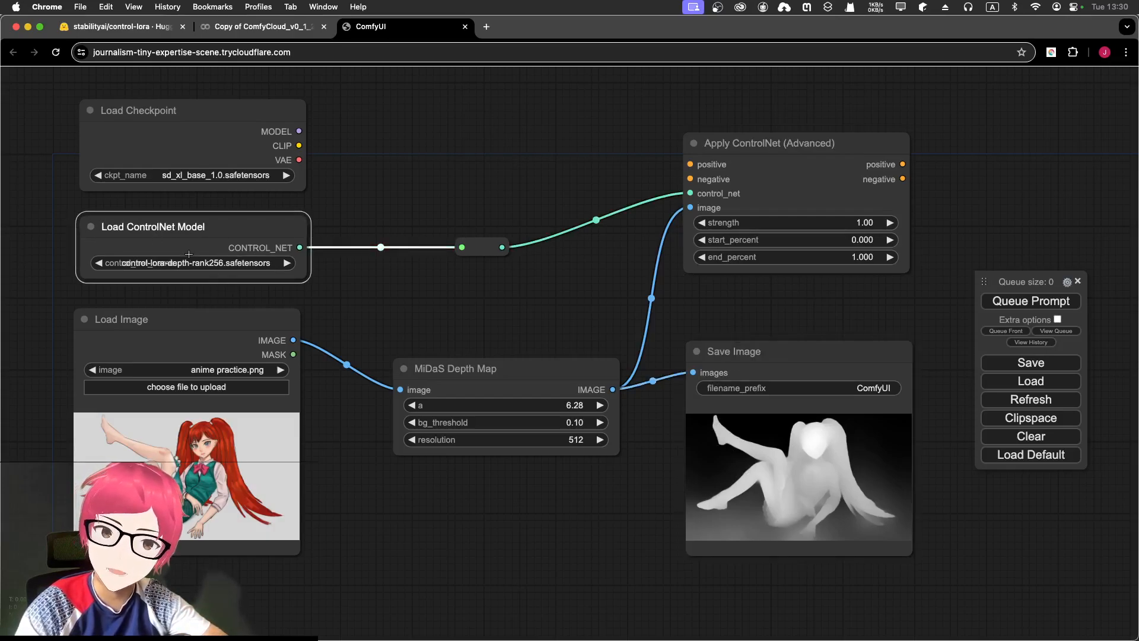
pyautogui.moveTo(498, 204); pyautogui.dragTo(446, 254)
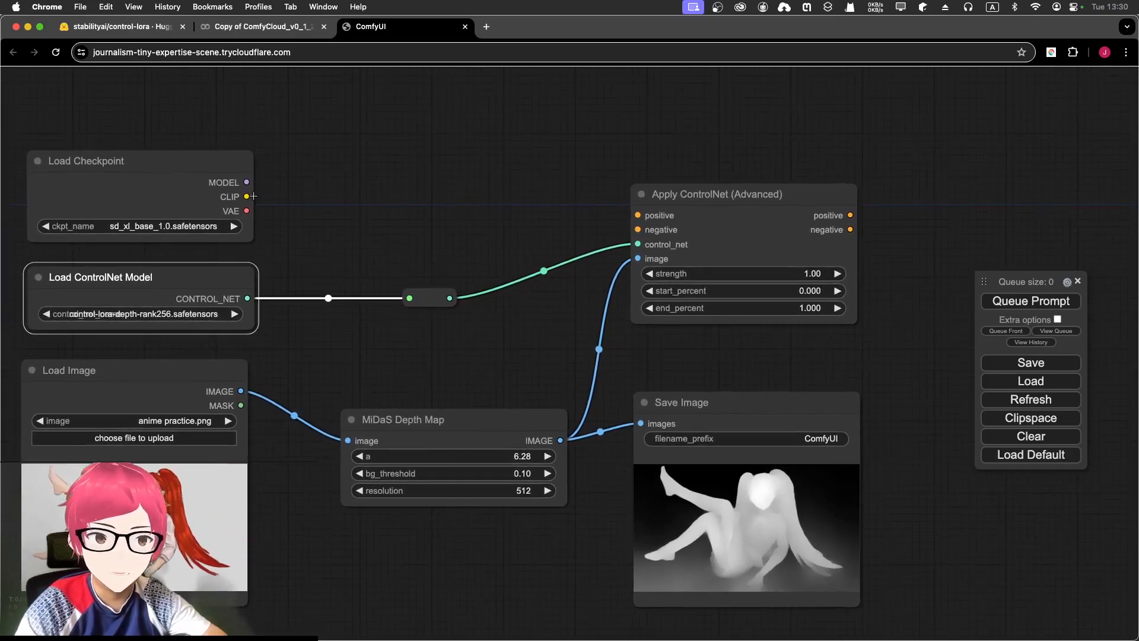
# - Add a CLIP Text Encode (Prompt) node from Load Checkpoint's CLIP output, placed high
pyautogui.moveTo(246, 196); pyautogui.dragTo(335, 125)
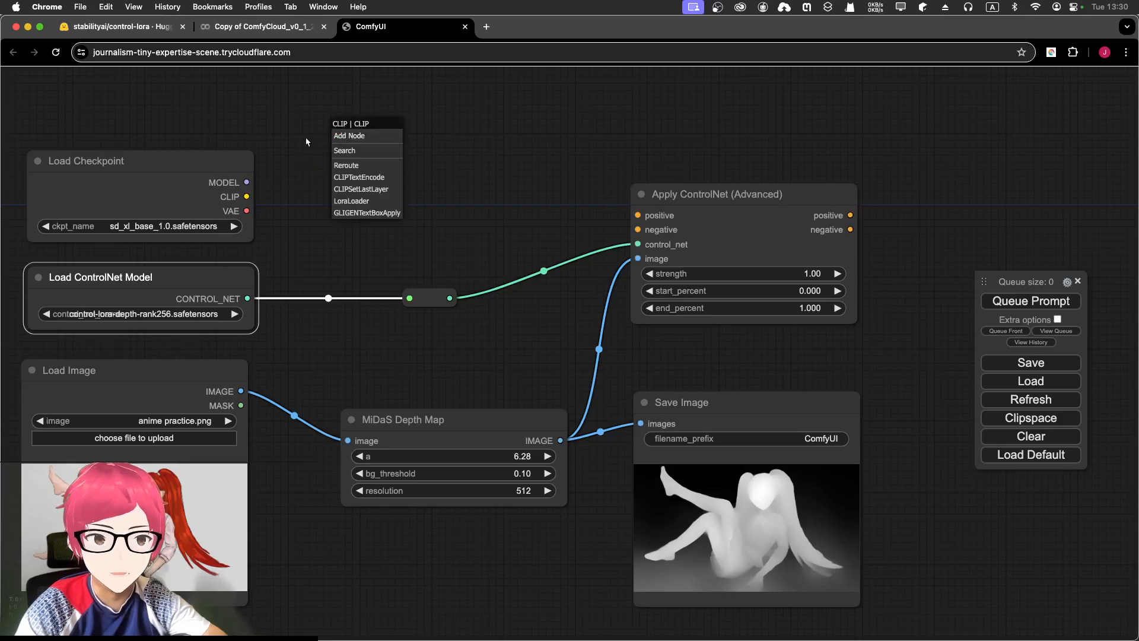
pyautogui.click(365, 178)
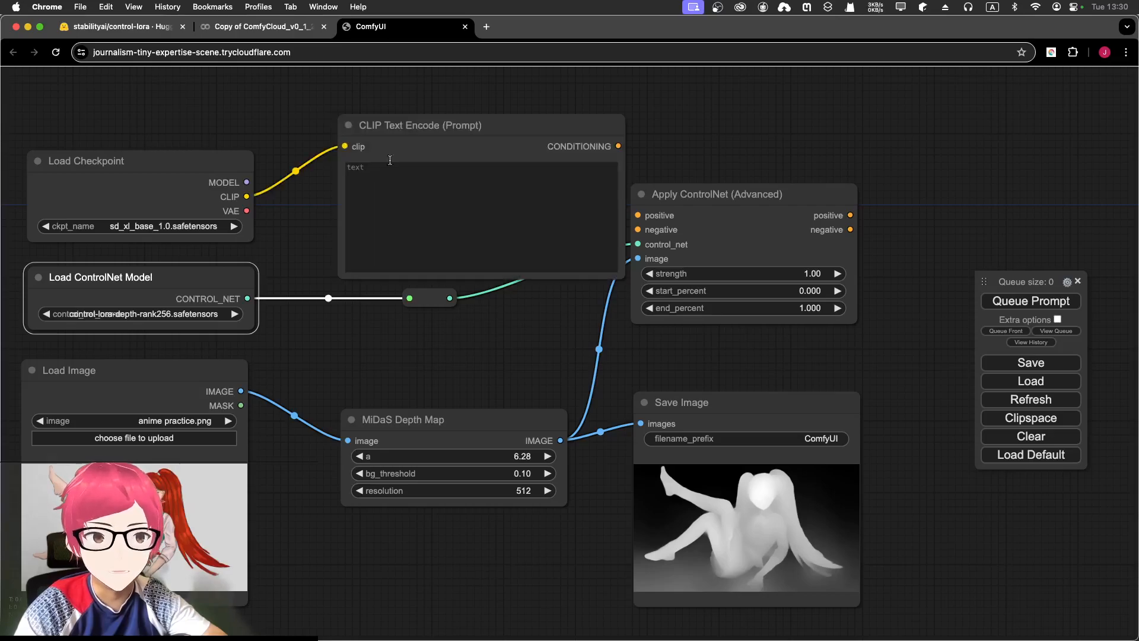
pyautogui.moveTo(414, 125); pyautogui.dragTo(416, 88)
pyautogui.scroll(-4, 381, 119)
pyautogui.moveTo(617, 127); pyautogui.dragTo(569, 288)
pyautogui.moveTo(364, 256); pyautogui.dragTo(371, 113)
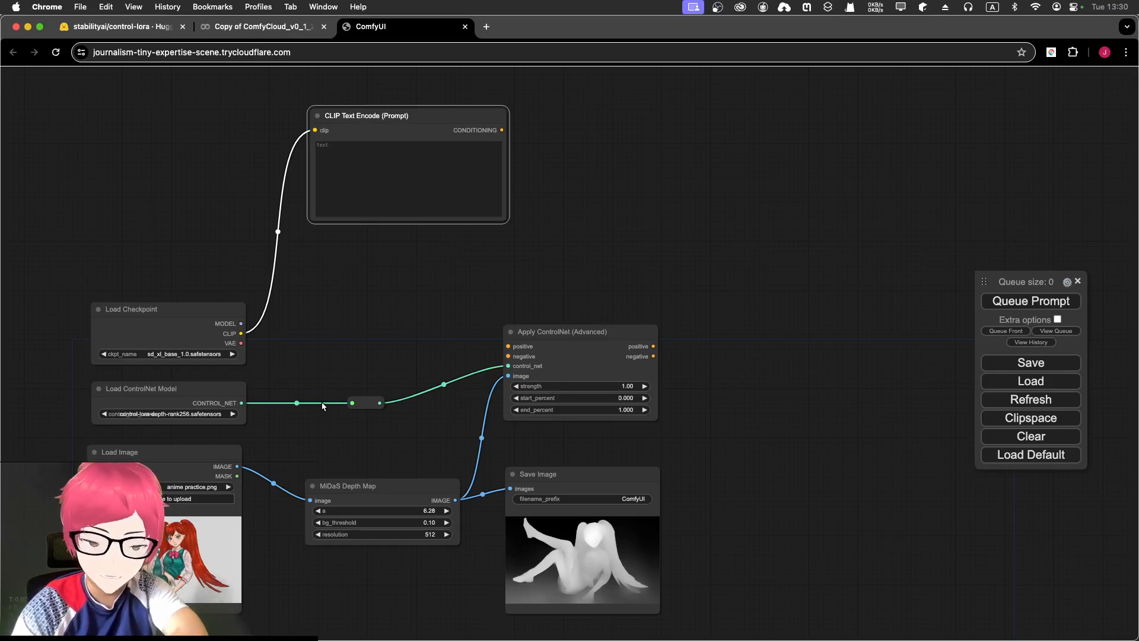
# - Paste a linked copy of the prompt node below the first with Ctrl+Shift+V and tidy the layout
pyautogui.hotkey('ctrl', 'shift', 'v')
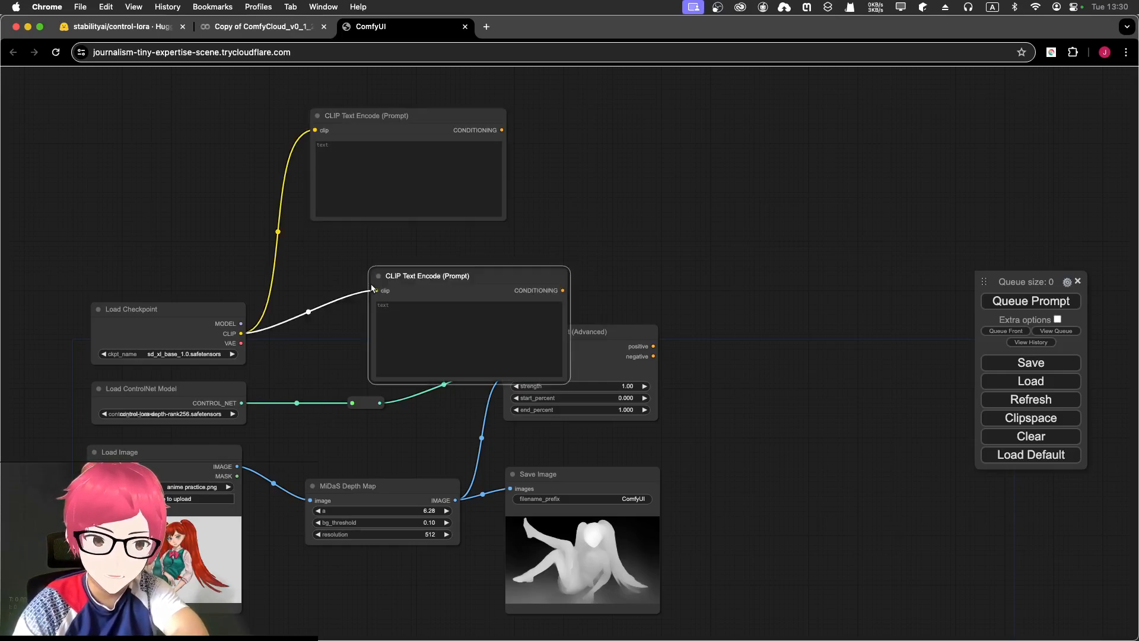
pyautogui.moveTo(416, 278); pyautogui.dragTo(343, 257)
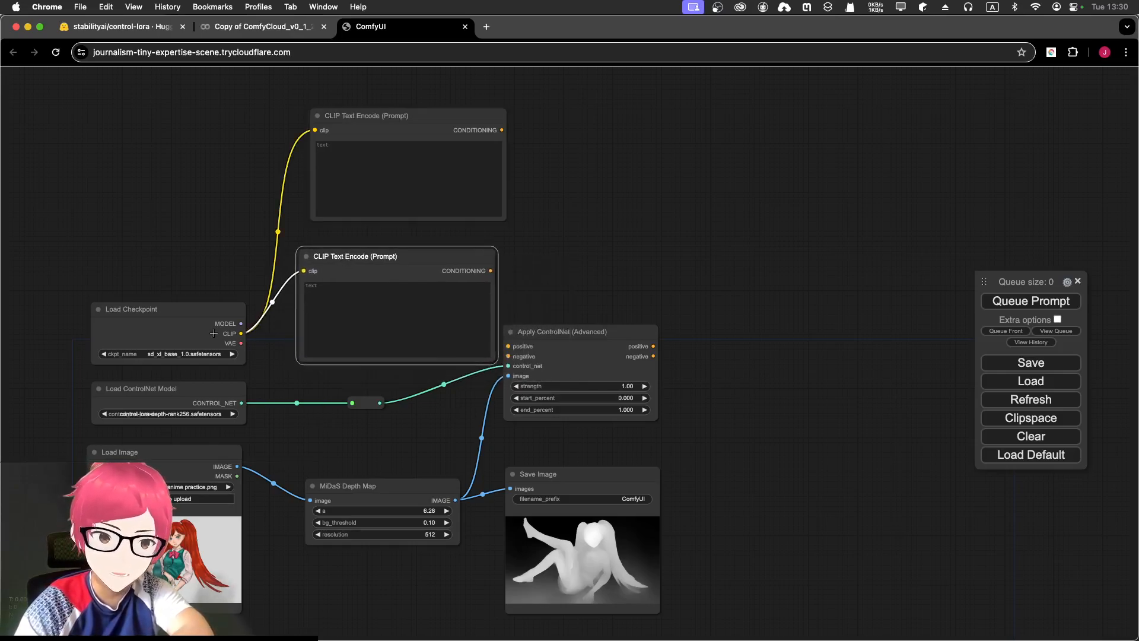
pyautogui.moveTo(563, 331); pyautogui.dragTo(628, 319)
pyautogui.moveTo(420, 122); pyautogui.dragTo(405, 125)
# - Colour the top prompt node green and the lower prompt node red
pyautogui.rightClick(405, 124)
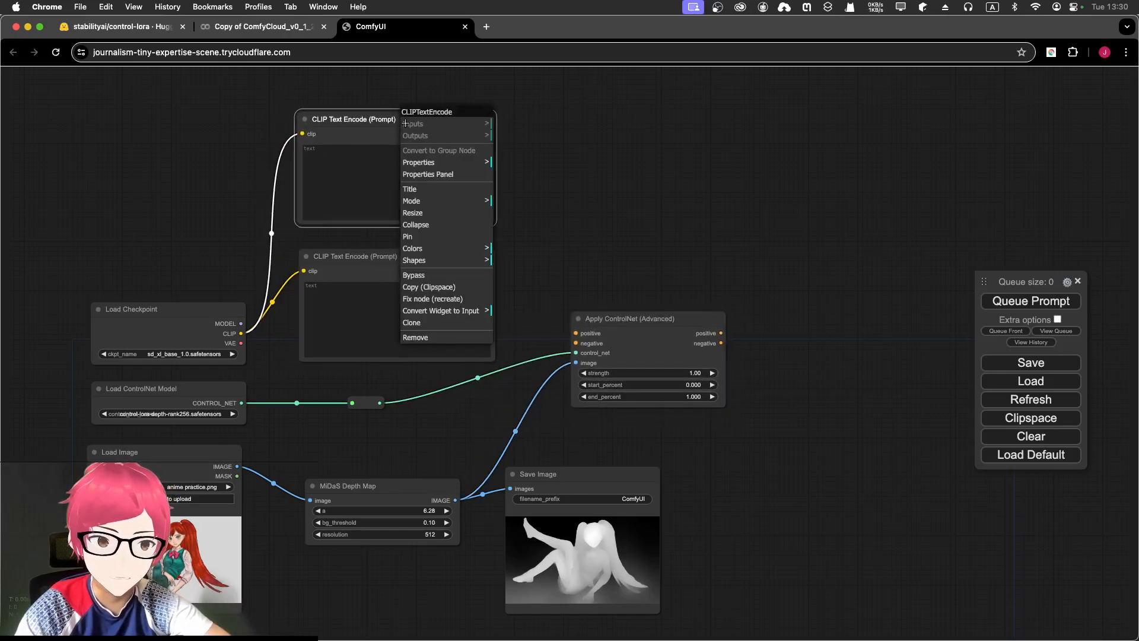
pyautogui.click(450, 251)
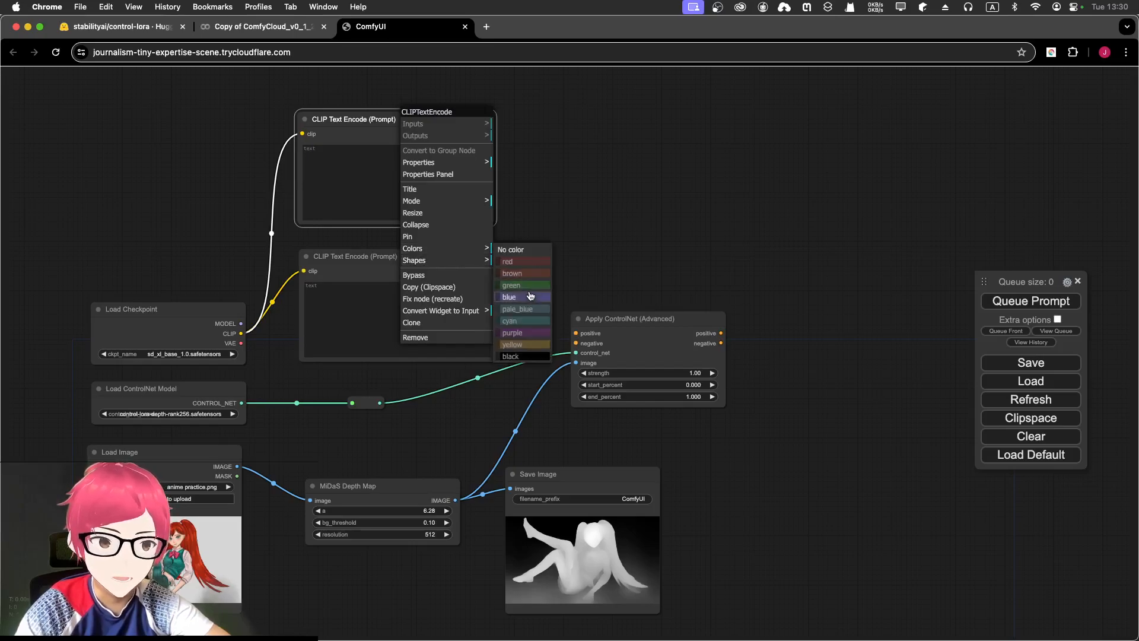
pyautogui.click(528, 286)
pyautogui.rightClick(396, 259)
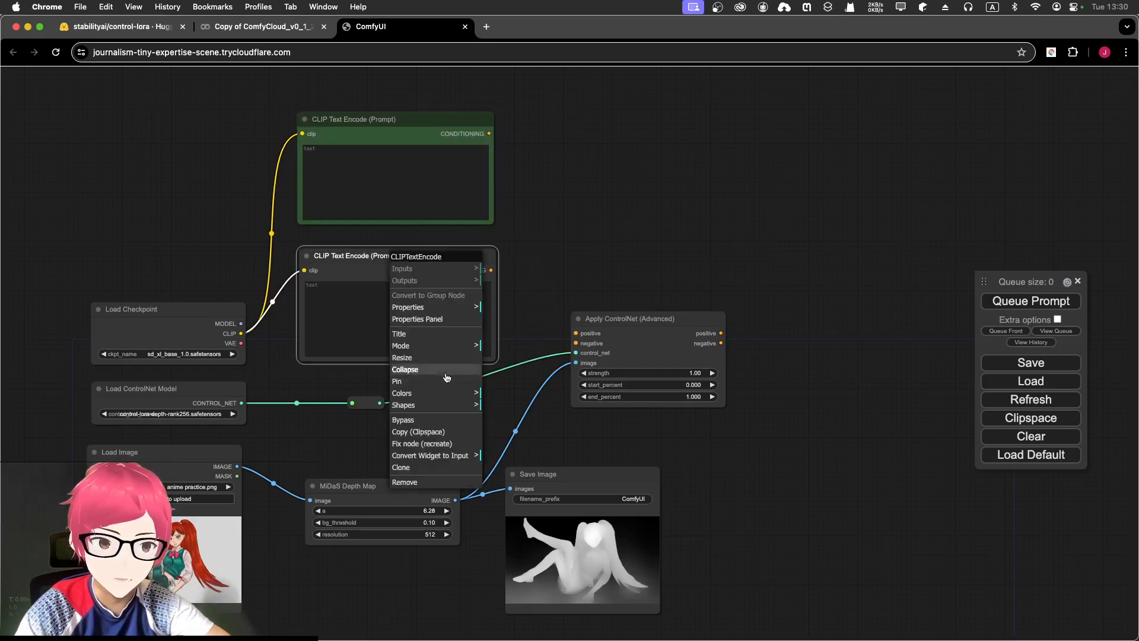
pyautogui.moveTo(446, 393)
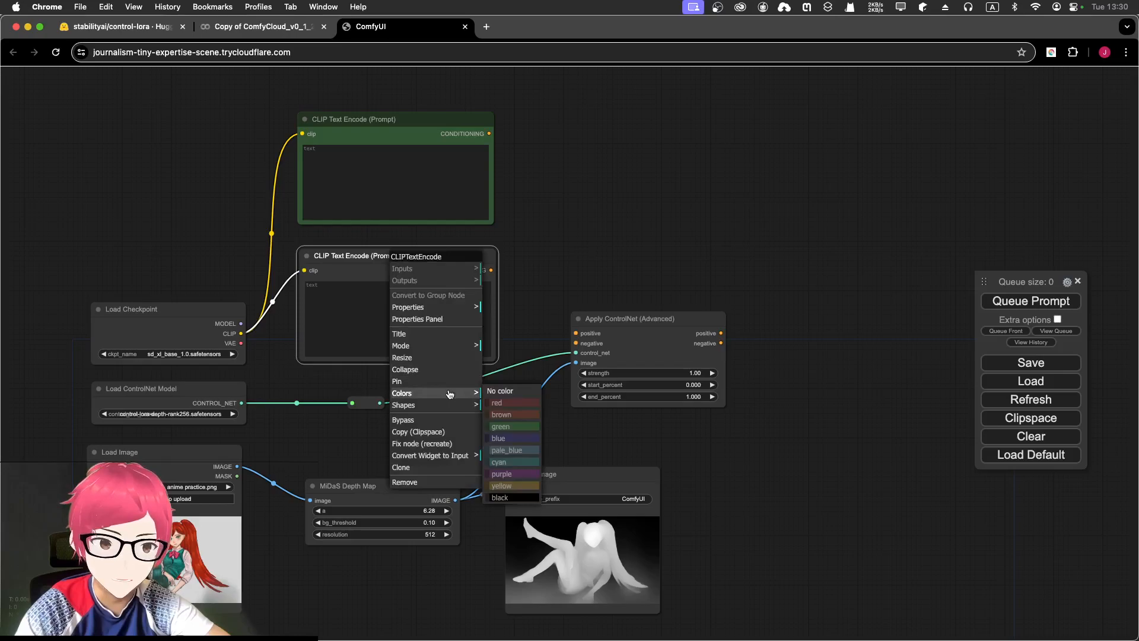
pyautogui.click(516, 405)
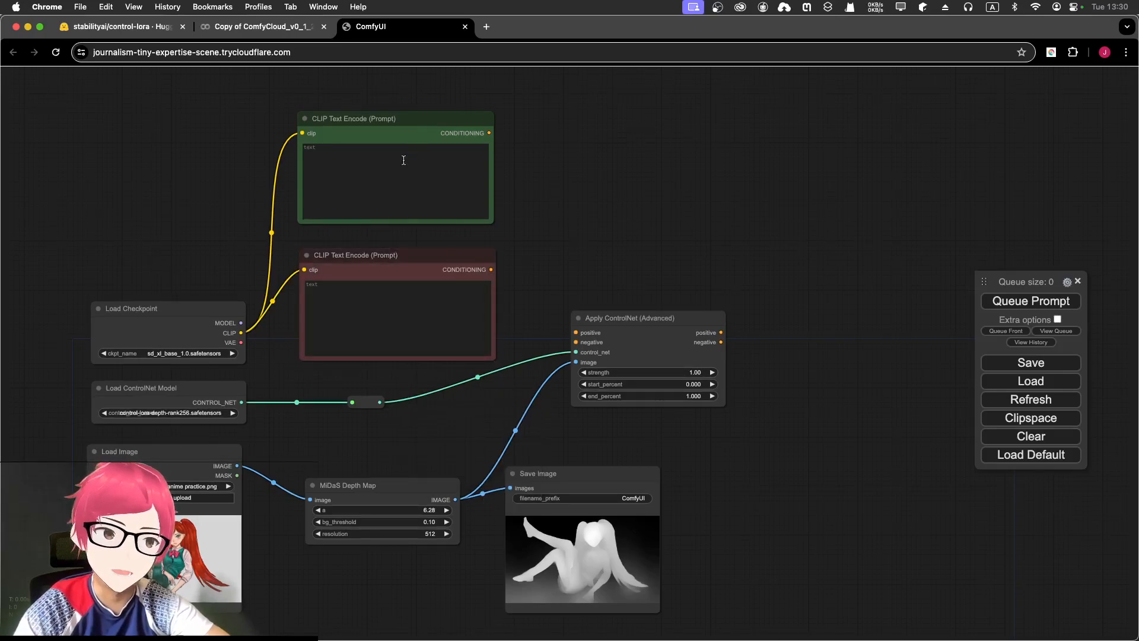
# - Retitle the green prompt node to 'Prompt Positive'
pyautogui.scroll(4, 312, 234)
pyautogui.moveTo(611, 188); pyautogui.dragTo(518, 274)
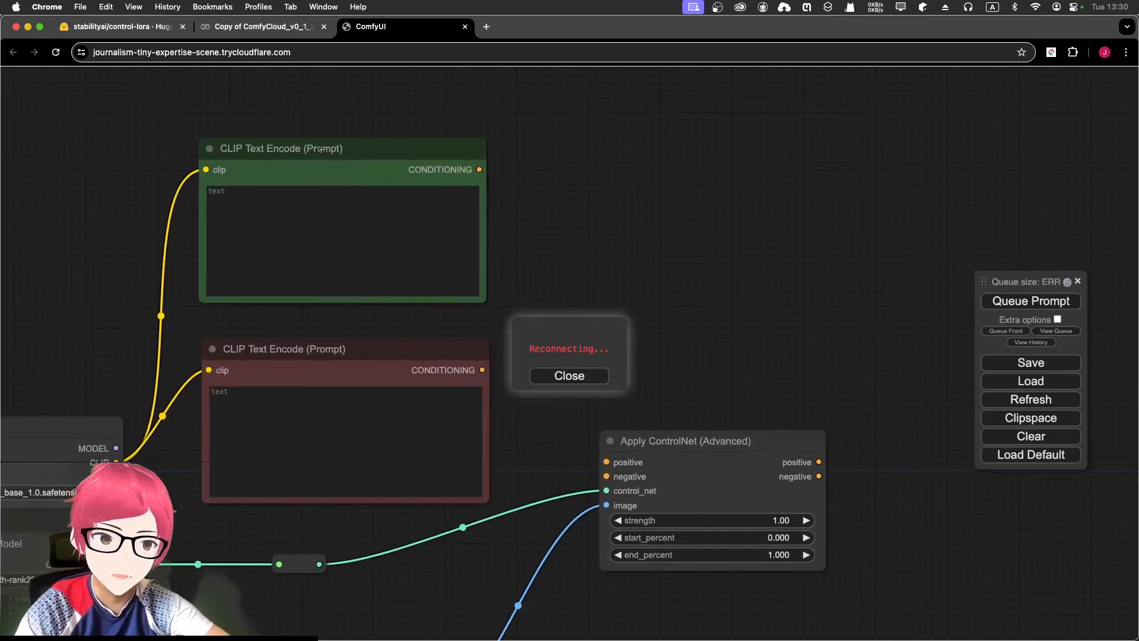
pyautogui.click(321, 149)
pyautogui.rightClick(322, 149)
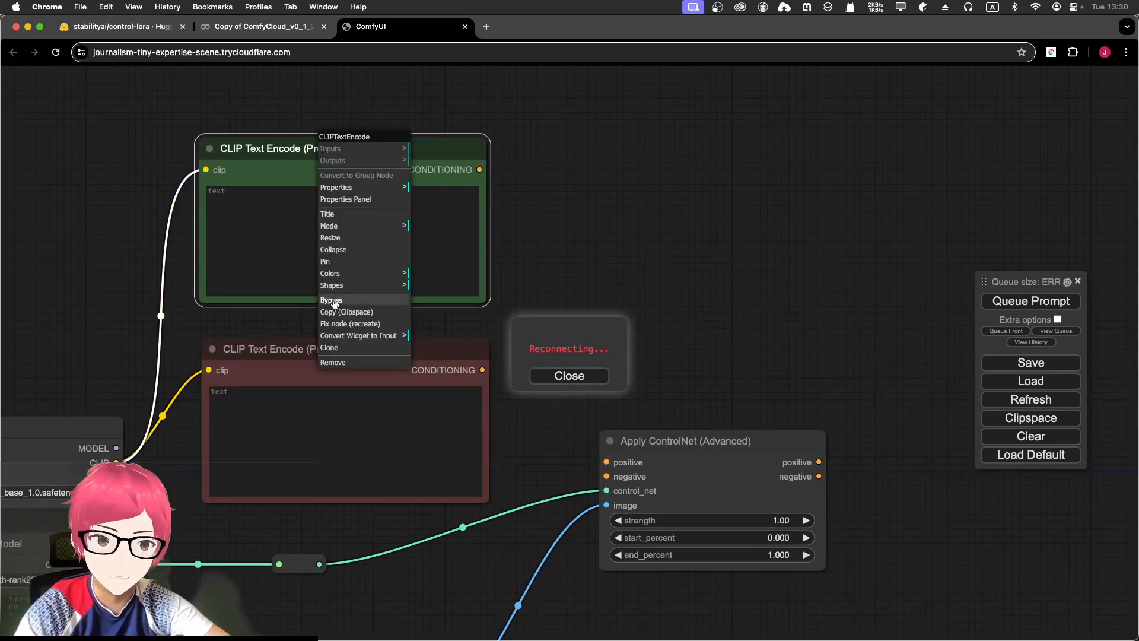
pyautogui.click(350, 214)
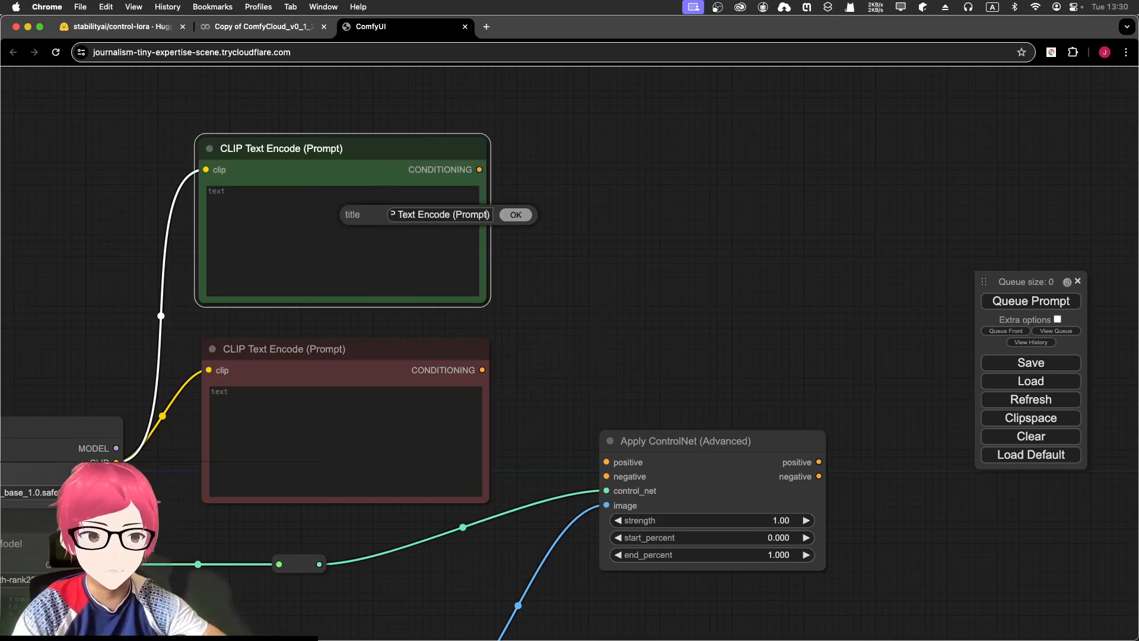
pyautogui.press('BackSpace')
pyautogui.write('Positive)')
pyautogui.press('Return')
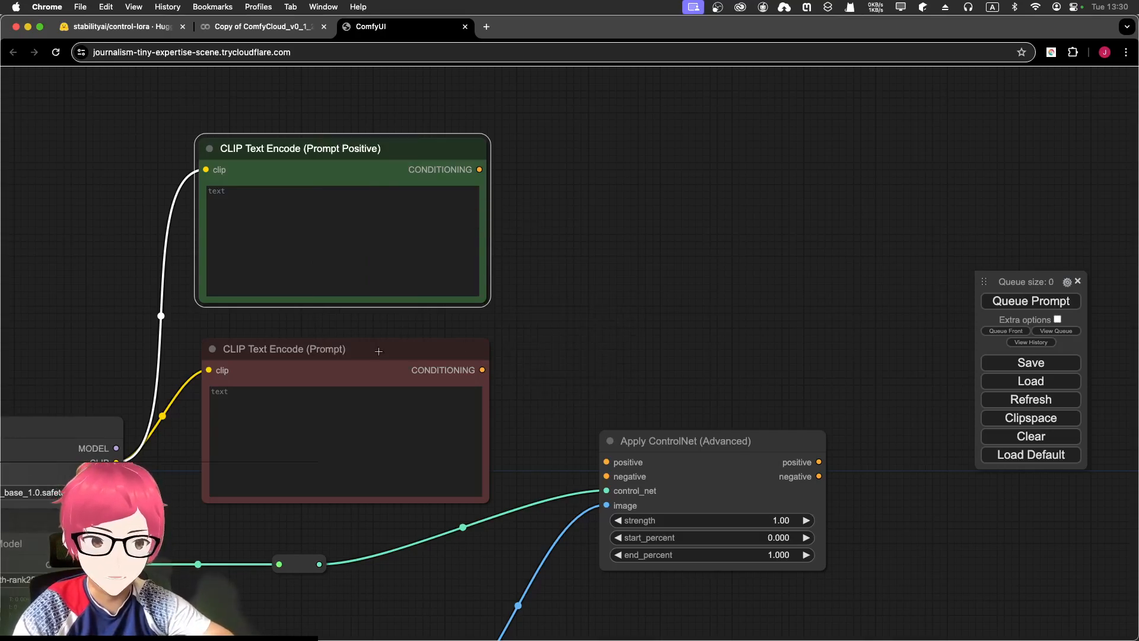
# - Retitle the red prompt node to 'Prompt Negative'
pyautogui.click(332, 349)
pyautogui.rightClick(333, 336)
pyautogui.click(353, 415)
pyautogui.press('BackSpace')
pyautogui.write('Negative)')
pyautogui.press('Return')
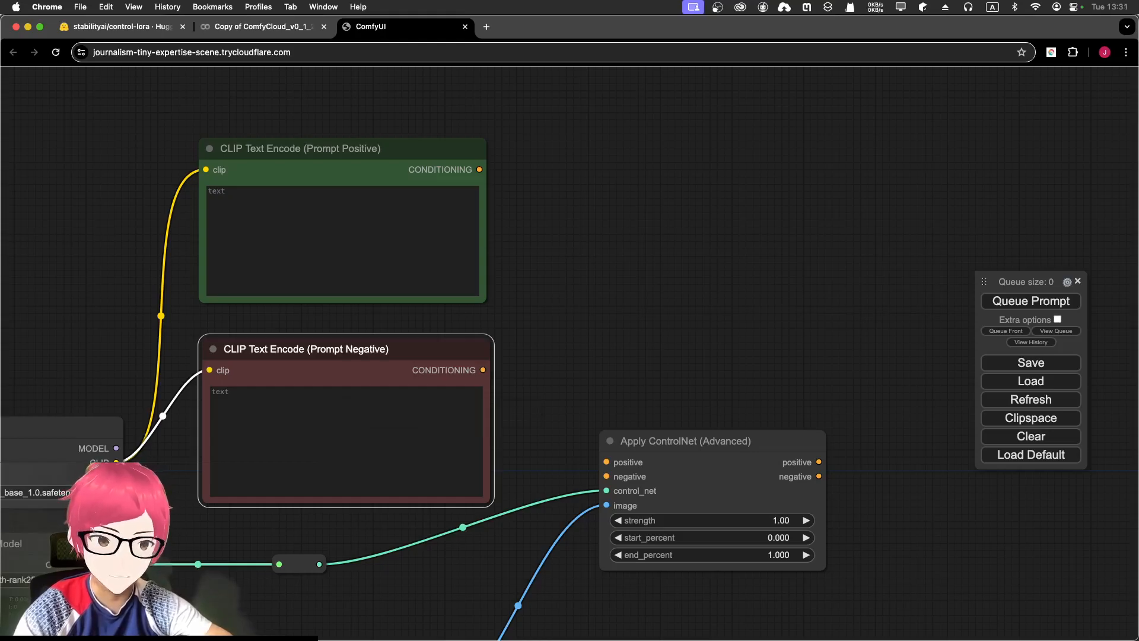
# - Wire the positive and negative prompts into Apply ControlNet (Advanced)'s positive and negative inputs
pyautogui.click(500, 332)
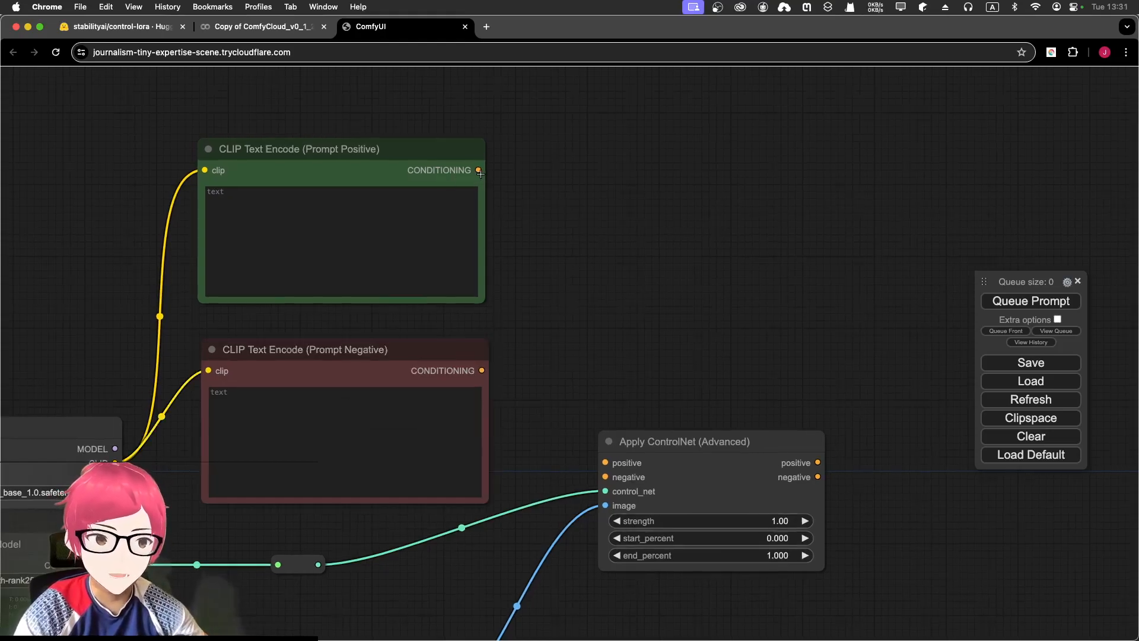
pyautogui.moveTo(480, 173); pyautogui.dragTo(605, 462)
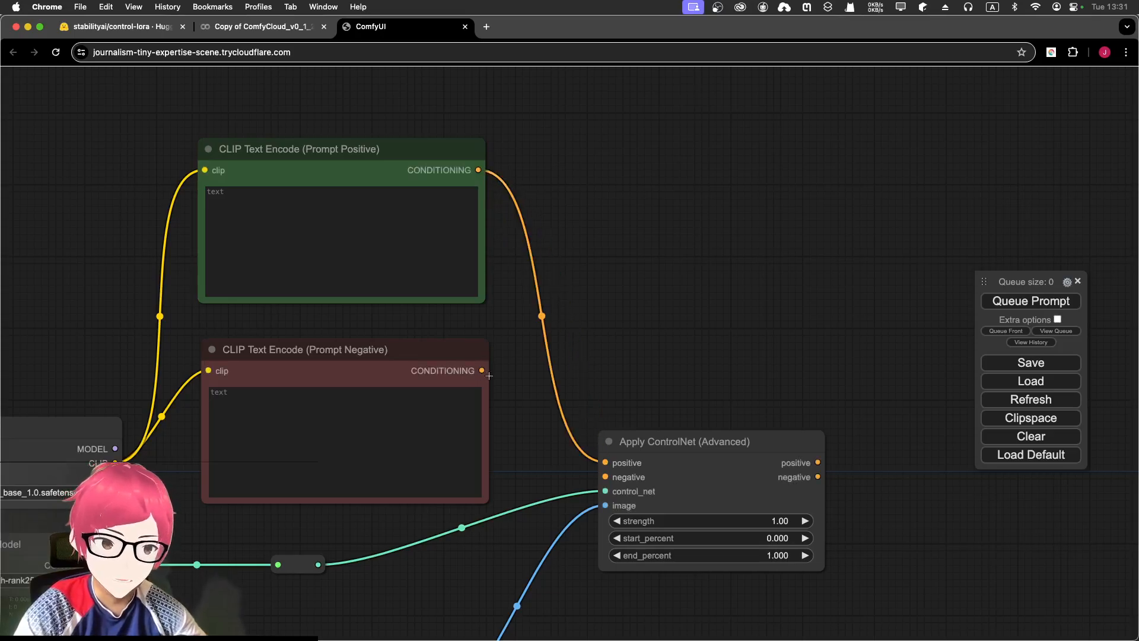
pyautogui.moveTo(482, 371); pyautogui.dragTo(604, 477)
pyautogui.scroll(-5, 558, 469)
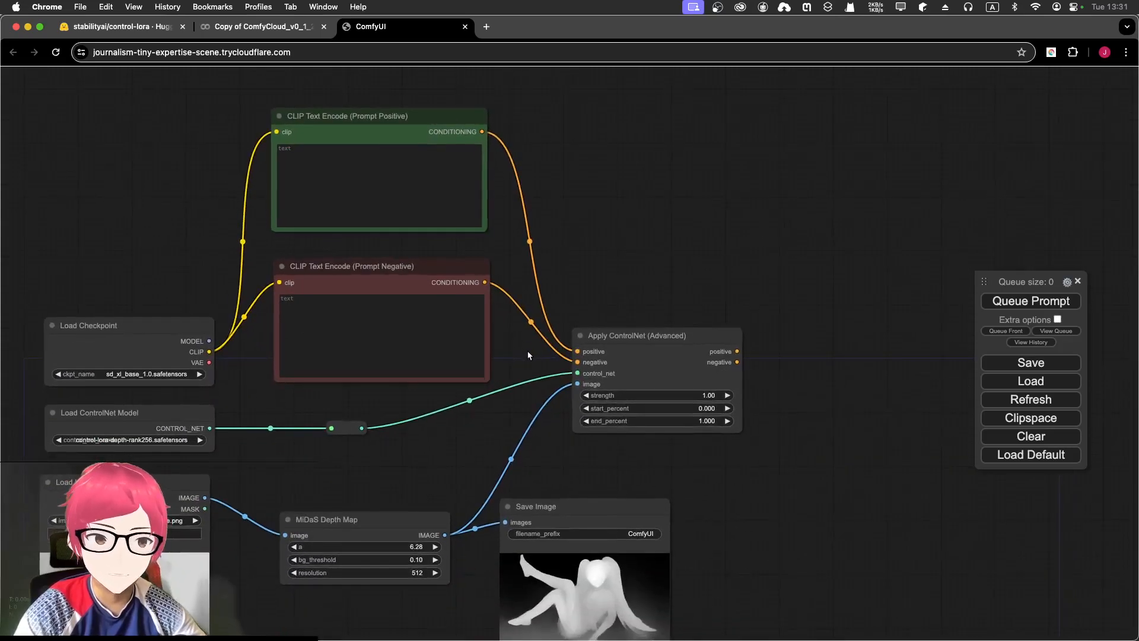
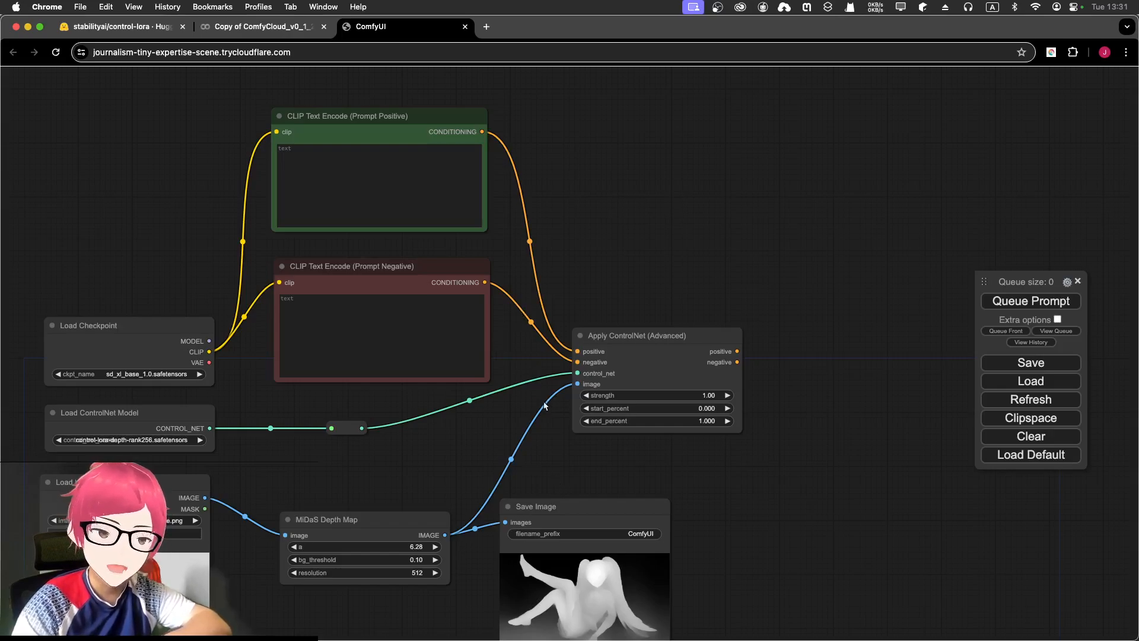
# - Zoom and pan to show the whole graph, including Load Image, MiDaS and the prompt nodes
pyautogui.scroll(4, 536, 413)
pyautogui.moveTo(536, 413); pyautogui.dragTo(812, 145)
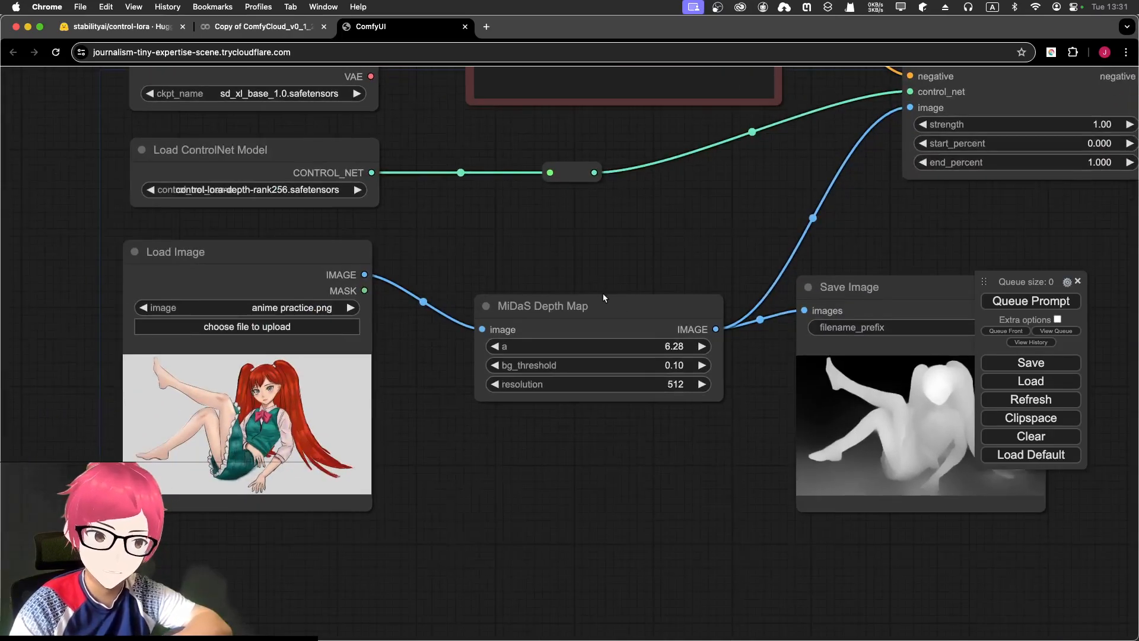
pyautogui.moveTo(594, 249); pyautogui.dragTo(580, 241)
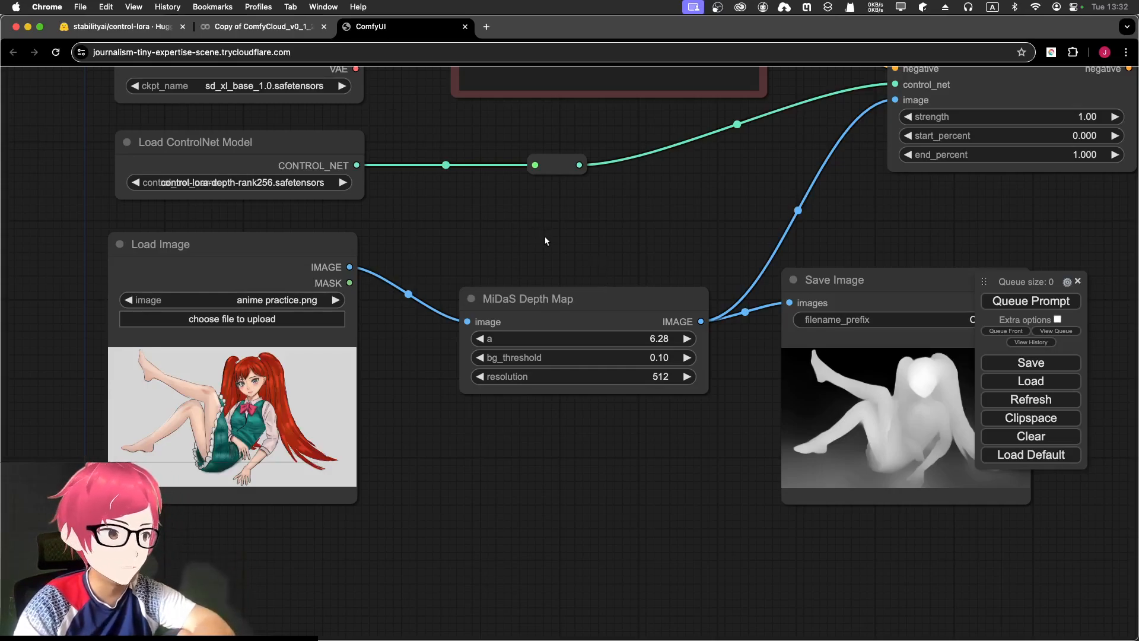
pyautogui.scroll(-3, 551, 239)
pyautogui.moveTo(601, 257); pyautogui.dragTo(435, 389)
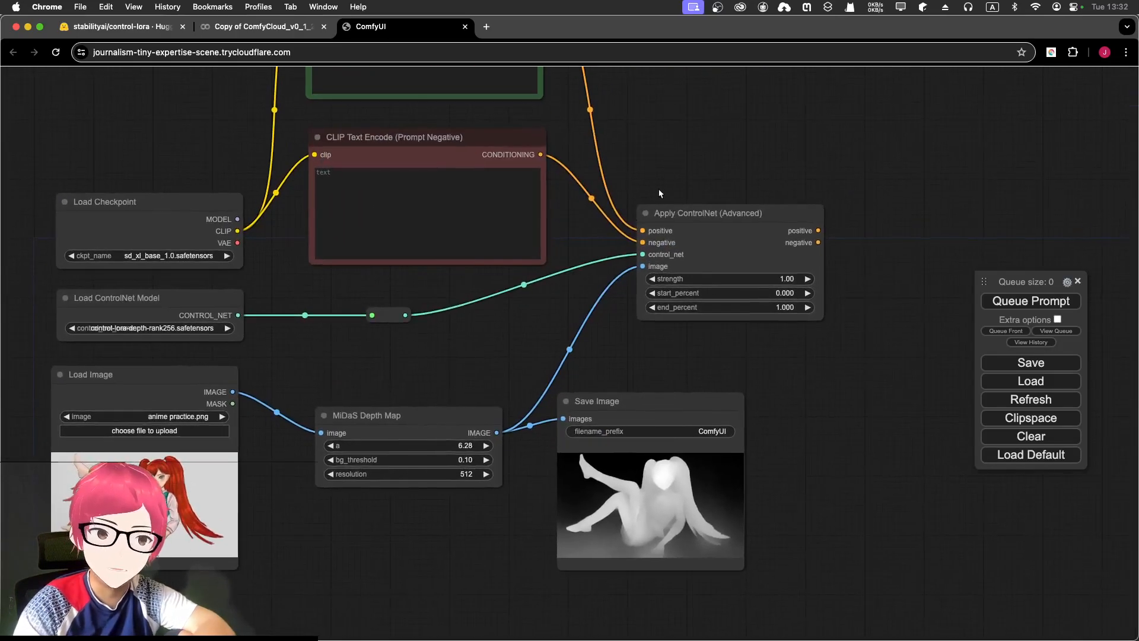
pyautogui.scroll(-3, 698, 159)
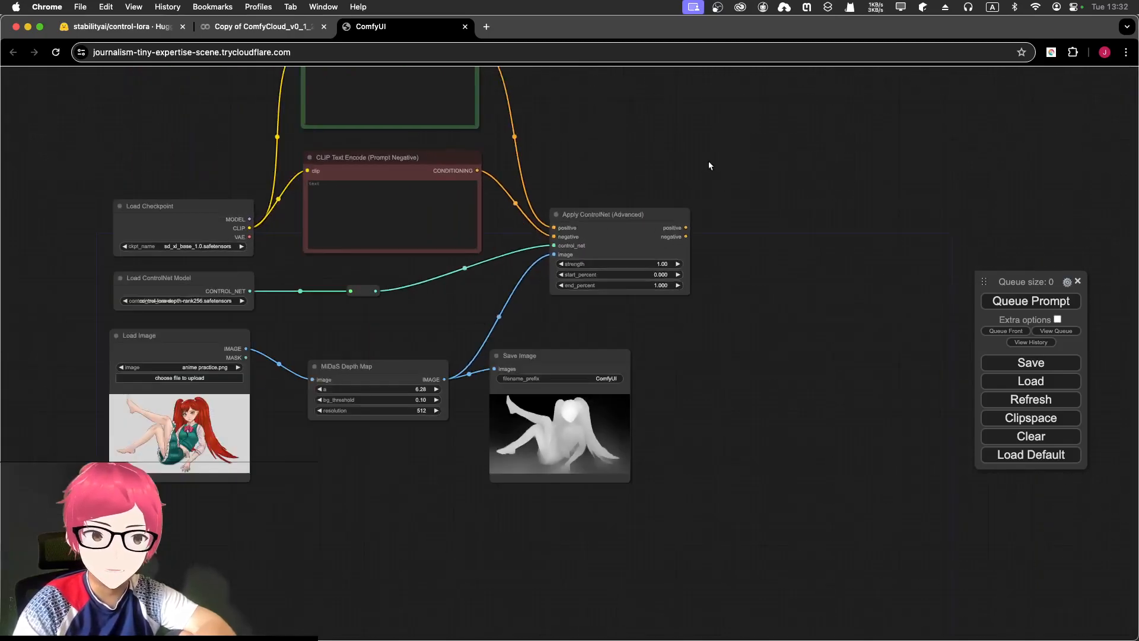
pyautogui.moveTo(591, 149); pyautogui.dragTo(634, 226)
pyautogui.click(464, 181)
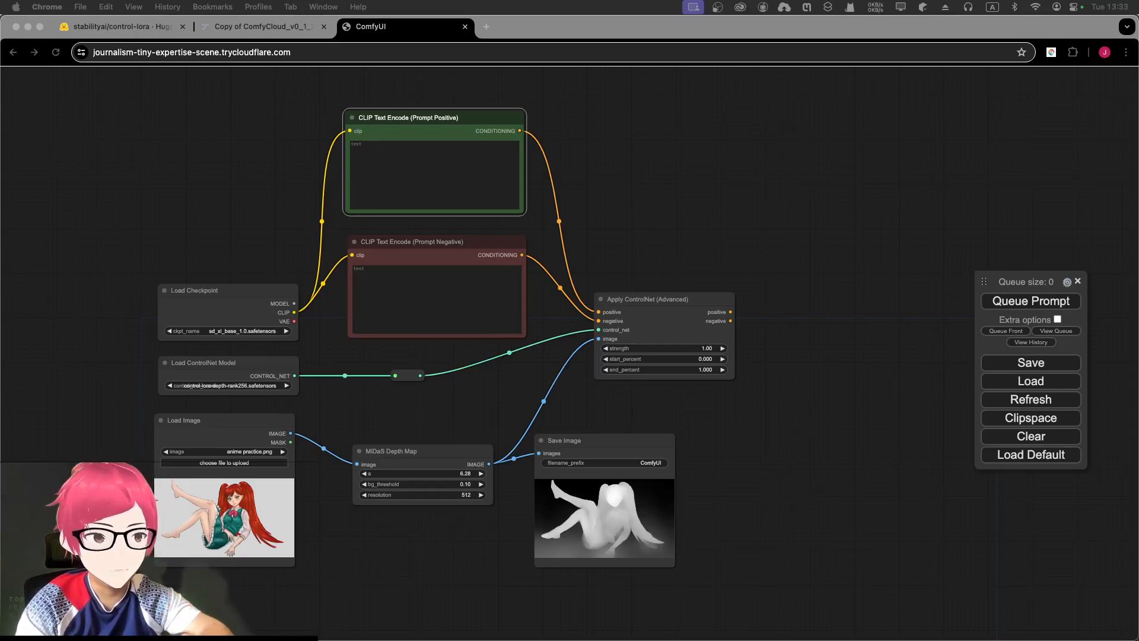
pyautogui.click(867, 237)
# - Pull a link from Apply ControlNet (Advanced)'s positive output onto empty canvas
pyautogui.scroll(10, 872, 252)
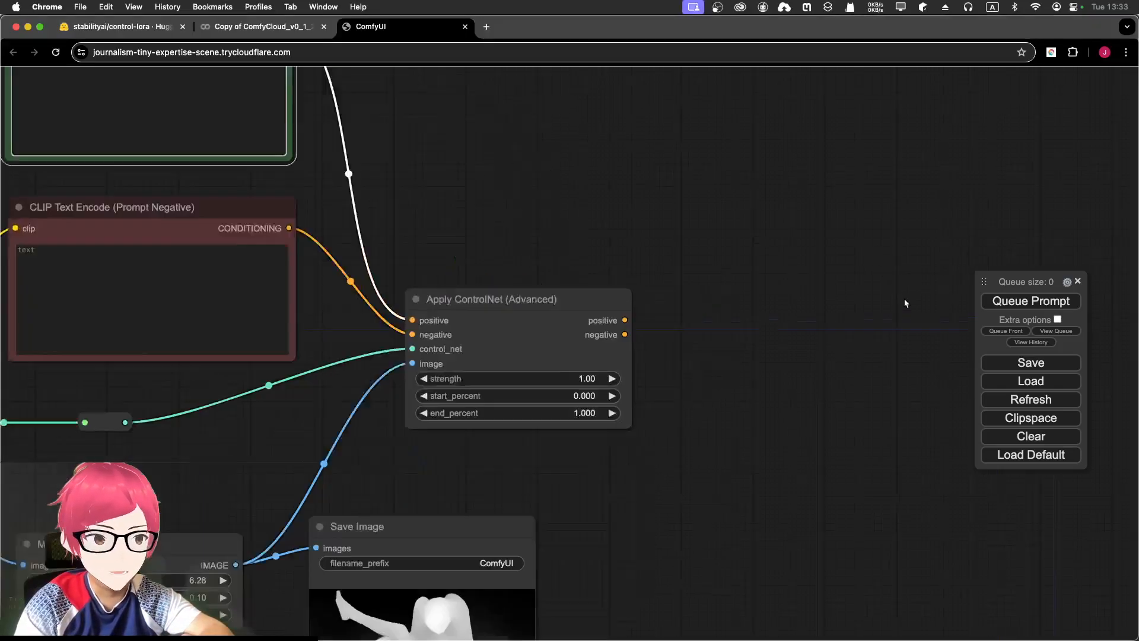
pyautogui.moveTo(658, 356); pyautogui.dragTo(609, 292)
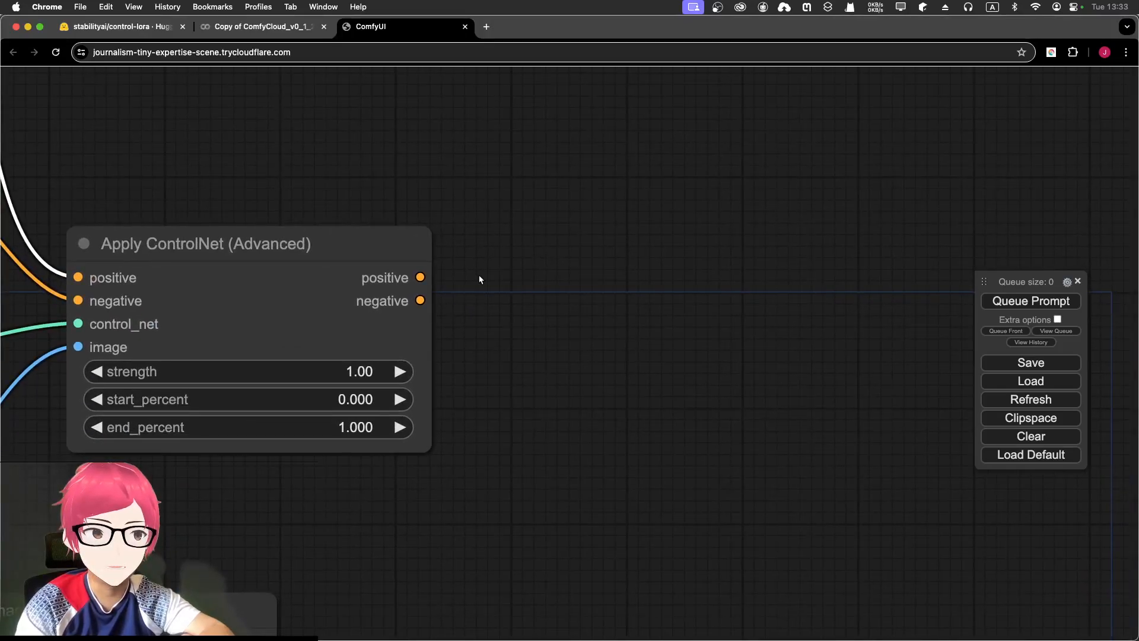
pyautogui.moveTo(421, 277); pyautogui.dragTo(572, 200)
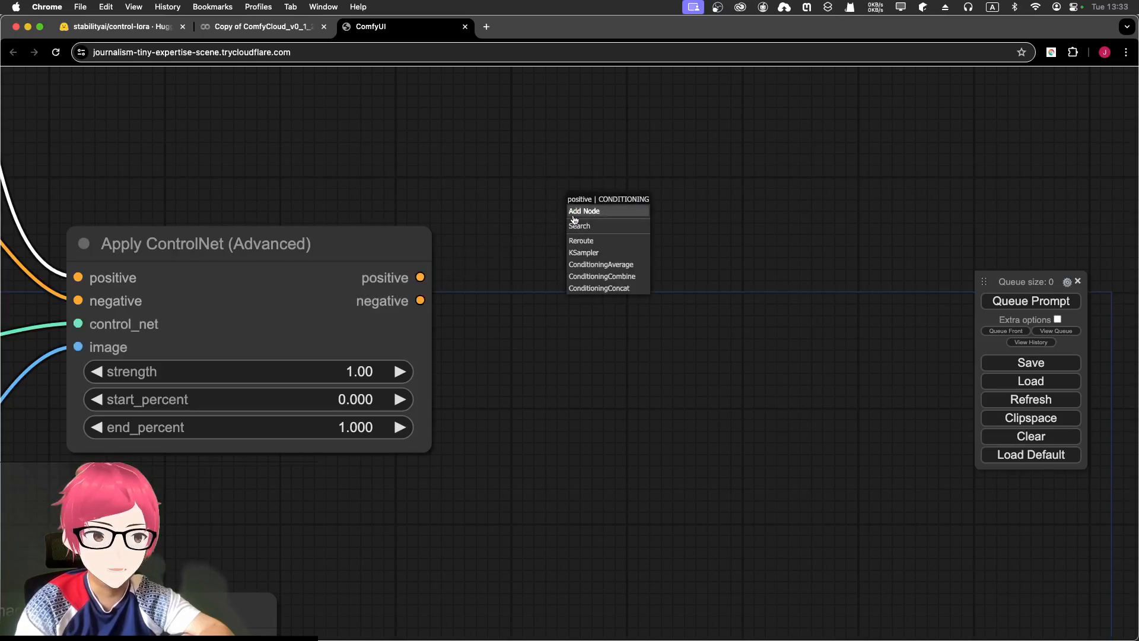
# - Add a KSampler fed by Apply ControlNet's positive conditioning output
pyautogui.click(598, 253)
pyautogui.scroll(-2, 672, 195)
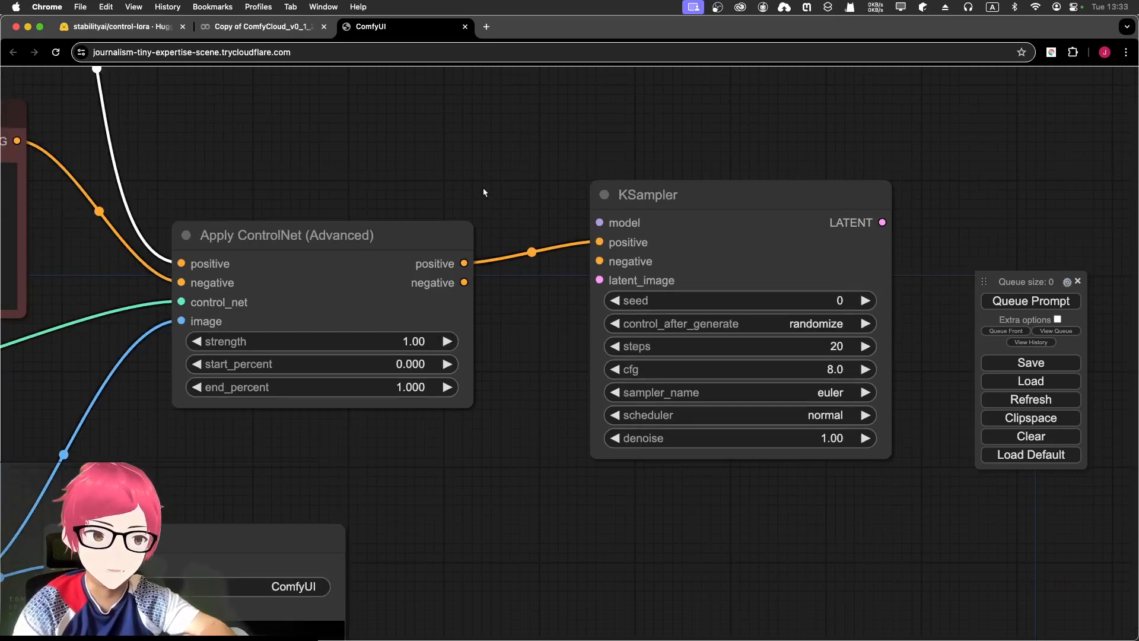
pyautogui.scroll(-4, 484, 193)
pyautogui.moveTo(466, 153); pyautogui.dragTo(634, 171)
pyautogui.moveTo(544, 175); pyautogui.dragTo(703, 158)
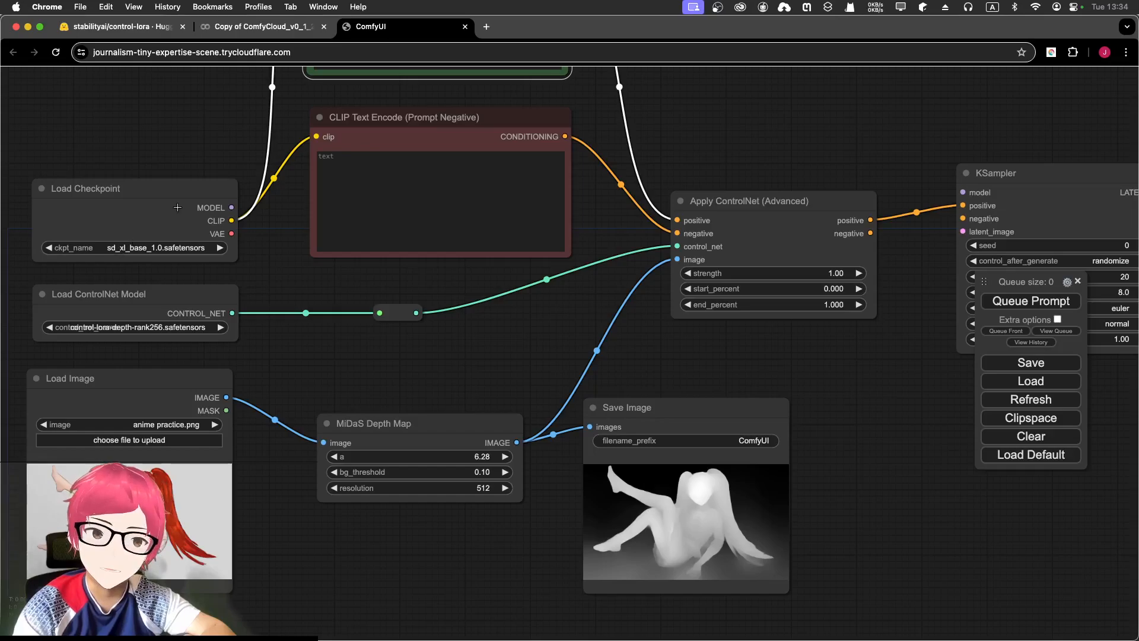
pyautogui.moveTo(226, 159); pyautogui.dragTo(91, 125)
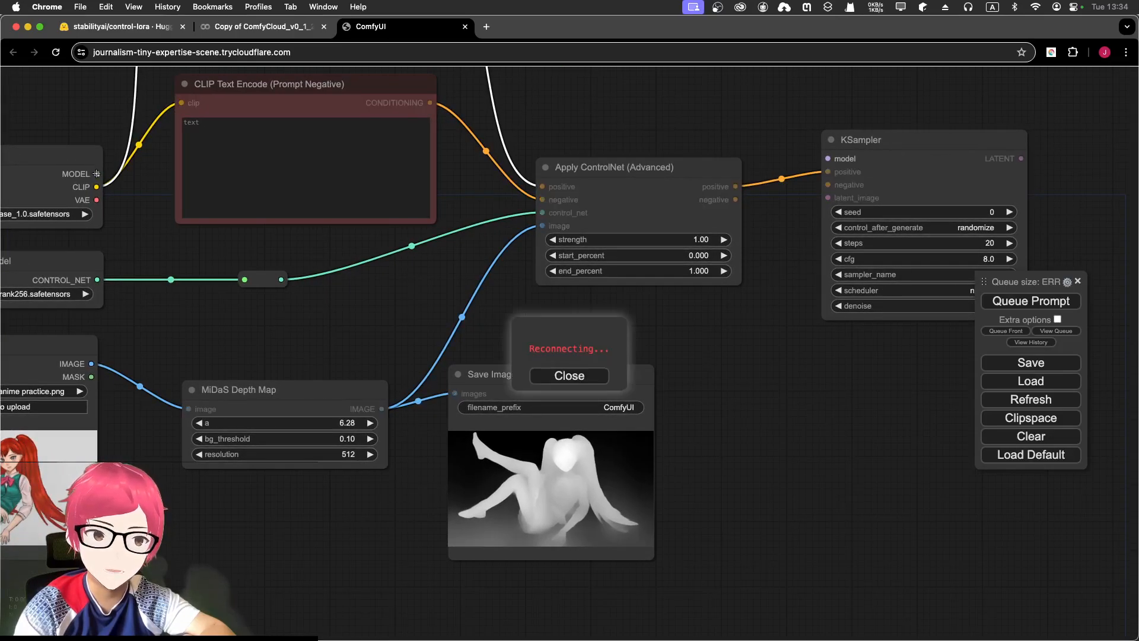
pyautogui.click(569, 376)
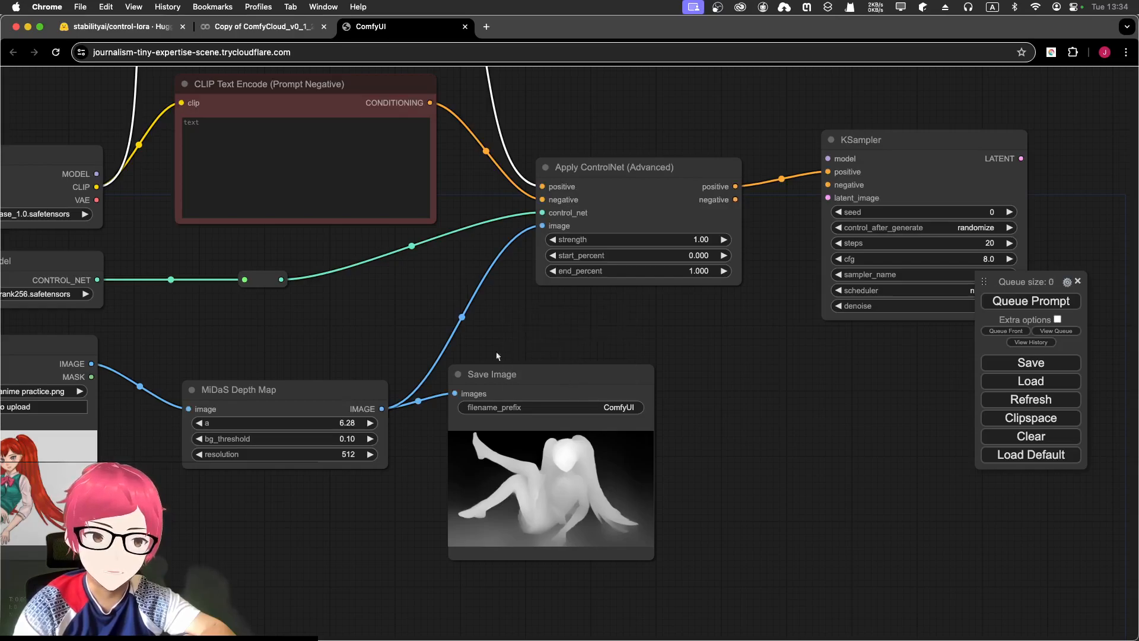
# - Route Load Checkpoint's MODEL through a reroute into KSampler and tidy the node layout
pyautogui.moveTo(93, 173); pyautogui.dragTo(622, 102)
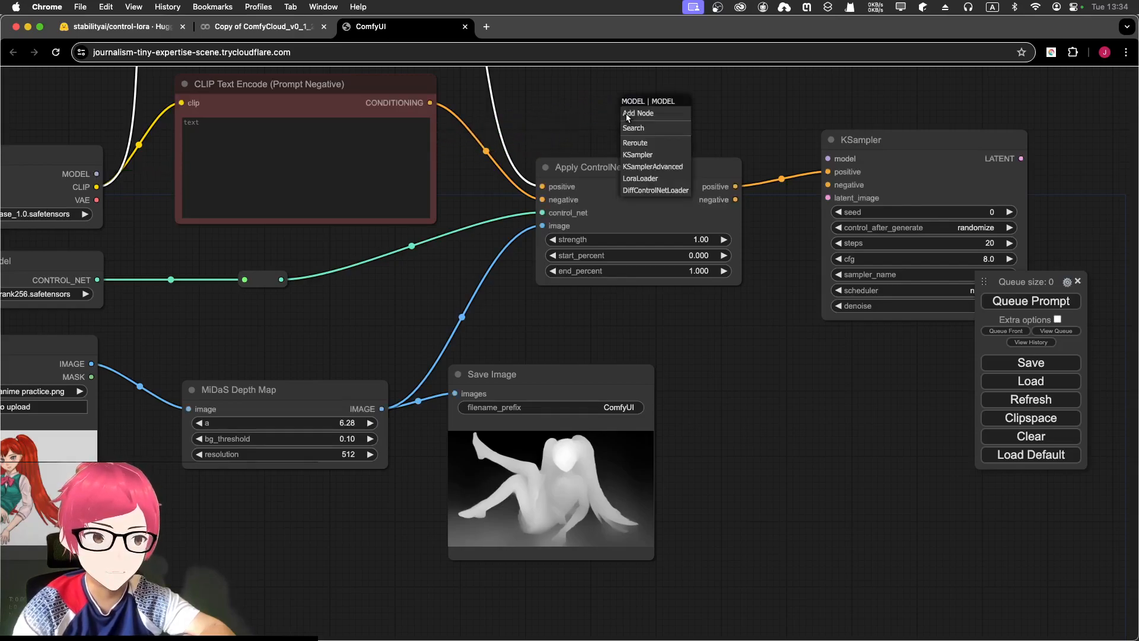
pyautogui.click(641, 143)
pyautogui.moveTo(617, 171); pyautogui.dragTo(533, 239)
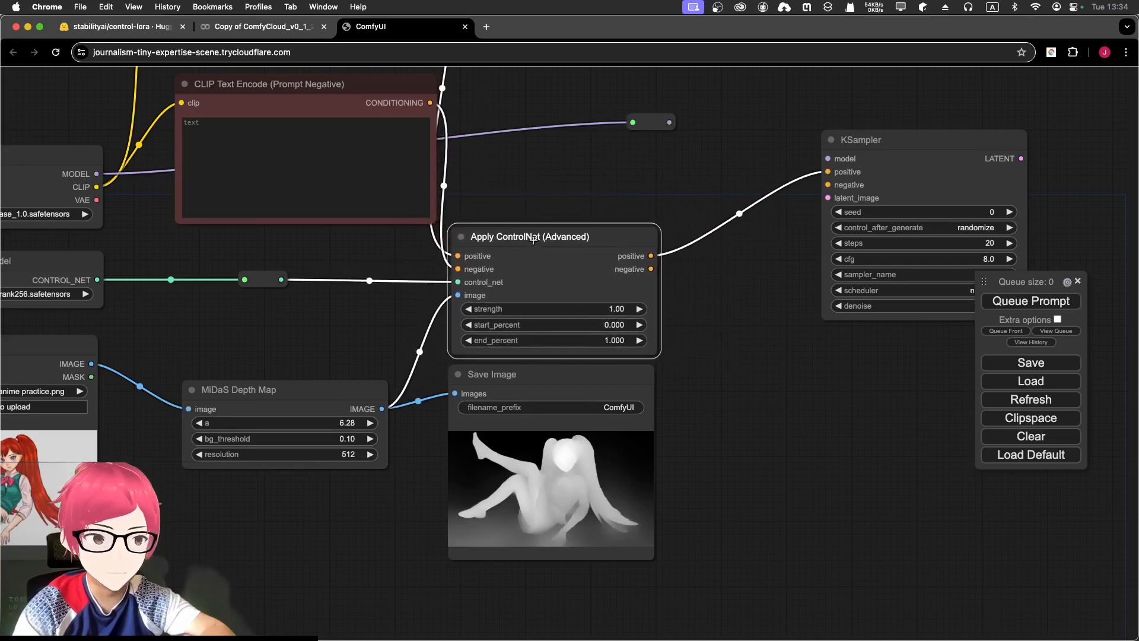
pyautogui.moveTo(655, 122); pyautogui.dragTo(828, 159)
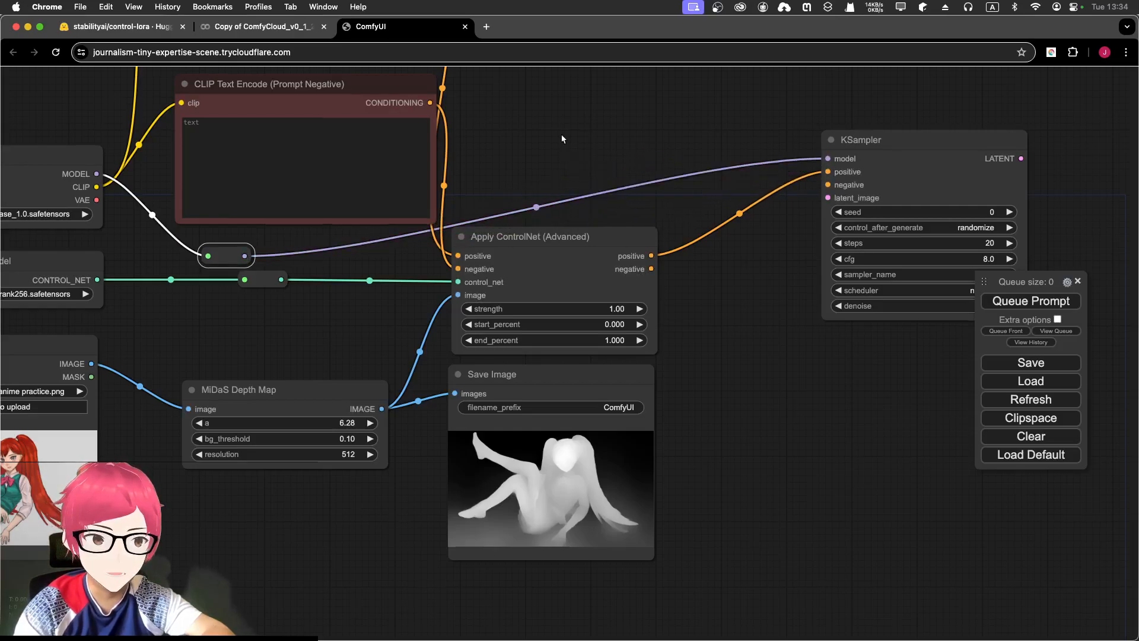
pyautogui.moveTo(562, 138); pyautogui.dragTo(569, 173)
pyautogui.moveTo(551, 422); pyautogui.dragTo(526, 450)
pyautogui.moveTo(546, 271); pyautogui.dragTo(614, 290)
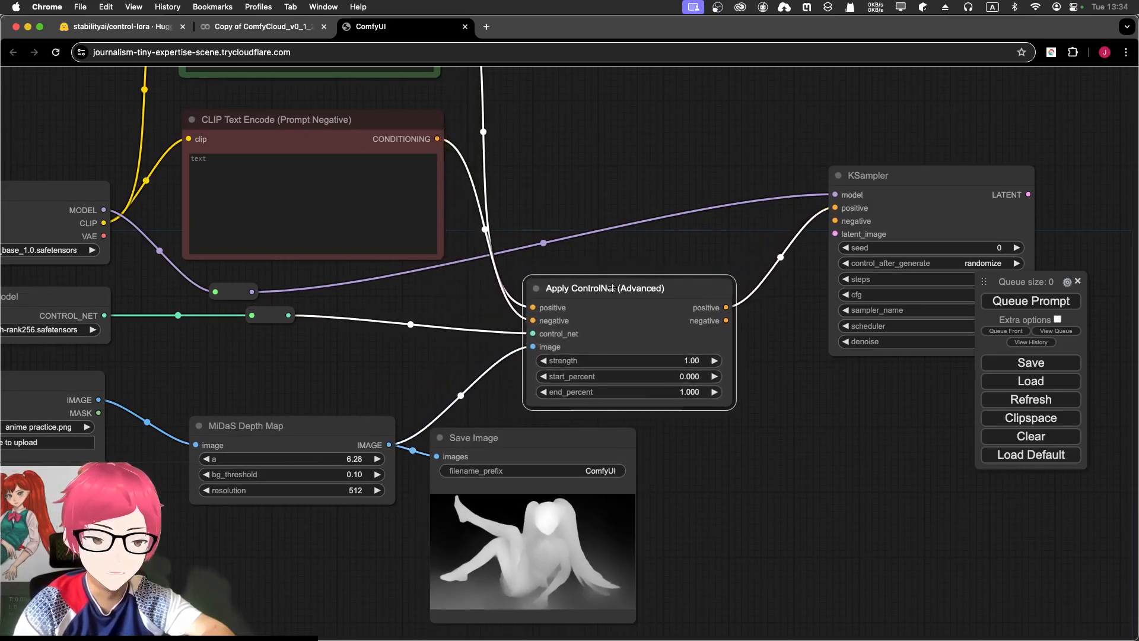
pyautogui.scroll(1, 557, 163)
pyautogui.scroll(-3, 556, 154)
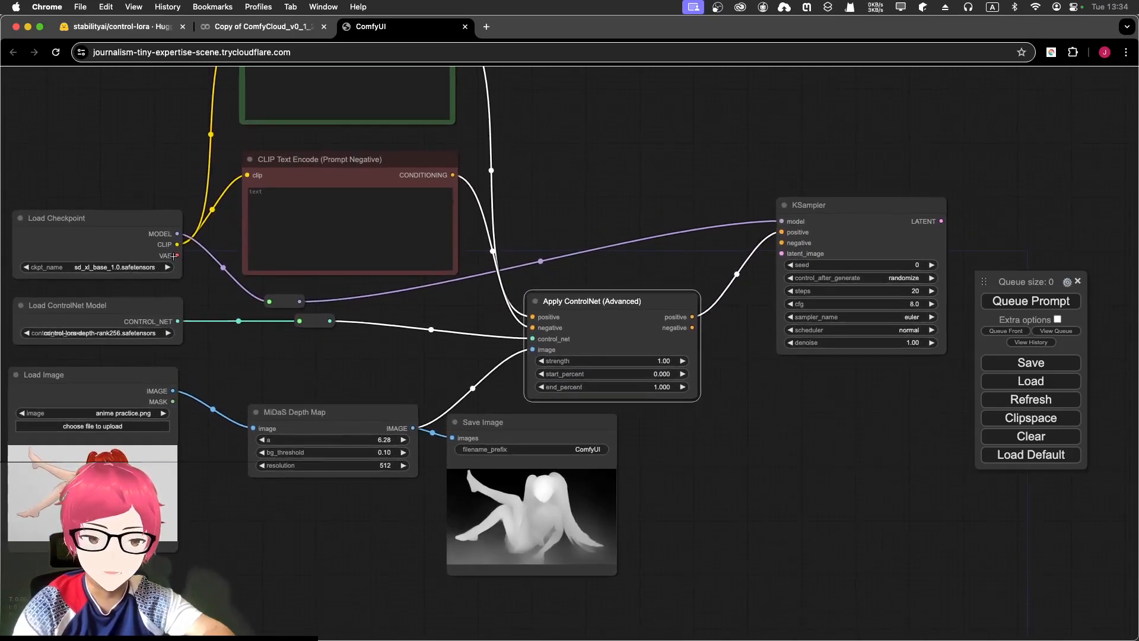
# - Add a reroute off the checkpoint's VAE output, aligned with the other reroutes
pyautogui.moveTo(180, 255); pyautogui.dragTo(282, 275)
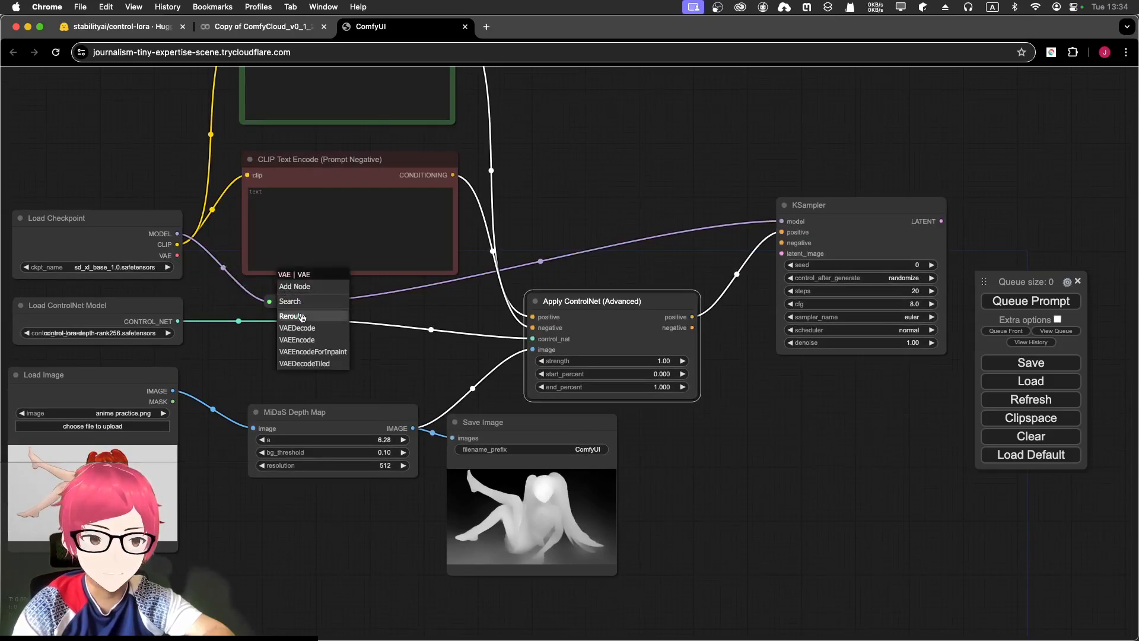
pyautogui.click(291, 315)
pyautogui.moveTo(300, 296)
pyautogui.mouseDown()
pyautogui.moveTo(427, 292)
pyautogui.moveTo(676, 223)
pyautogui.moveTo(364, 297)
pyautogui.moveTo(300, 329)
pyautogui.moveTo(308, 351)
pyautogui.moveTo(303, 324)
pyautogui.moveTo(319, 294)
pyautogui.mouseUp()
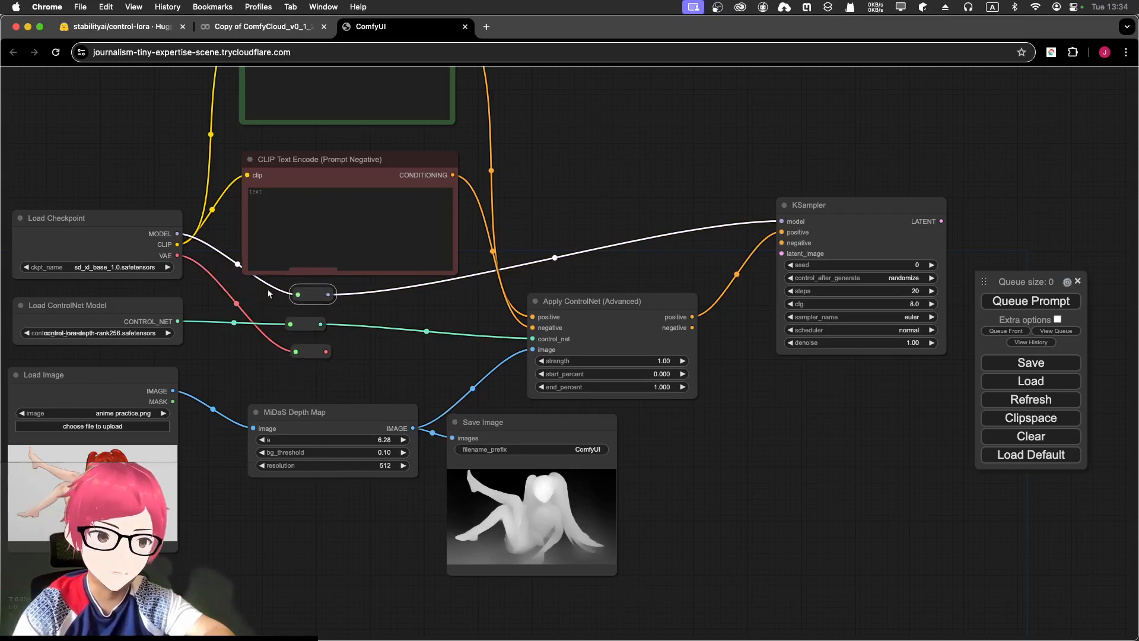
pyautogui.moveTo(308, 326); pyautogui.dragTo(311, 347)
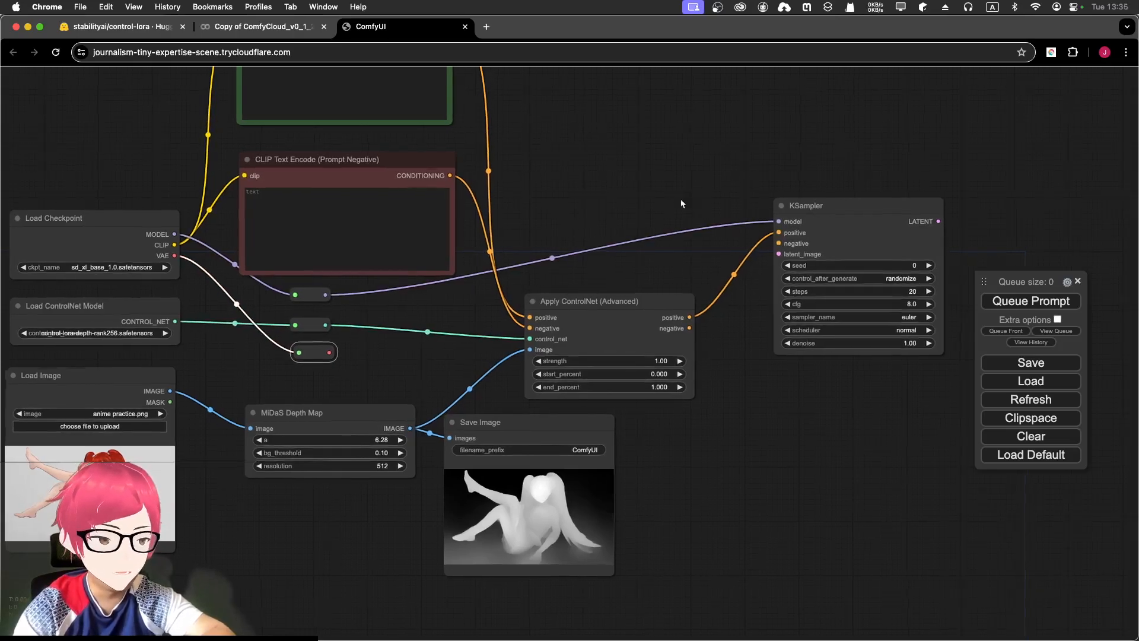
pyautogui.moveTo(681, 203); pyautogui.dragTo(600, 217)
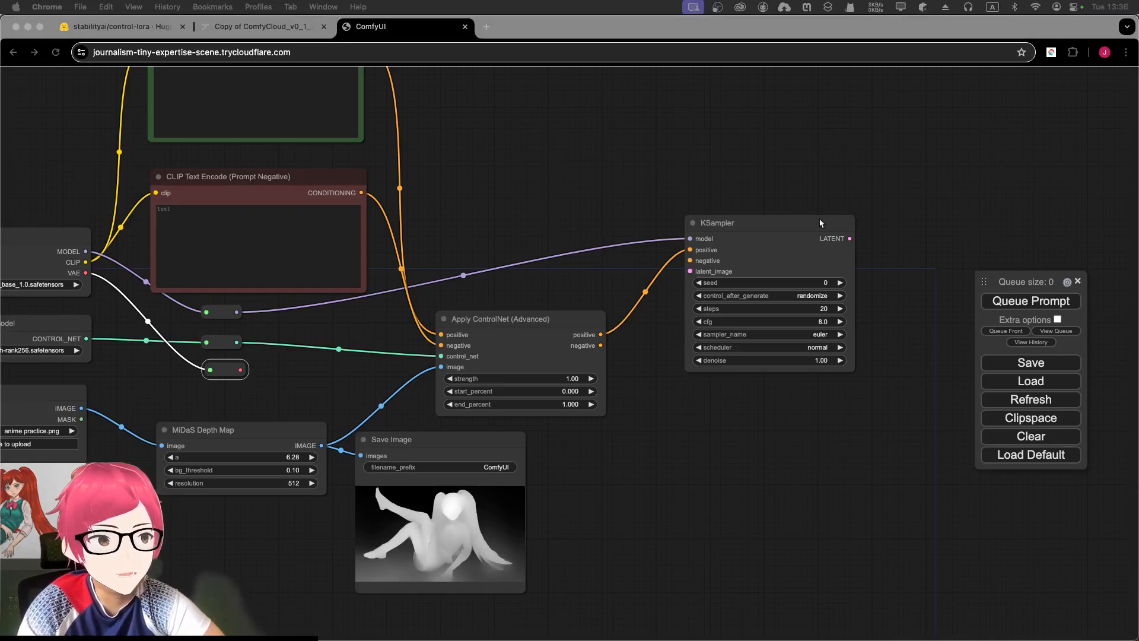
# - Add an Empty Latent Image node feeding KSampler's latent_image input
pyautogui.click(649, 335)
pyautogui.moveTo(735, 226); pyautogui.dragTo(769, 224)
pyautogui.moveTo(724, 275); pyautogui.dragTo(659, 439)
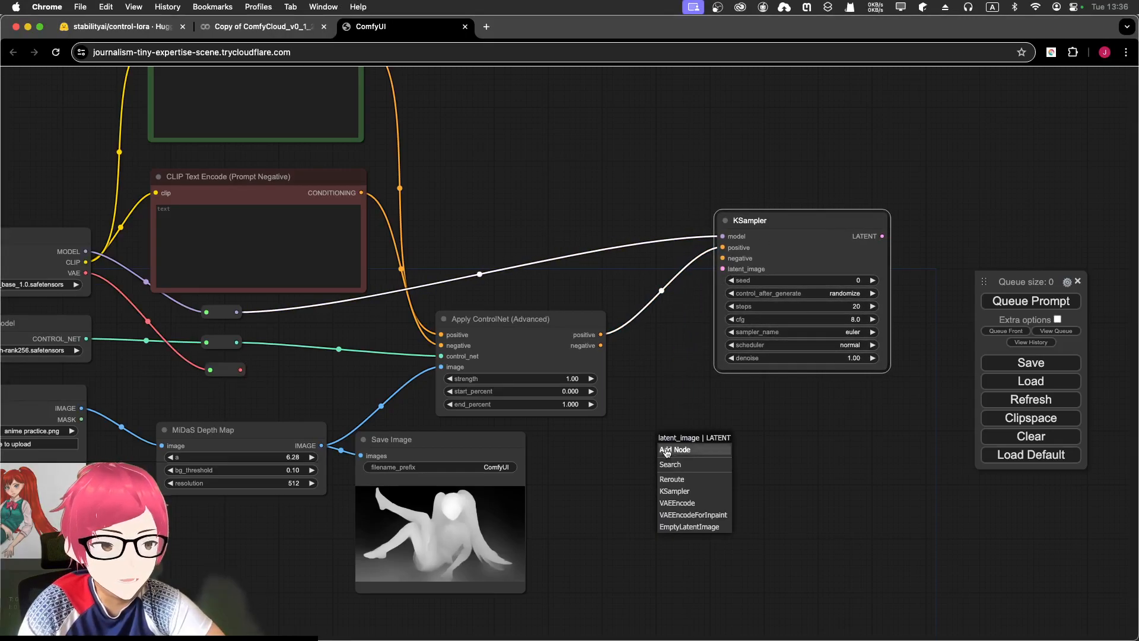
pyautogui.click(687, 528)
pyautogui.moveTo(739, 458); pyautogui.dragTo(681, 461)
pyautogui.click(732, 473)
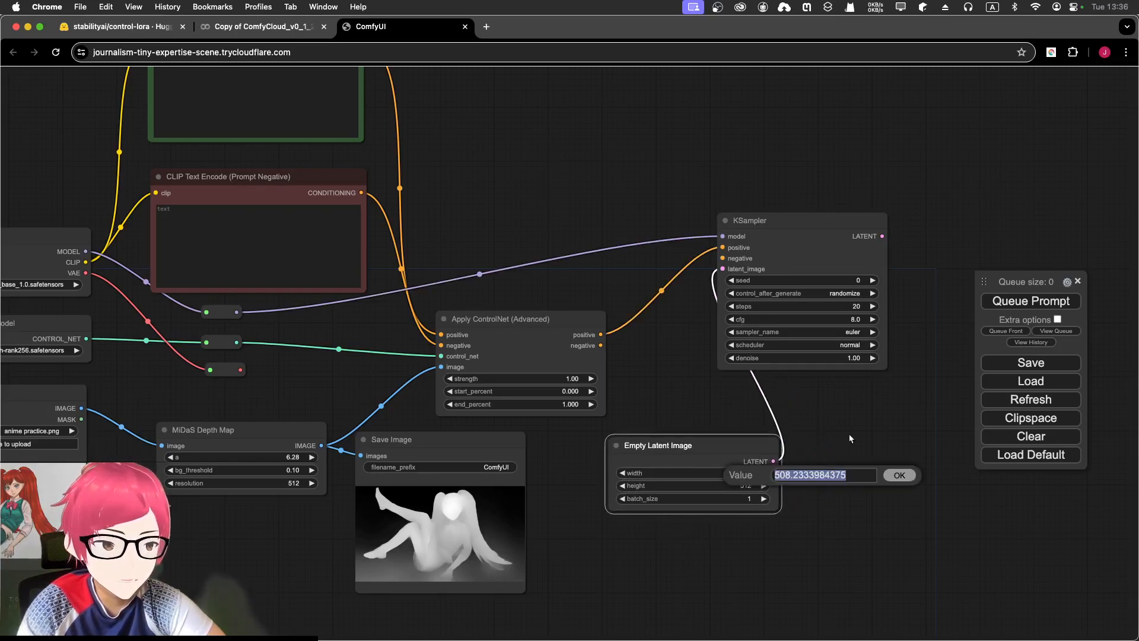
pyautogui.click(900, 476)
pyautogui.moveTo(489, 213); pyautogui.dragTo(822, 322)
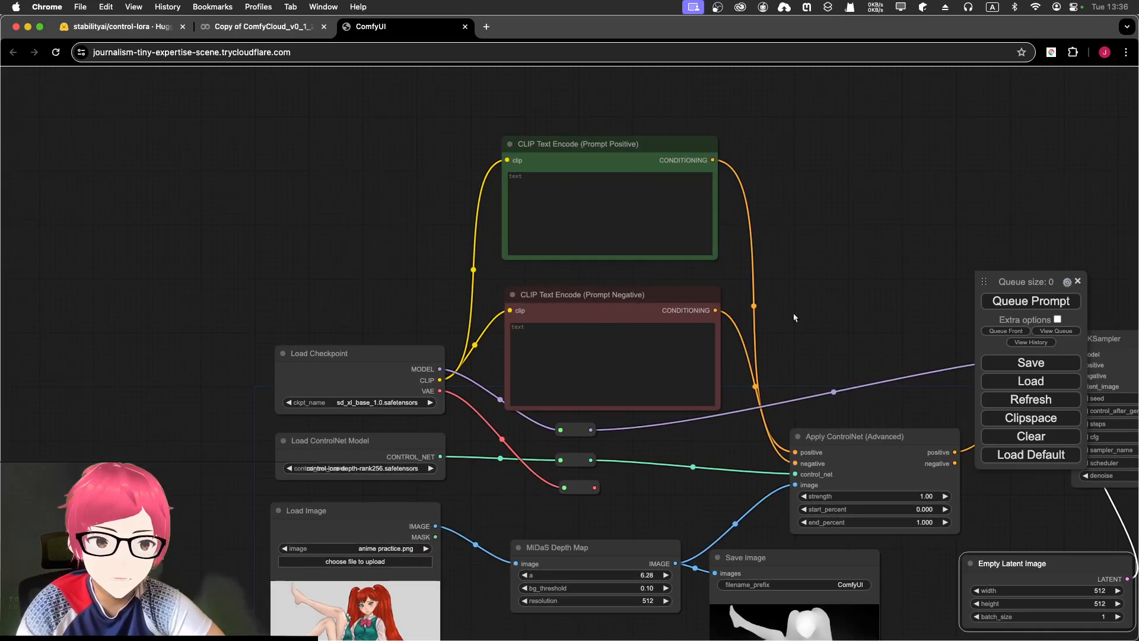
pyautogui.scroll(-3, 392, 298)
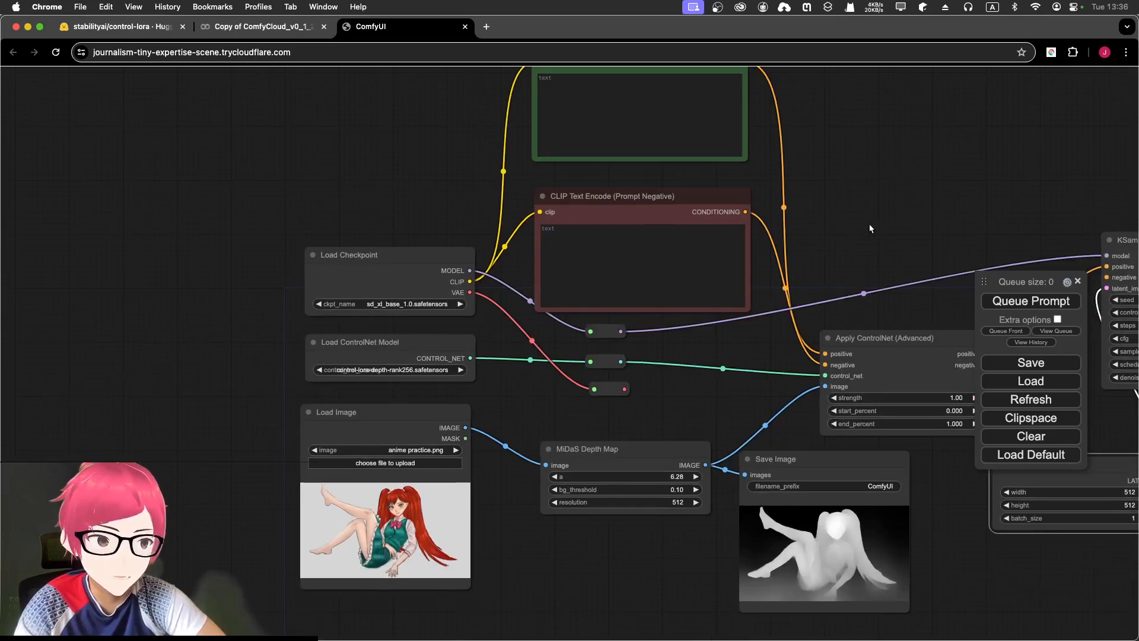
# - Set the Empty Latent Image width and height to 1024
pyautogui.moveTo(870, 228); pyautogui.dragTo(596, 167)
pyautogui.moveTo(771, 329); pyautogui.dragTo(683, 299)
pyautogui.moveTo(732, 378); pyautogui.dragTo(696, 383)
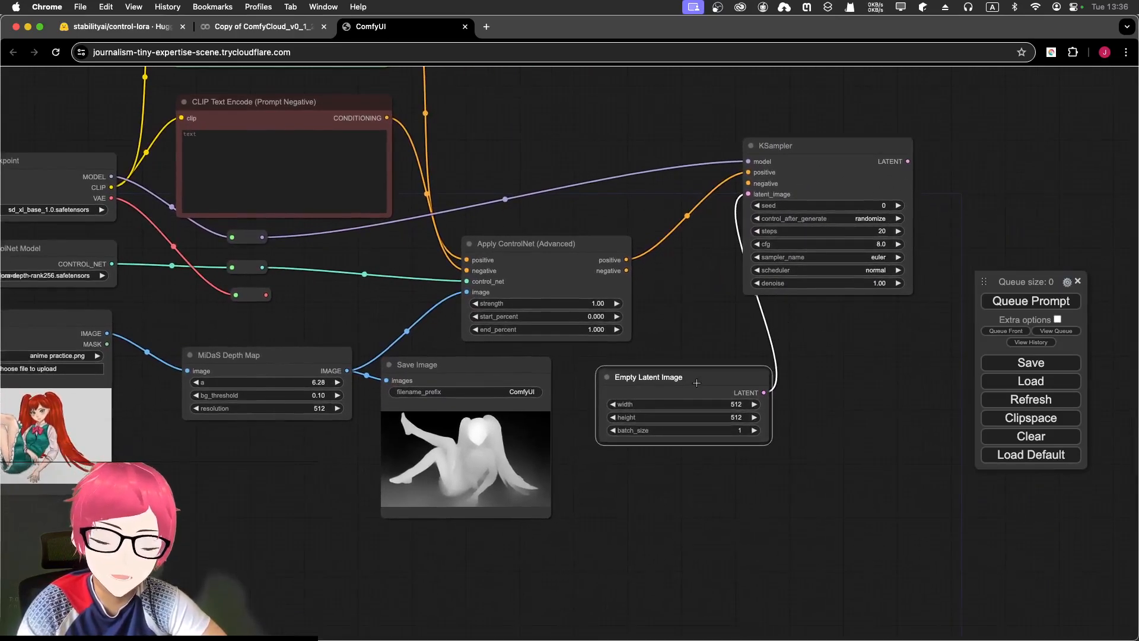
pyautogui.click(712, 404)
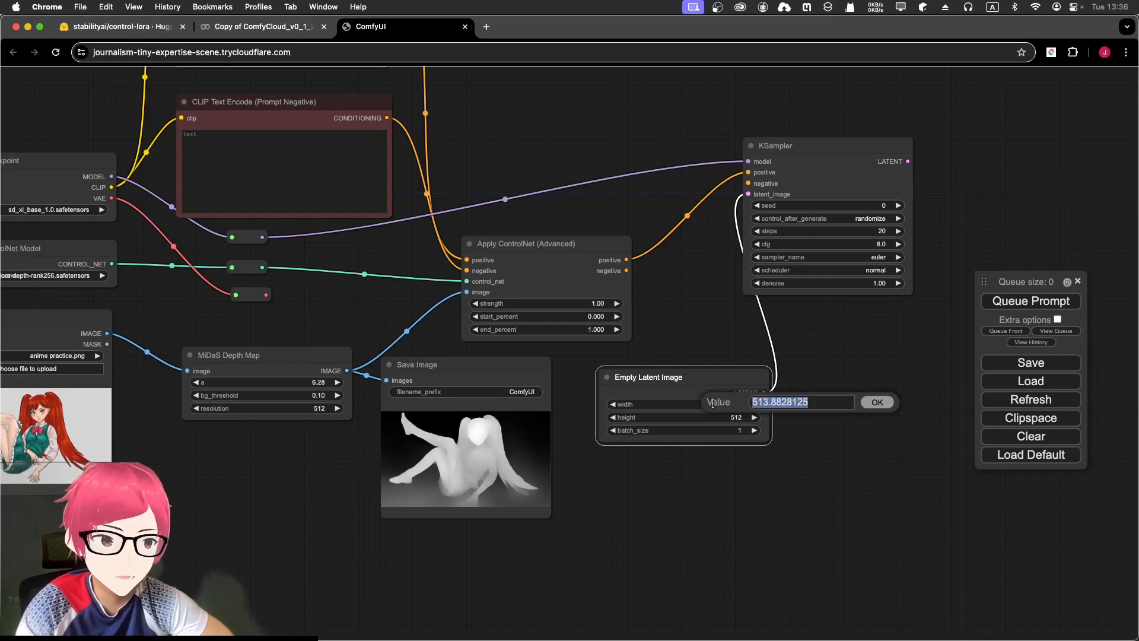
pyautogui.write('1024')
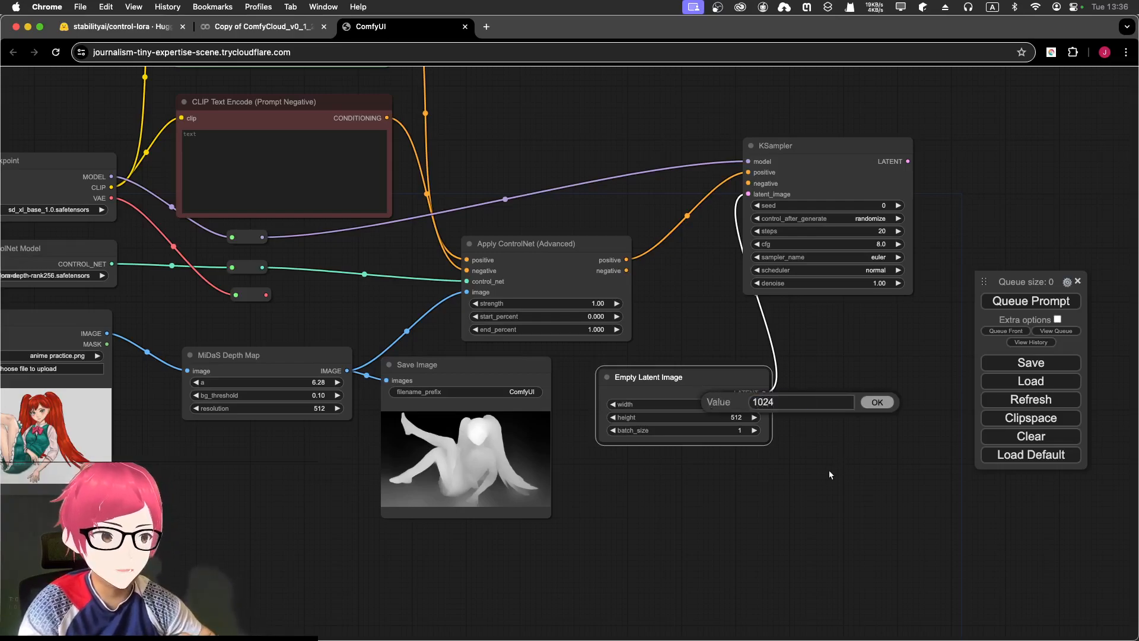
pyautogui.click(876, 403)
pyautogui.click(731, 417)
pyautogui.write('1024')
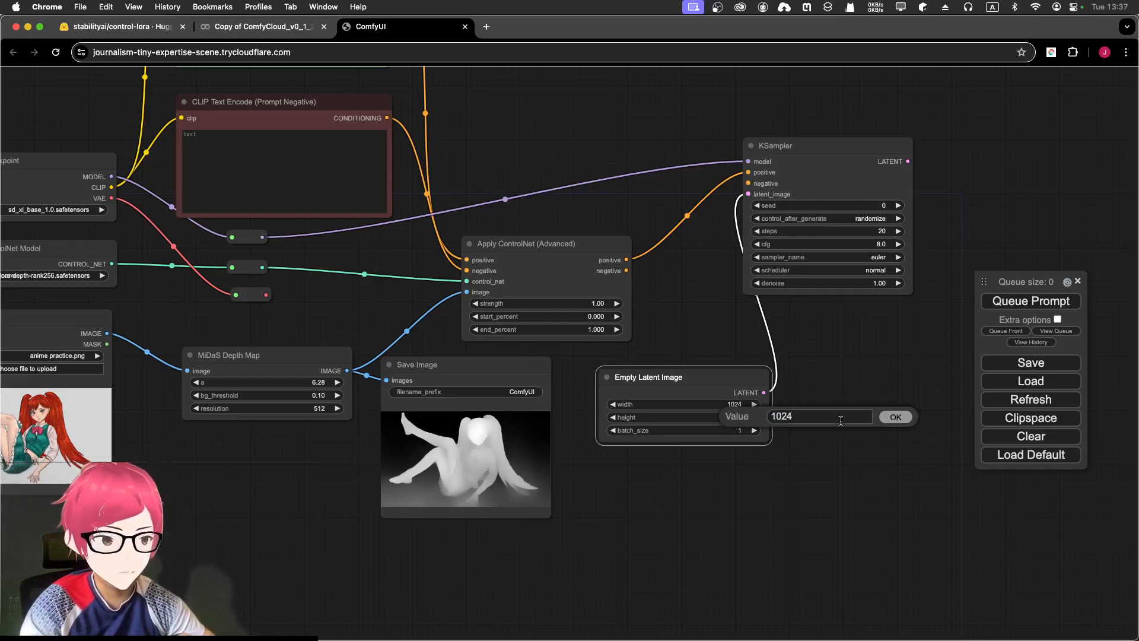
pyautogui.click(892, 418)
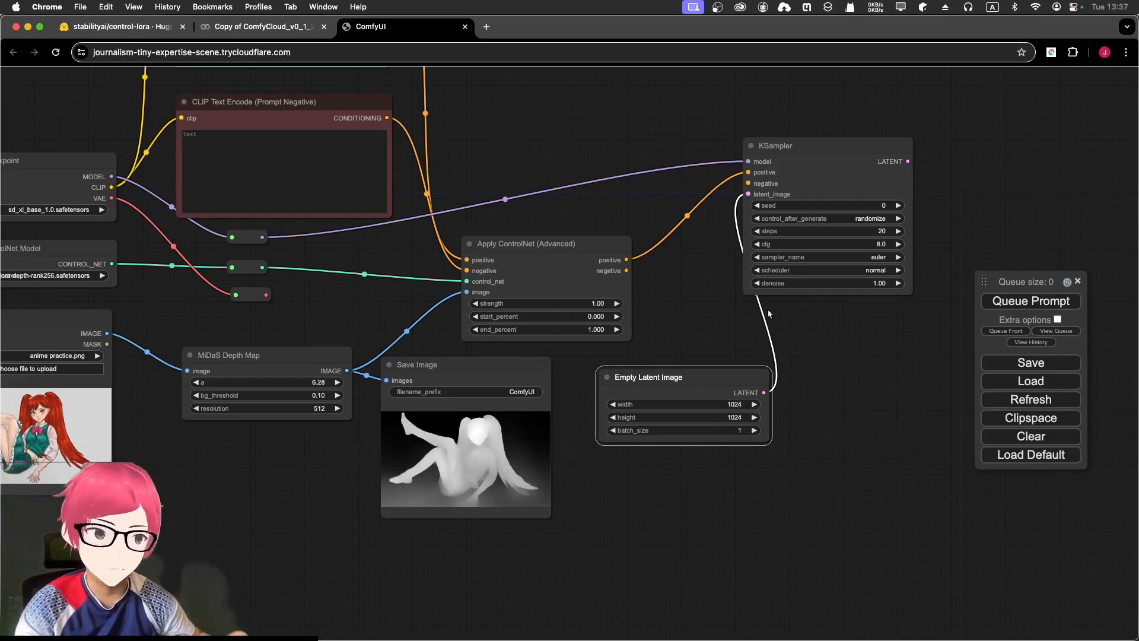
pyautogui.moveTo(707, 378); pyautogui.dragTo(673, 384)
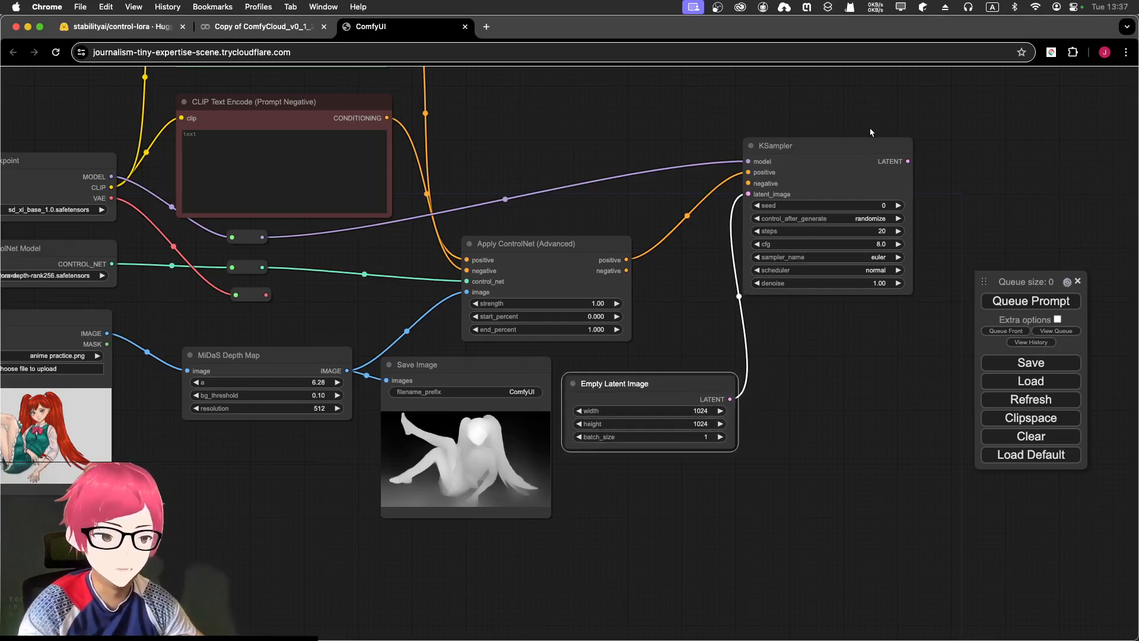
pyautogui.moveTo(846, 154); pyautogui.dragTo(880, 141)
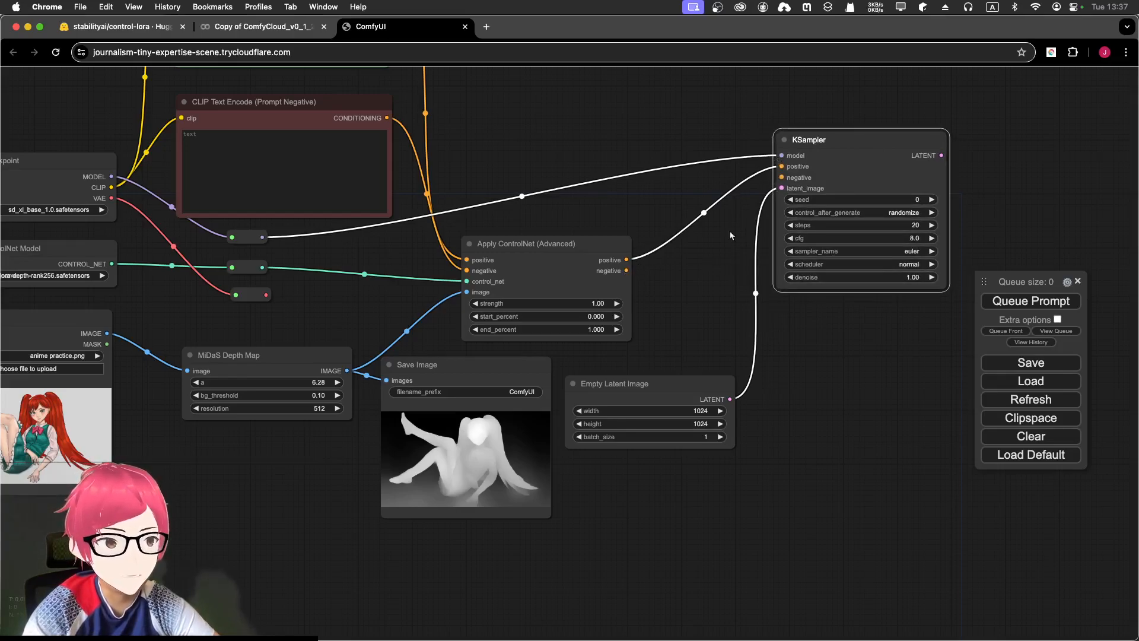
# - Connect Apply ControlNet's negative output to KSampler's negative input
pyautogui.moveTo(629, 270); pyautogui.dragTo(782, 178)
pyautogui.moveTo(986, 128); pyautogui.dragTo(795, 151)
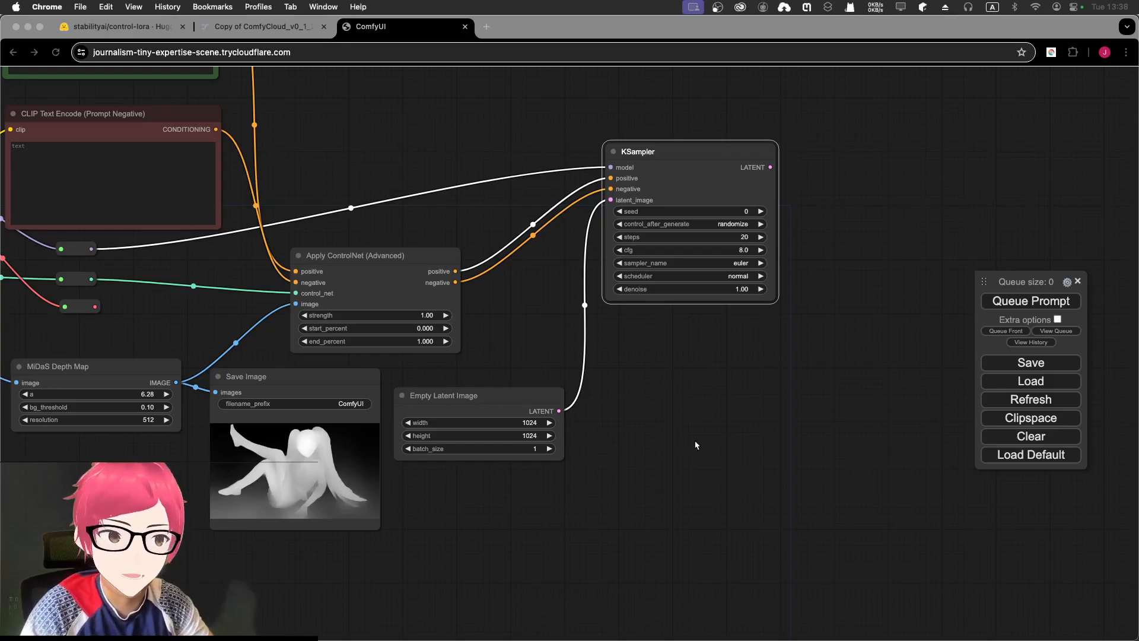
pyautogui.click(782, 219)
pyautogui.moveTo(839, 306); pyautogui.dragTo(767, 358)
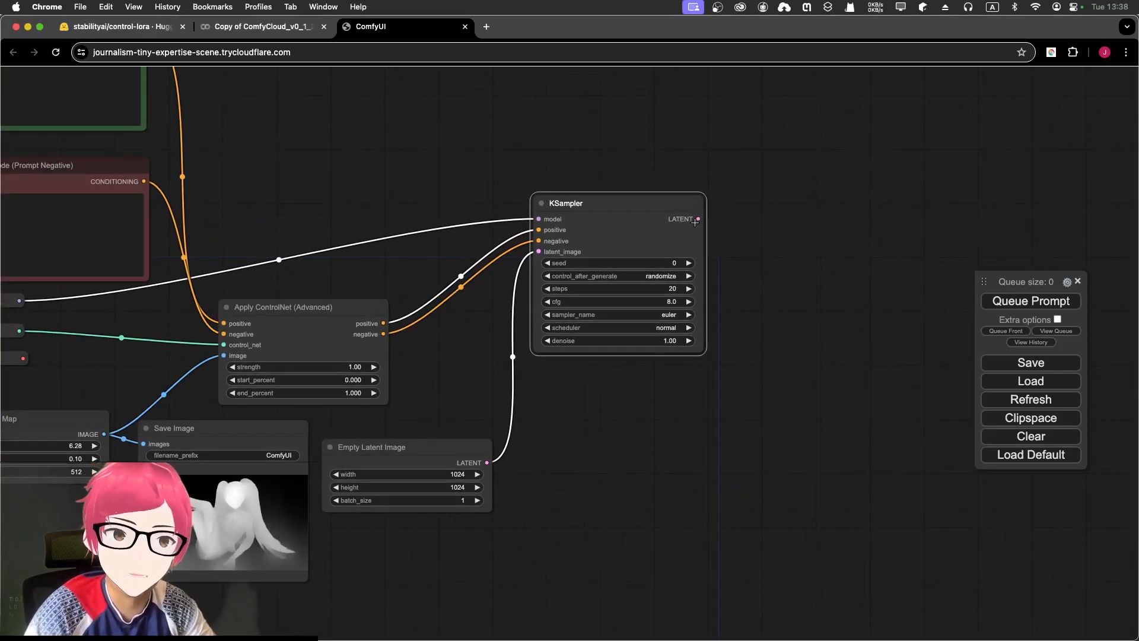
pyautogui.moveTo(698, 219); pyautogui.dragTo(797, 232)
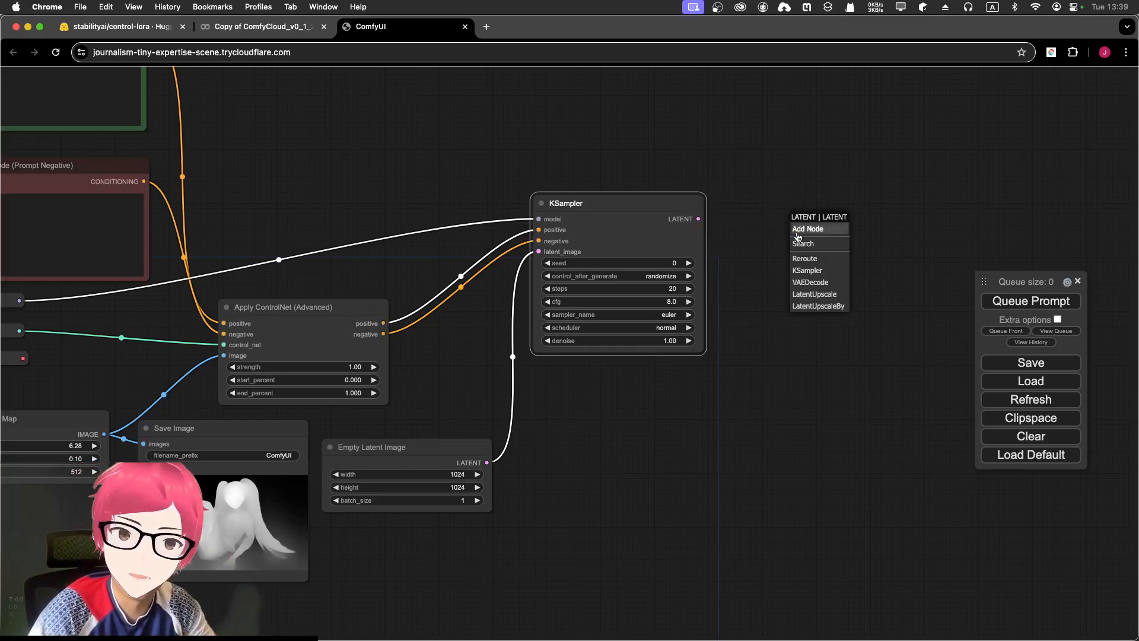
# - Add a VAE Decode node on KSampler's LATENT output
pyautogui.click(832, 287)
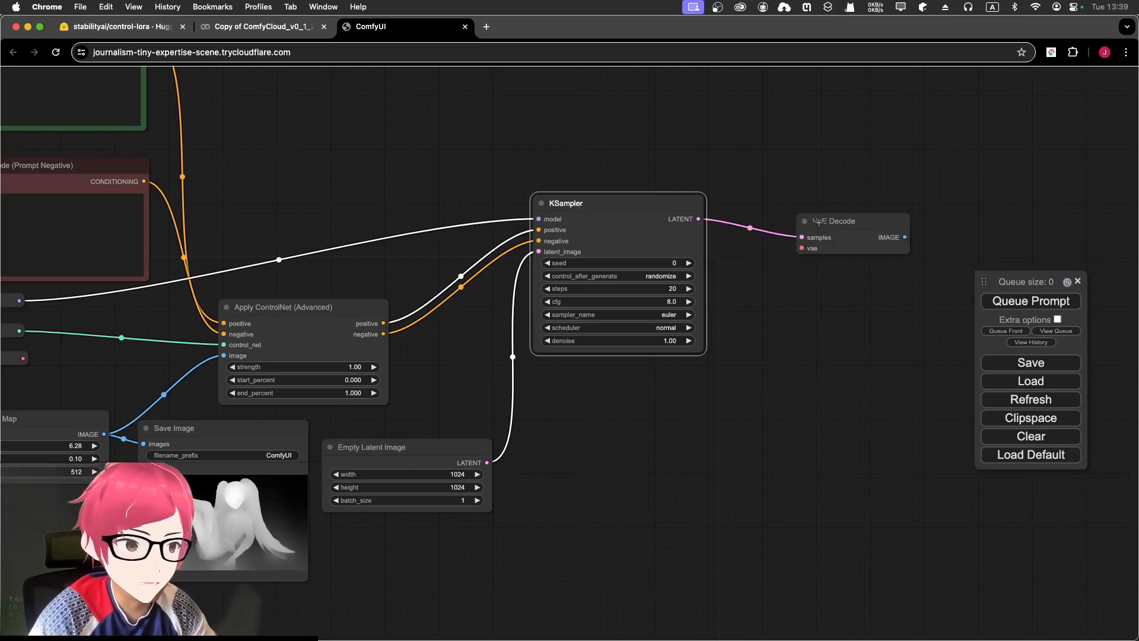
pyautogui.moveTo(818, 223); pyautogui.dragTo(822, 193)
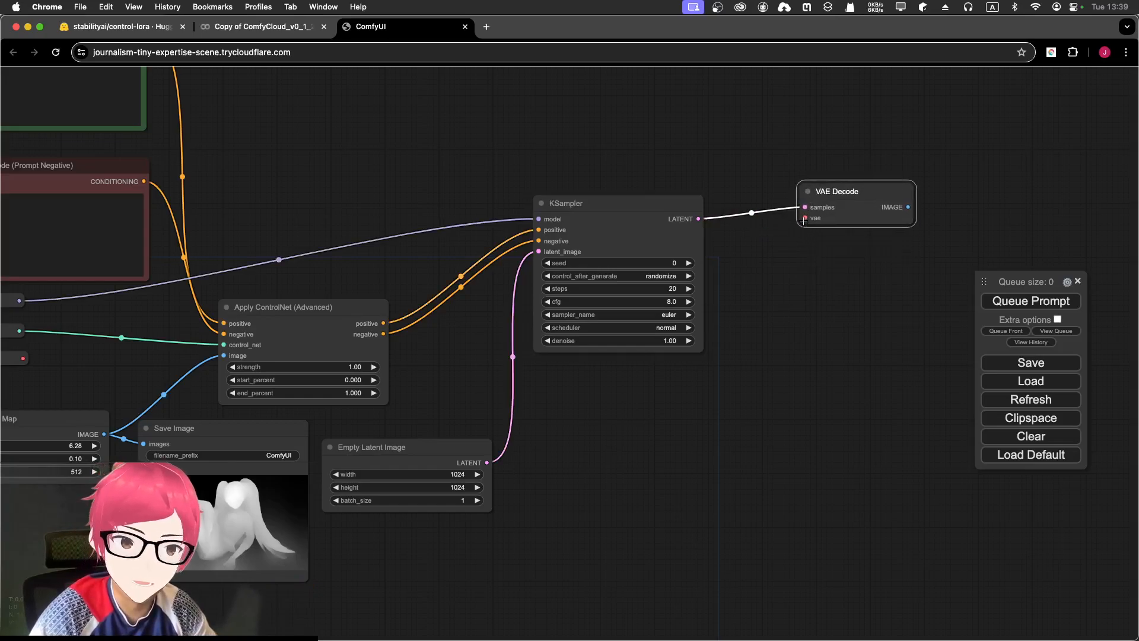
pyautogui.moveTo(326, 183); pyautogui.dragTo(546, 172)
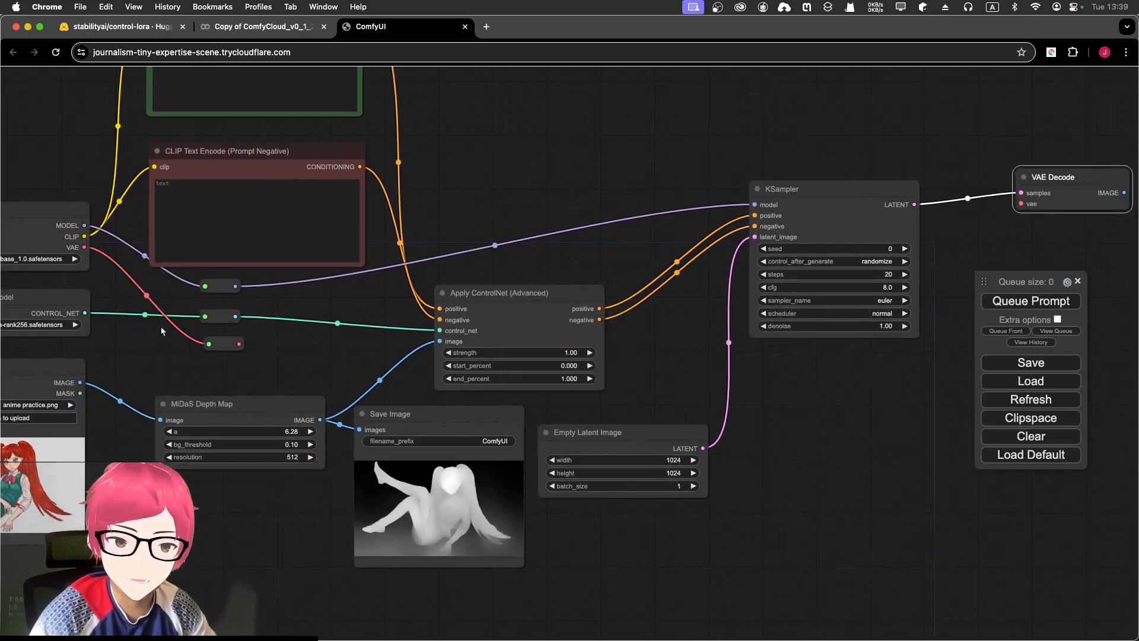
# - Feed VAE Decode's vae input from the checkpoint VAE through a new reroute
pyautogui.moveTo(242, 344); pyautogui.dragTo(677, 105)
pyautogui.click(558, 187)
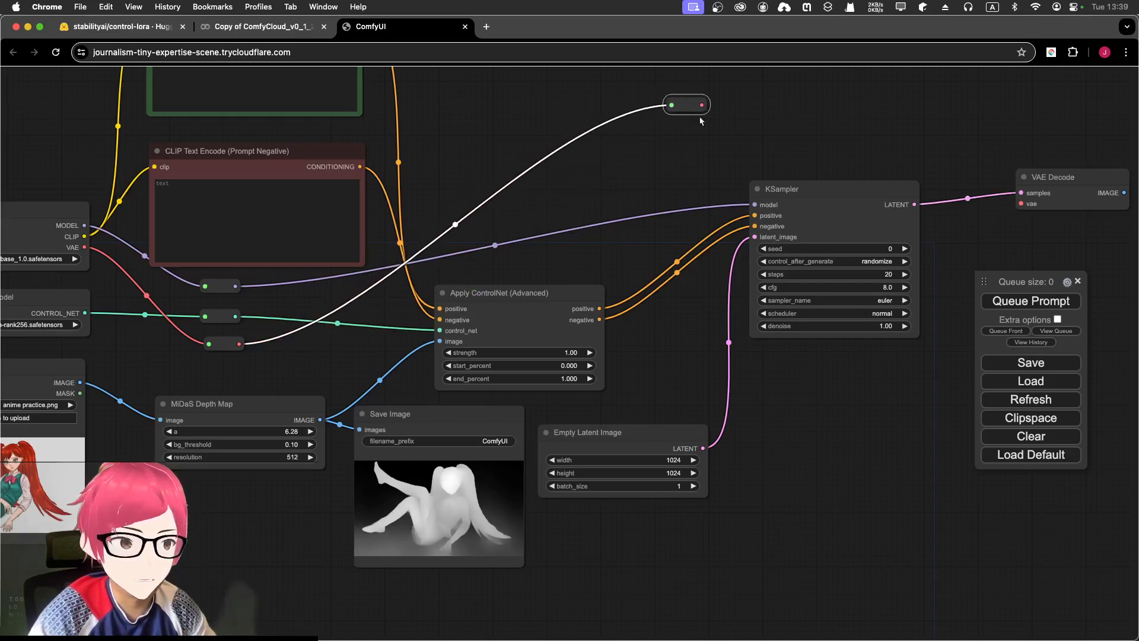
pyautogui.scroll(-1, 677, 105)
pyautogui.moveTo(602, 142); pyautogui.dragTo(338, 180)
pyautogui.moveTo(439, 145); pyautogui.dragTo(715, 119)
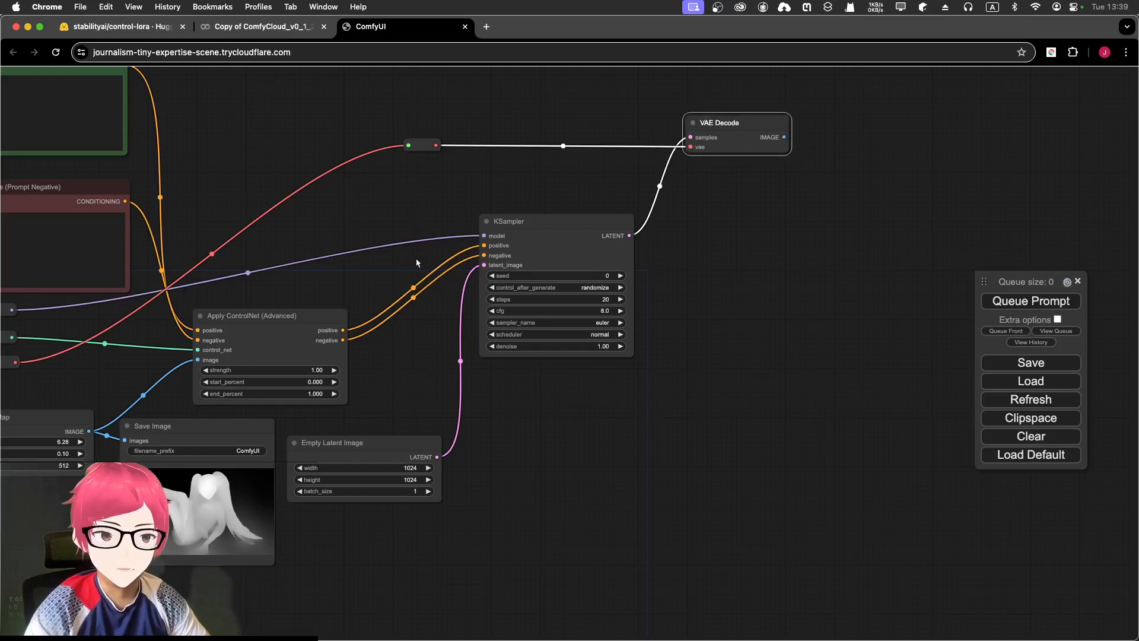
pyautogui.scroll(-3, 356, 214)
pyautogui.moveTo(351, 208); pyautogui.dragTo(532, 231)
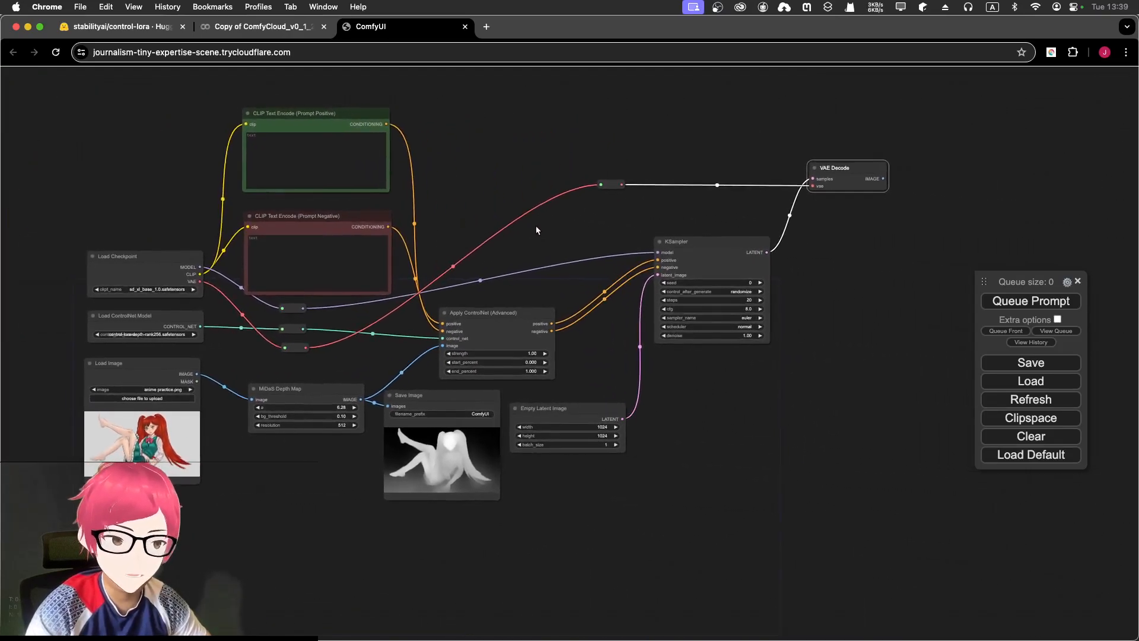
pyautogui.scroll(6, 910, 248)
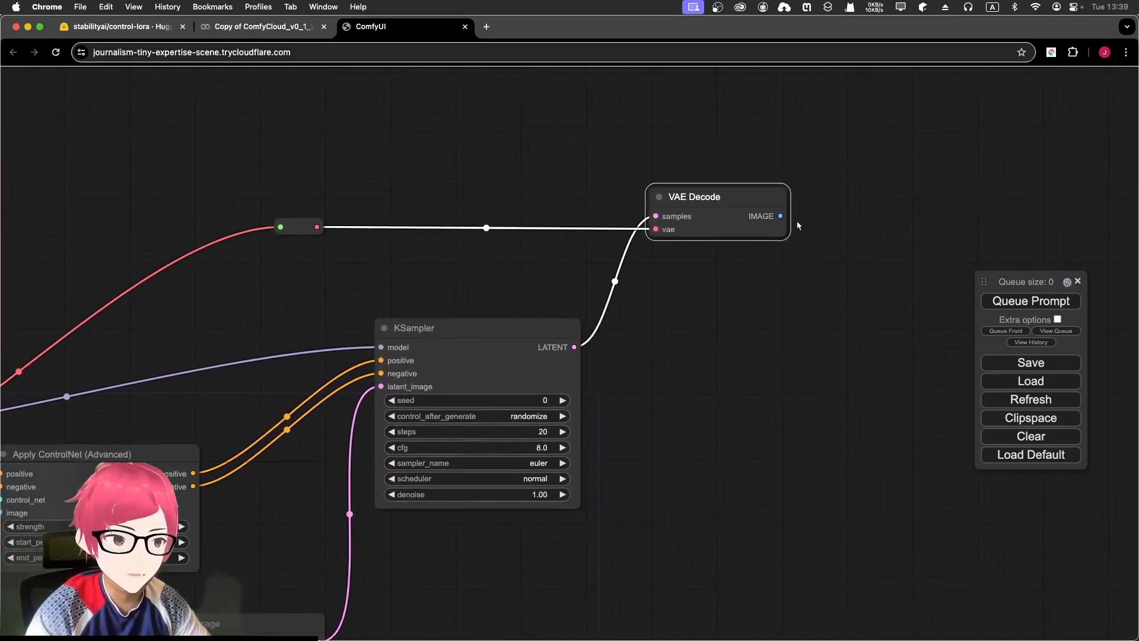
# - Send VAE Decode's IMAGE output to new Save Image and Preview Image nodes
pyautogui.moveTo(782, 215); pyautogui.dragTo(875, 203)
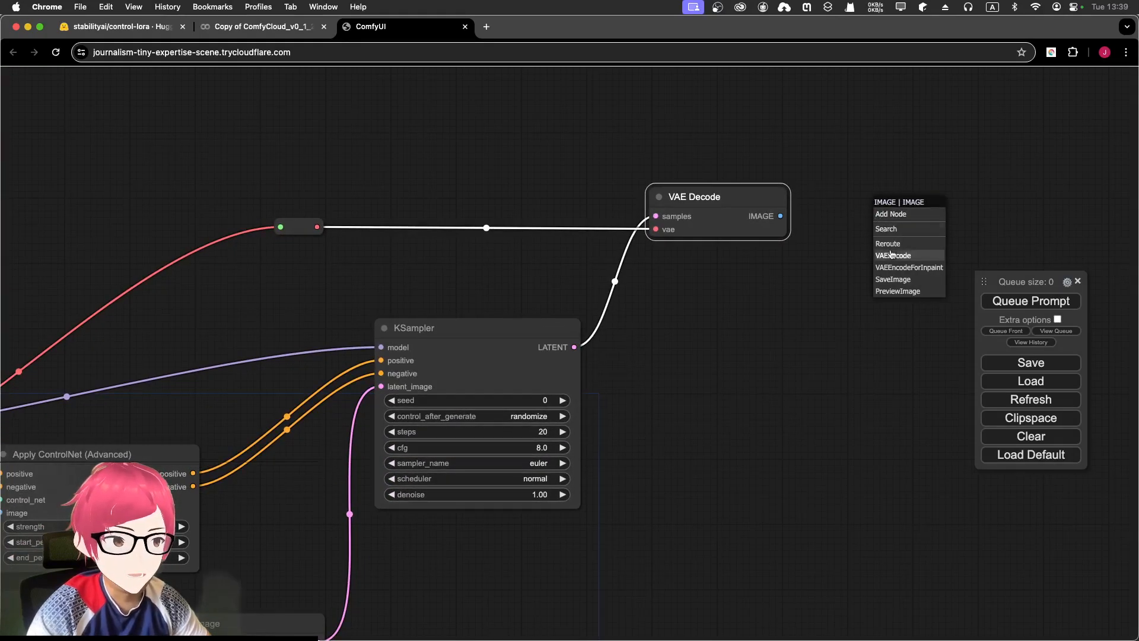
pyautogui.click(892, 279)
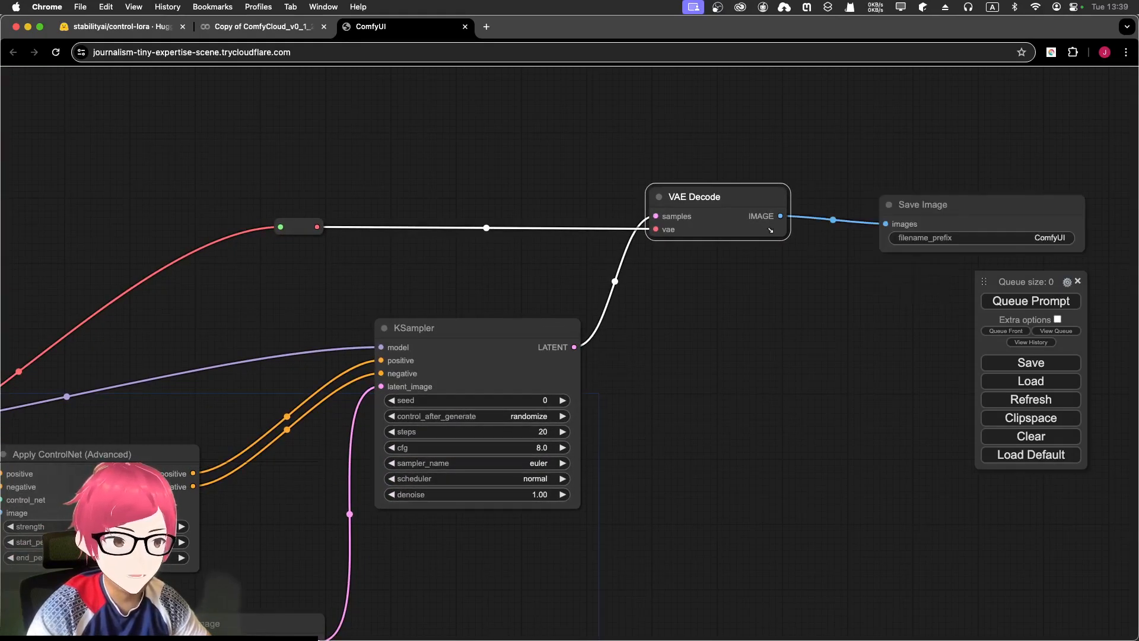
pyautogui.moveTo(780, 216); pyautogui.dragTo(826, 292)
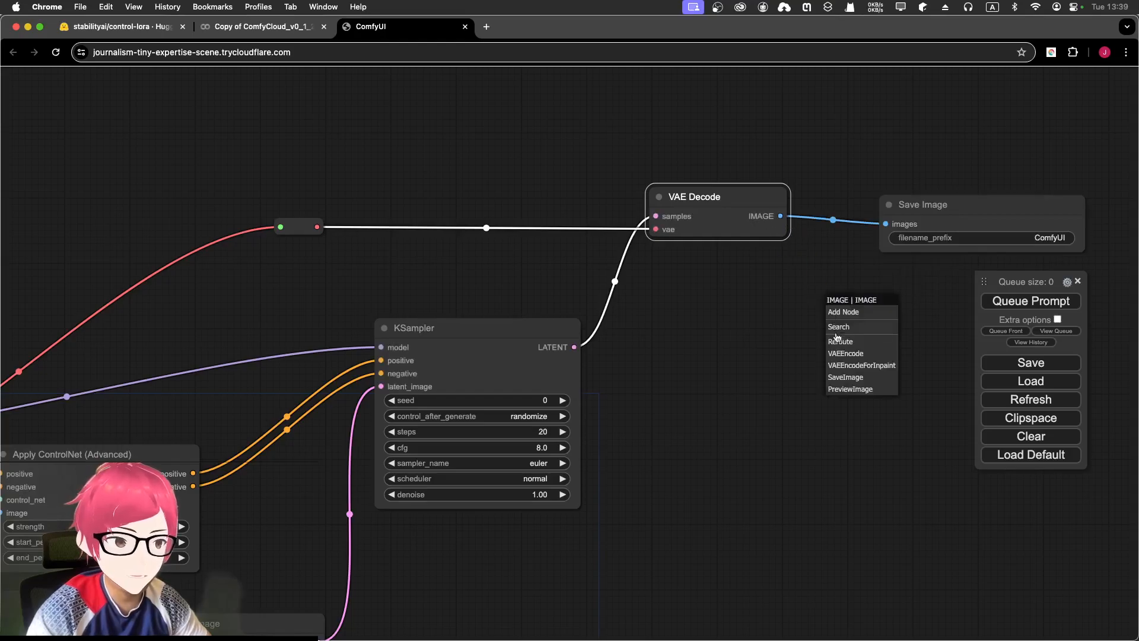
pyautogui.click(842, 389)
pyautogui.moveTo(872, 295); pyautogui.dragTo(919, 441)
pyautogui.scroll(-4, 786, 378)
pyautogui.scroll(-5, 746, 337)
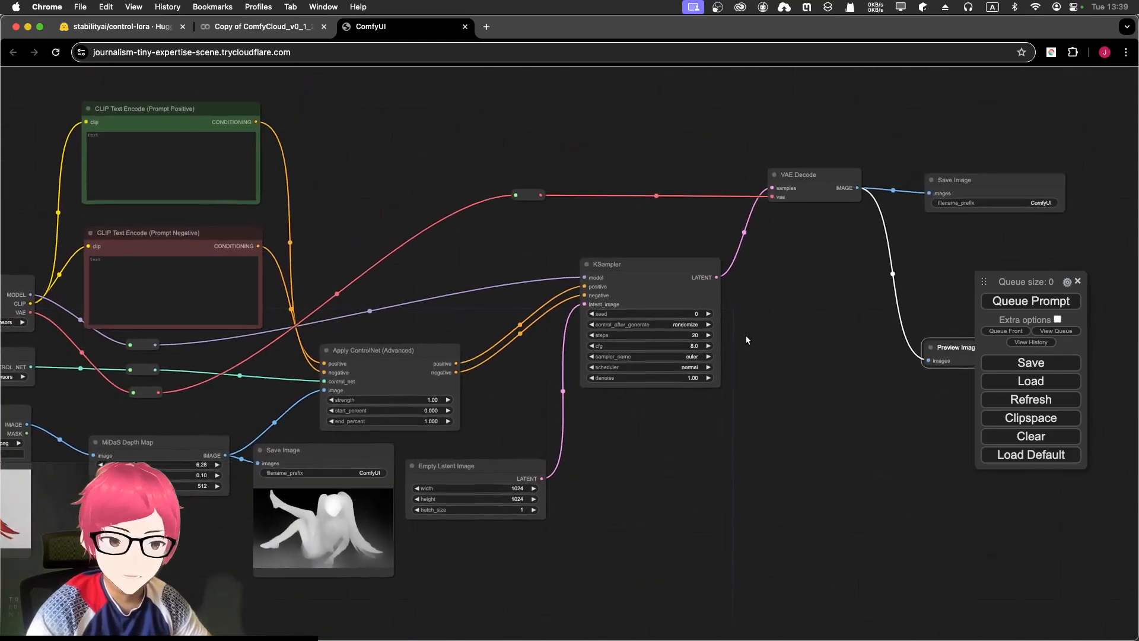
pyautogui.moveTo(485, 260); pyautogui.dragTo(462, 257)
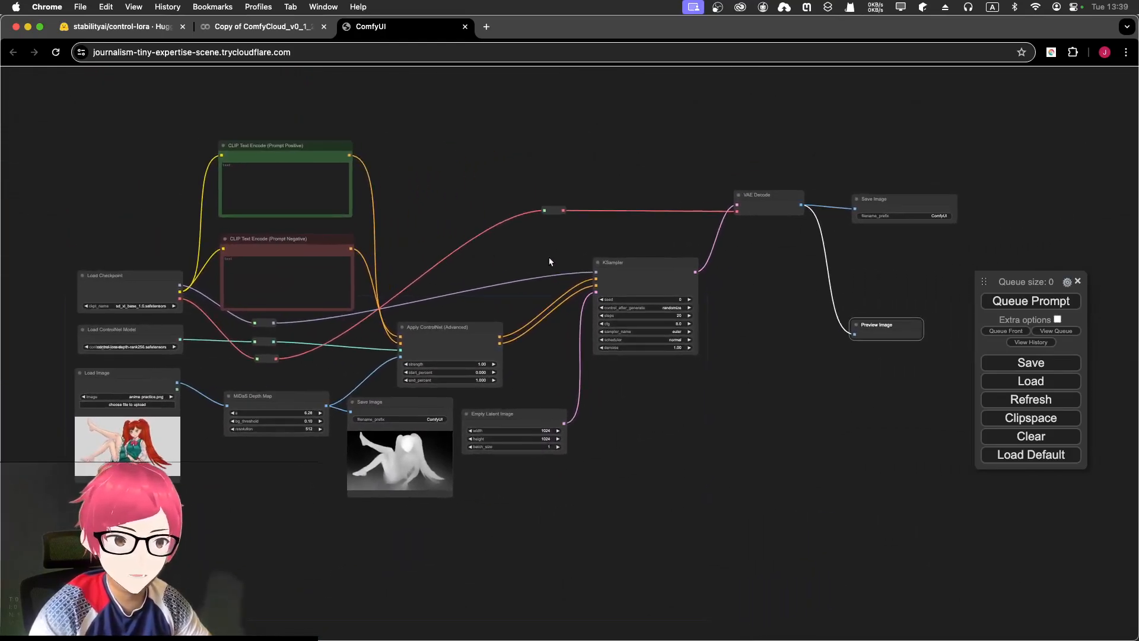
# - Queue the workflow for generation
pyautogui.click(1022, 302)
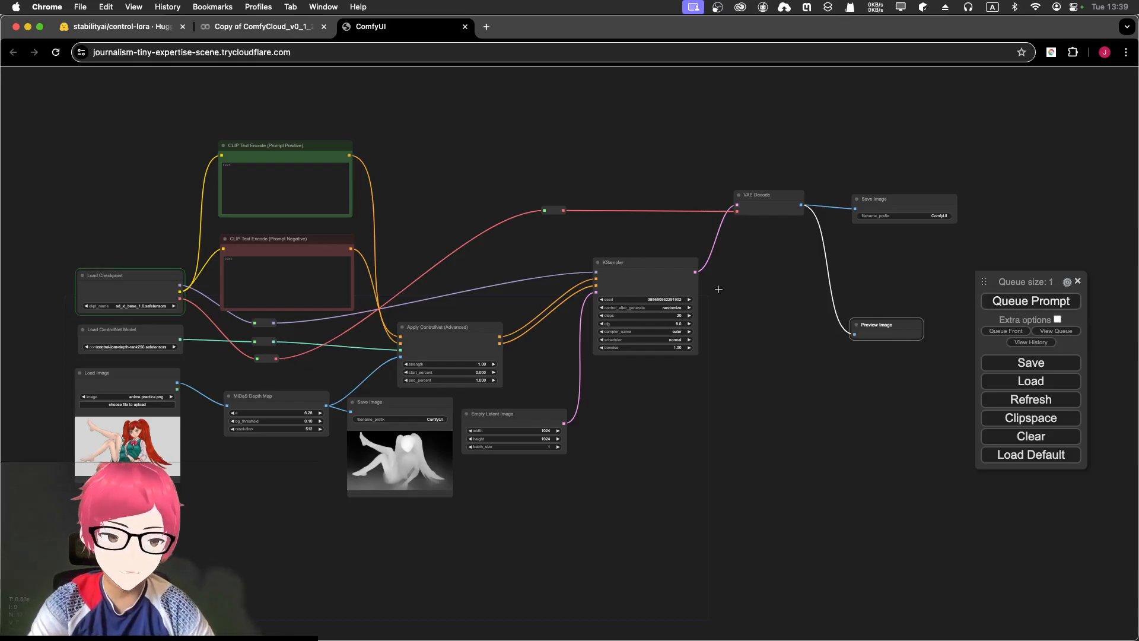
pyautogui.moveTo(615, 242); pyautogui.dragTo(786, 295)
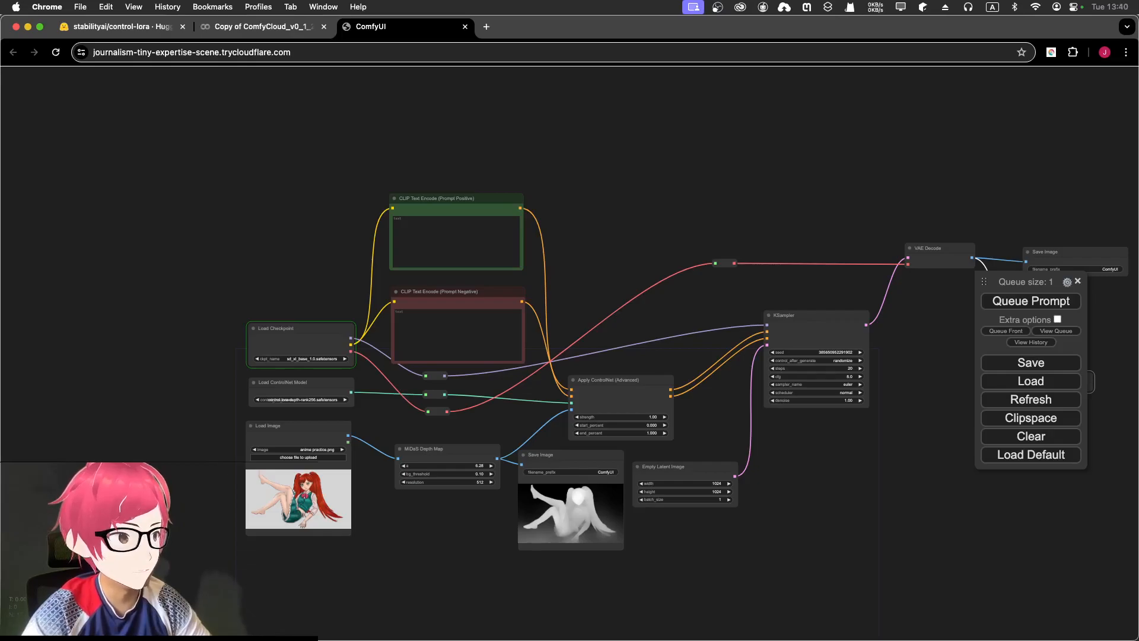
pyautogui.scroll(4, 584, 388)
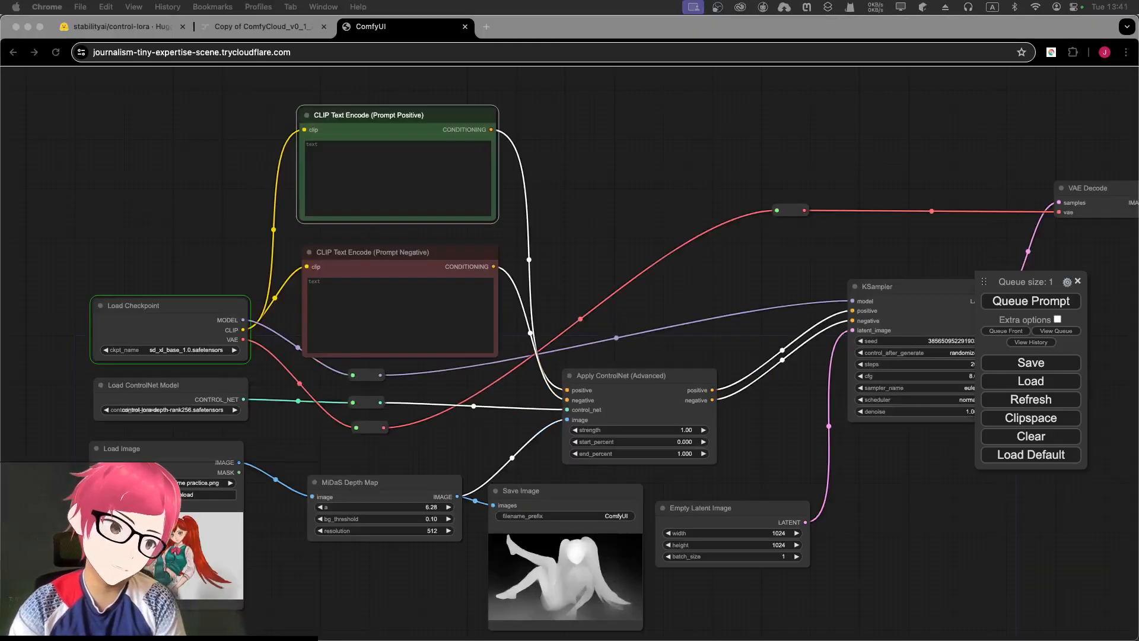
# - Type 'photo of a beautiful girl, JK uniform' into the positive prompt
pyautogui.click(438, 174)
pyautogui.scroll(6, 560, 150)
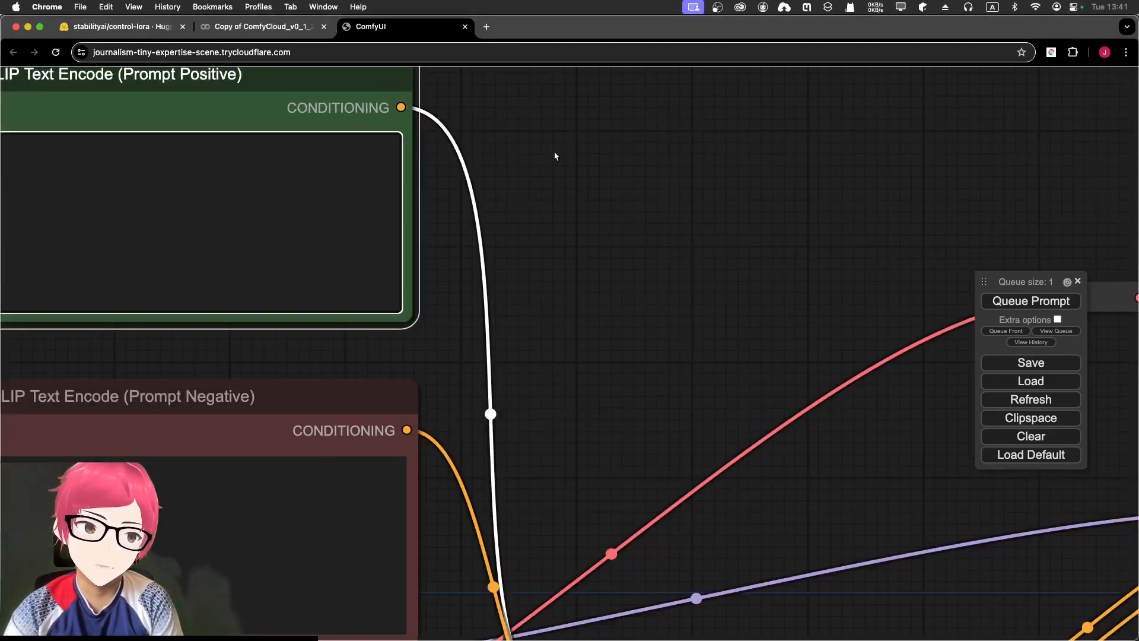
pyautogui.moveTo(658, 233); pyautogui.dragTo(900, 226)
pyautogui.click(603, 229)
pyautogui.write('phto')
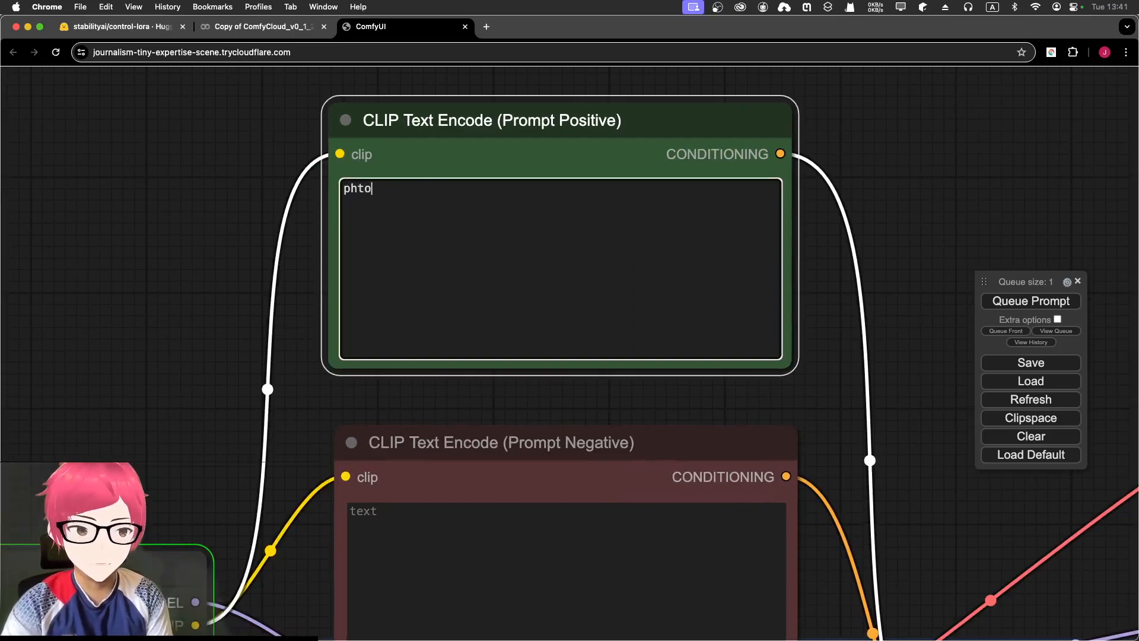
pyautogui.write('o')
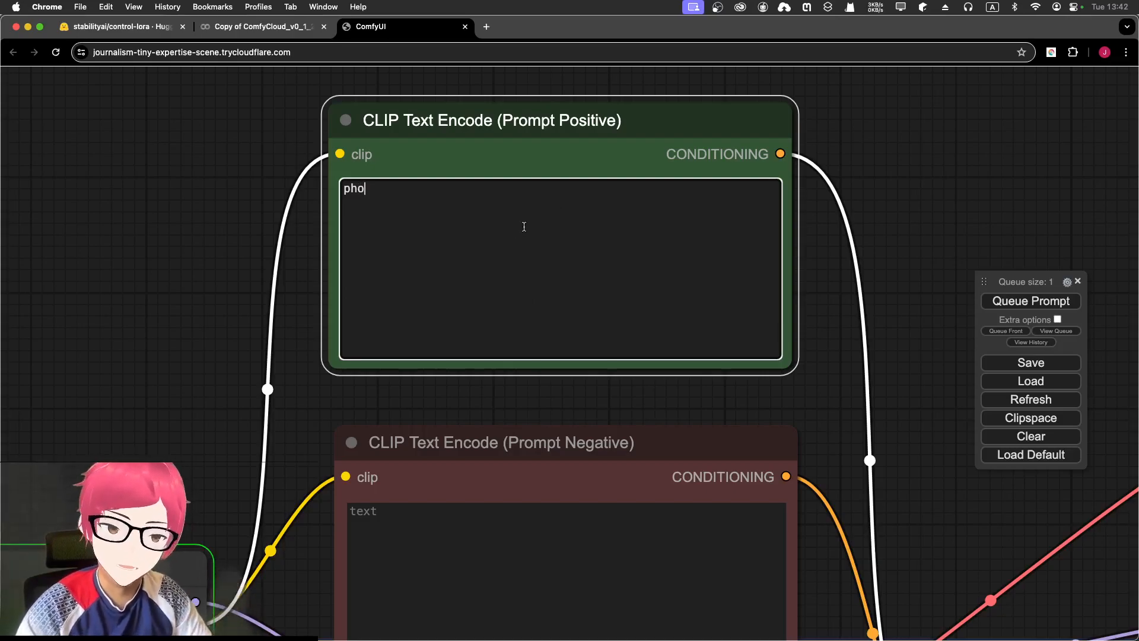
pyautogui.write('to')
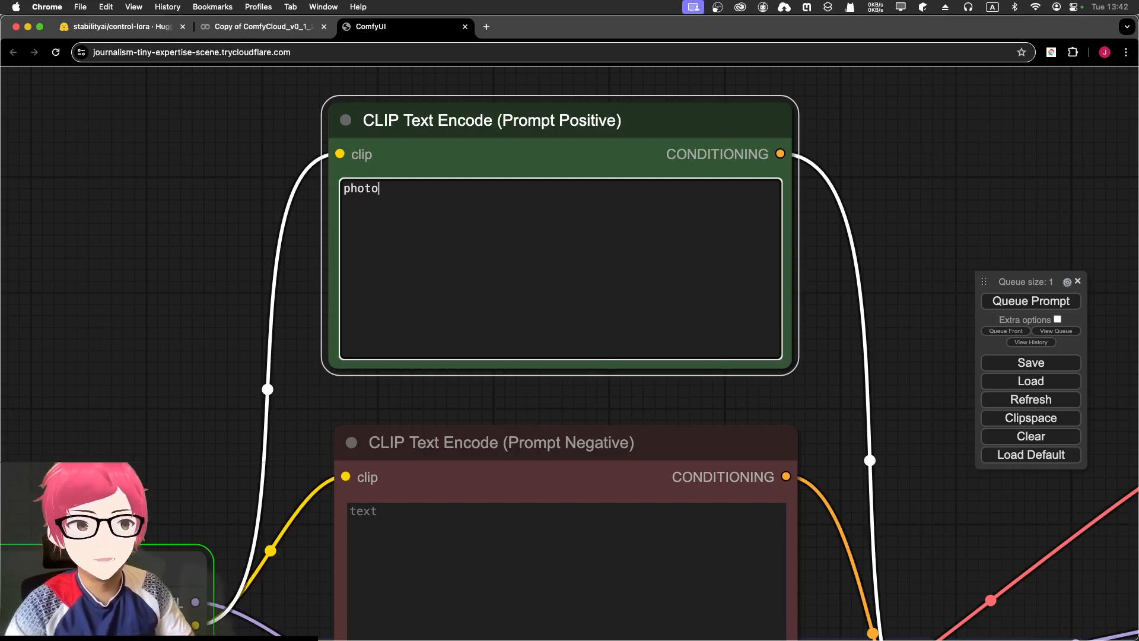
pyautogui.write(' of a beu')
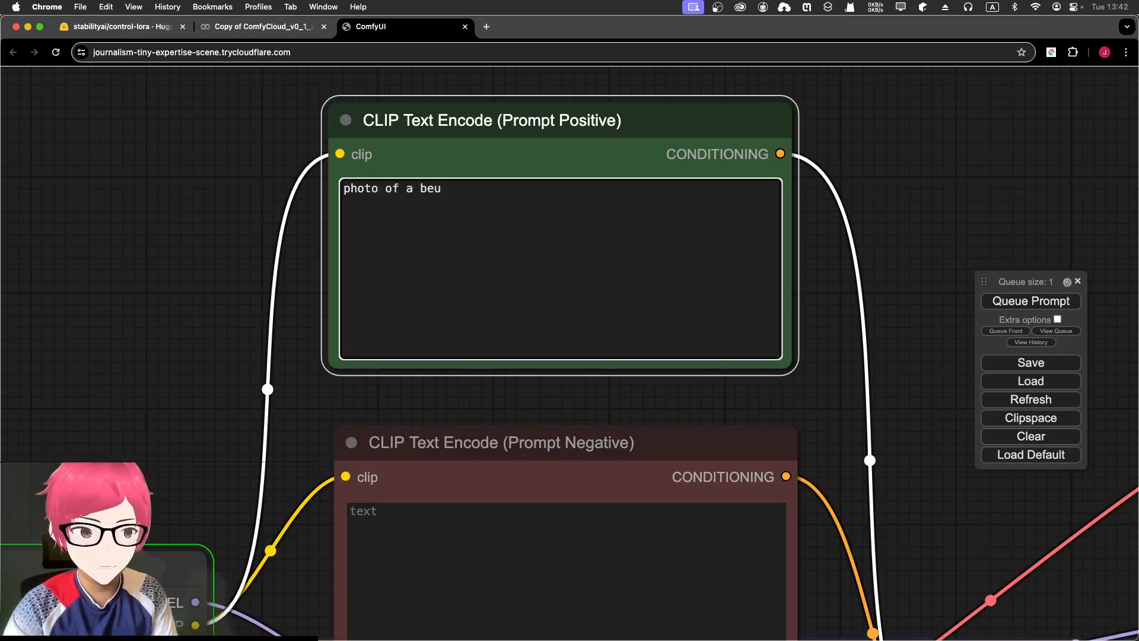
pyautogui.press('BackSpace')
pyautogui.write('autif')
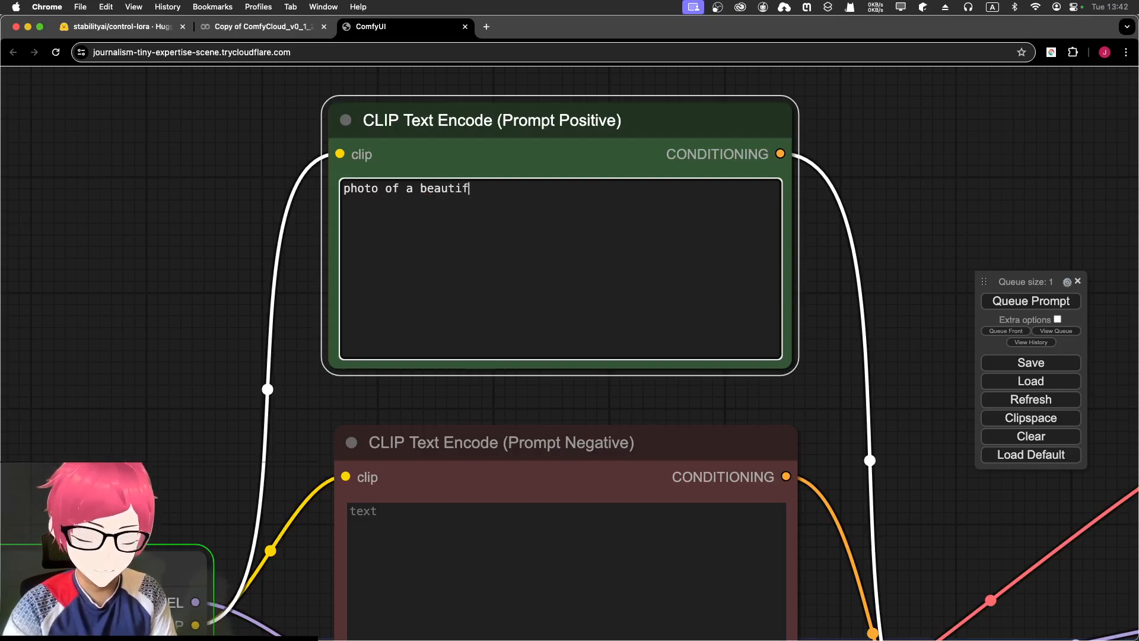
pyautogui.write('ul girl')
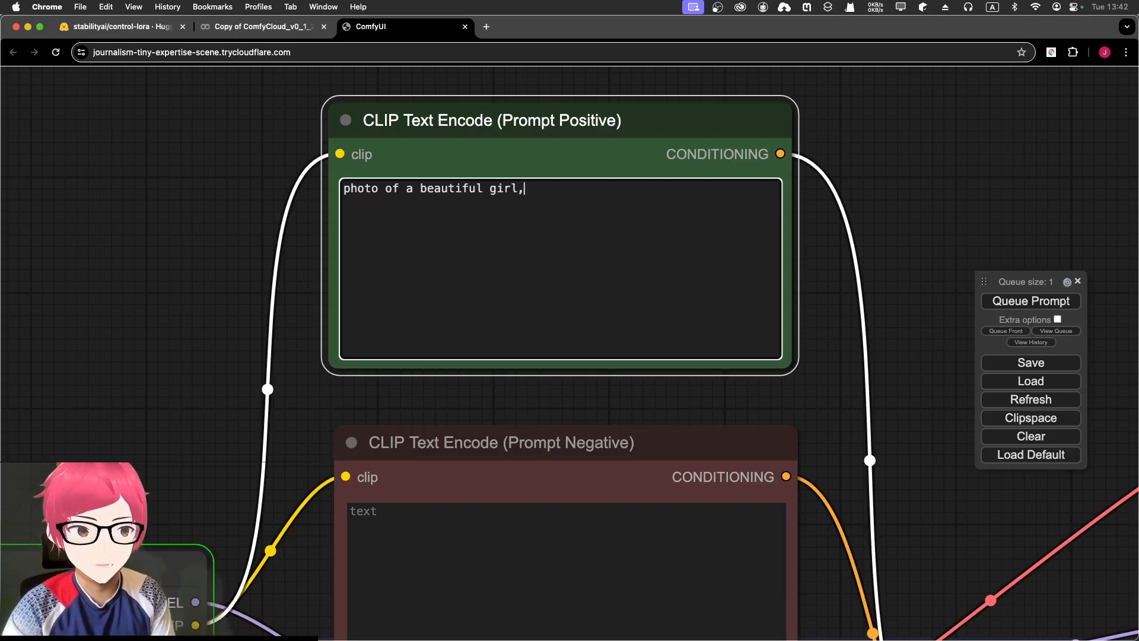
pyautogui.write(', JK uniform')
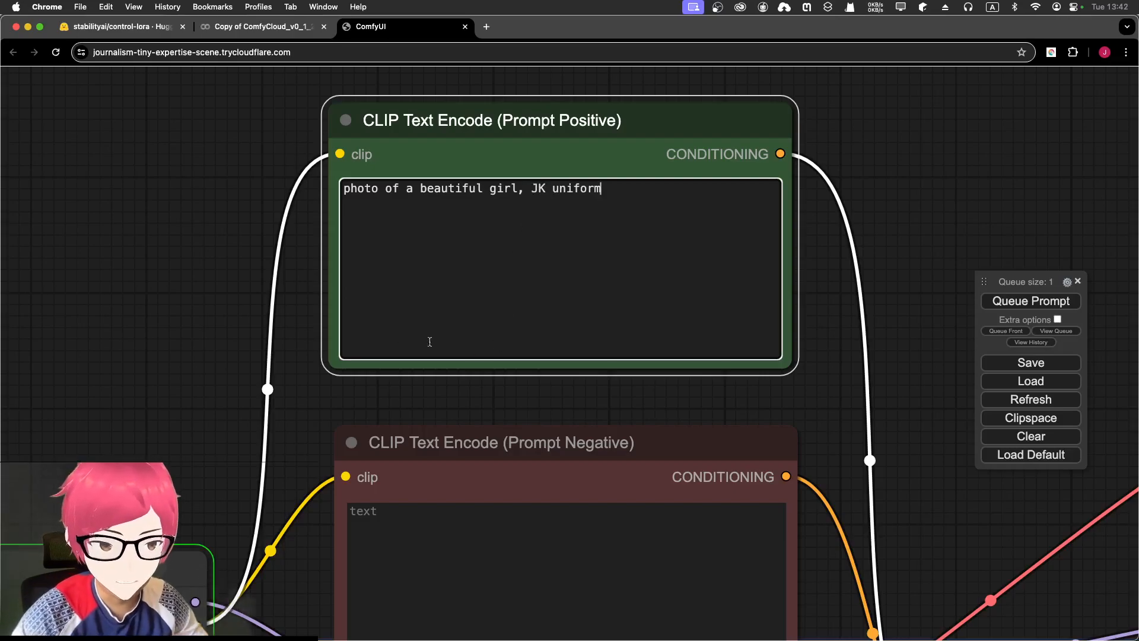
# - Append ', red long hair,' to the positive prompt
pyautogui.scroll(-6, 233, 297)
pyautogui.moveTo(223, 457); pyautogui.dragTo(493, 204)
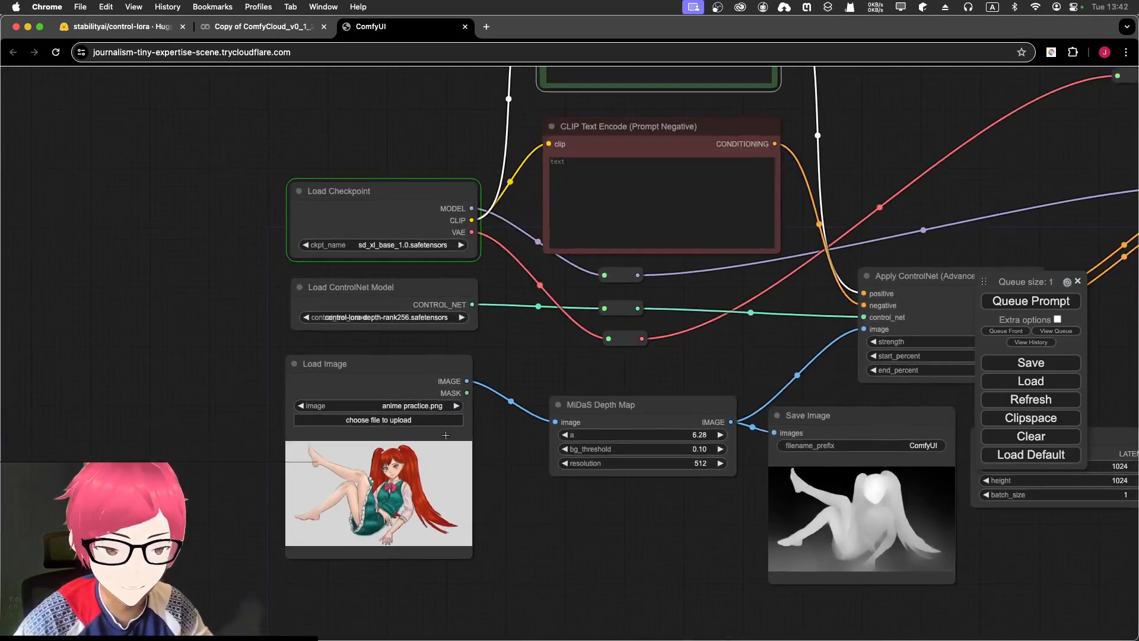
pyautogui.scroll(6, 446, 434)
pyautogui.moveTo(589, 256); pyautogui.dragTo(644, 486)
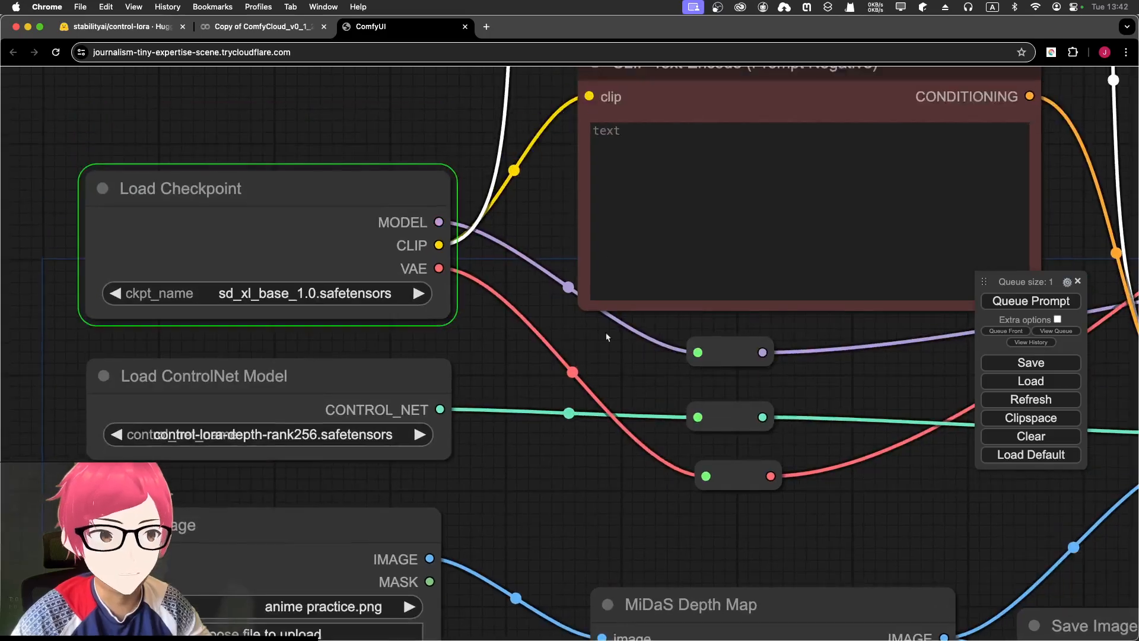
pyautogui.moveTo(557, 195); pyautogui.dragTo(424, 345)
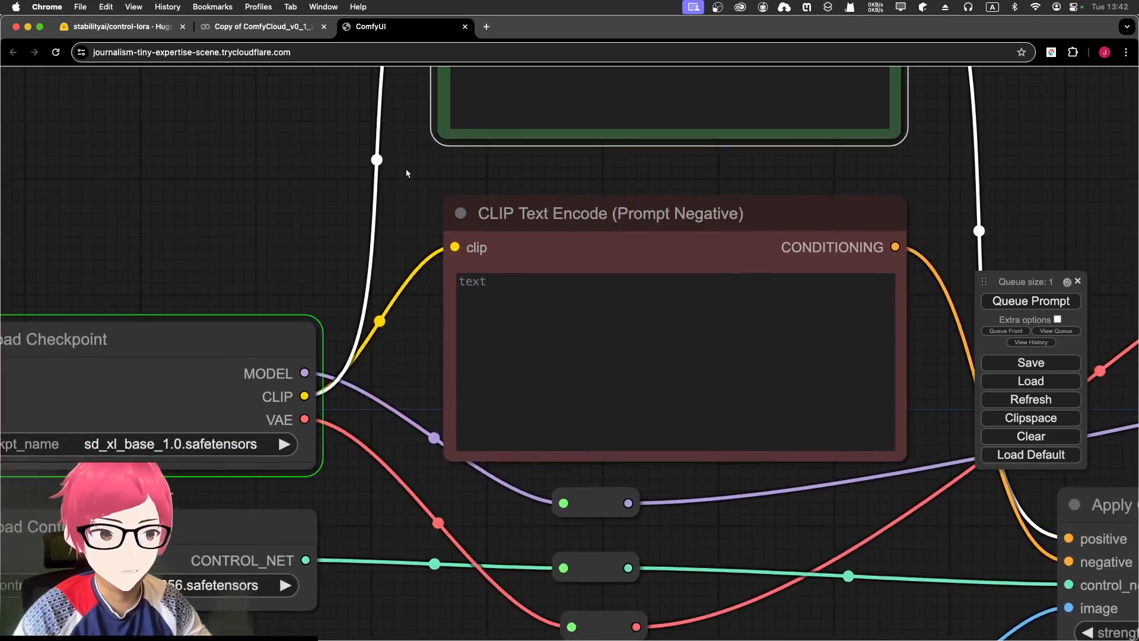
pyautogui.moveTo(413, 161); pyautogui.dragTo(369, 317)
pyautogui.click(674, 170)
pyautogui.write(', r')
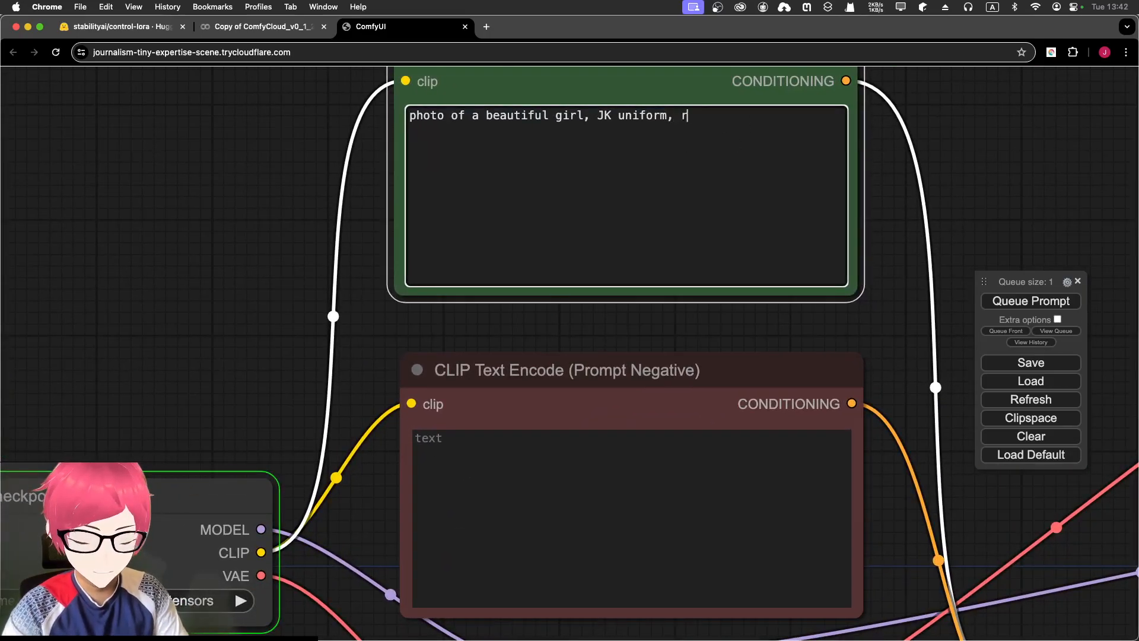
pyautogui.write('ed long hair,')
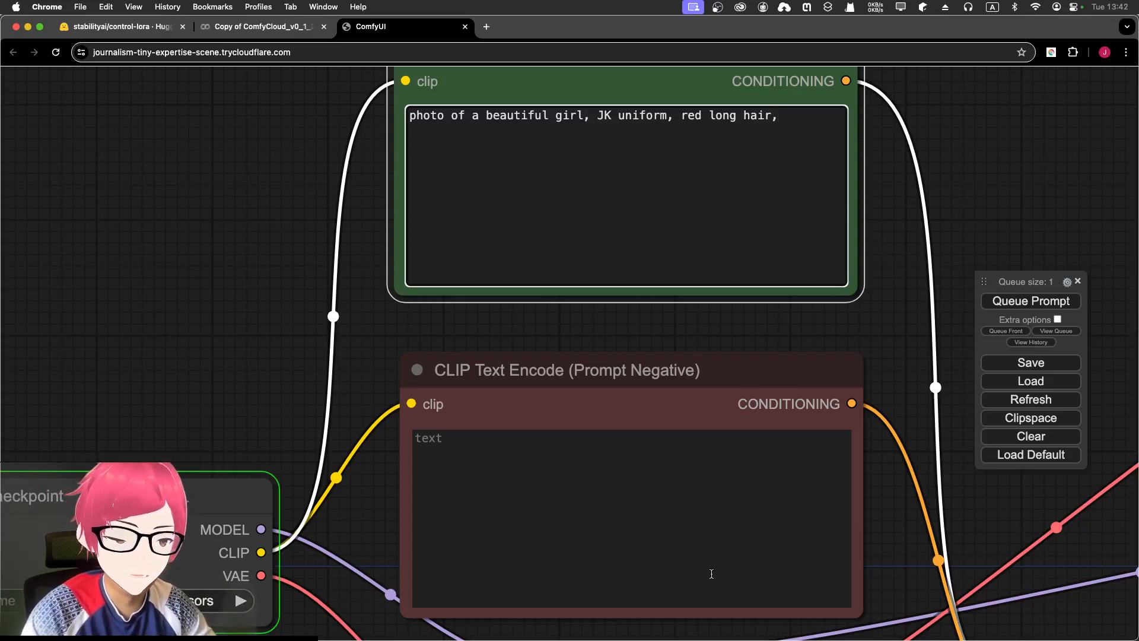
pyautogui.click(674, 534)
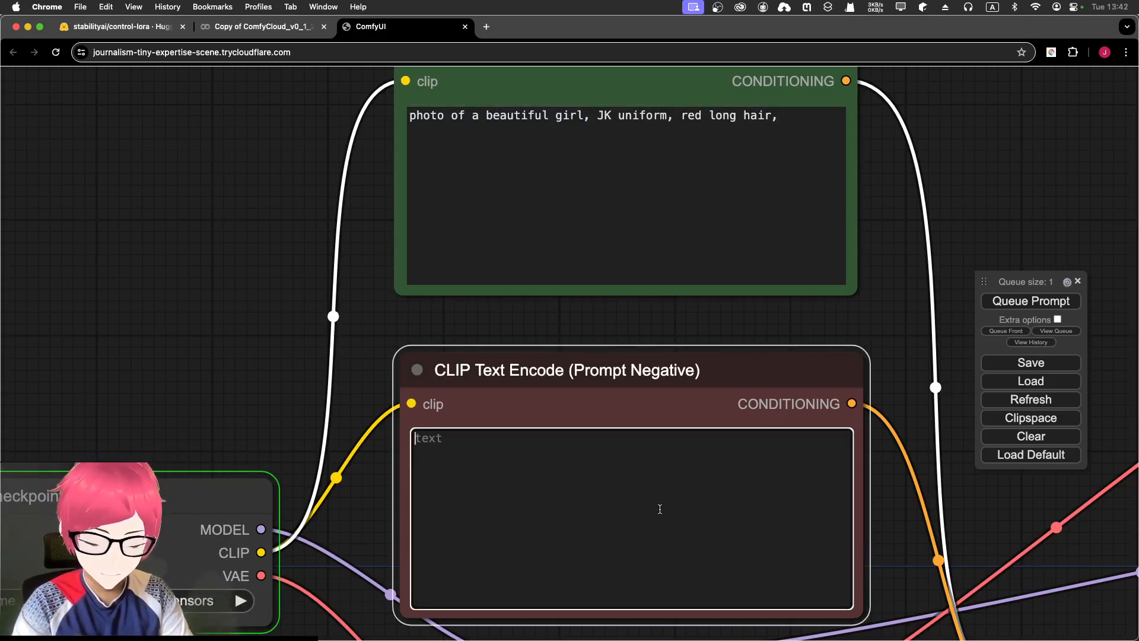
# - Enter 'bad,man' as the negative prompt
pyautogui.write('bad')
pyautogui.scroll(-2, 285, 356)
pyautogui.click(285, 354)
pyautogui.click(551, 423)
pyautogui.write(',man')
pyautogui.click(781, 326)
pyautogui.scroll(-3, 823, 324)
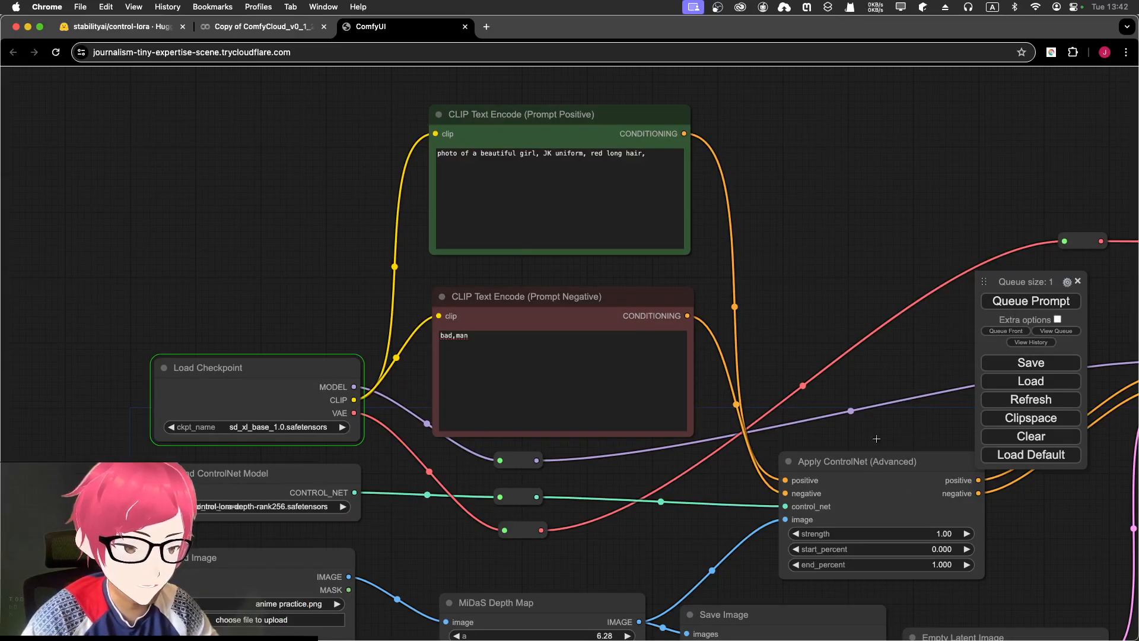
# - Pan over the KSampler, Empty Latent and source image nodes, then check the Colab log
pyautogui.moveTo(874, 431); pyautogui.dragTo(705, 324)
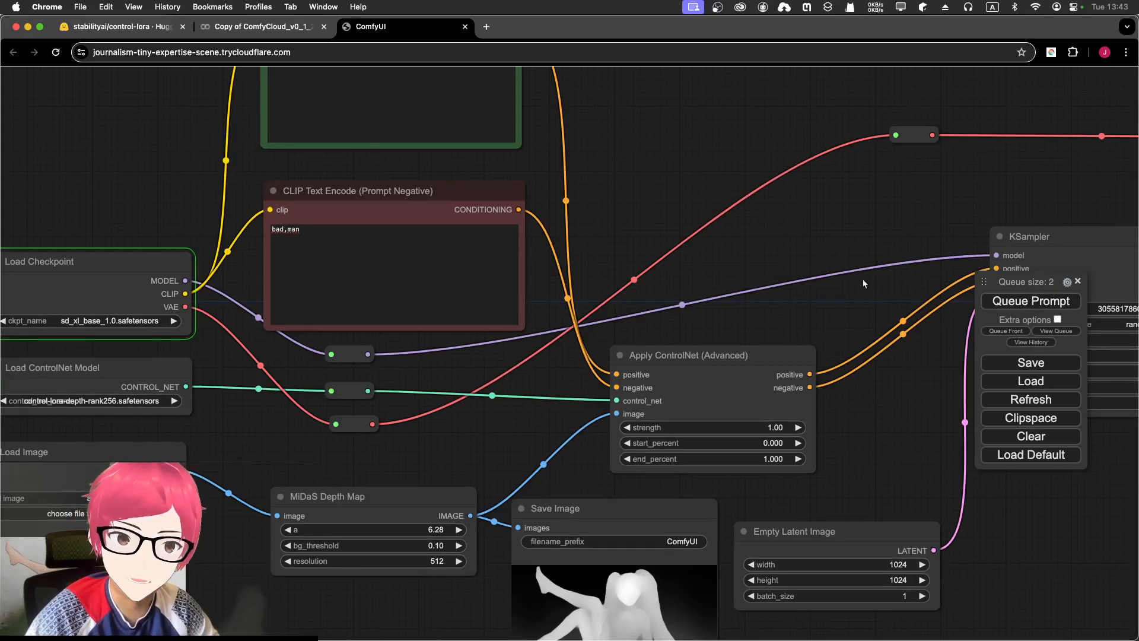
pyautogui.moveTo(636, 211); pyautogui.dragTo(846, 189)
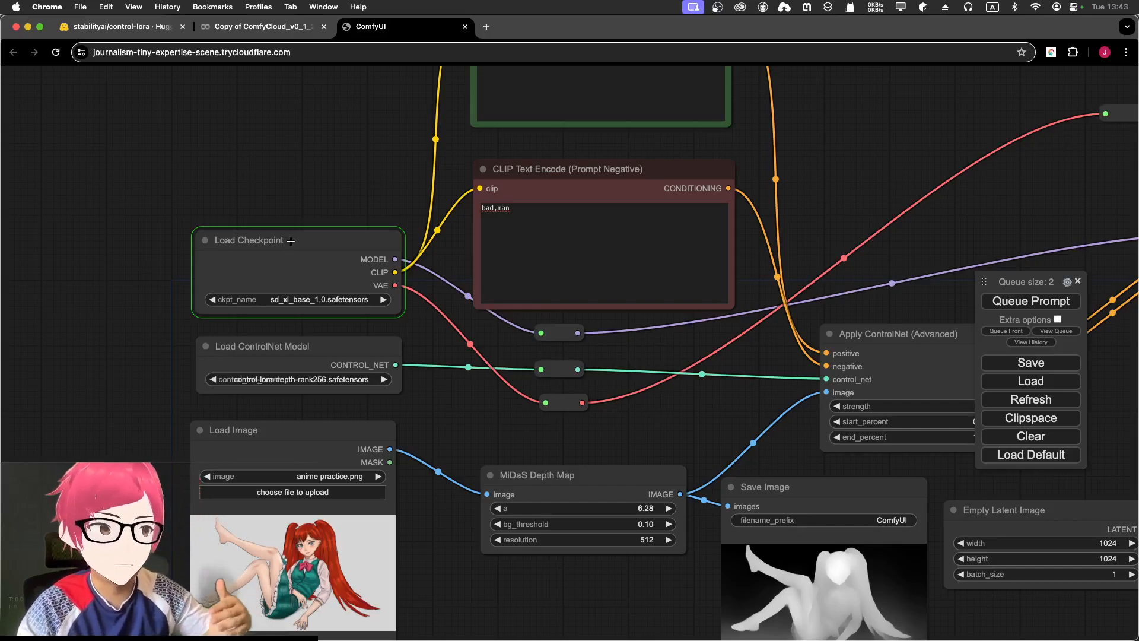
pyautogui.click(264, 26)
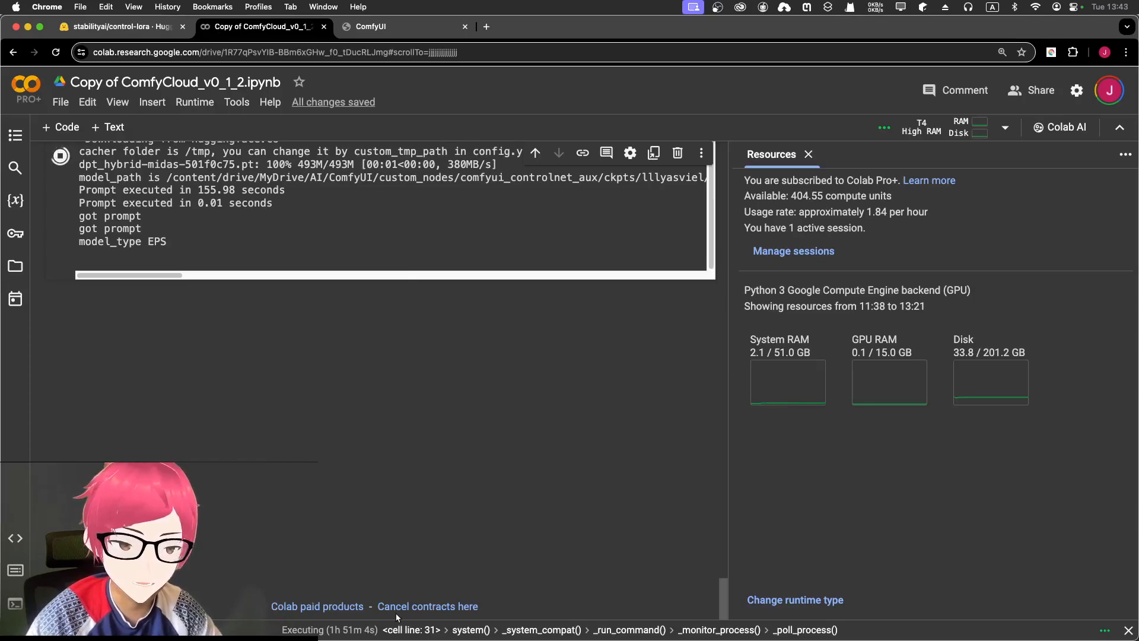
# - Read the Colab server log for the received prompts and return to the ComfyUI graph
pyautogui.scroll(3, 265, 407)
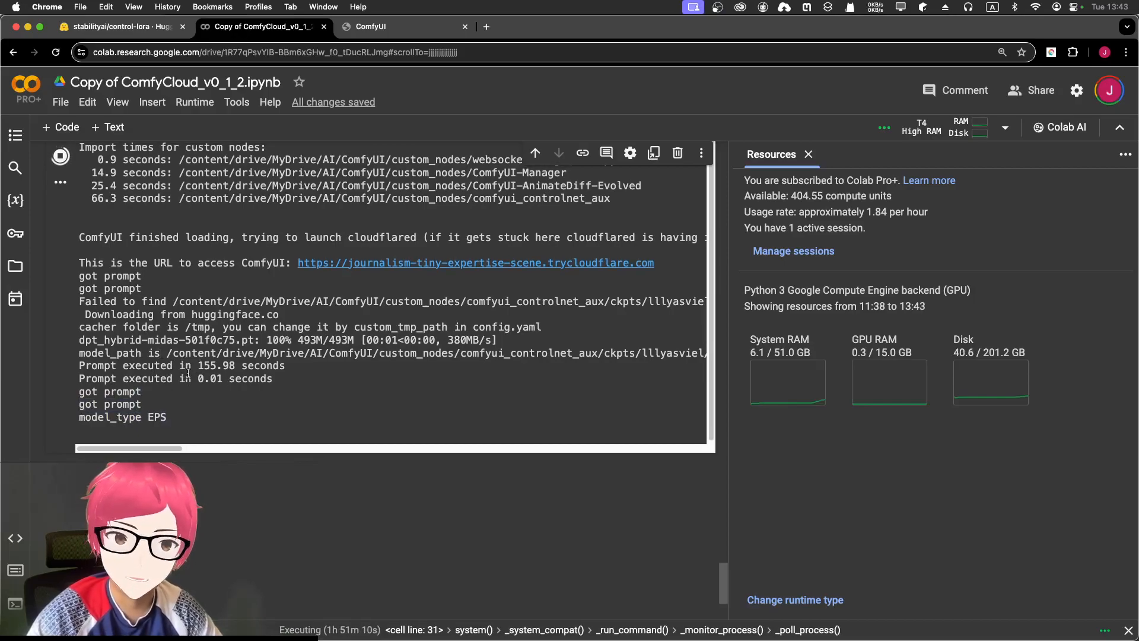
pyautogui.click(403, 26)
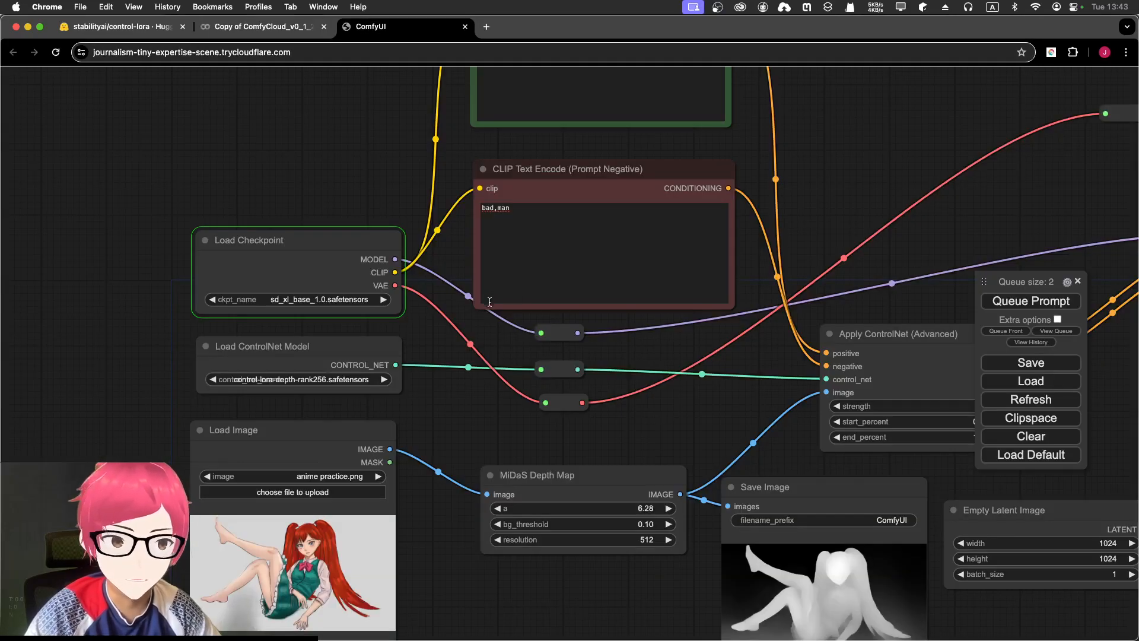
# - Zoom out over the whole graph to see the finished red-haired schoolgirl preview
pyautogui.hscroll(5, 489, 301)
pyautogui.scroll(2, 411, 263)
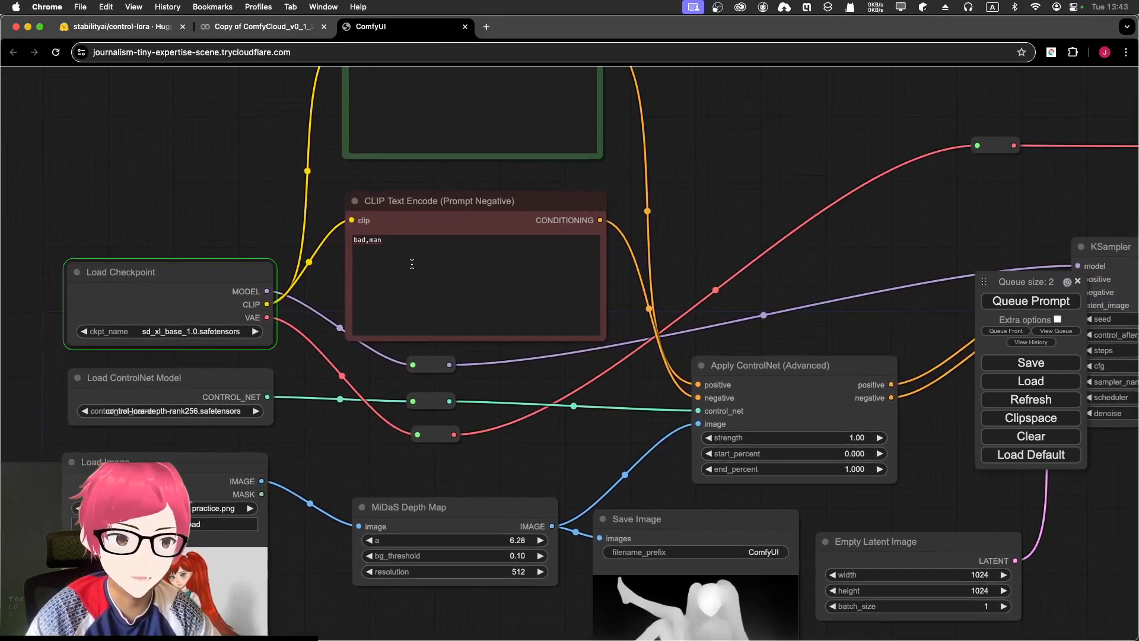
pyautogui.scroll(-4, 755, 263)
pyautogui.moveTo(745, 229); pyautogui.dragTo(506, 251)
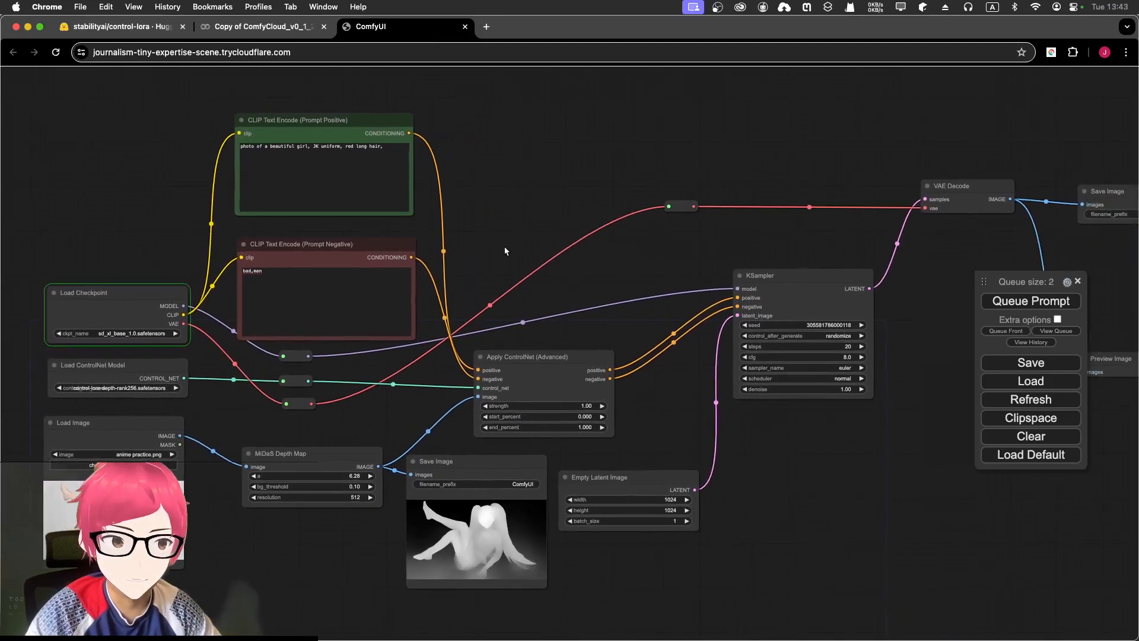
pyautogui.scroll(-2, 505, 251)
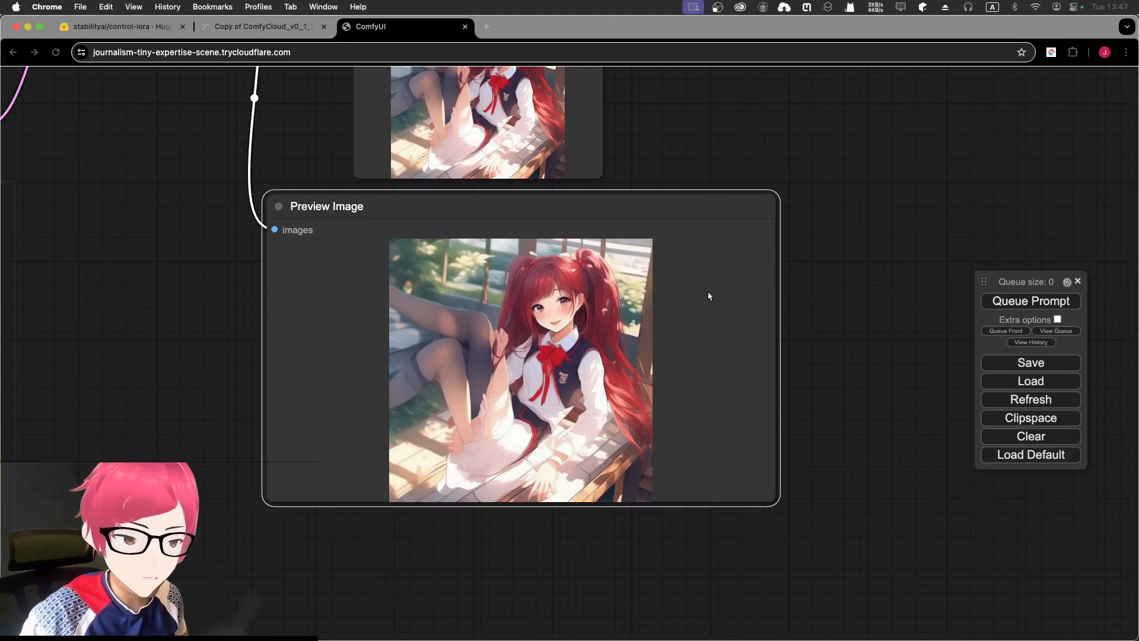
pyautogui.click(686, 202)
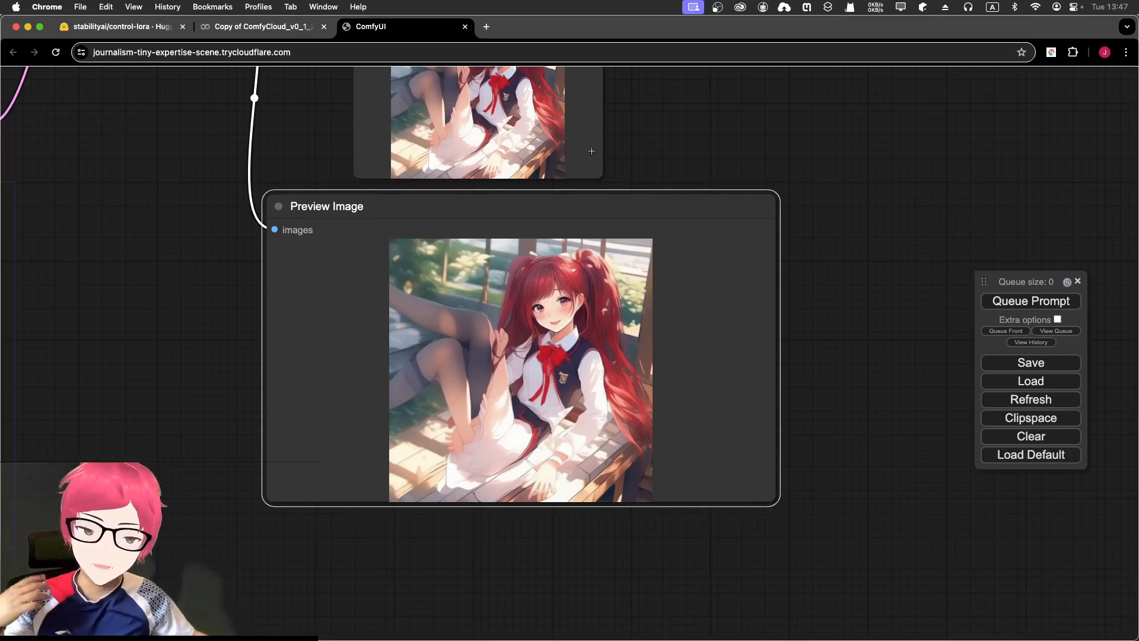
pyautogui.scroll(5, 448, 327)
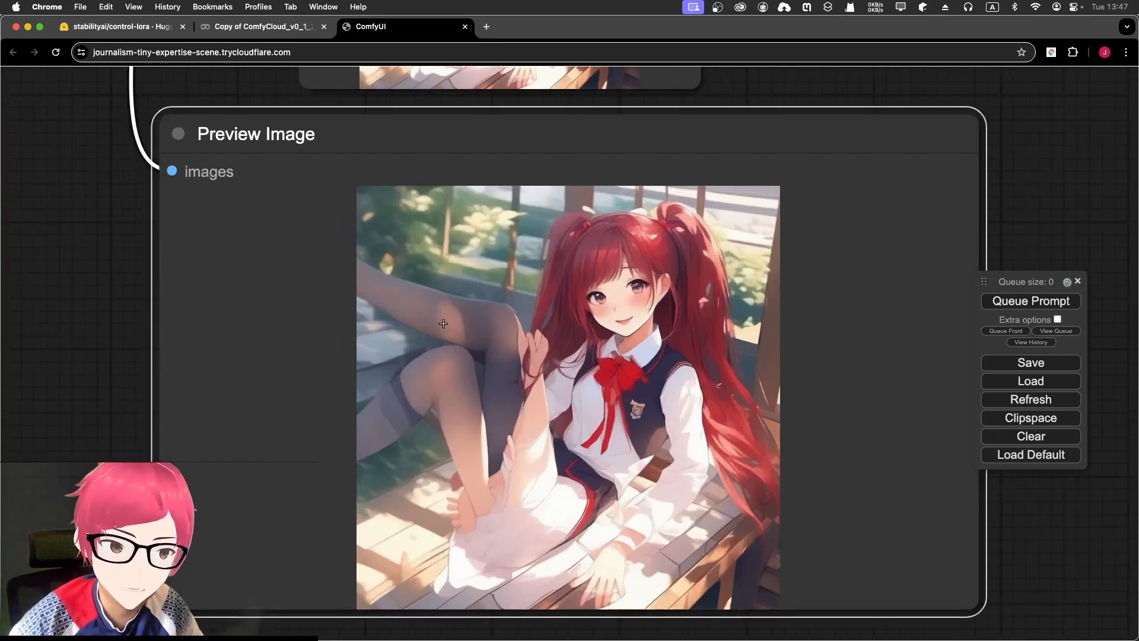
pyautogui.moveTo(361, 326); pyautogui.dragTo(296, 263)
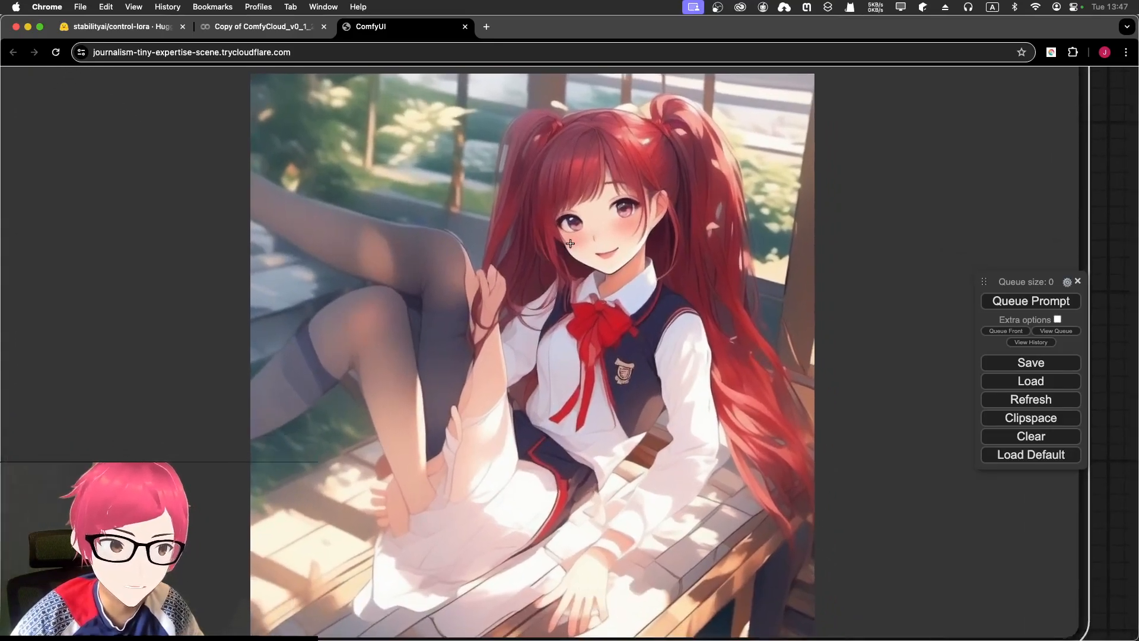
pyautogui.scroll(-5, 441, 297)
pyautogui.moveTo(259, 262); pyautogui.dragTo(588, 256)
pyautogui.scroll(-4, 511, 274)
pyautogui.moveTo(215, 420); pyautogui.dragTo(513, 326)
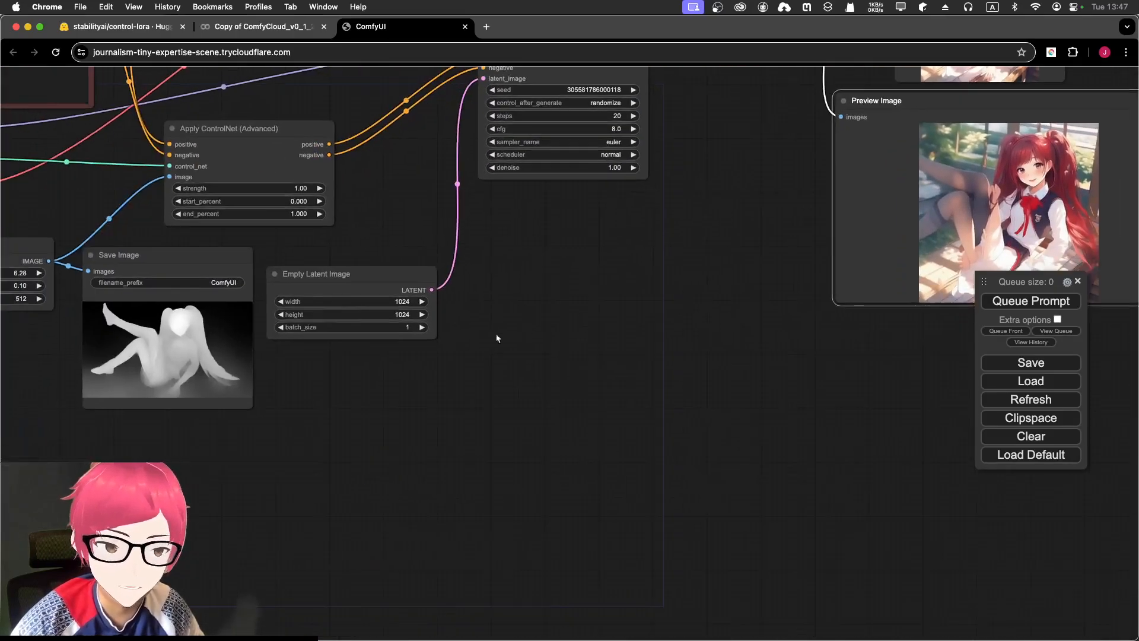
pyautogui.scroll(1, 354, 330)
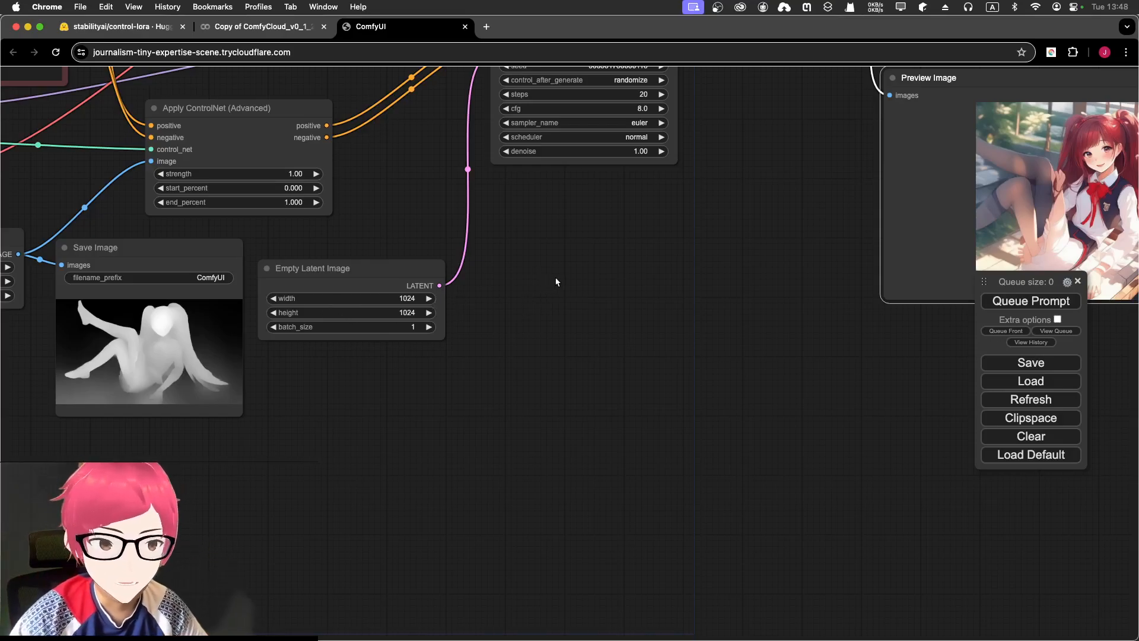
pyautogui.moveTo(759, 240); pyautogui.dragTo(439, 248)
pyautogui.scroll(8, 679, 181)
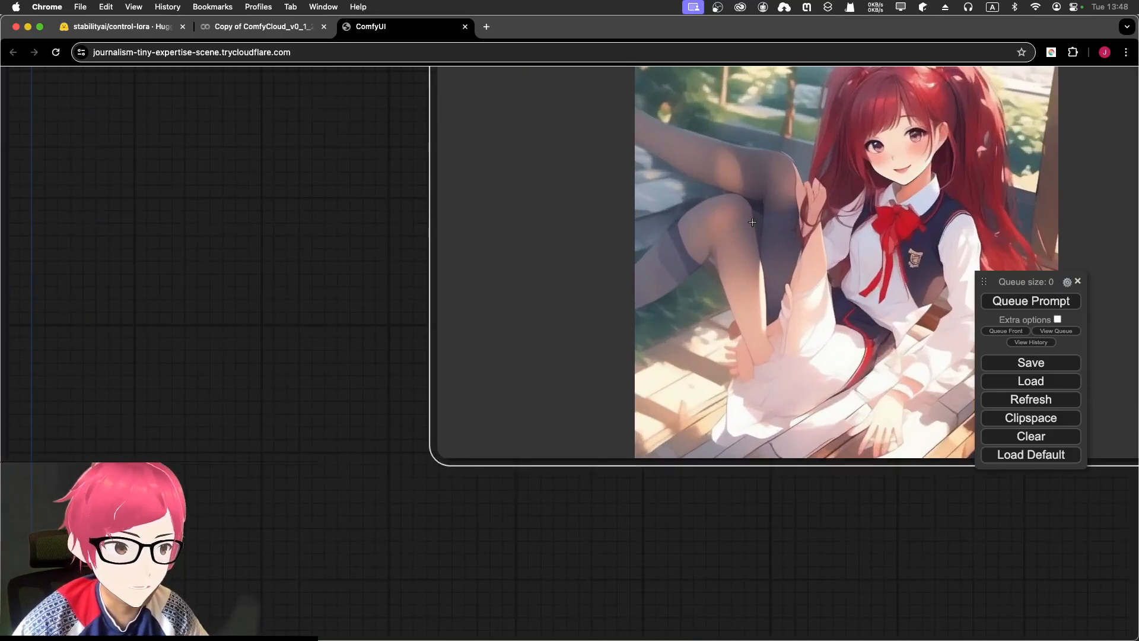
pyautogui.moveTo(753, 222); pyautogui.dragTo(589, 215)
pyautogui.scroll(4, 638, 202)
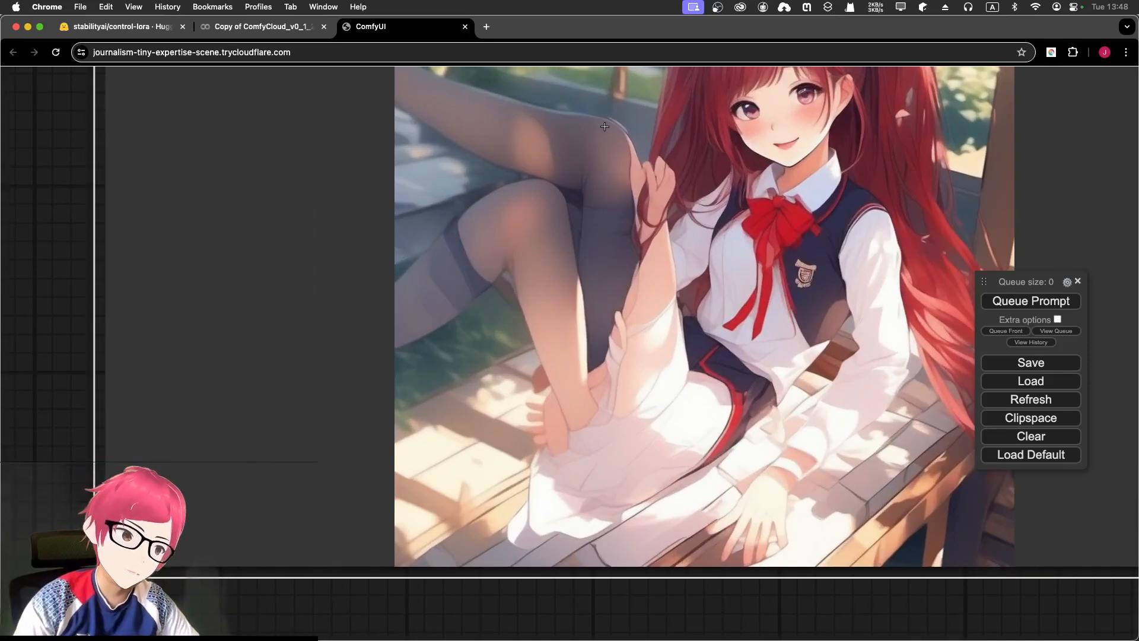
pyautogui.moveTo(649, 249); pyautogui.dragTo(482, 285)
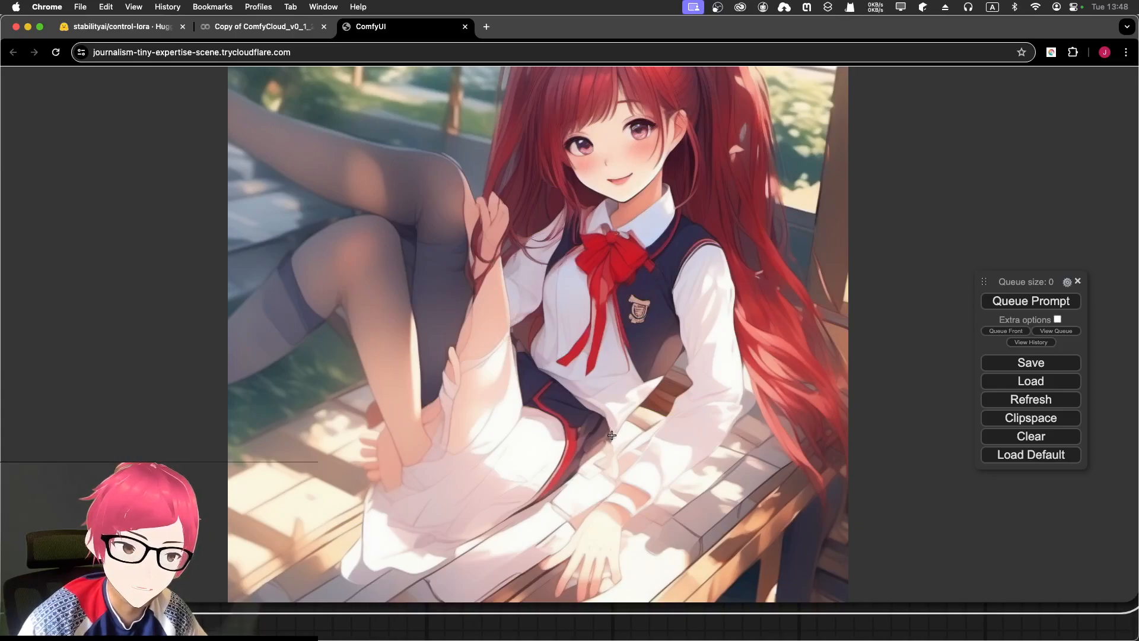
pyautogui.scroll(2, 642, 265)
pyautogui.scroll(2, 641, 265)
pyautogui.moveTo(656, 159); pyautogui.dragTo(556, 309)
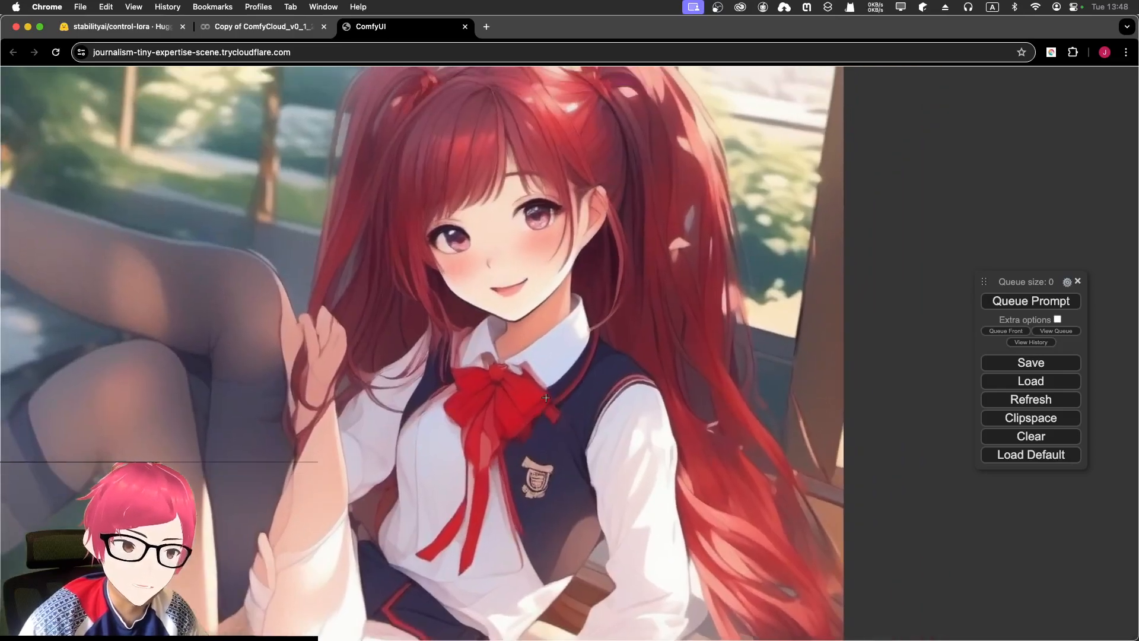
pyautogui.scroll(4, 556, 306)
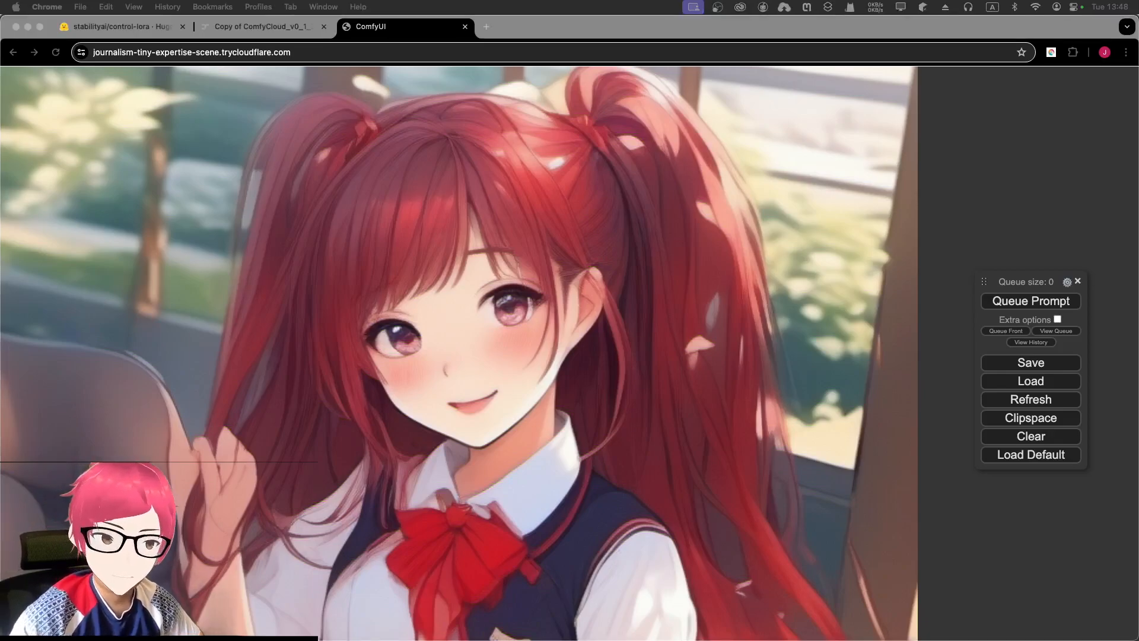
# - Append ',anime' to the negative prompt so it reads 'bad,man,anime'
pyautogui.click(363, 449)
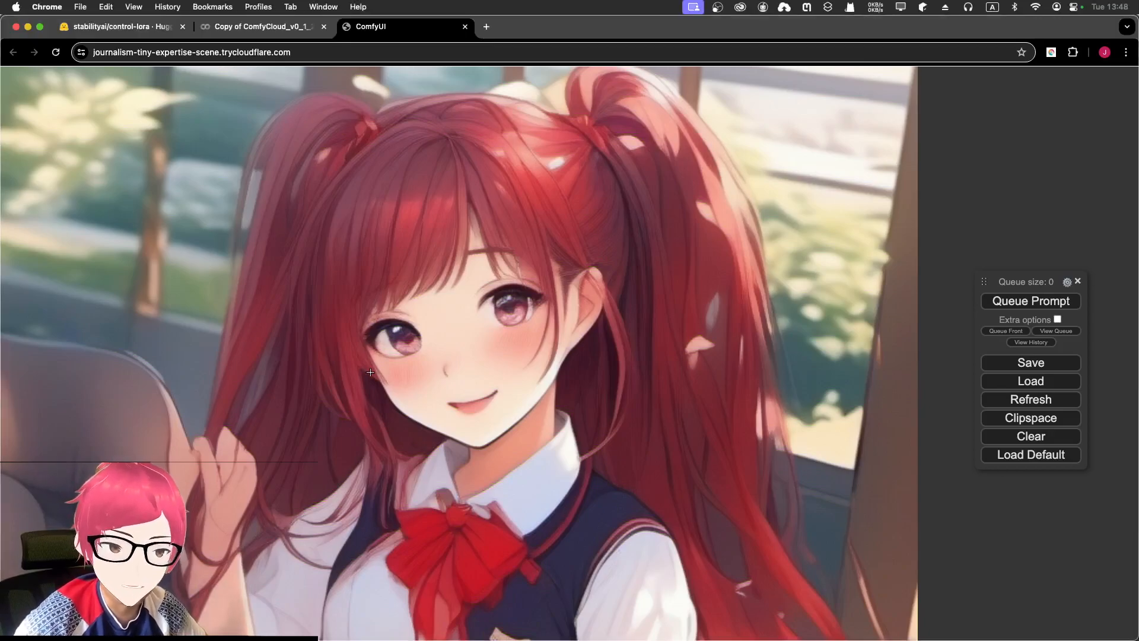
pyautogui.scroll(-10, 491, 253)
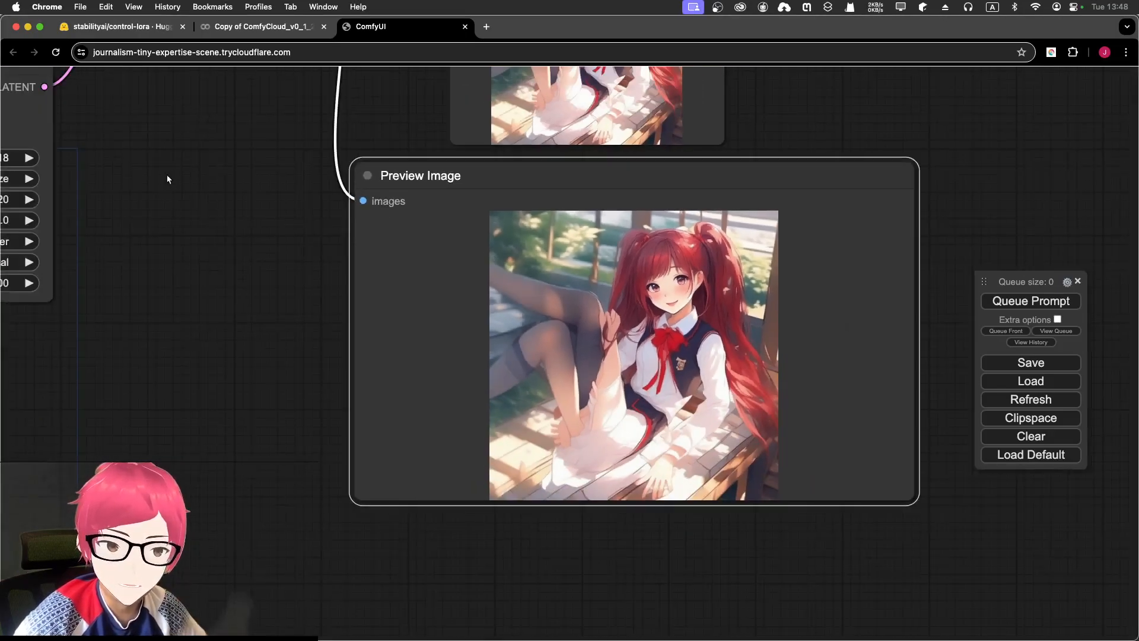
pyautogui.moveTo(166, 175); pyautogui.dragTo(788, 391)
pyautogui.moveTo(280, 260); pyautogui.dragTo(769, 281)
pyautogui.moveTo(416, 249); pyautogui.dragTo(735, 348)
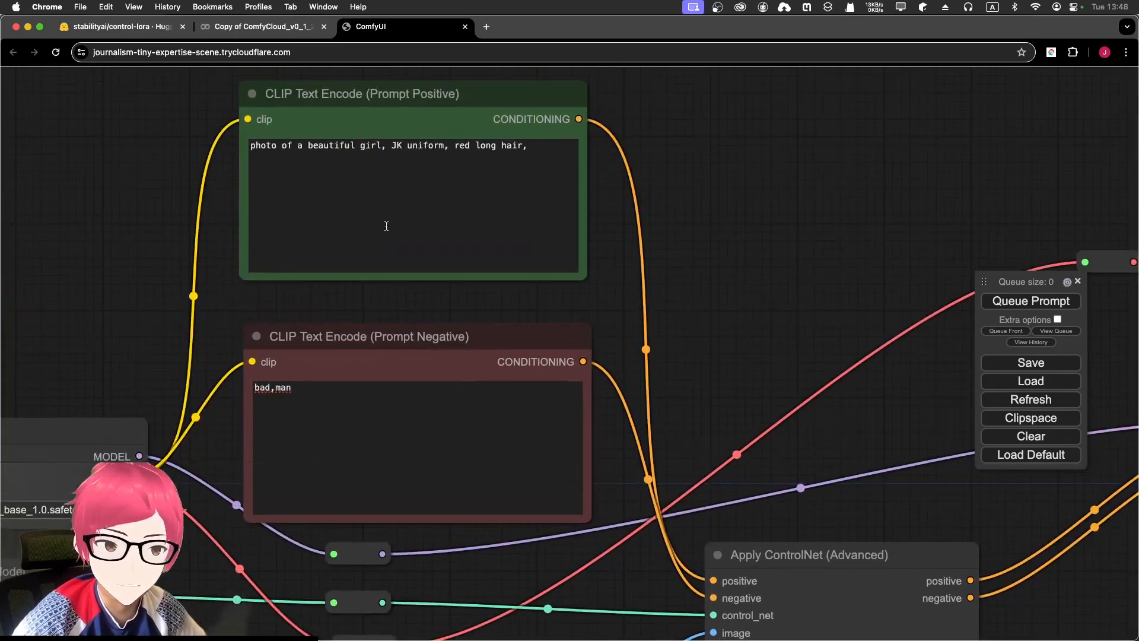
pyautogui.click(279, 146)
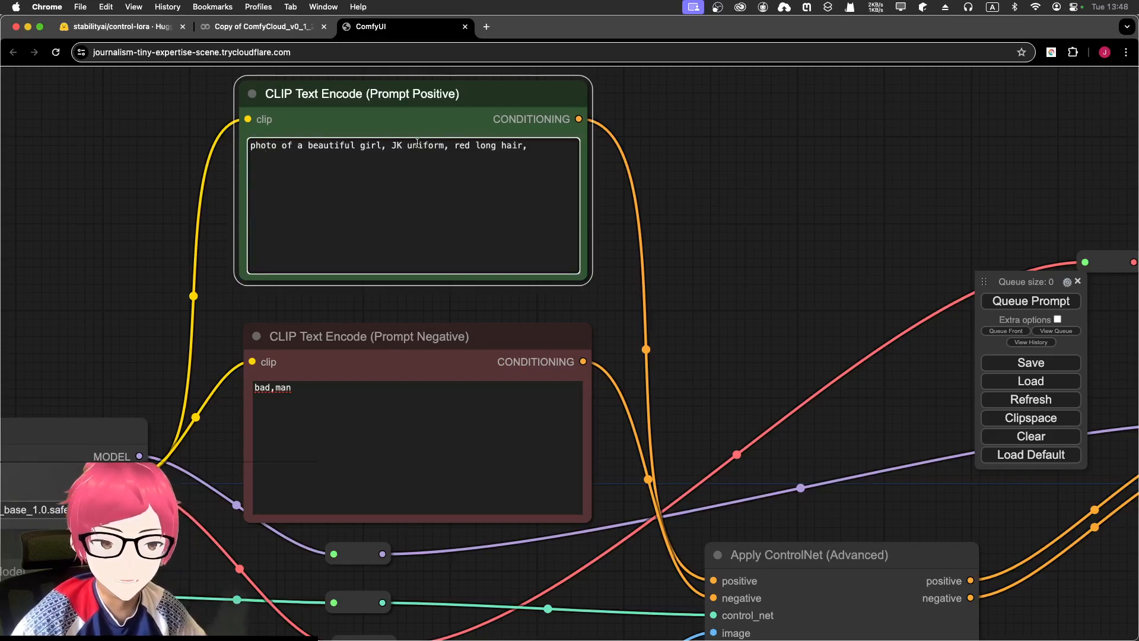
pyautogui.click(328, 397)
pyautogui.write(',anime')
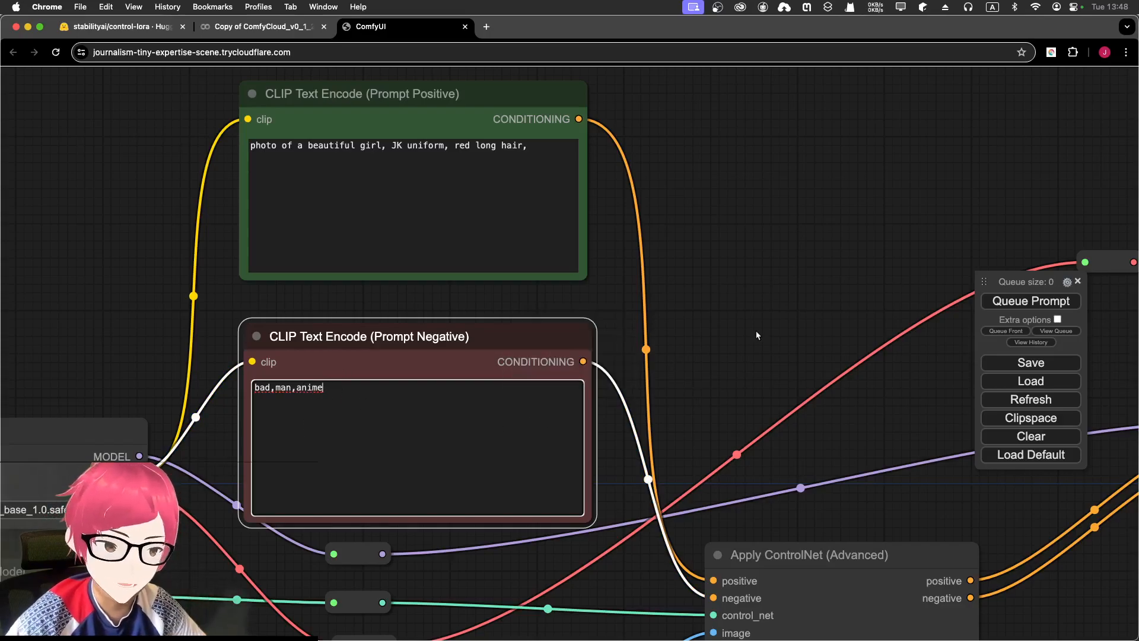
pyautogui.moveTo(757, 335); pyautogui.dragTo(684, 212)
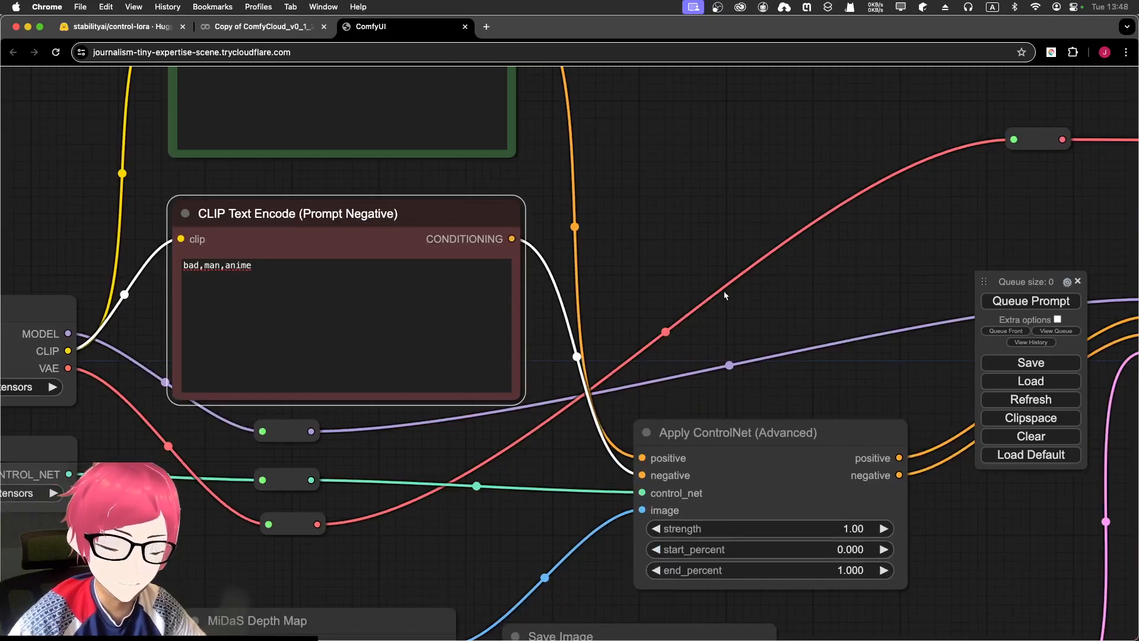
pyautogui.click(283, 280)
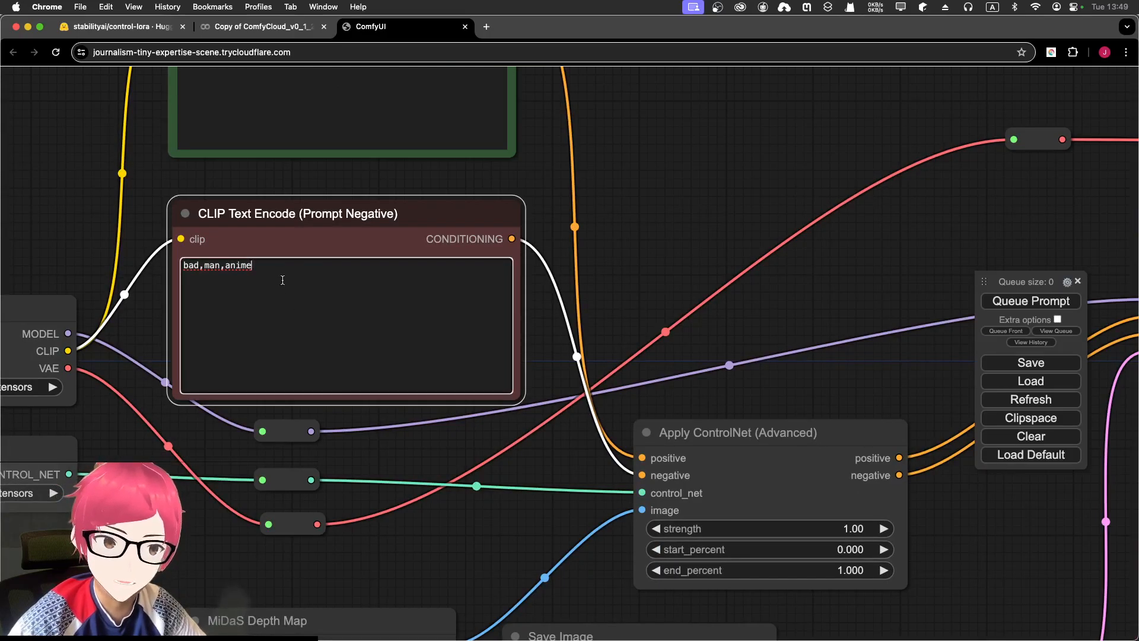
pyautogui.moveTo(675, 275); pyautogui.dragTo(474, 157)
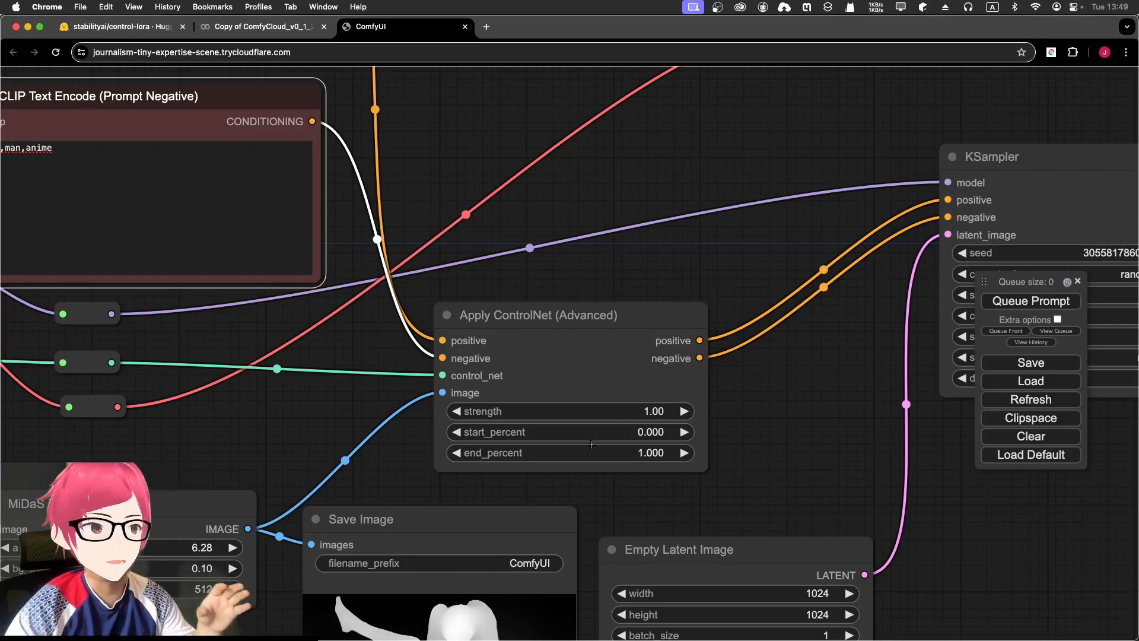
# - Change the Apply ControlNet (Advanced) end_percent from 1.000 to 0.8
pyautogui.scroll(-5, 833, 501)
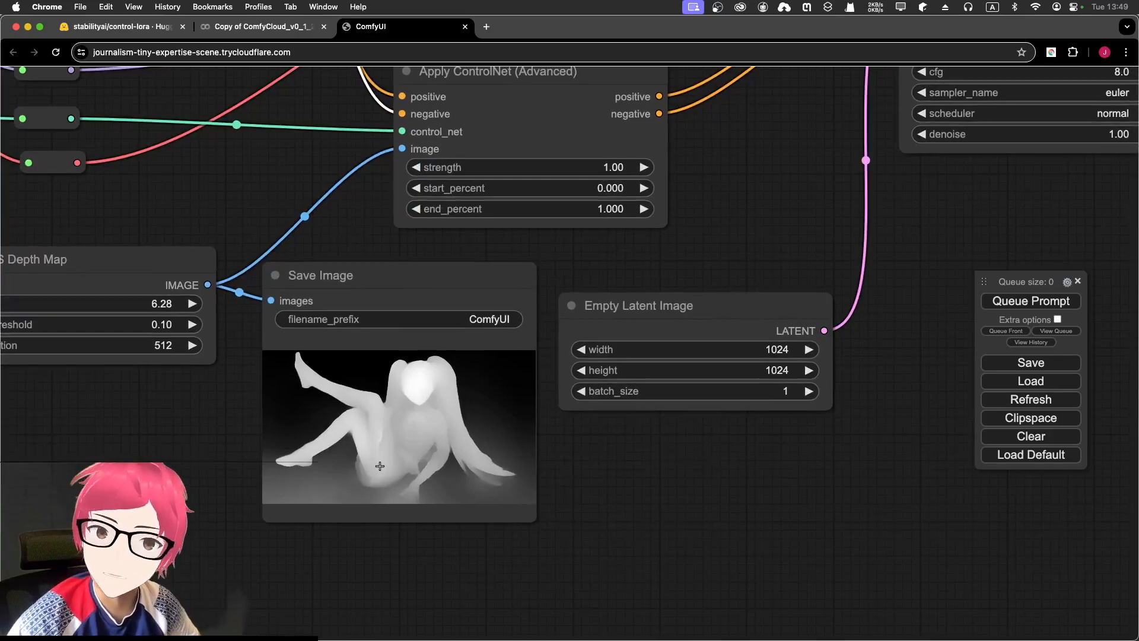
pyautogui.moveTo(725, 242); pyautogui.dragTo(727, 308)
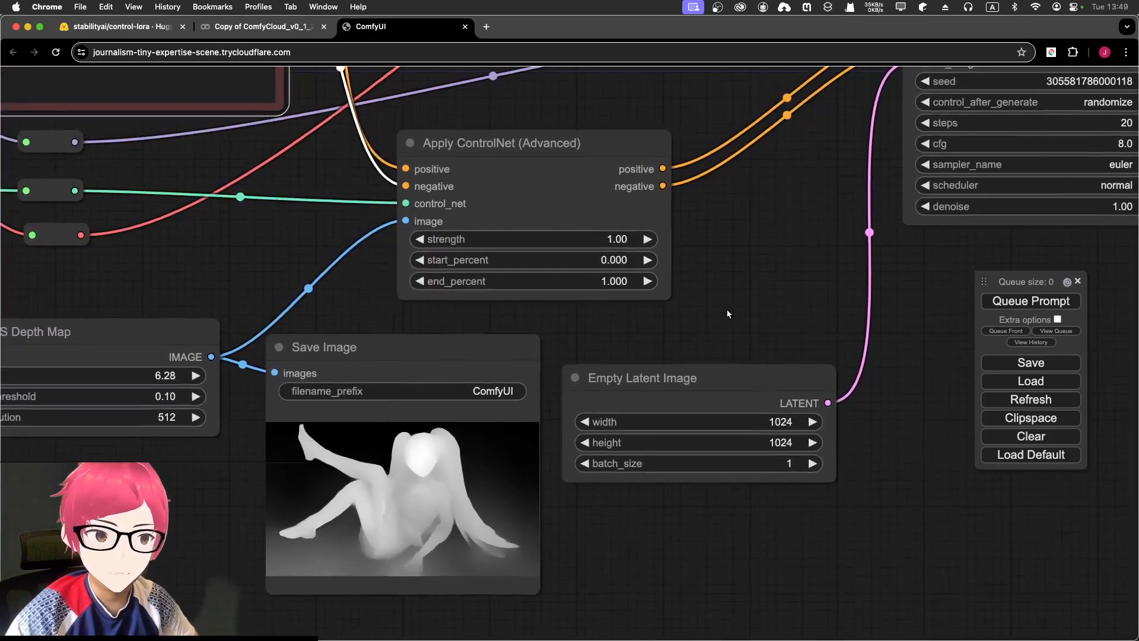
pyautogui.click(601, 284)
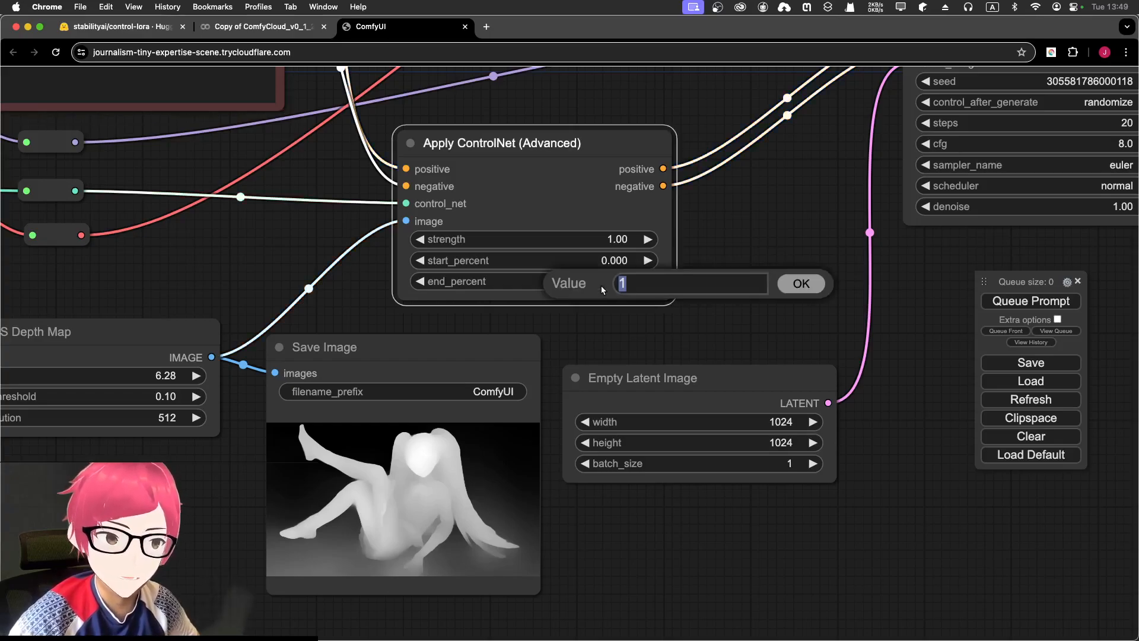
pyautogui.click(782, 286)
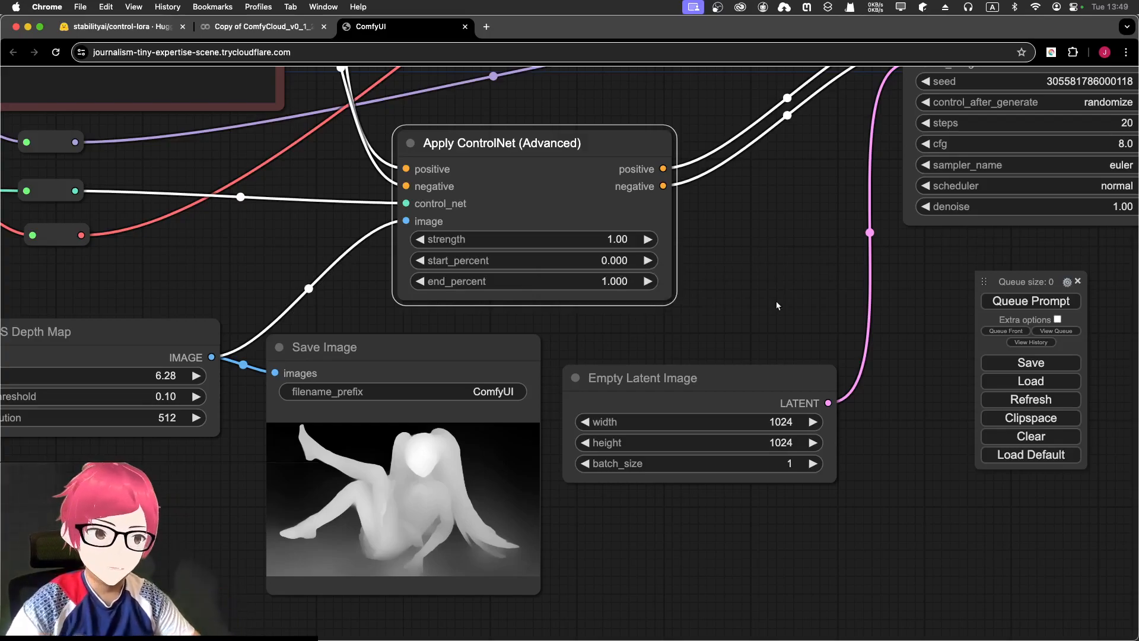
pyautogui.click(597, 280)
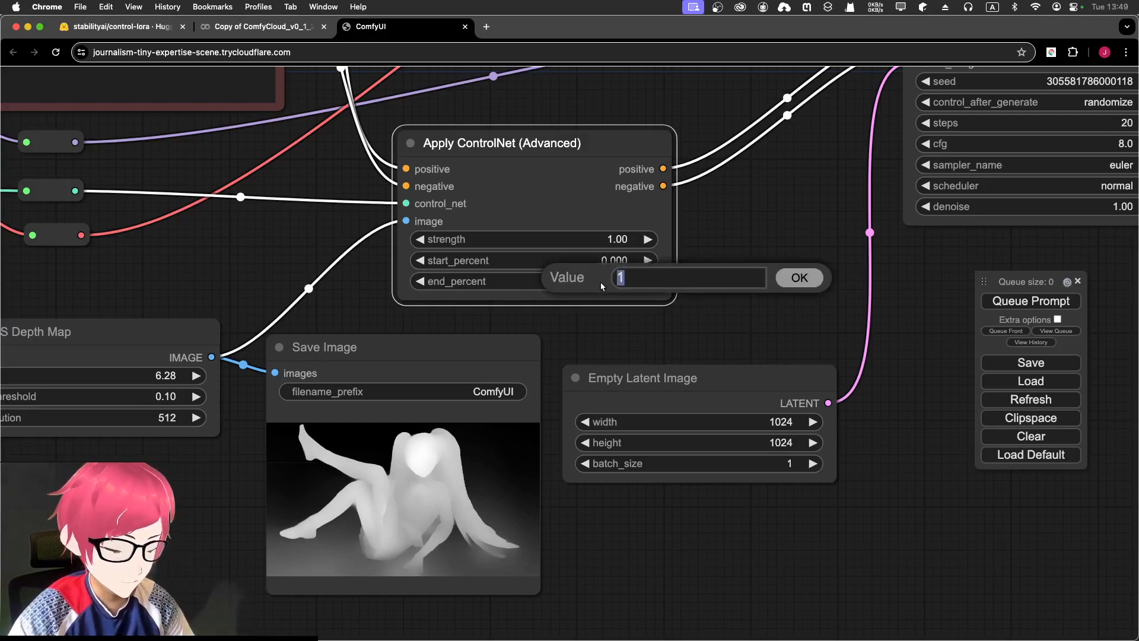
pyautogui.write('80')
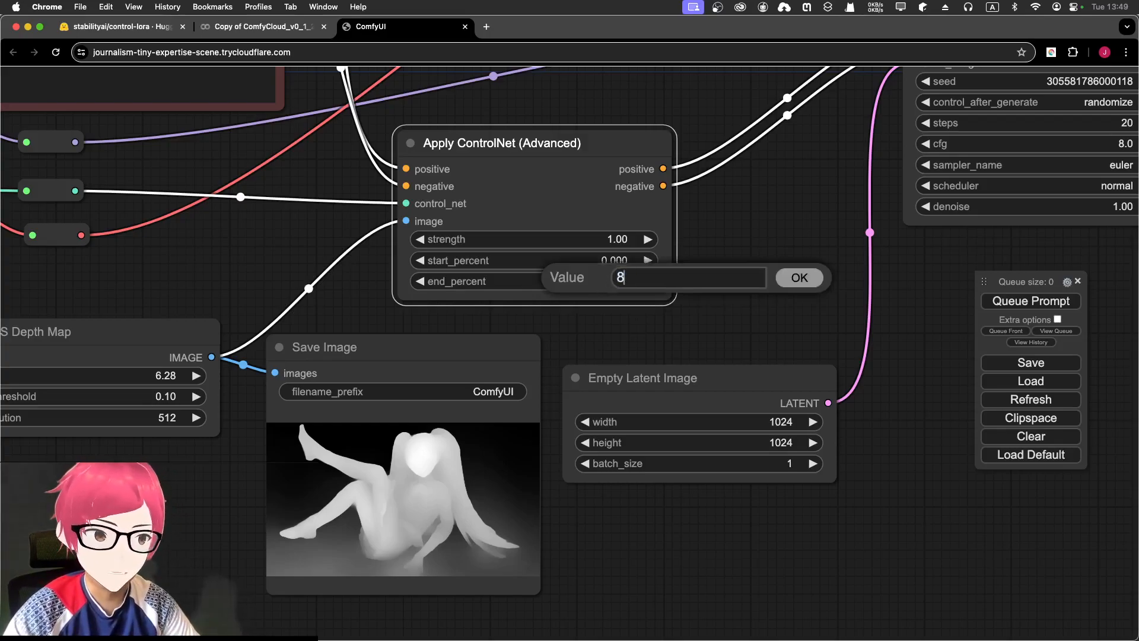
pyautogui.press('BackSpace')
pyautogui.press('BackSpace')
pyautogui.write('0.8')
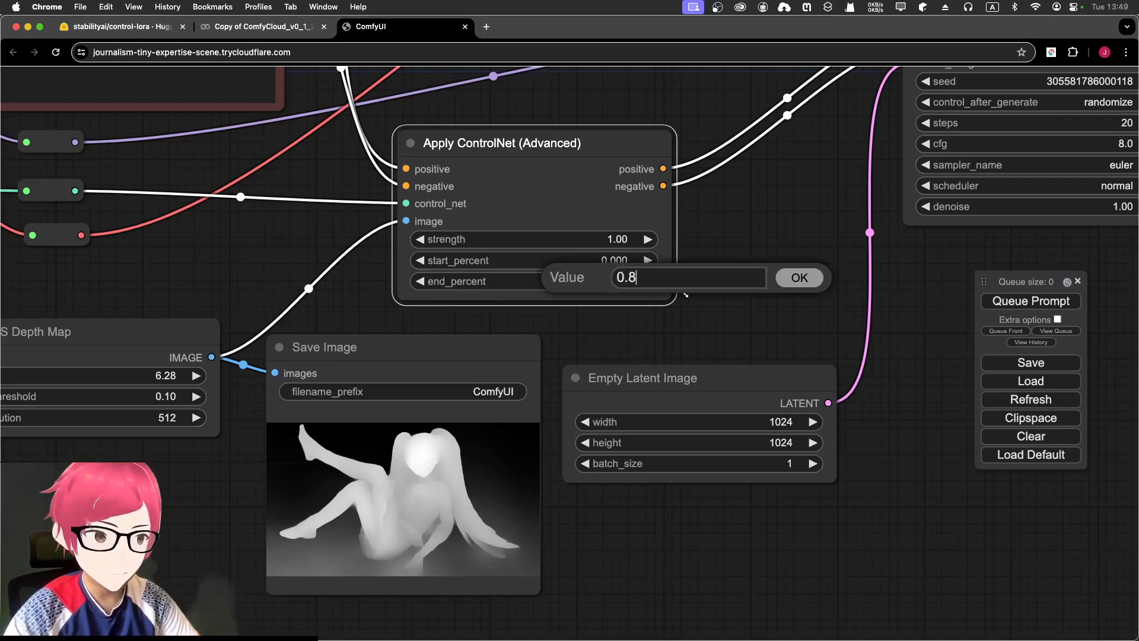
pyautogui.click(797, 283)
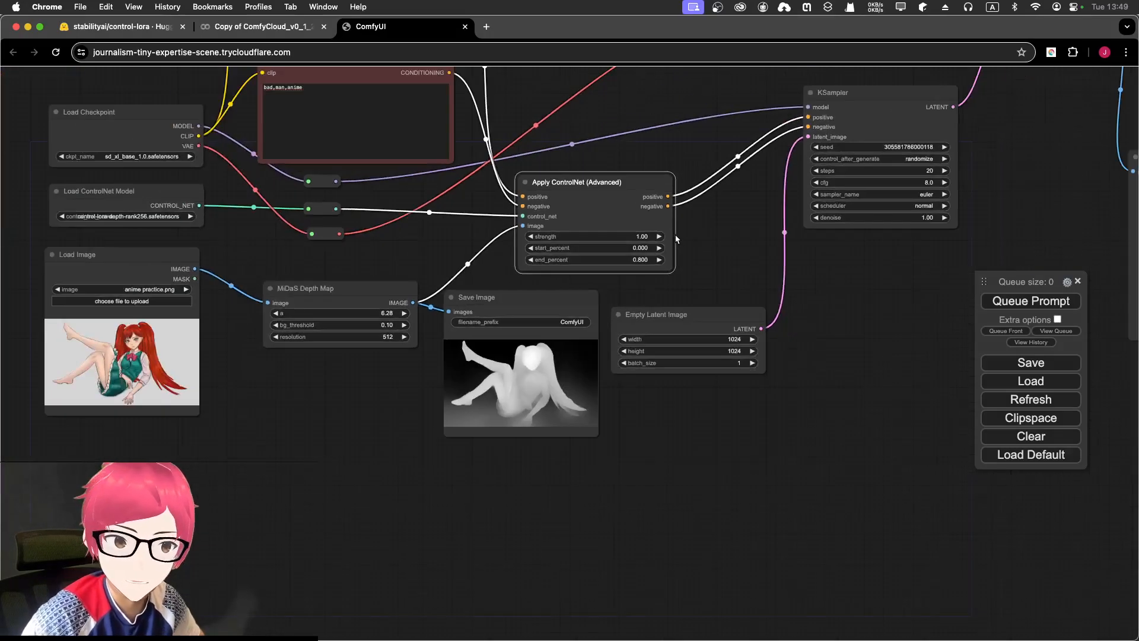
# - Set the KSampler to 30 sampling steps
pyautogui.scroll(-5, 655, 213)
pyautogui.moveTo(649, 134); pyautogui.dragTo(620, 239)
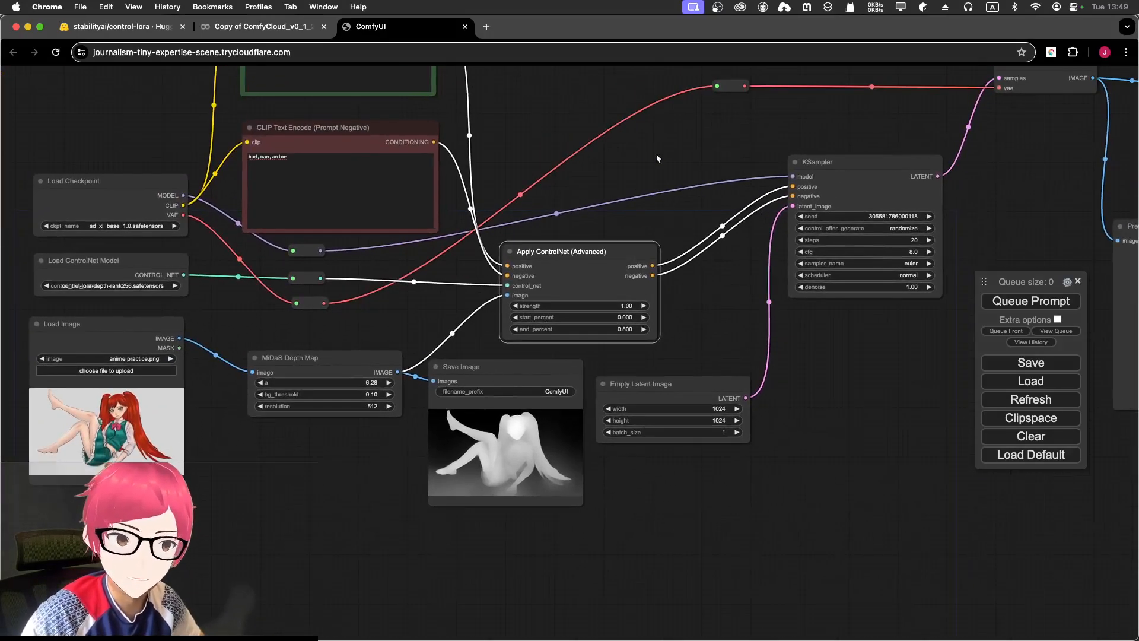
pyautogui.moveTo(652, 157); pyautogui.dragTo(604, 290)
pyautogui.scroll(3, 686, 257)
pyautogui.moveTo(723, 323); pyautogui.dragTo(620, 258)
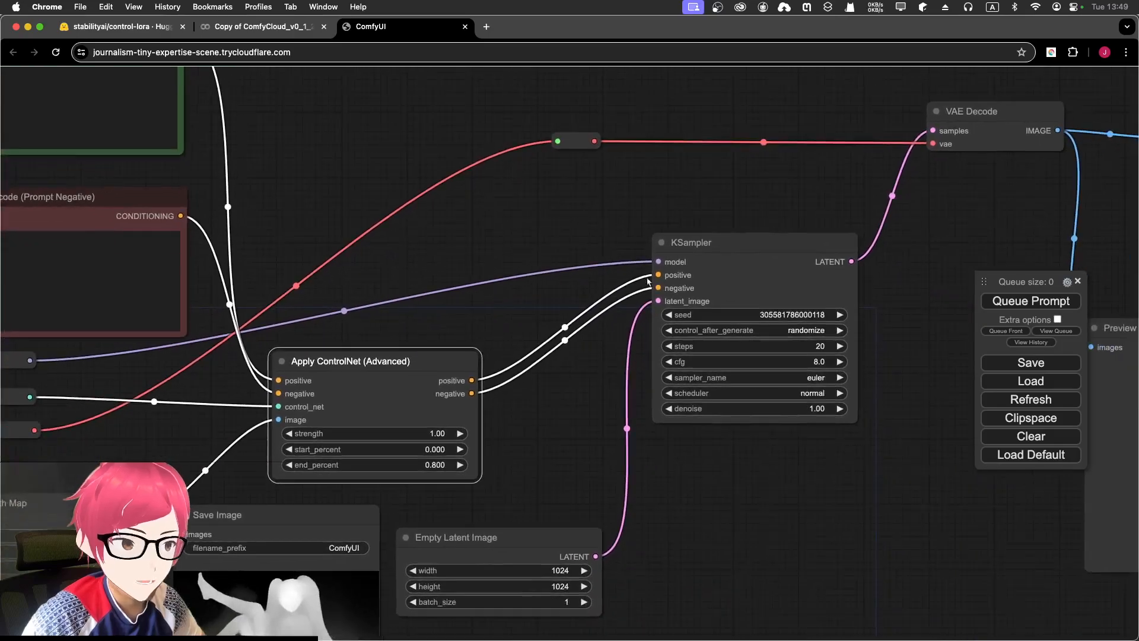
pyautogui.moveTo(880, 352); pyautogui.dragTo(842, 331)
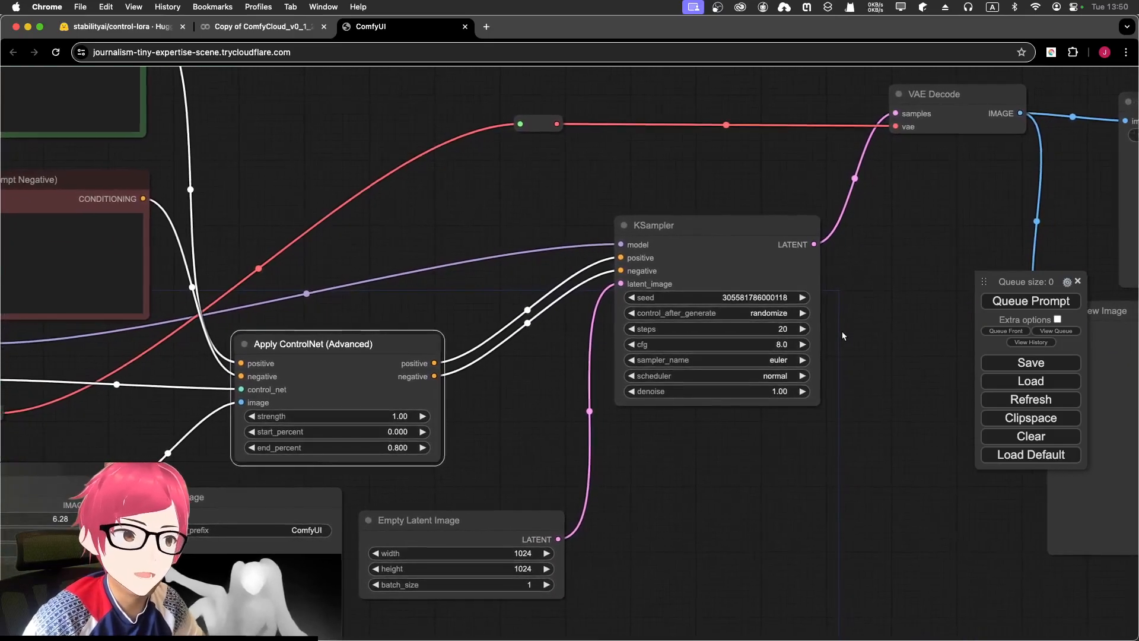
pyautogui.click(767, 329)
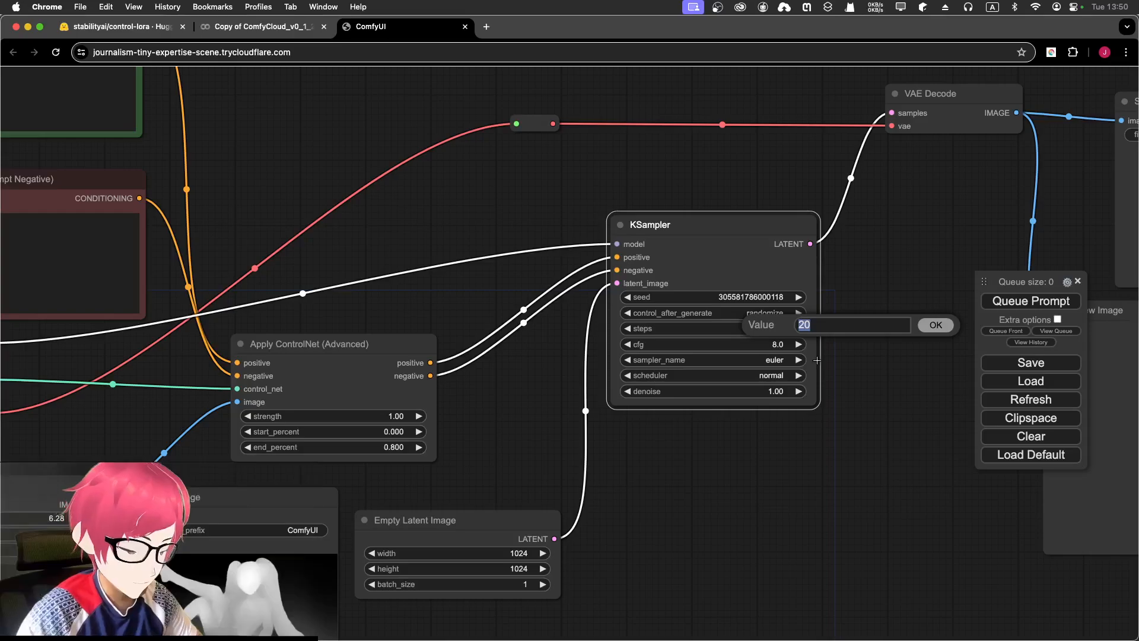
pyautogui.write('30')
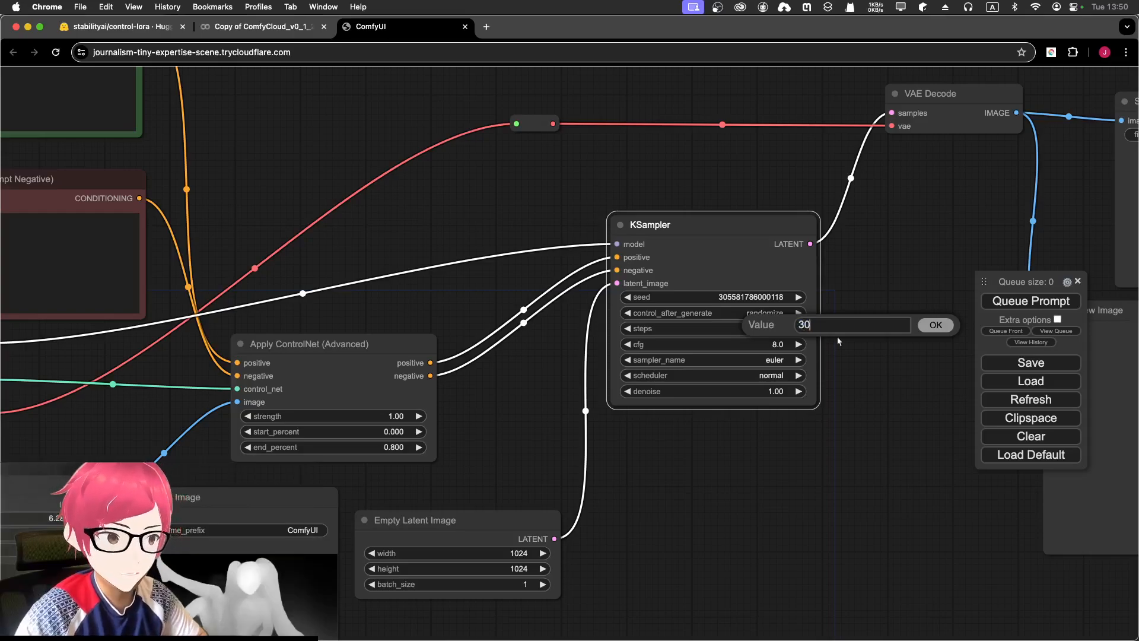
pyautogui.click(925, 325)
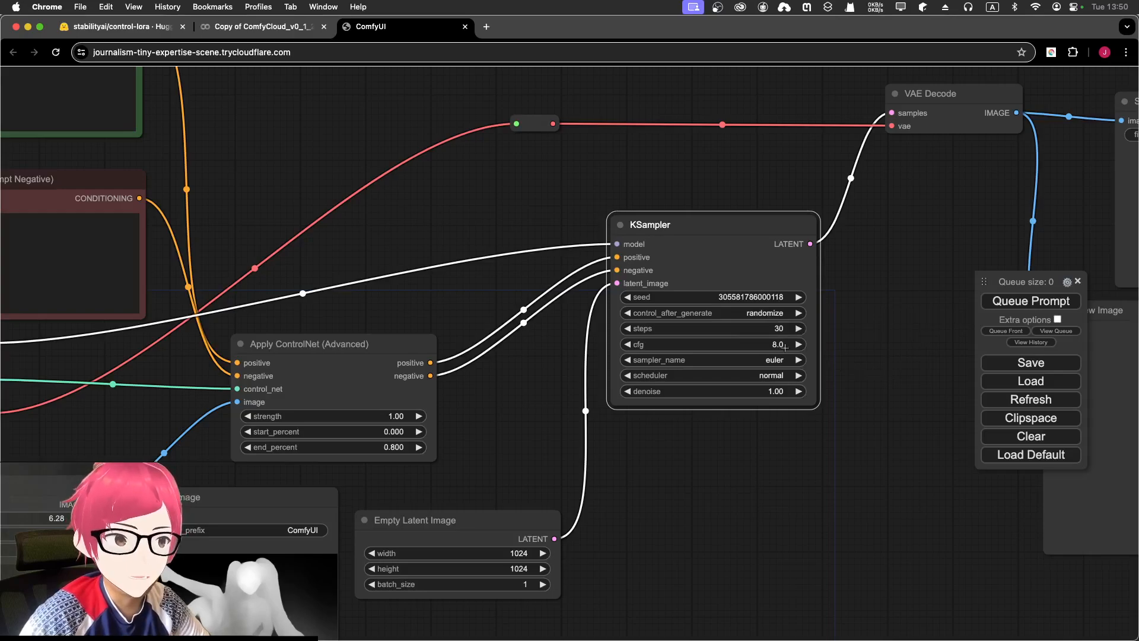
# - Switch the KSampler to the dpmpp_3m_sde_gpu sampler with the karras scheduler
pyautogui.click(629, 346)
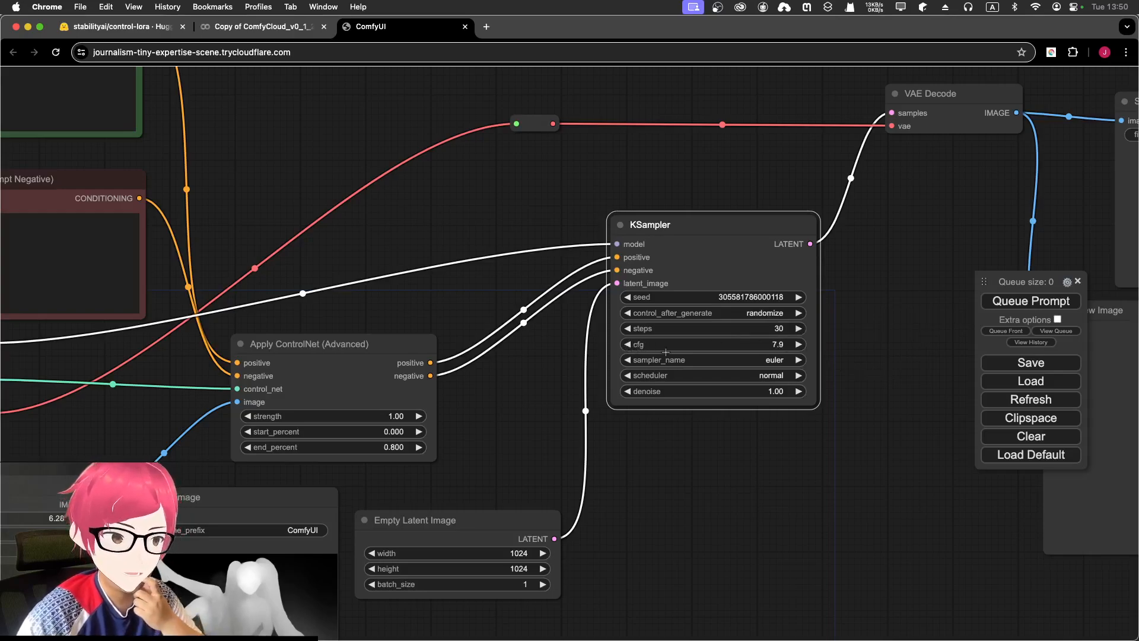
pyautogui.click(771, 360)
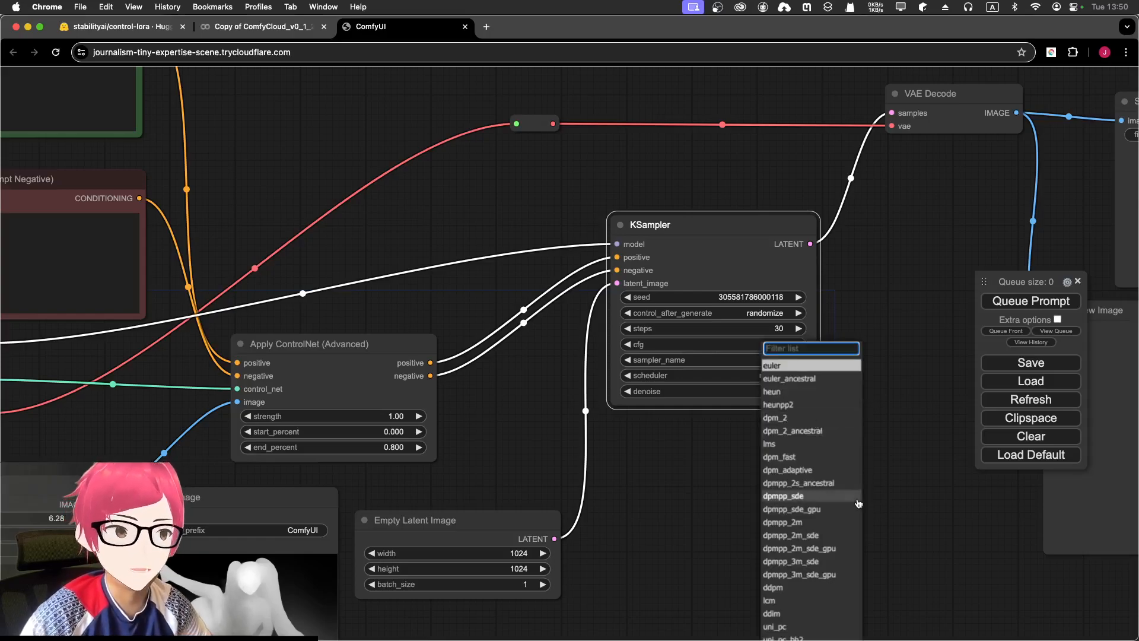
pyautogui.click(816, 574)
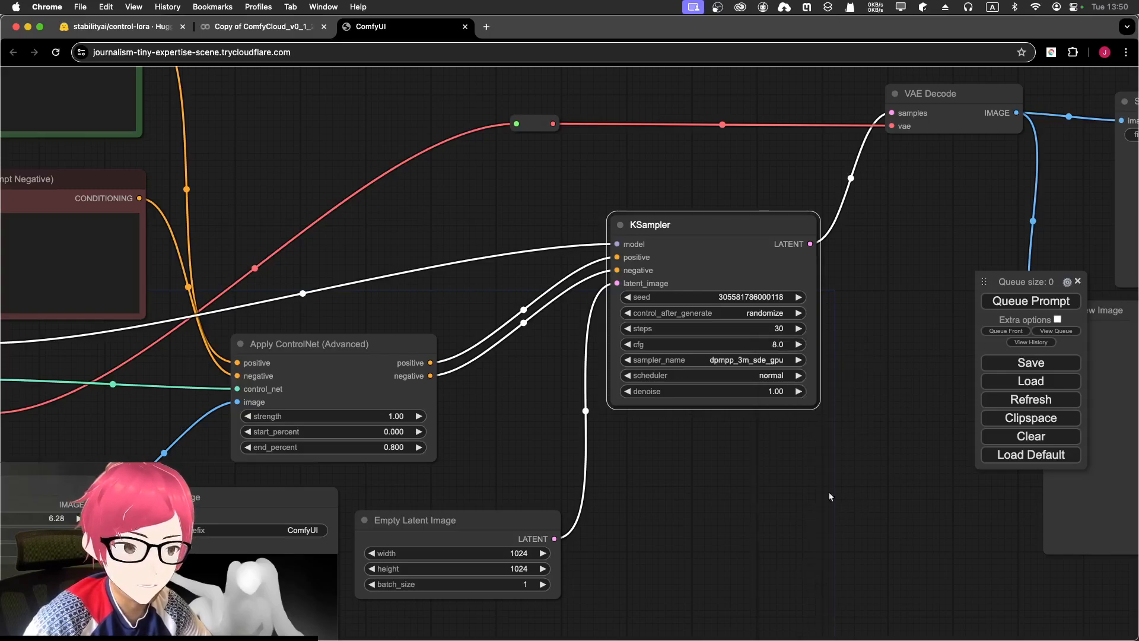
pyautogui.click(766, 374)
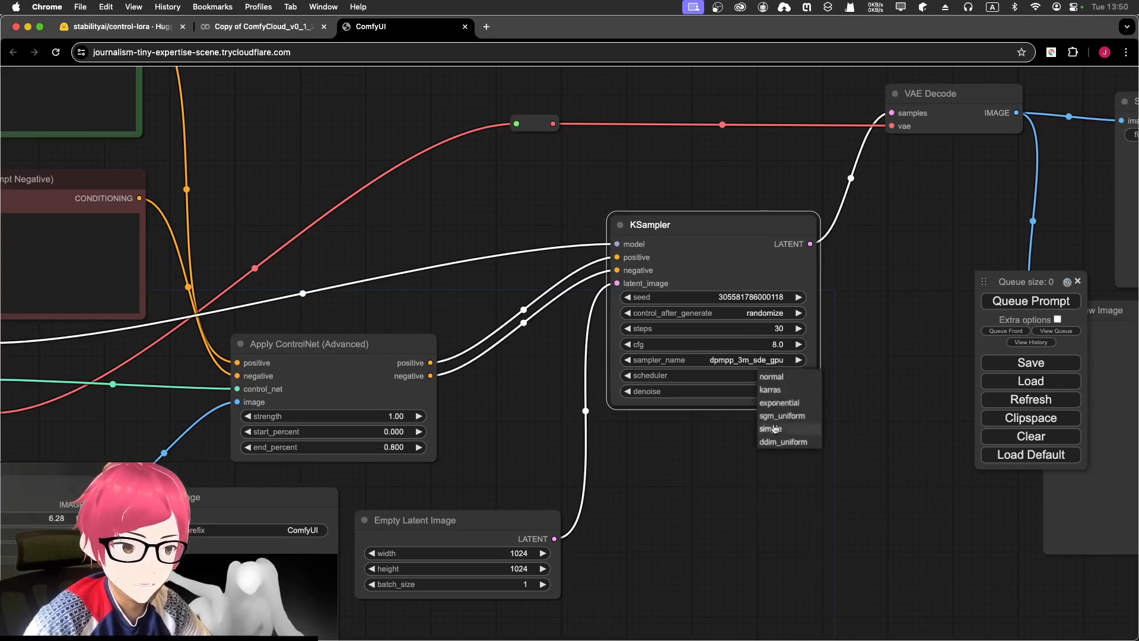
pyautogui.click(781, 403)
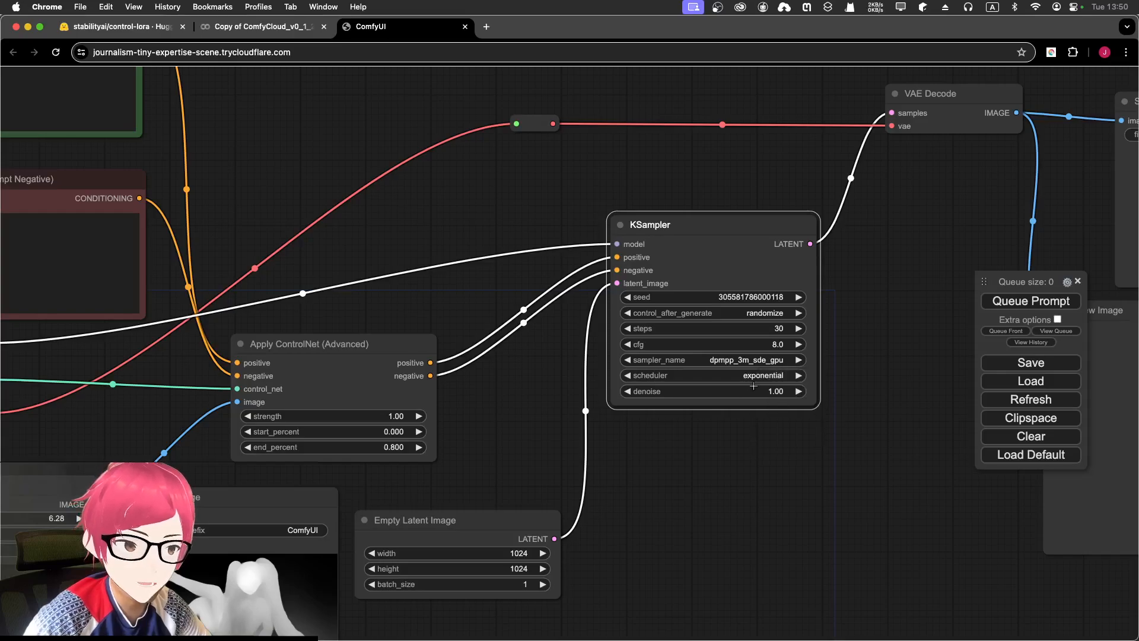
pyautogui.click(750, 378)
pyautogui.click(761, 393)
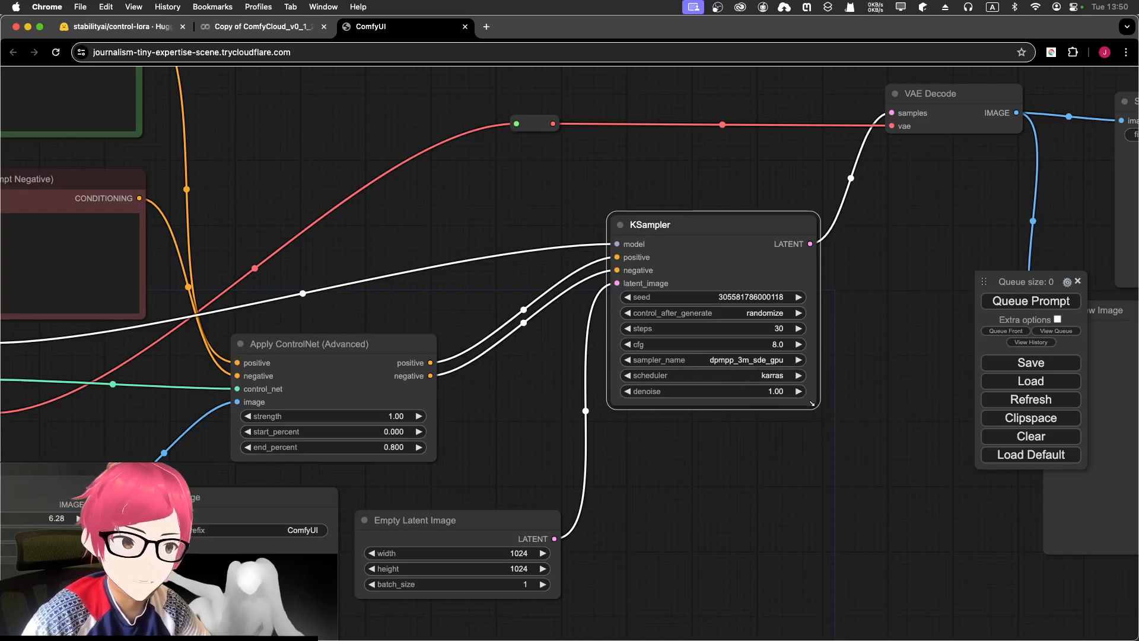
pyautogui.moveTo(860, 356); pyautogui.dragTo(475, 375)
pyautogui.scroll(-3, 563, 442)
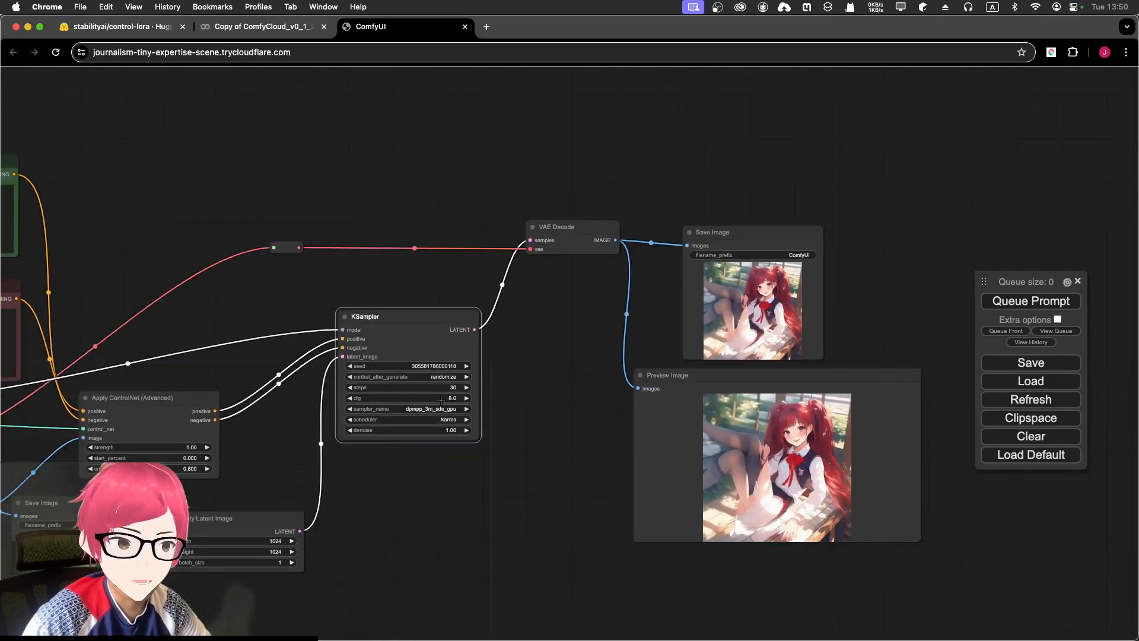
pyautogui.moveTo(530, 449); pyautogui.dragTo(804, 376)
pyautogui.click(1031, 304)
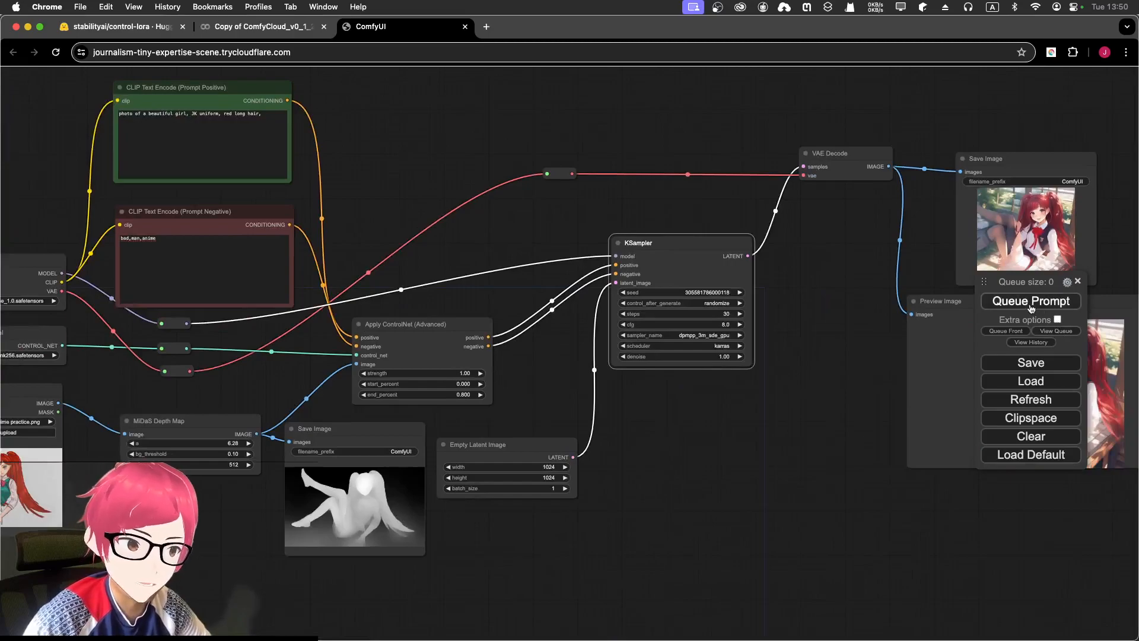
pyautogui.click(1031, 308)
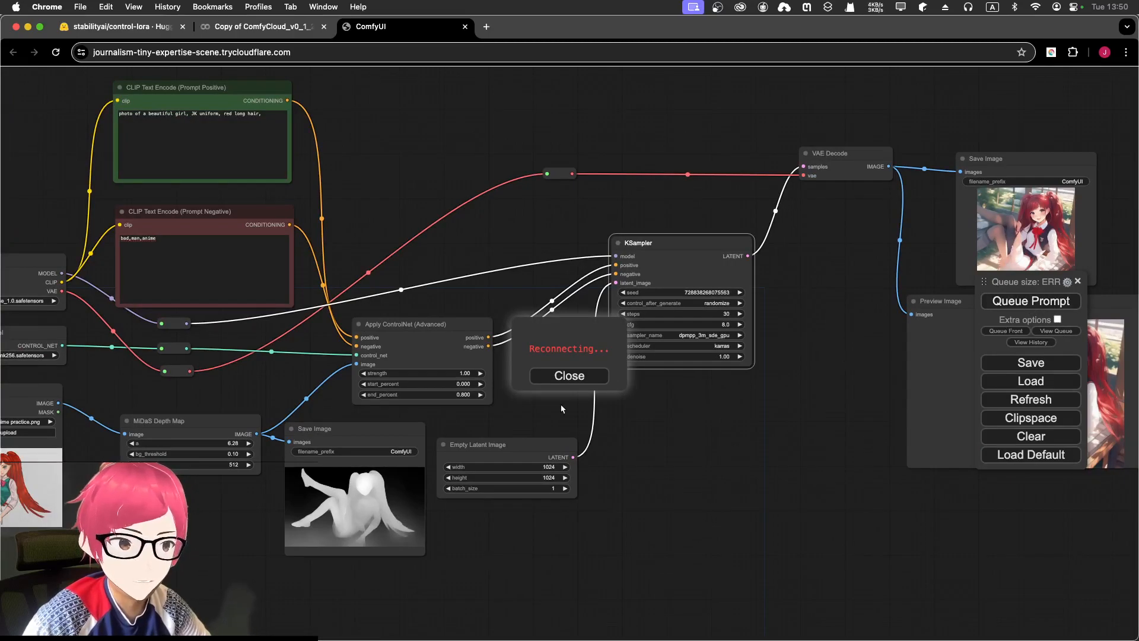
# - Watch the KSampler progress, then bring the Colab notebook tab to the front
pyautogui.scroll(-1, 823, 333)
pyautogui.moveTo(770, 339); pyautogui.dragTo(656, 362)
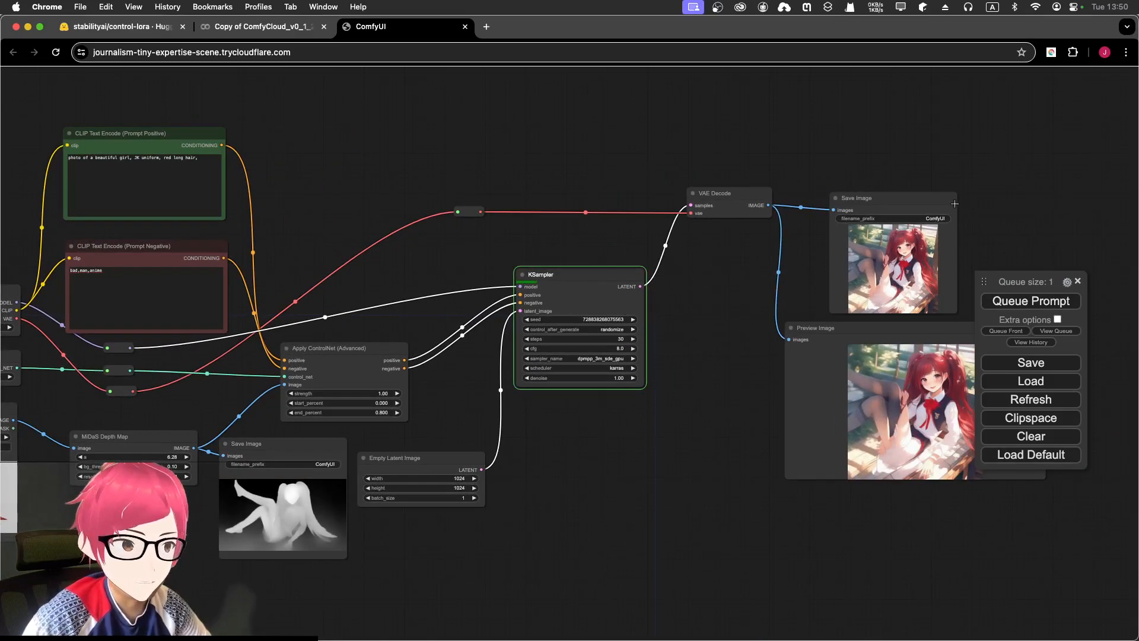
pyautogui.scroll(7, 563, 309)
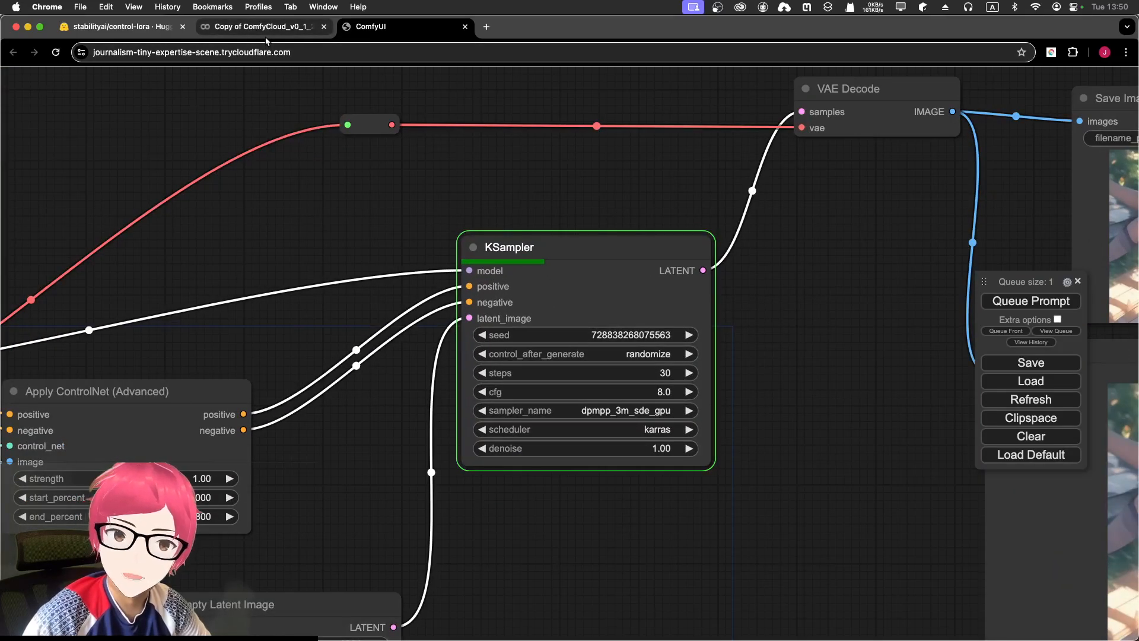
pyautogui.moveTo(732, 309); pyautogui.dragTo(341, 384)
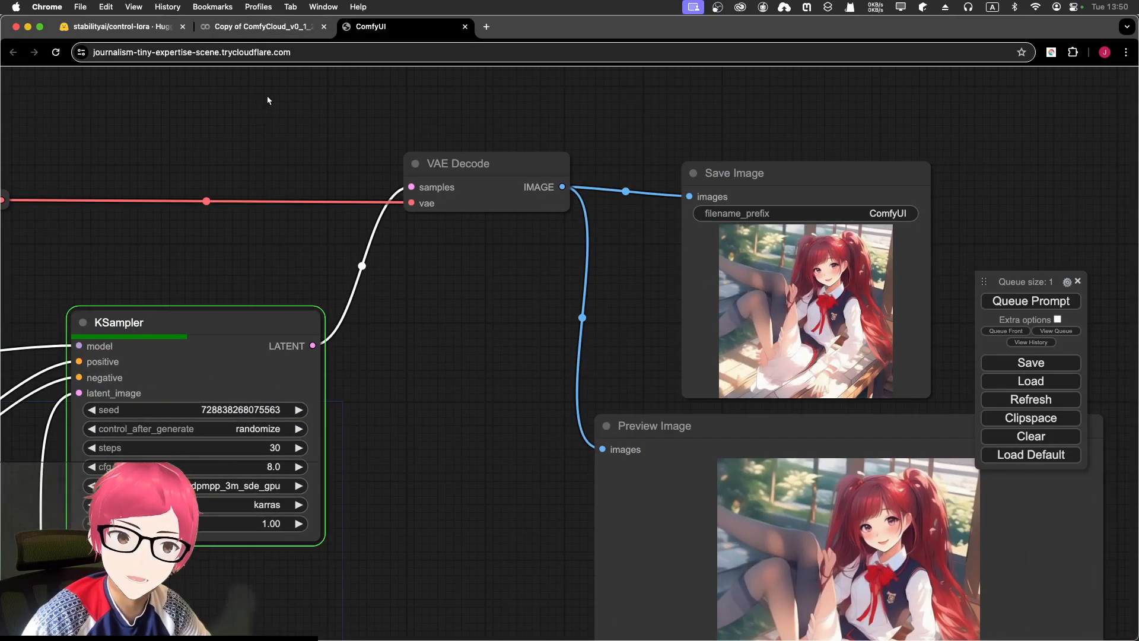
pyautogui.click(264, 26)
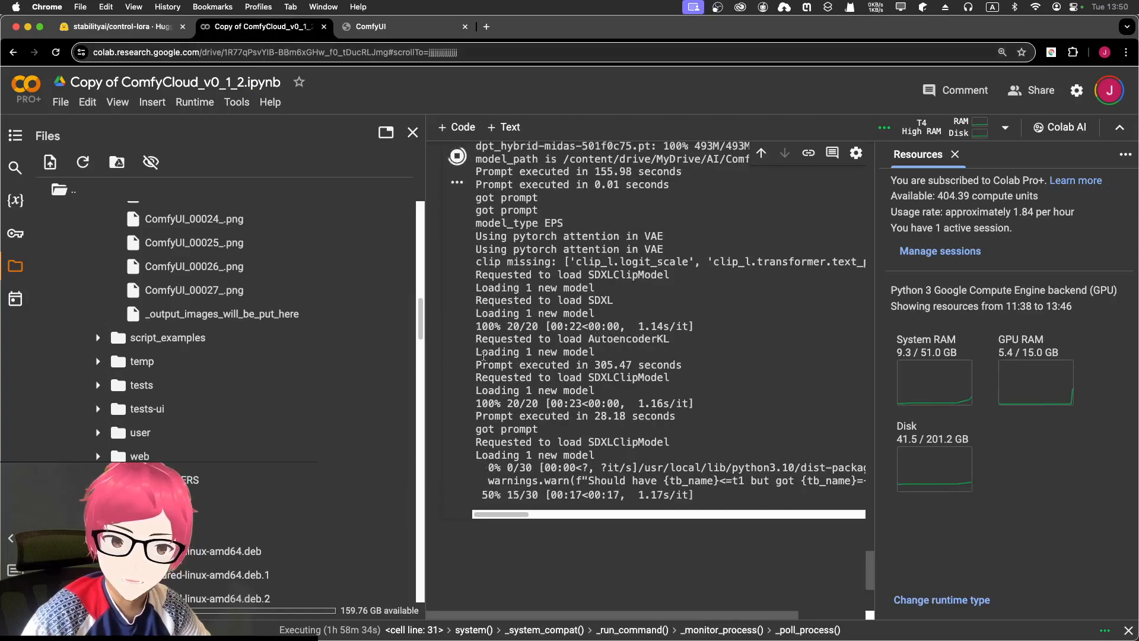
# - Check the new ComfyUI_00027_.png output in Colab's files, then return to ComfyUI
pyautogui.scroll(1, 282, 350)
pyautogui.scroll(10, 281, 350)
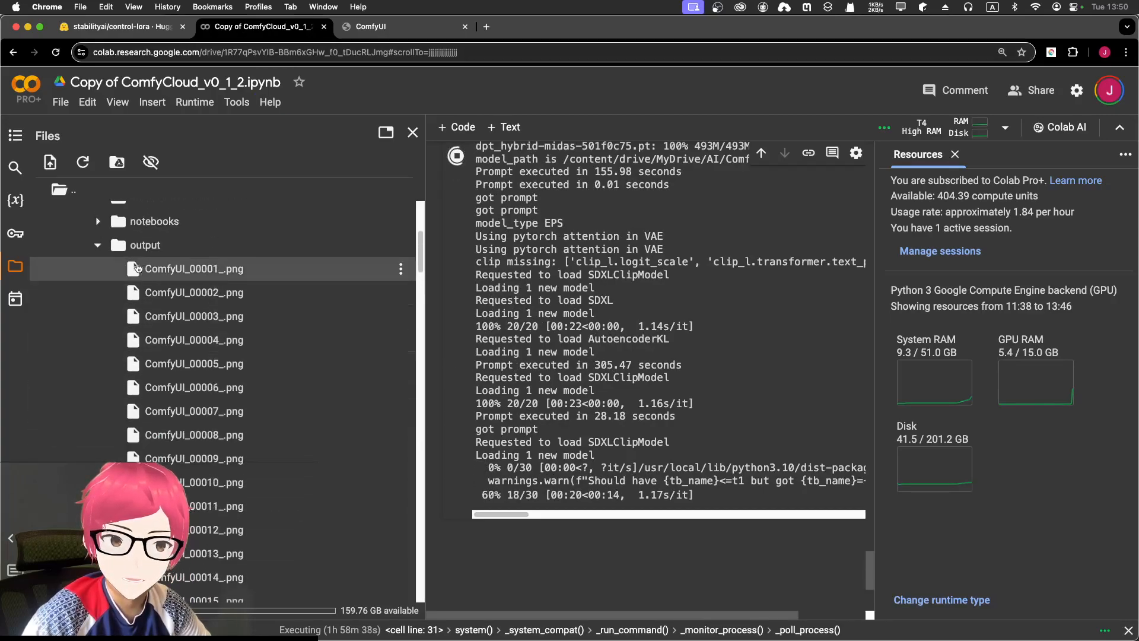
pyautogui.scroll(5, 109, 249)
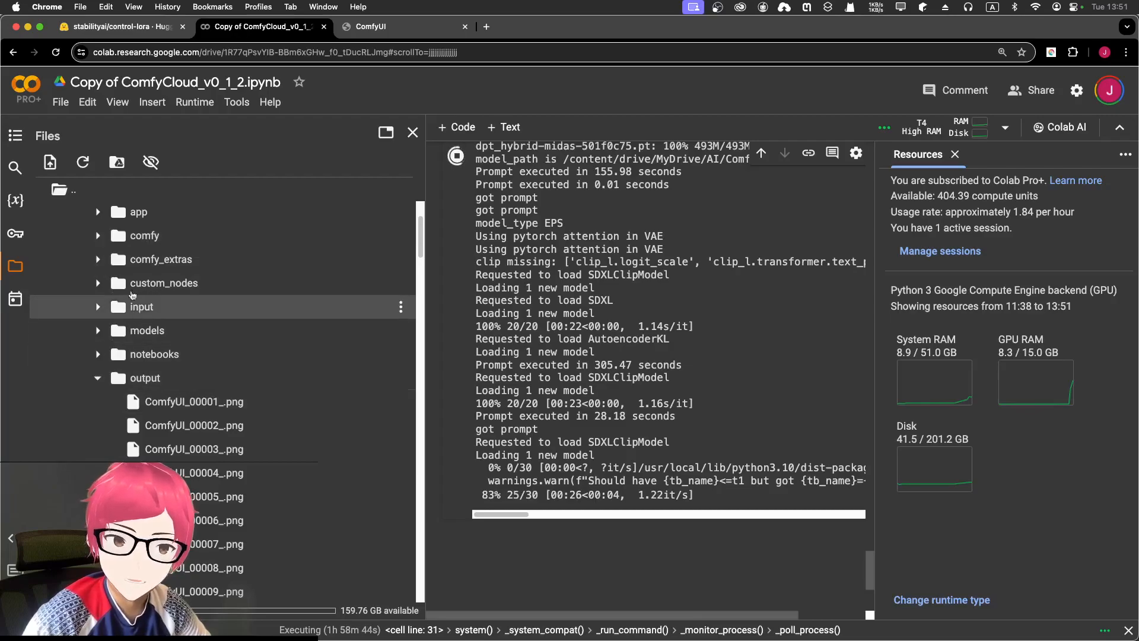
pyautogui.scroll(-15, 148, 391)
pyautogui.scroll(-4, 200, 417)
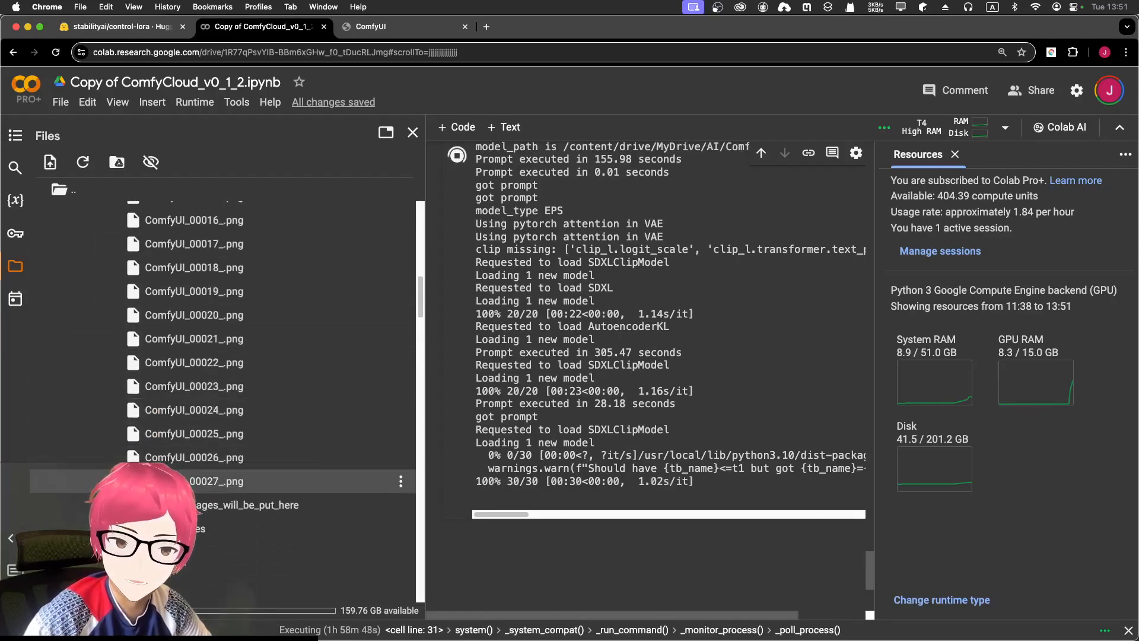
pyautogui.rightClick(184, 481)
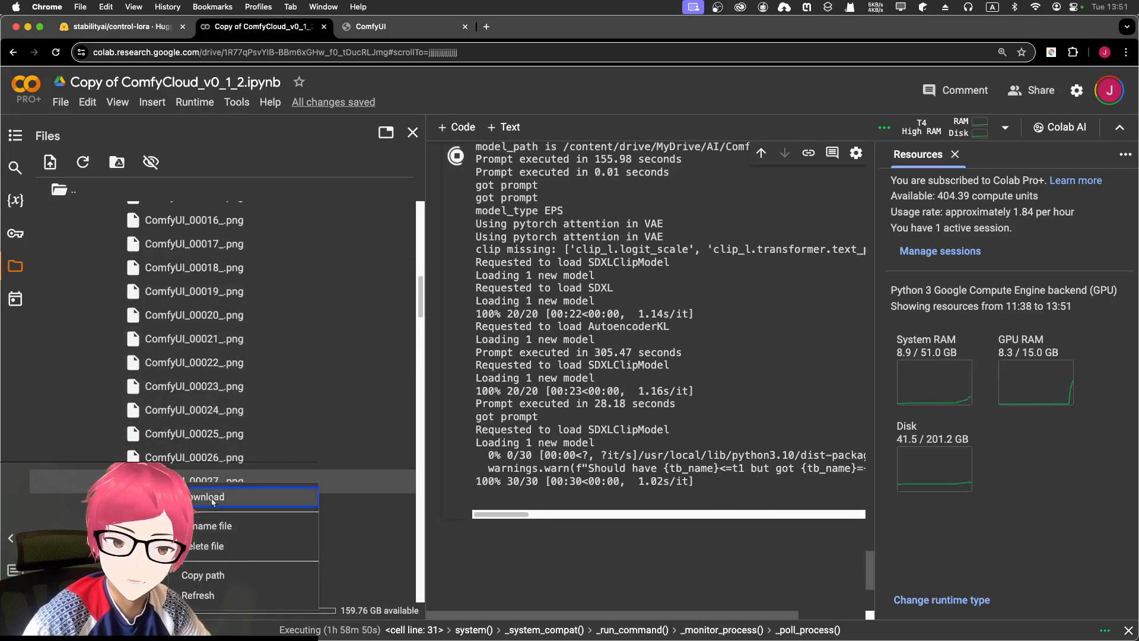
pyautogui.click(585, 379)
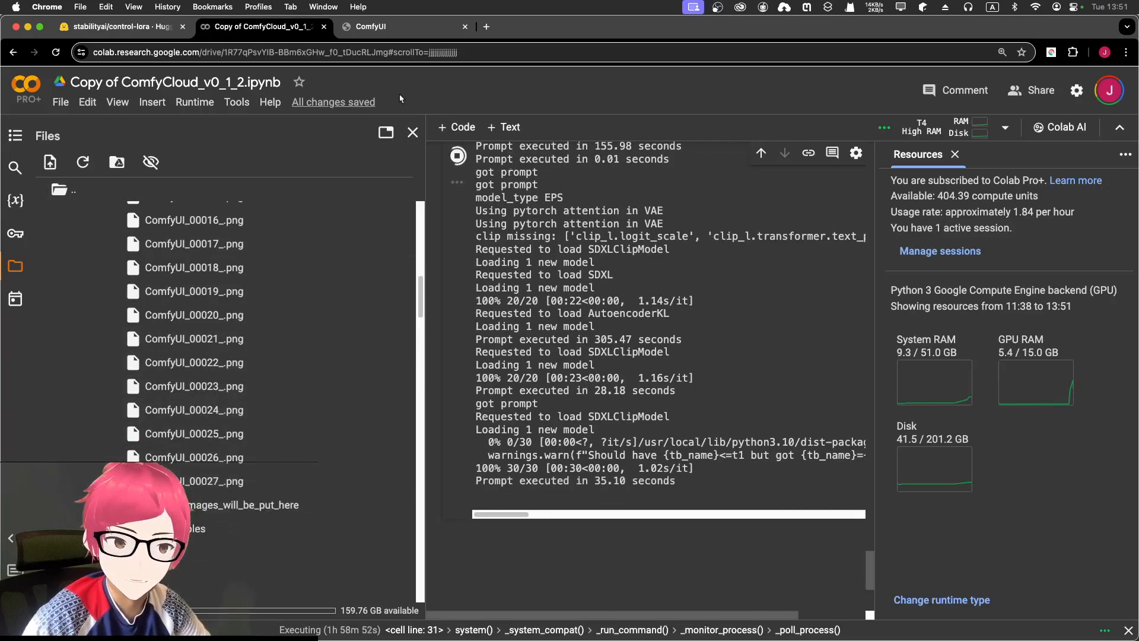
pyautogui.click(370, 27)
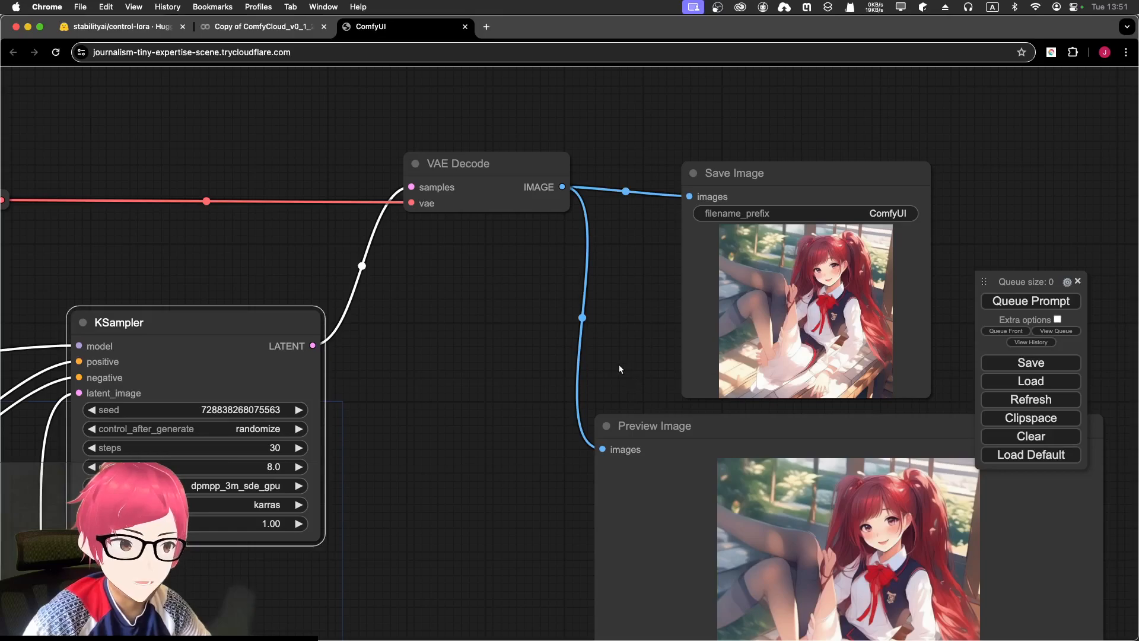
pyautogui.moveTo(629, 358); pyautogui.dragTo(445, 285)
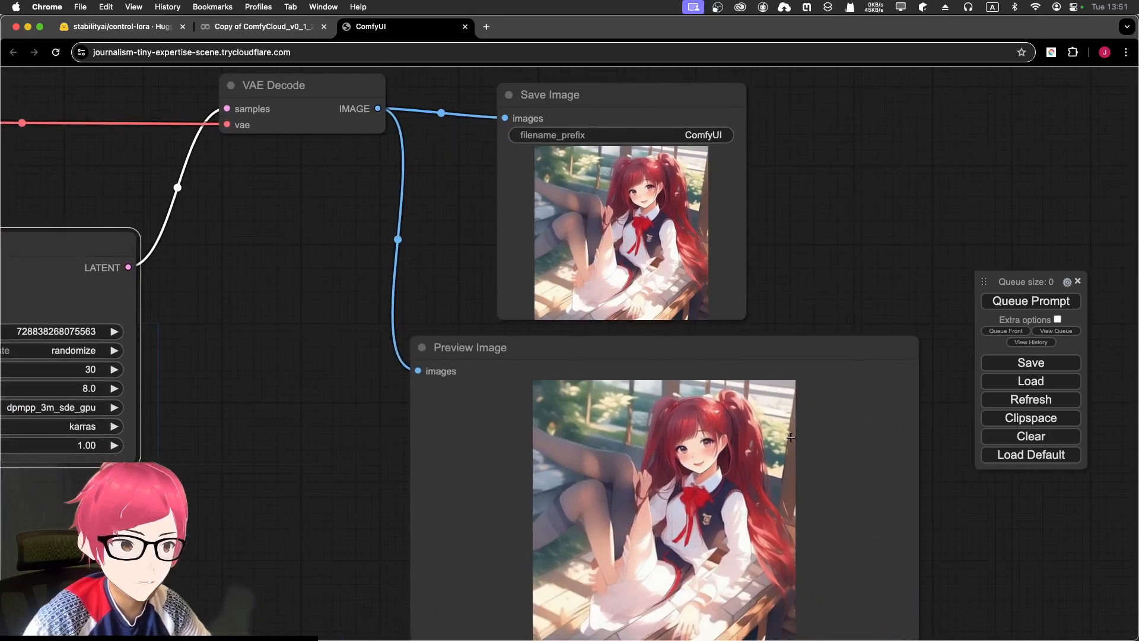
pyautogui.scroll(3, 765, 476)
pyautogui.scroll(5, 759, 495)
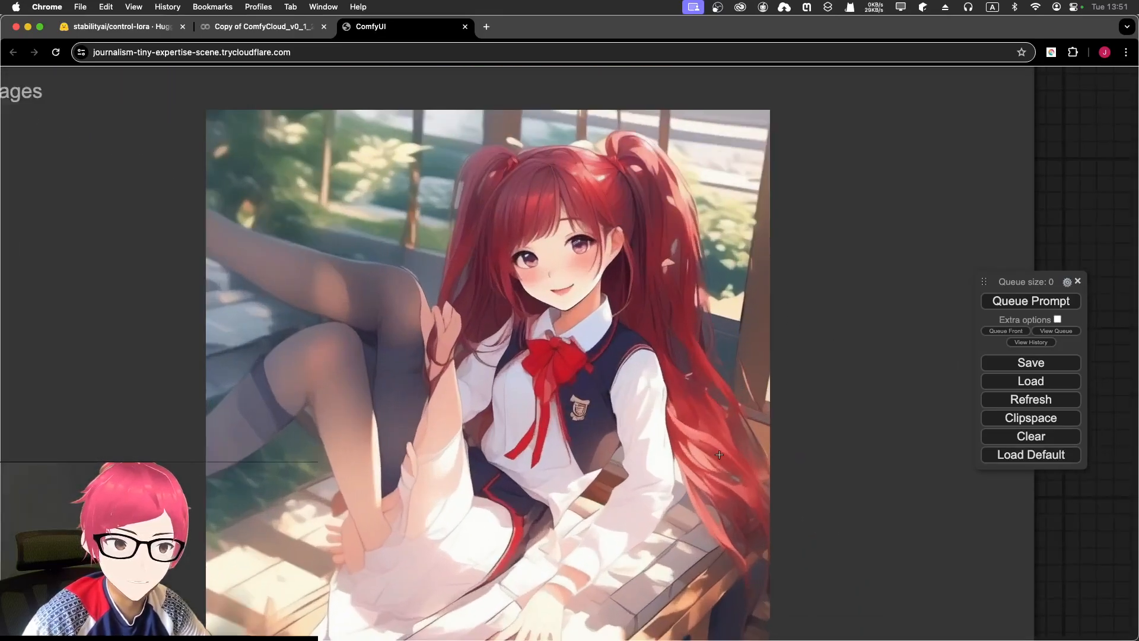
pyautogui.scroll(-5, 719, 454)
pyautogui.moveTo(716, 163); pyautogui.dragTo(696, 418)
pyautogui.scroll(10, 591, 285)
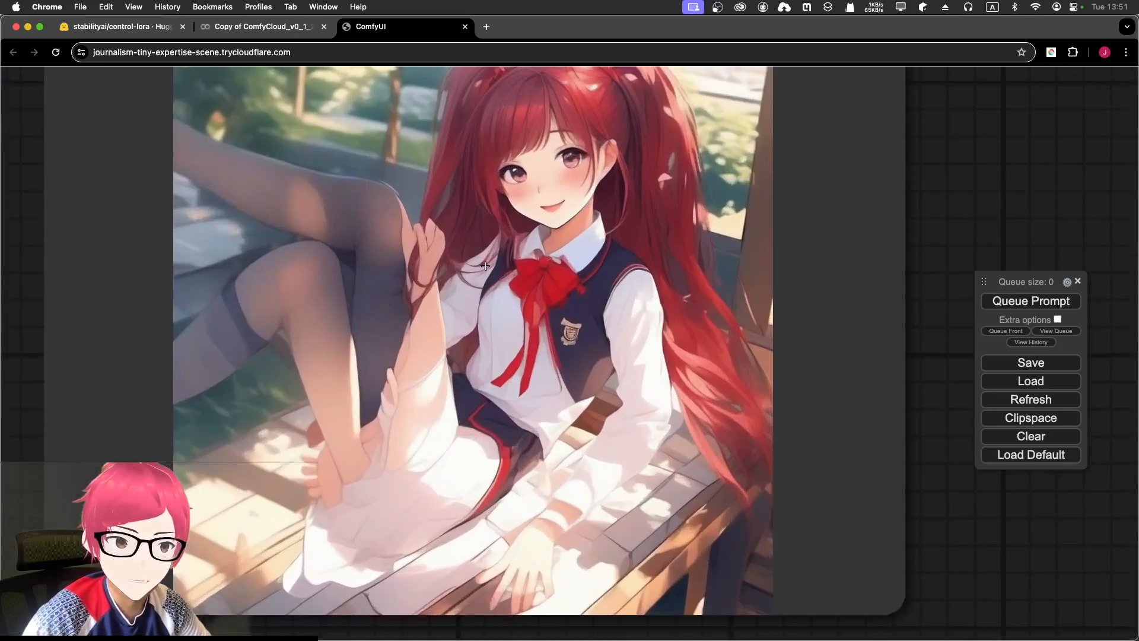
pyautogui.moveTo(485, 266); pyautogui.dragTo(469, 326)
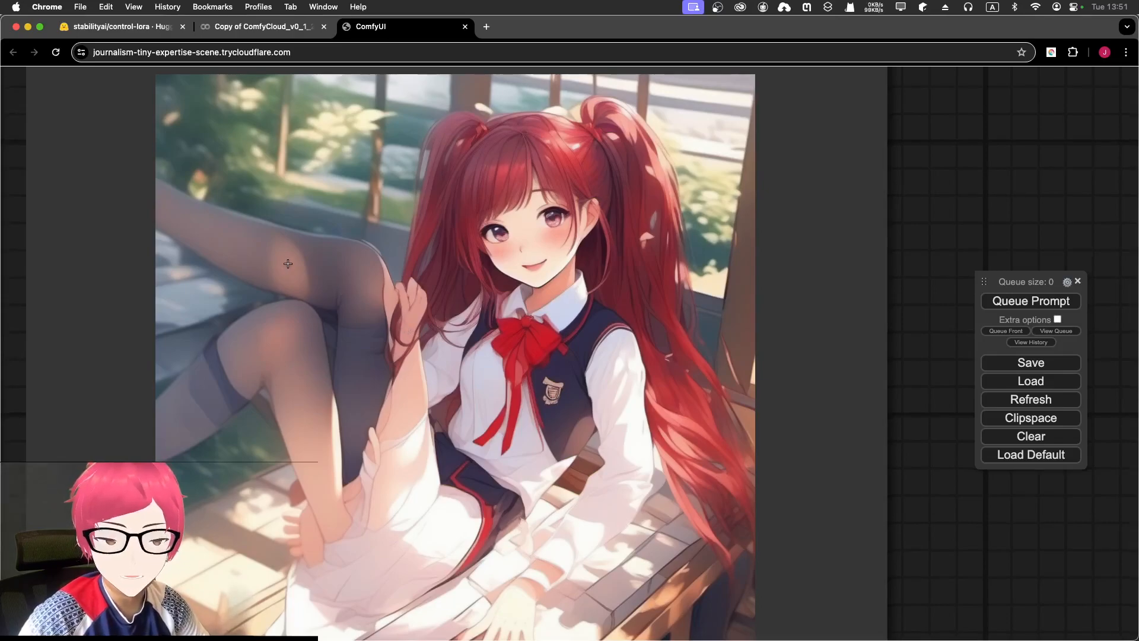
pyautogui.moveTo(241, 250); pyautogui.dragTo(347, 264)
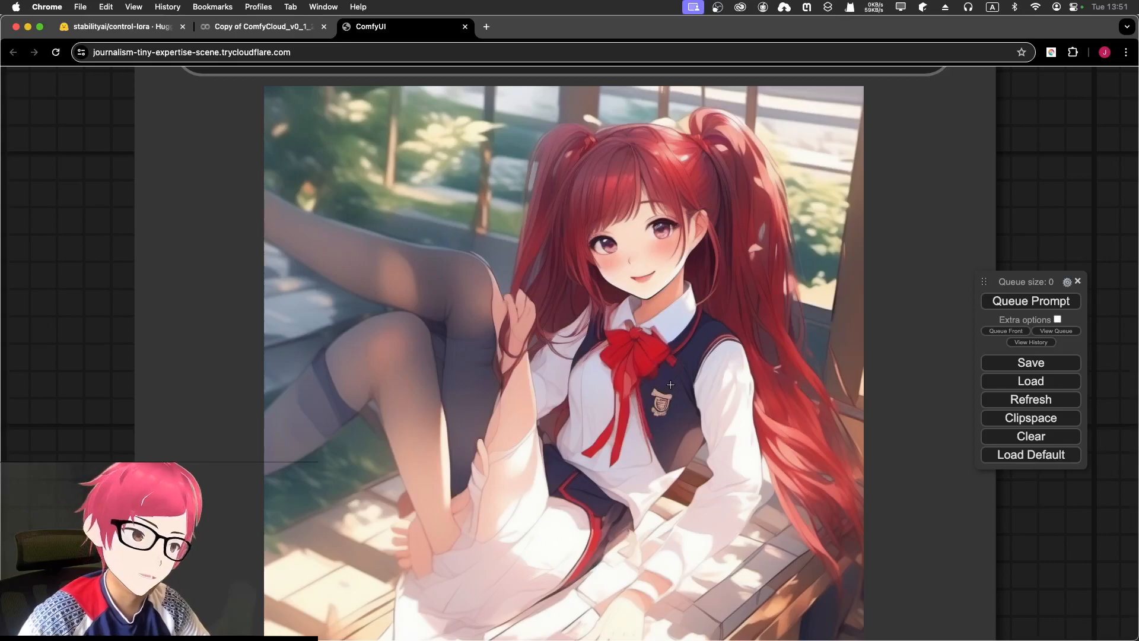
pyautogui.moveTo(680, 386); pyautogui.dragTo(589, 335)
pyautogui.scroll(-8, 589, 335)
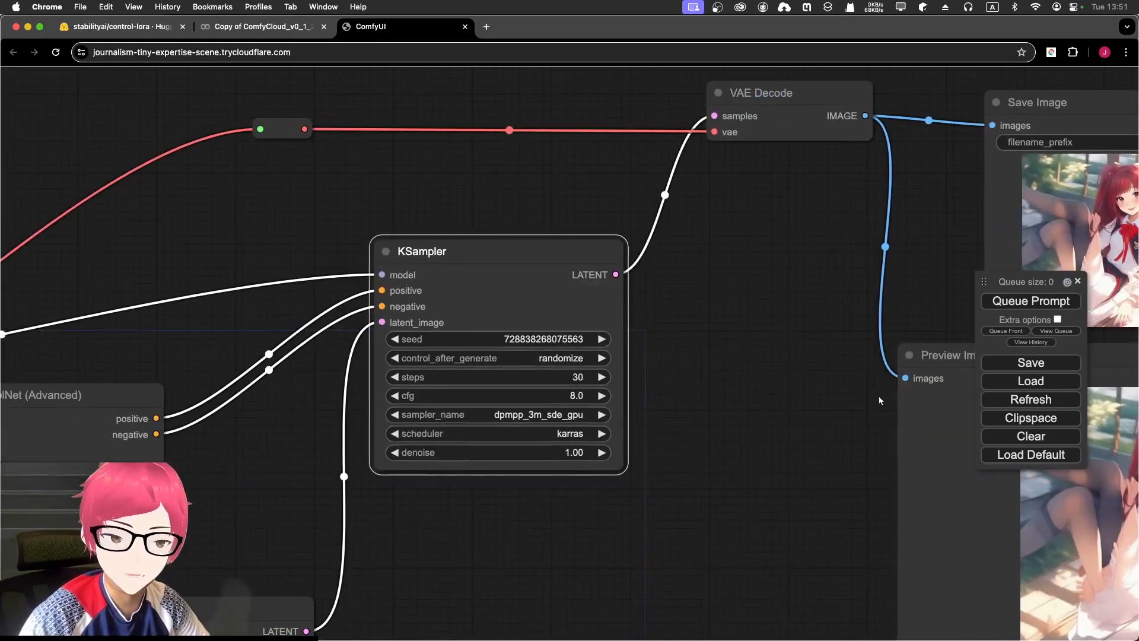
# - Move the Preview Image node under Load Image and shrink it
pyautogui.scroll(-5, 484, 197)
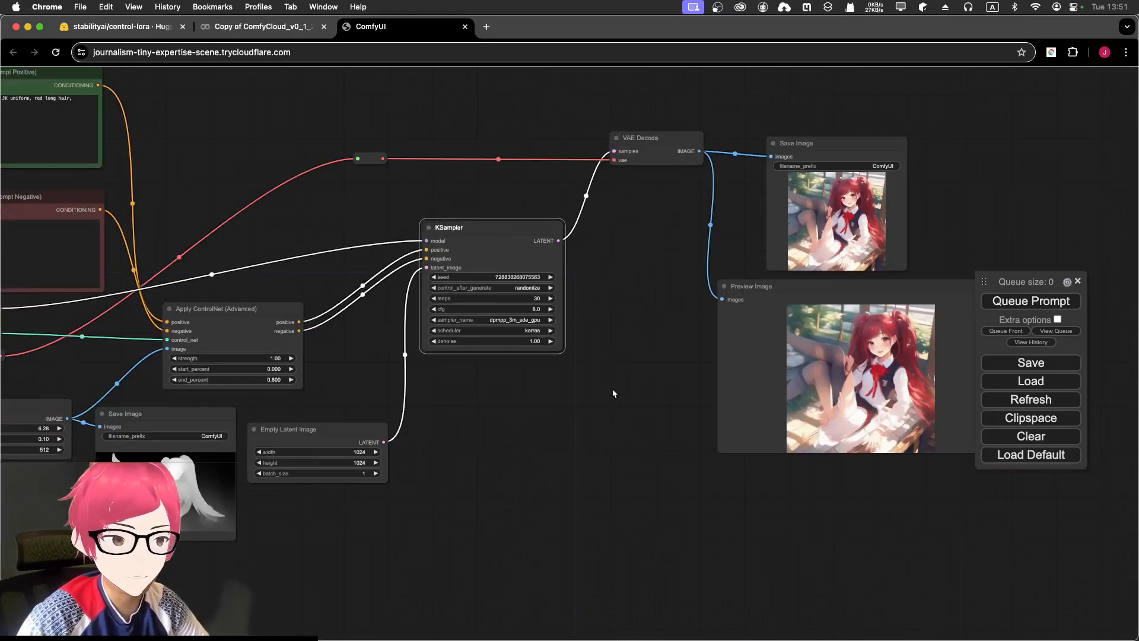
pyautogui.moveTo(613, 393); pyautogui.dragTo(714, 338)
pyautogui.moveTo(962, 231); pyautogui.dragTo(141, 415)
pyautogui.moveTo(193, 314); pyautogui.dragTo(615, 237)
pyautogui.moveTo(595, 328); pyautogui.dragTo(406, 399)
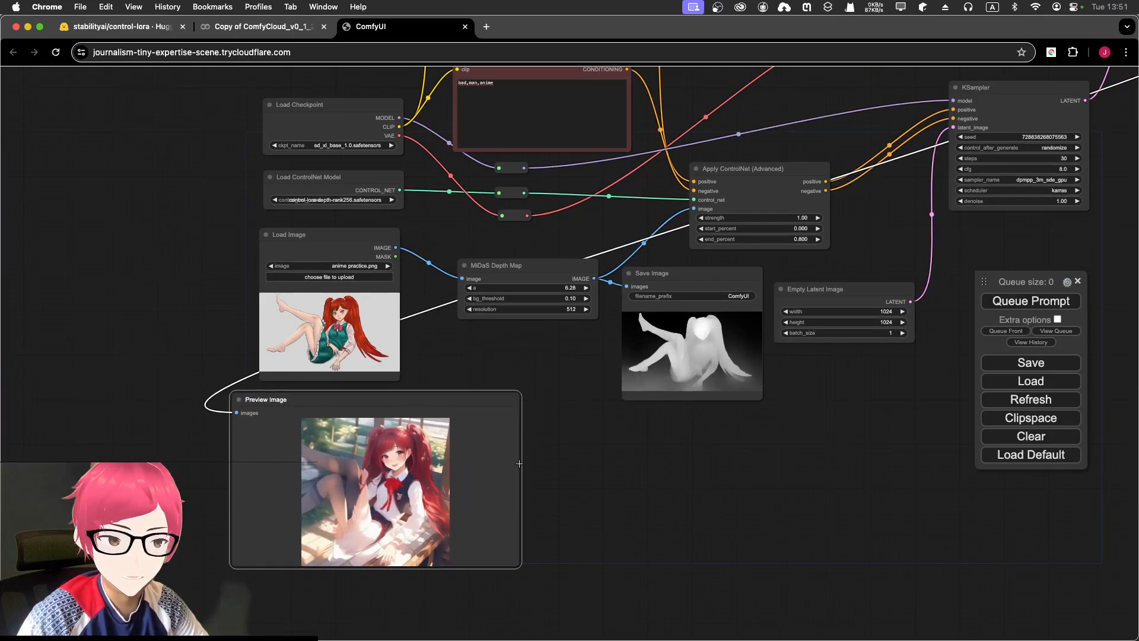
pyautogui.moveTo(521, 565); pyautogui.dragTo(426, 521)
# - Place the depth-map Save Image beside the preview and compare drawing and photo up close
pyautogui.moveTo(682, 272); pyautogui.dragTo(363, 319)
pyautogui.scroll(10, 363, 319)
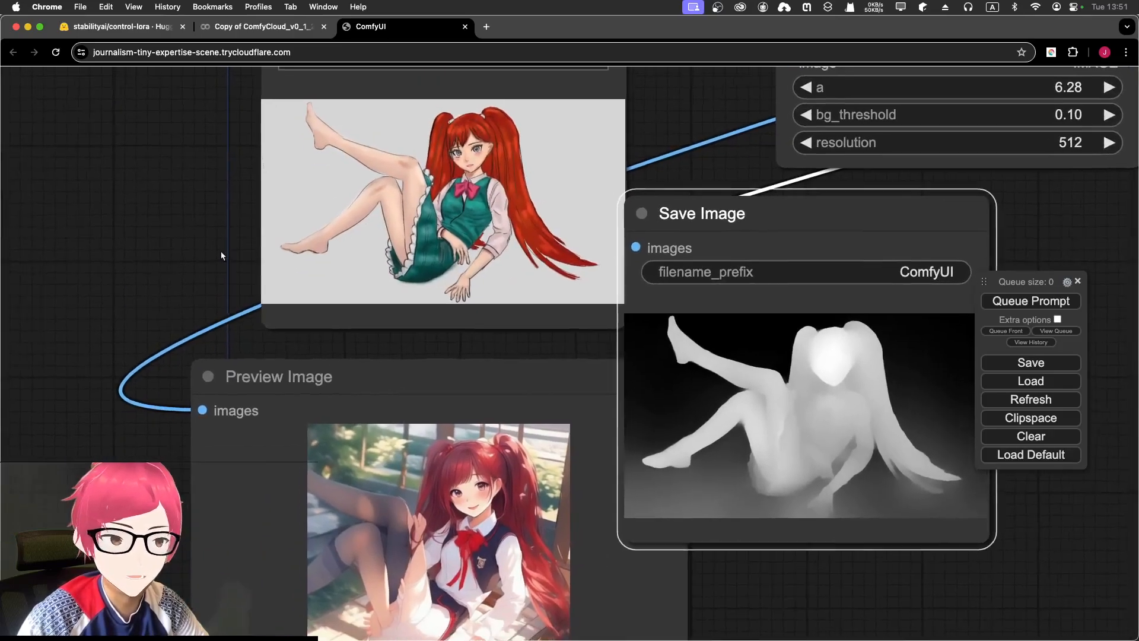
pyautogui.moveTo(221, 255); pyautogui.dragTo(198, 233)
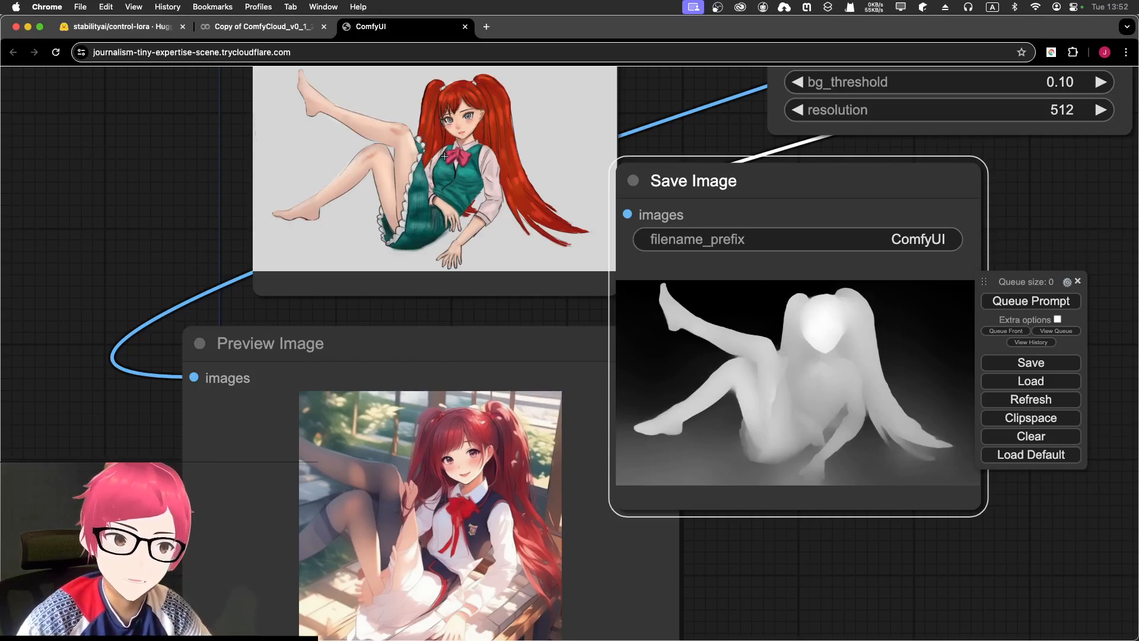
pyautogui.scroll(3, 450, 137)
pyautogui.scroll(2, 451, 136)
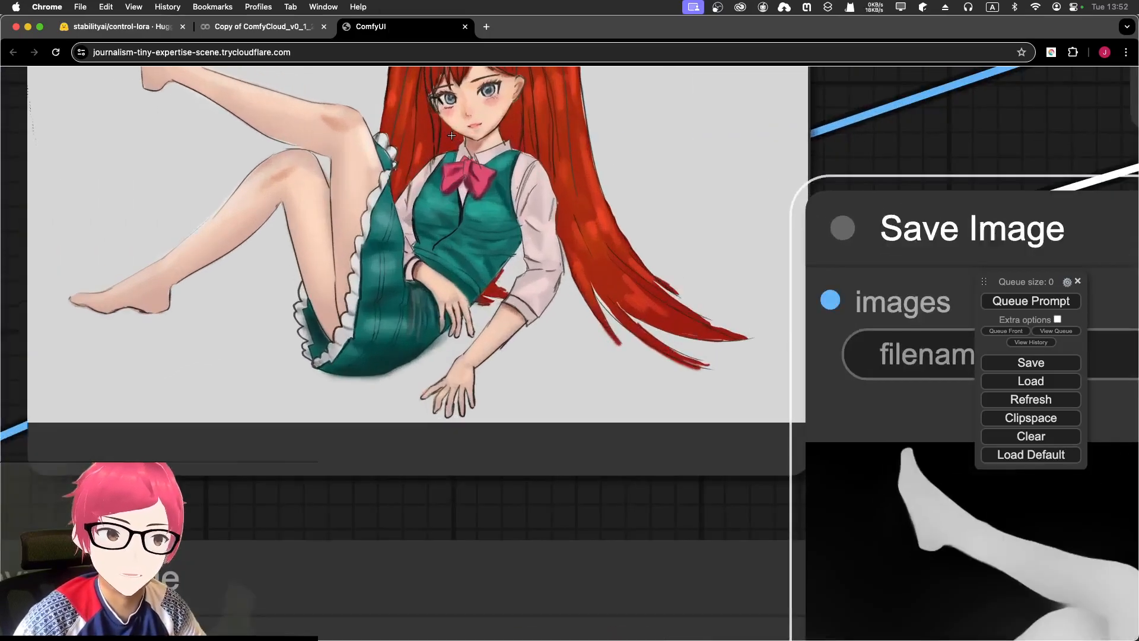
pyautogui.moveTo(454, 233); pyautogui.dragTo(452, 314)
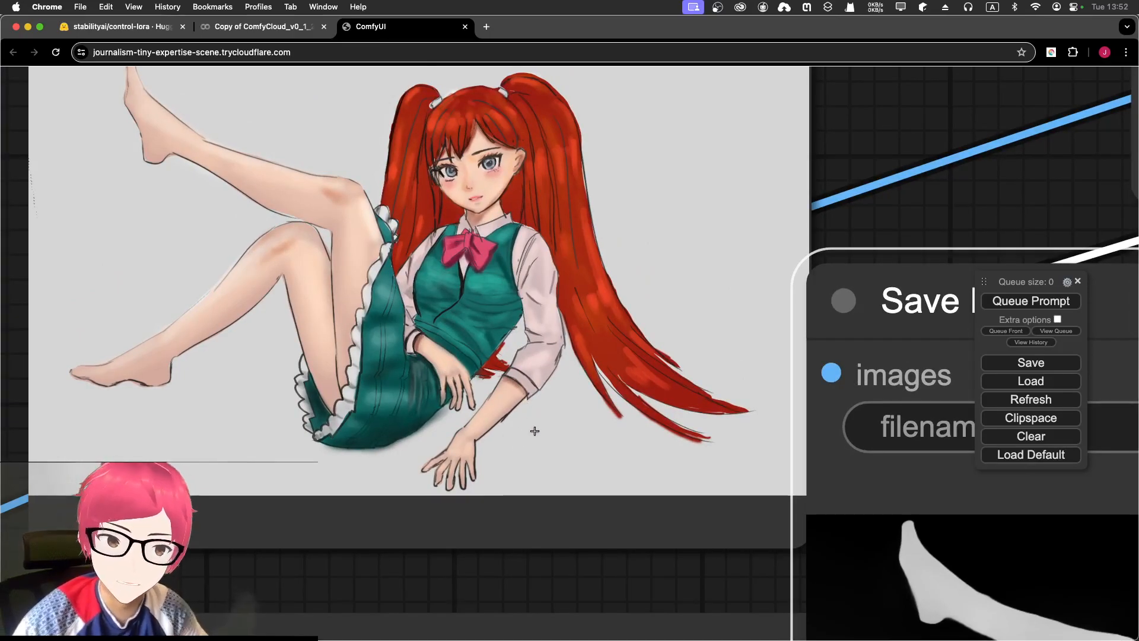
pyautogui.moveTo(532, 431); pyautogui.dragTo(498, 219)
pyautogui.moveTo(504, 504); pyautogui.dragTo(518, 201)
pyautogui.moveTo(464, 412); pyautogui.dragTo(474, 256)
pyautogui.scroll(-7, 480, 258)
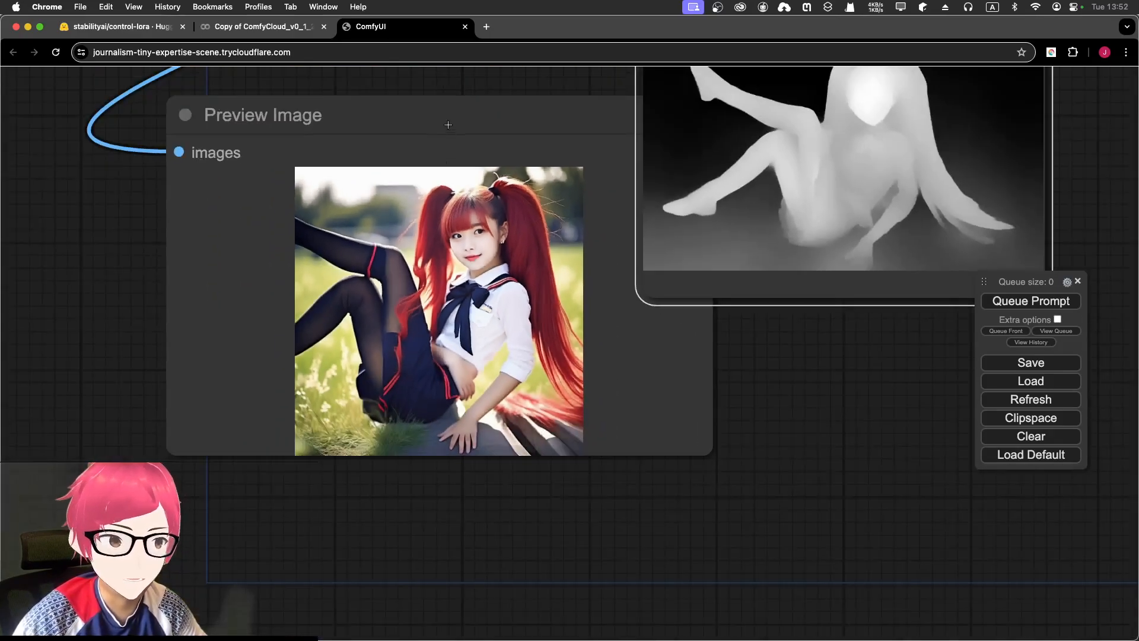
# - Inspect the red-haired schoolgirl render and raise the Preview Image node toward Load Image
pyautogui.moveTo(449, 124); pyautogui.dragTo(409, 170)
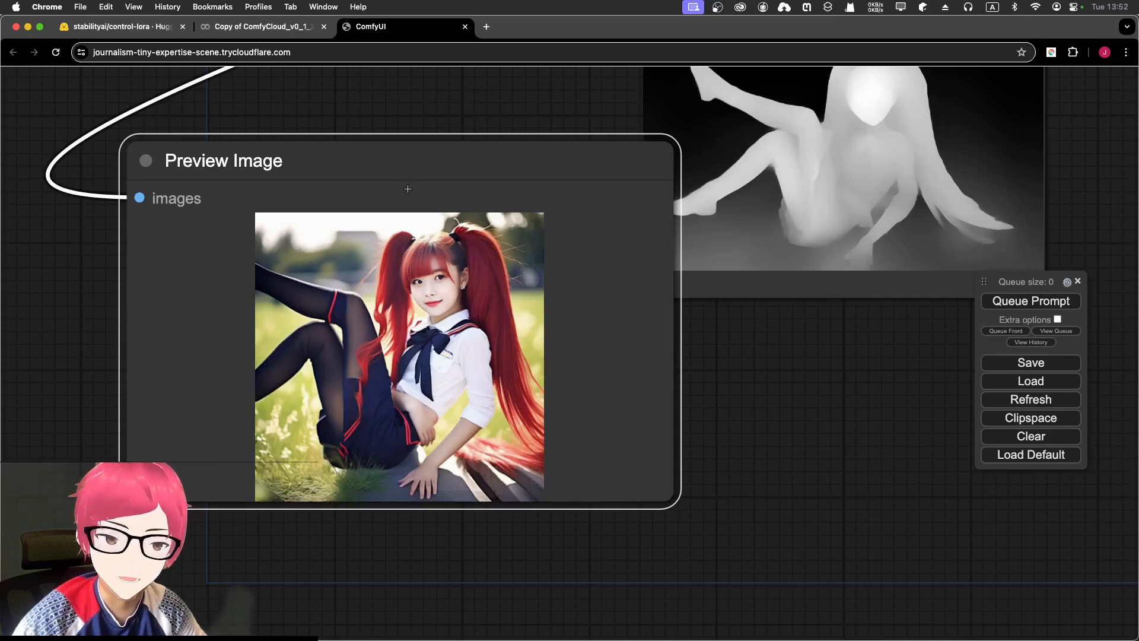
pyautogui.scroll(2, 407, 188)
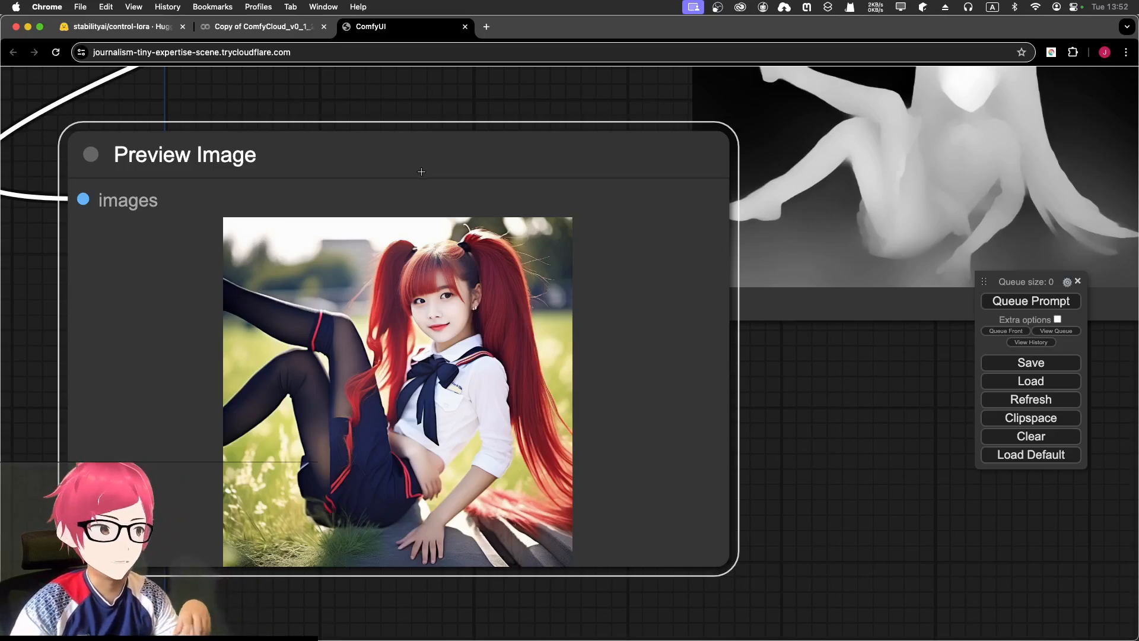
pyautogui.scroll(-15, 420, 171)
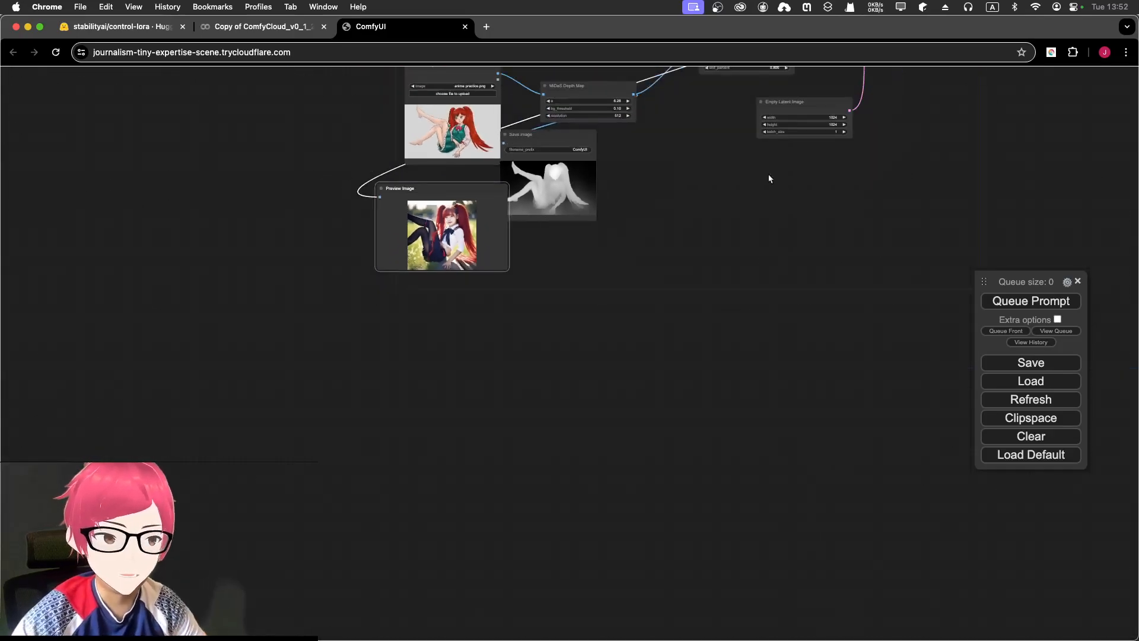
pyautogui.scroll(5, 550, 166)
pyautogui.scroll(15, 346, 267)
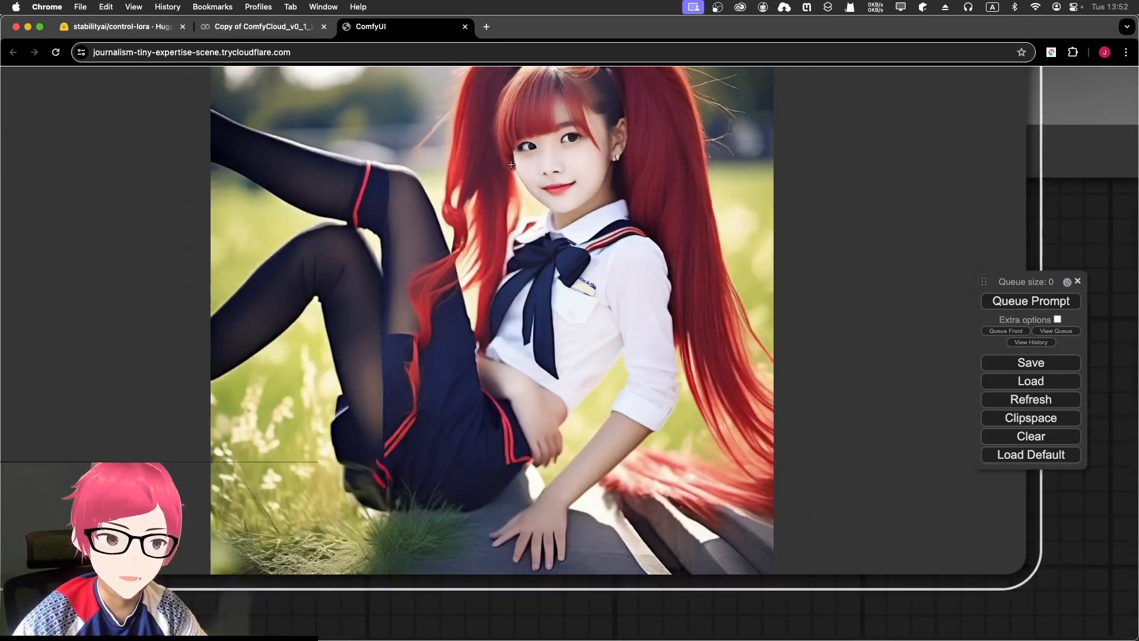
pyautogui.moveTo(522, 163); pyautogui.dragTo(468, 283)
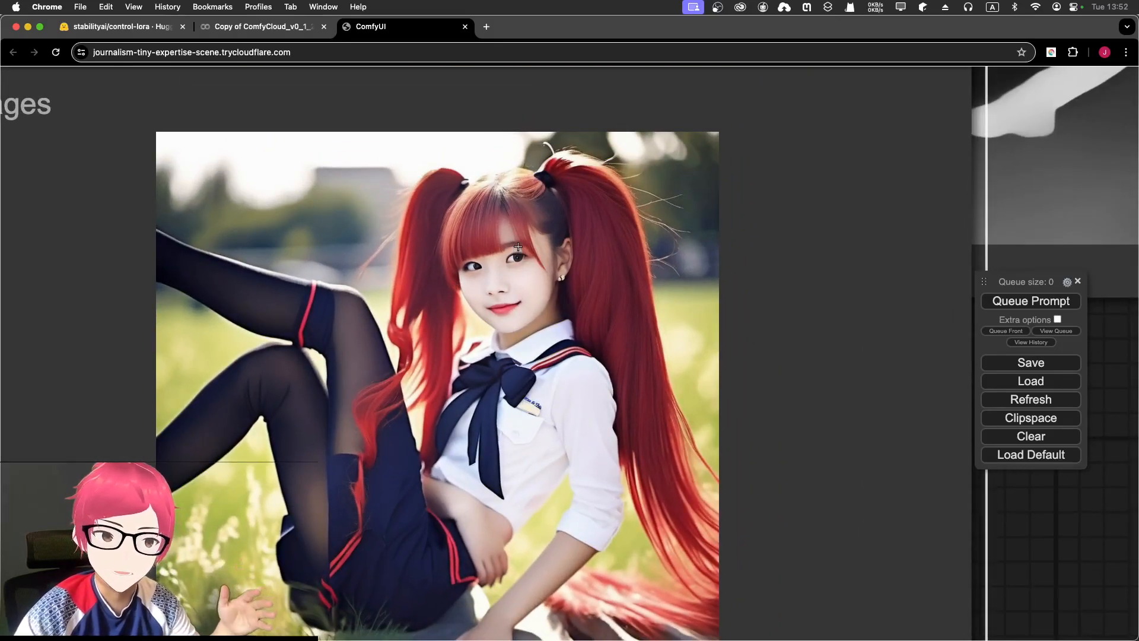
pyautogui.scroll(-7, 518, 246)
pyautogui.scroll(3, 473, 195)
pyautogui.scroll(-6, 422, 364)
pyautogui.moveTo(427, 315); pyautogui.dragTo(429, 255)
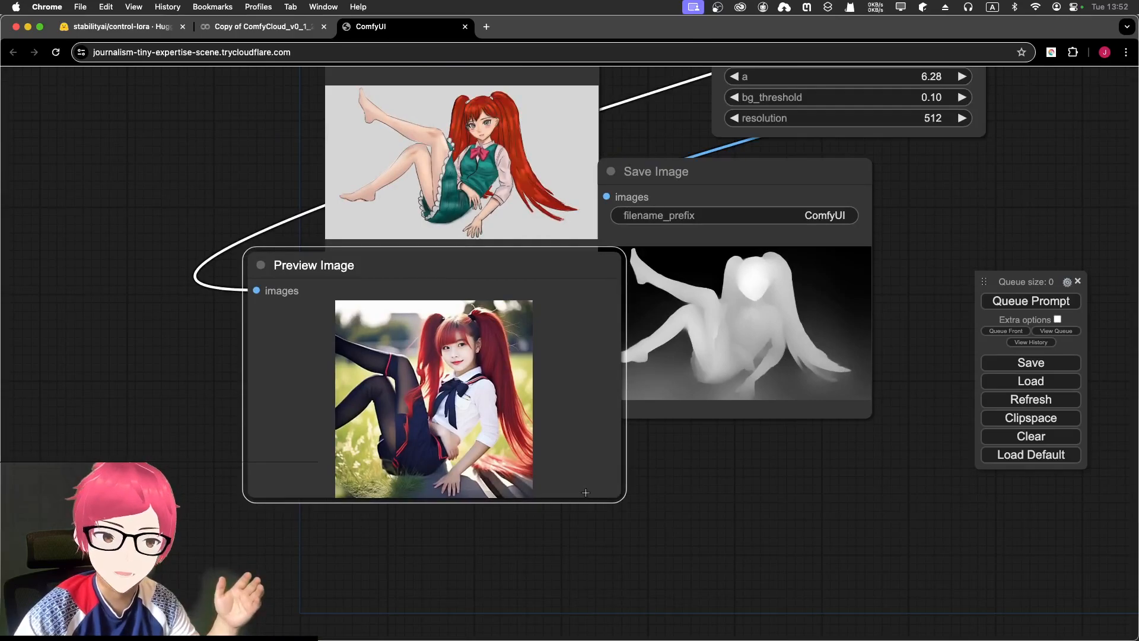
pyautogui.scroll(-2, 639, 196)
pyautogui.scroll(-3, 639, 196)
# - Shift the Preview Image node up-right and bring Load Image to the front over it
pyautogui.moveTo(650, 158); pyautogui.dragTo(480, 502)
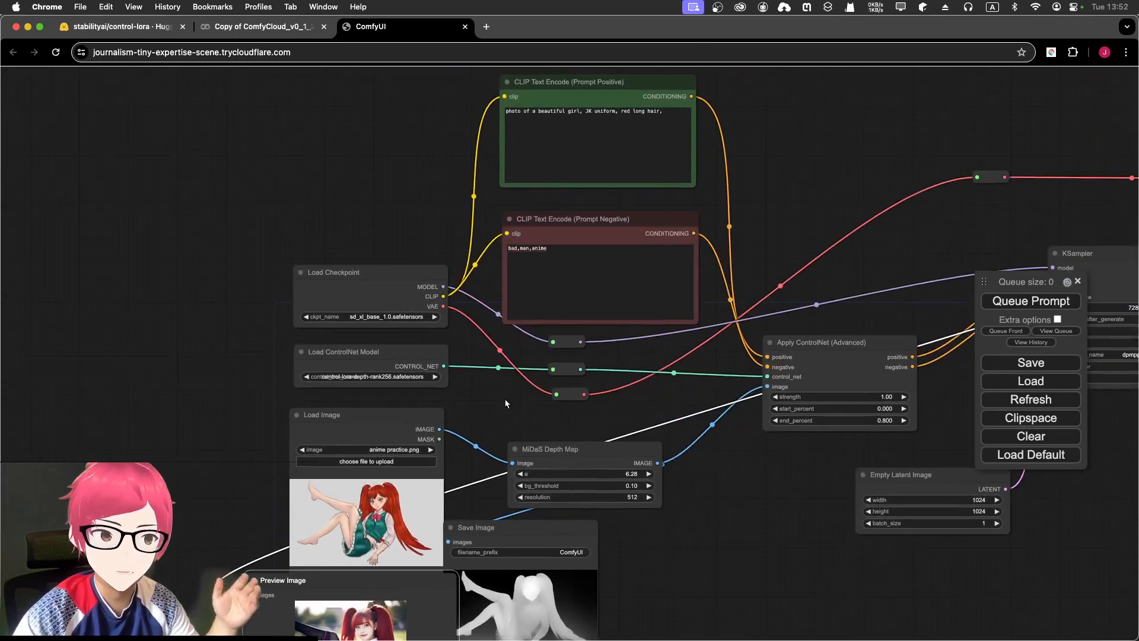
pyautogui.scroll(9, 577, 226)
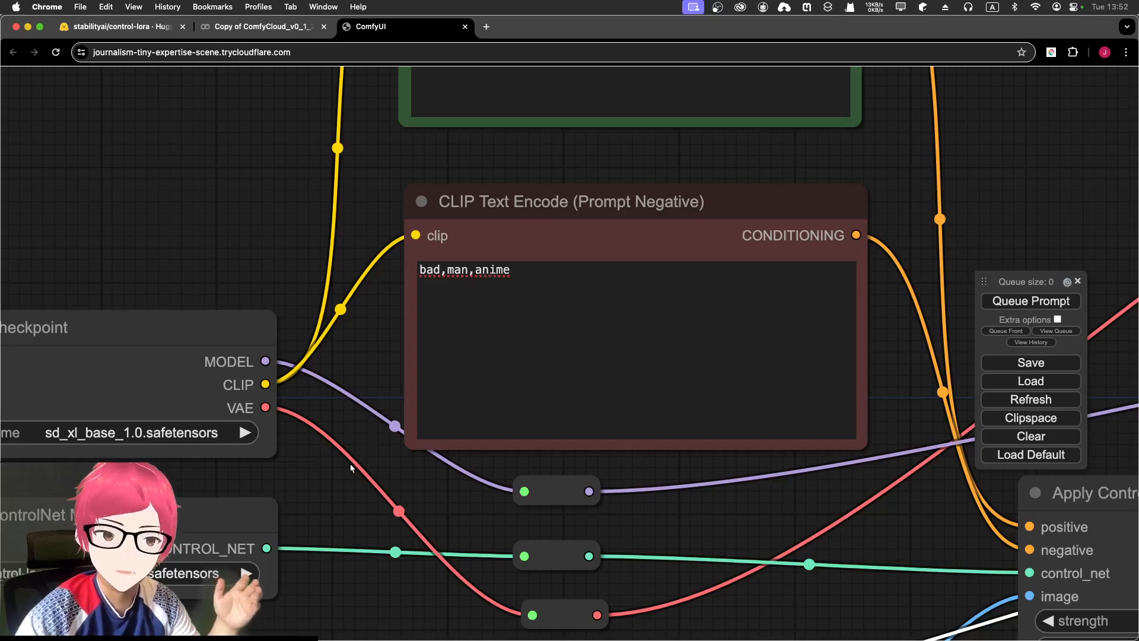
pyautogui.moveTo(341, 516); pyautogui.dragTo(418, 126)
pyautogui.moveTo(378, 478); pyautogui.dragTo(562, 250)
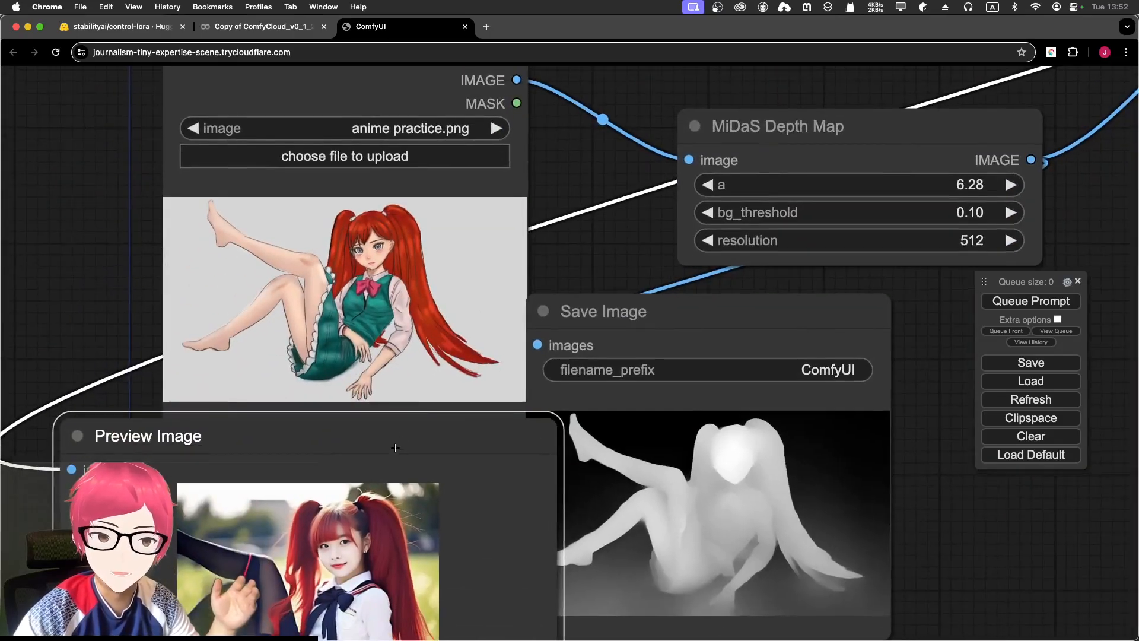
pyautogui.moveTo(394, 452); pyautogui.dragTo(421, 339)
pyautogui.scroll(3, 328, 335)
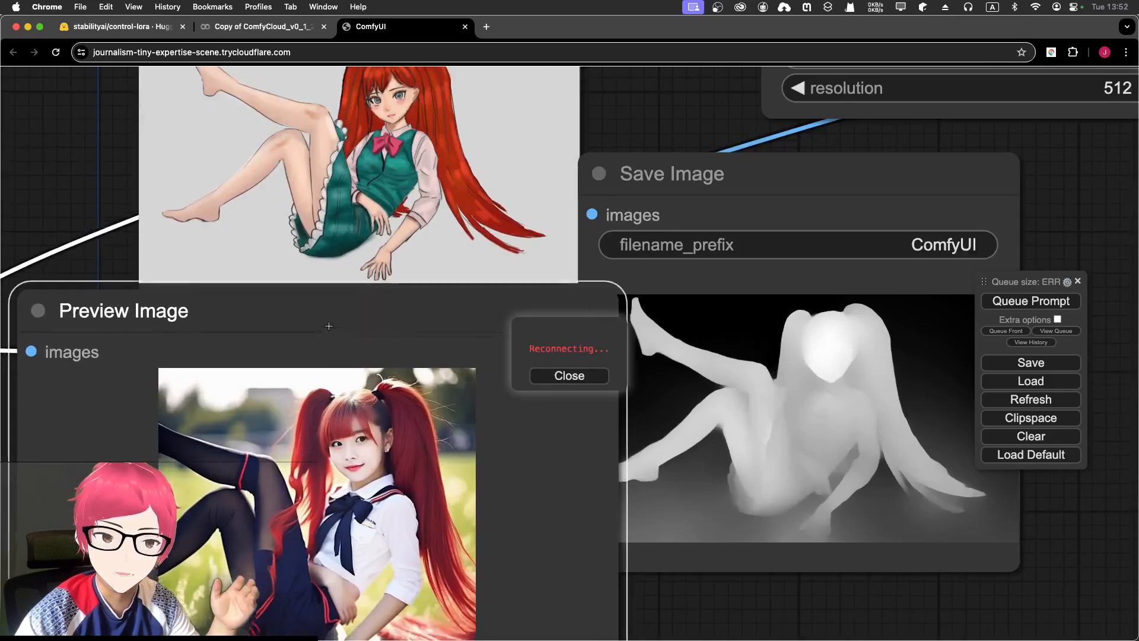
pyautogui.moveTo(327, 335); pyautogui.dragTo(345, 279)
pyautogui.click(494, 171)
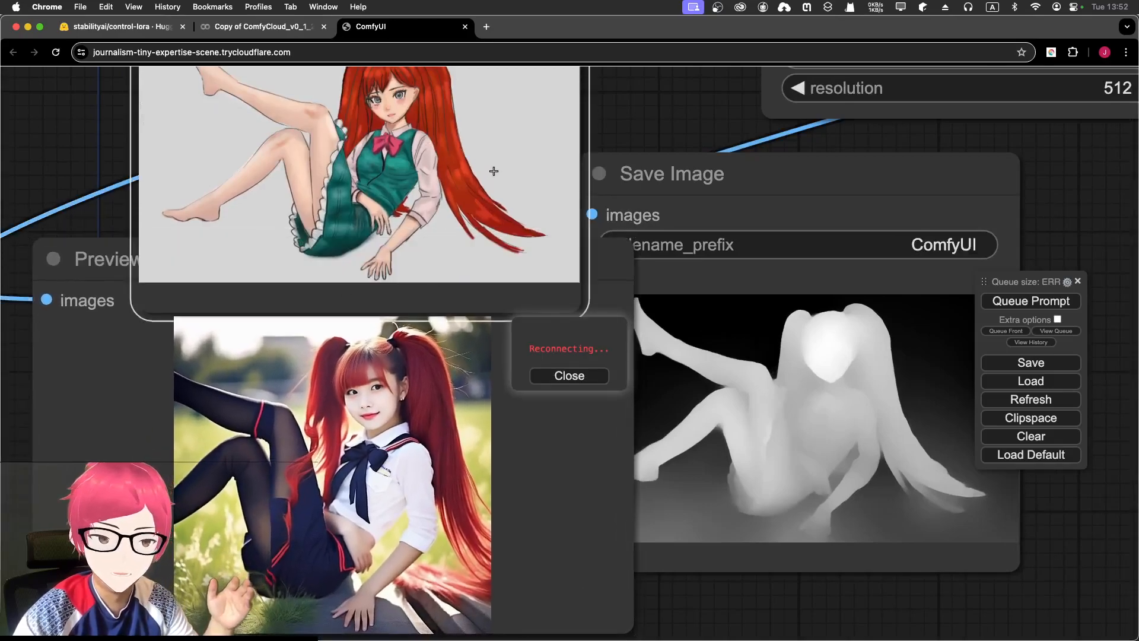
# - Move the depth-map Save Image node right, beside the drawing and preview
pyautogui.scroll(1, 560, 243)
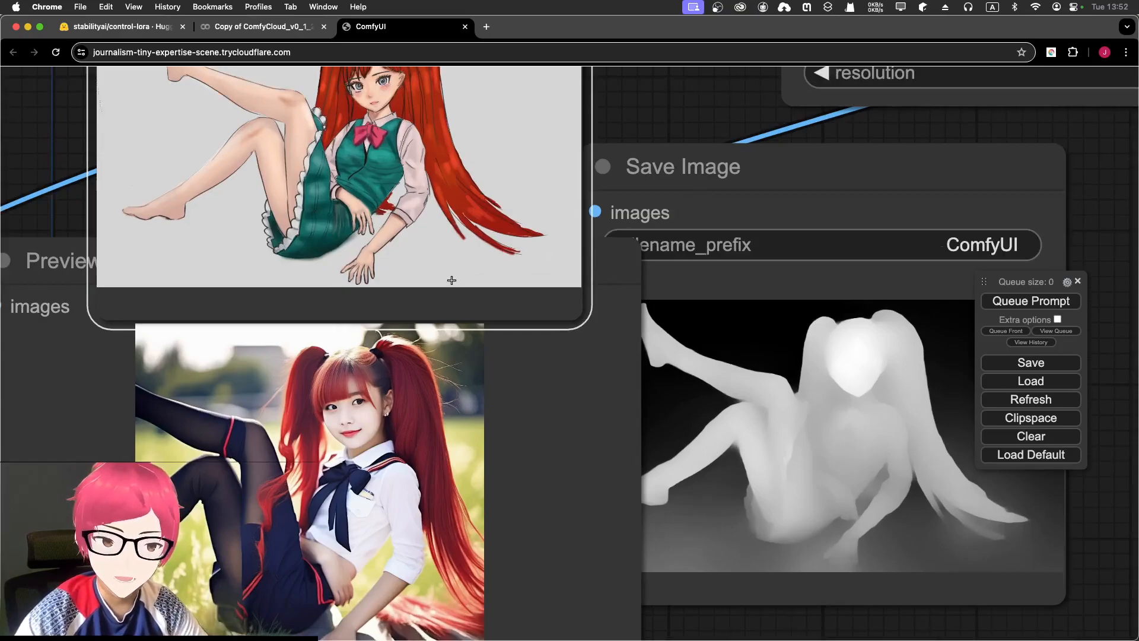
pyautogui.scroll(-1, 451, 280)
pyautogui.moveTo(394, 385); pyautogui.dragTo(365, 383)
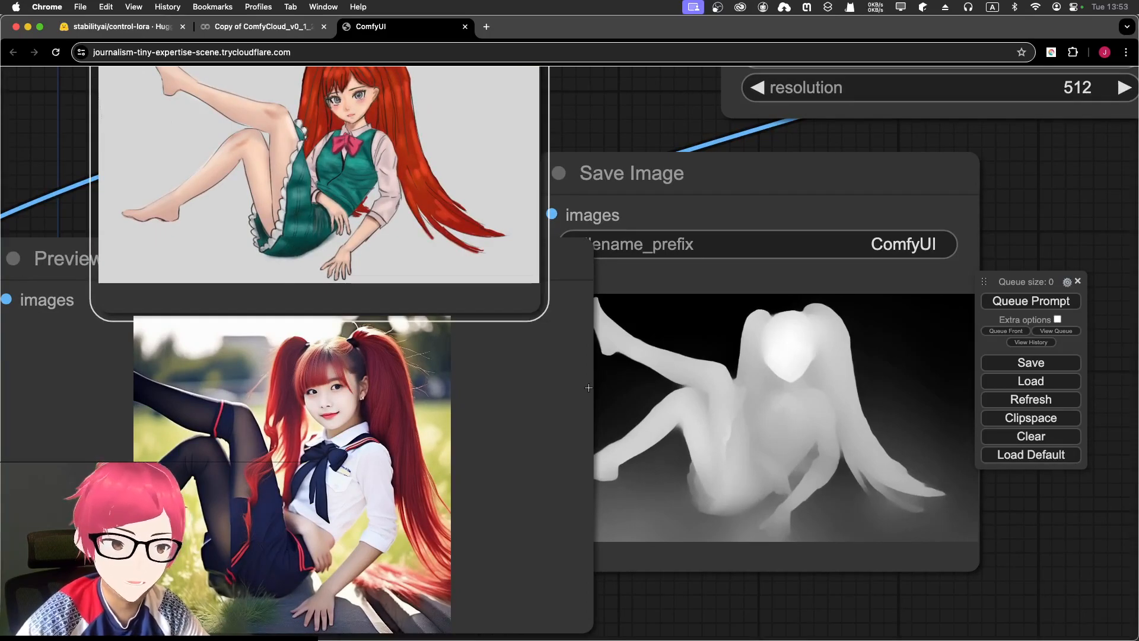
pyautogui.moveTo(728, 162)
pyautogui.mouseDown()
pyautogui.moveTo(791, 169)
pyautogui.moveTo(725, 157)
pyautogui.mouseUp()
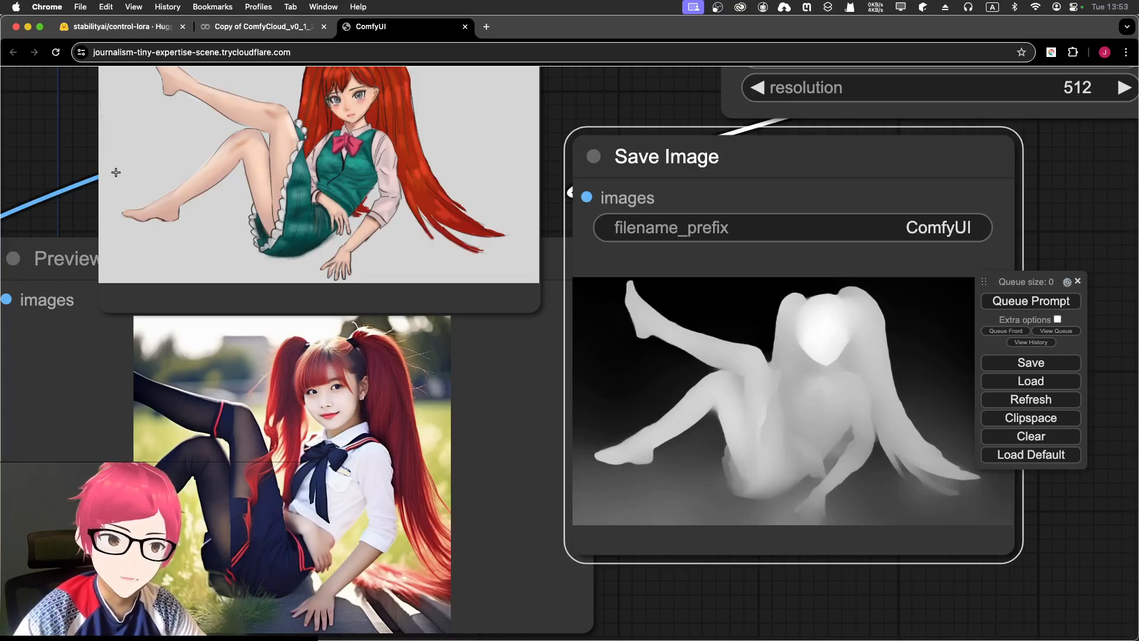
pyautogui.scroll(-1, 214, 145)
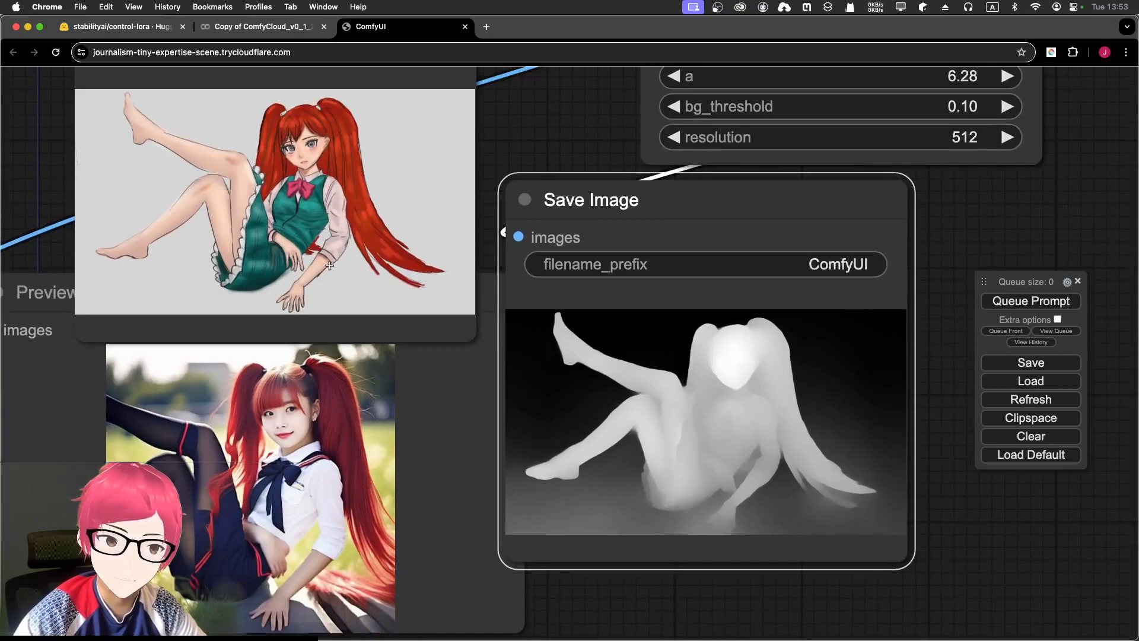
pyautogui.scroll(3, 242, 457)
pyautogui.moveTo(186, 449); pyautogui.dragTo(259, 393)
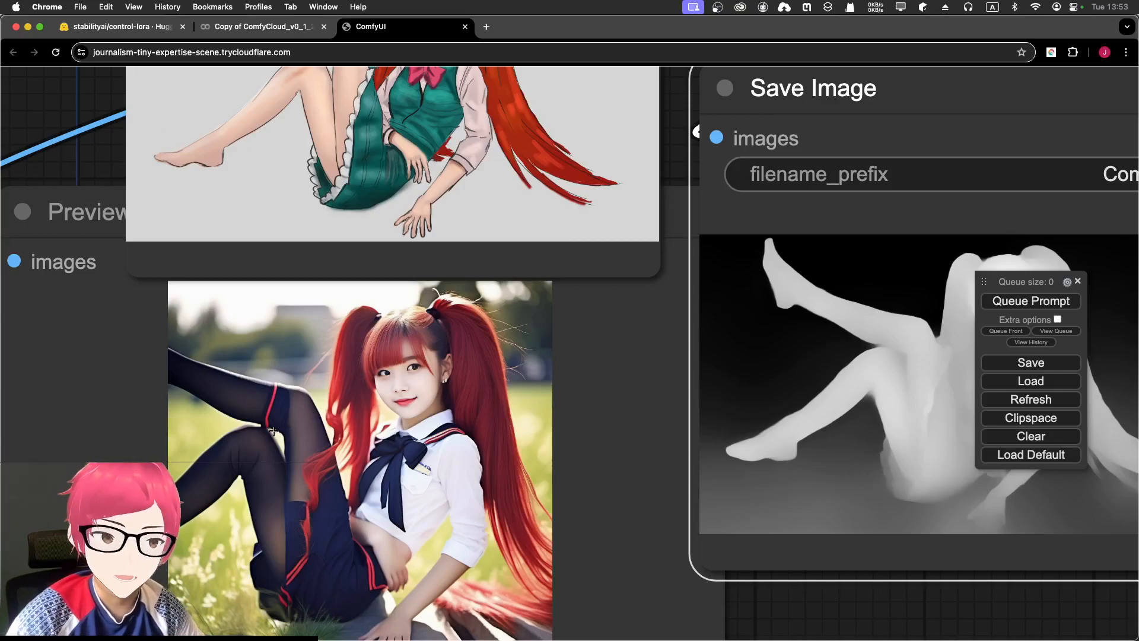
pyautogui.scroll(-2, 265, 394)
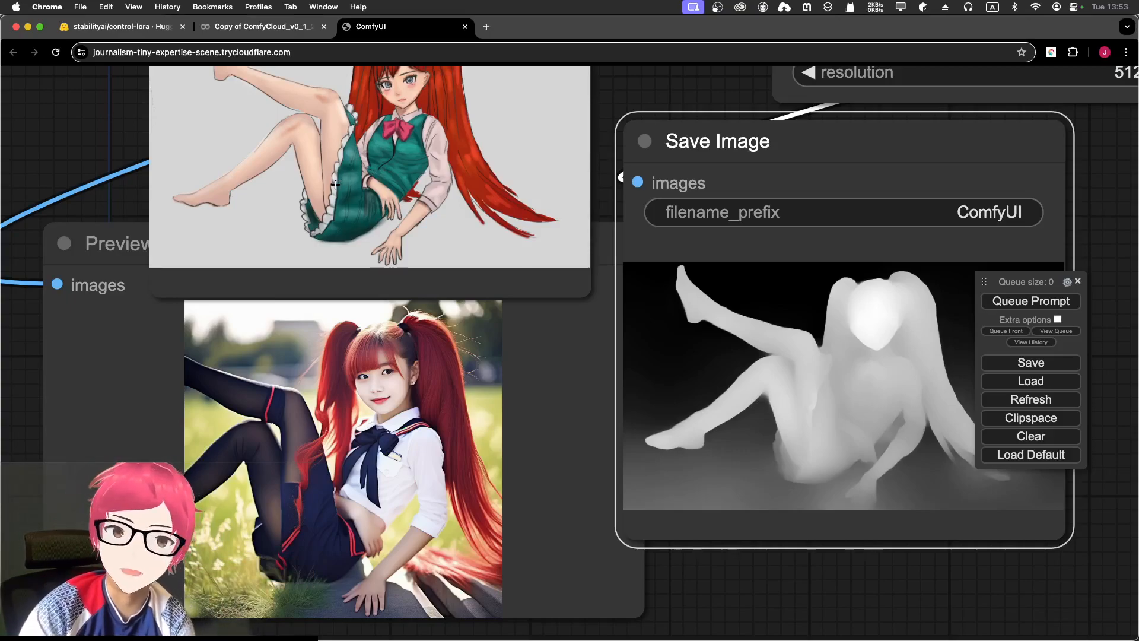
pyautogui.scroll(-1, 331, 205)
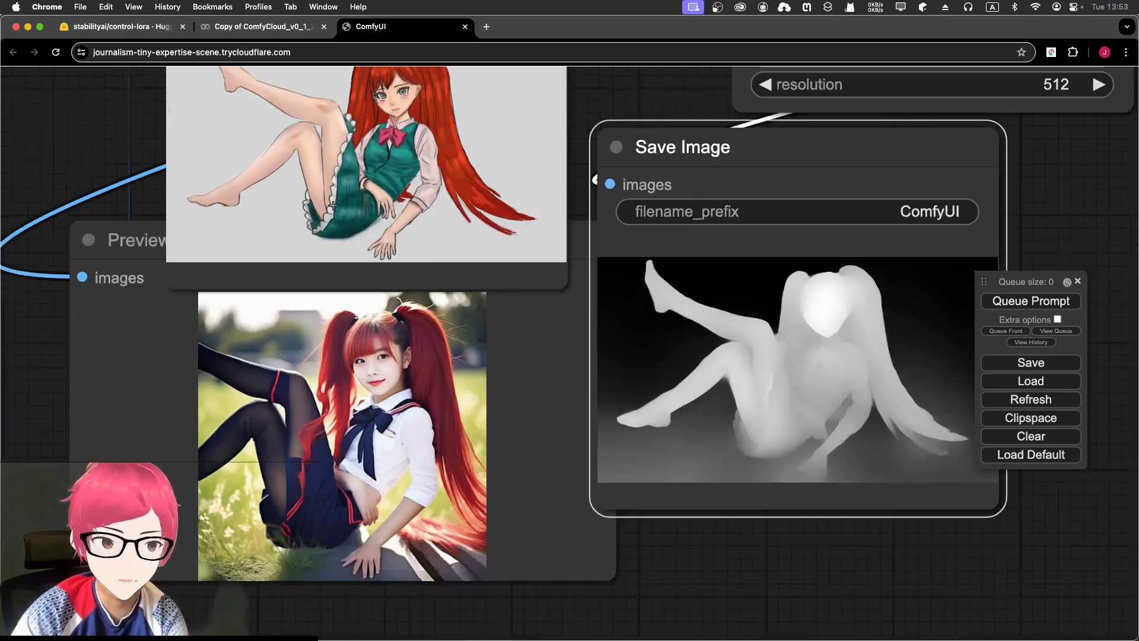
pyautogui.scroll(-2, 268, 215)
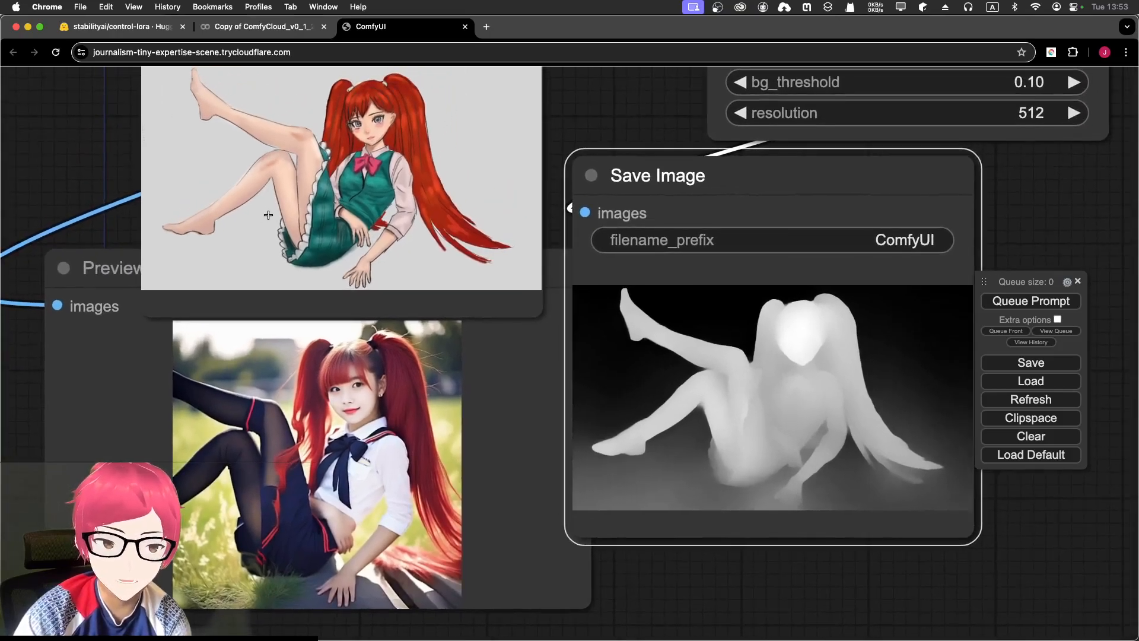
pyautogui.moveTo(268, 214); pyautogui.dragTo(262, 228)
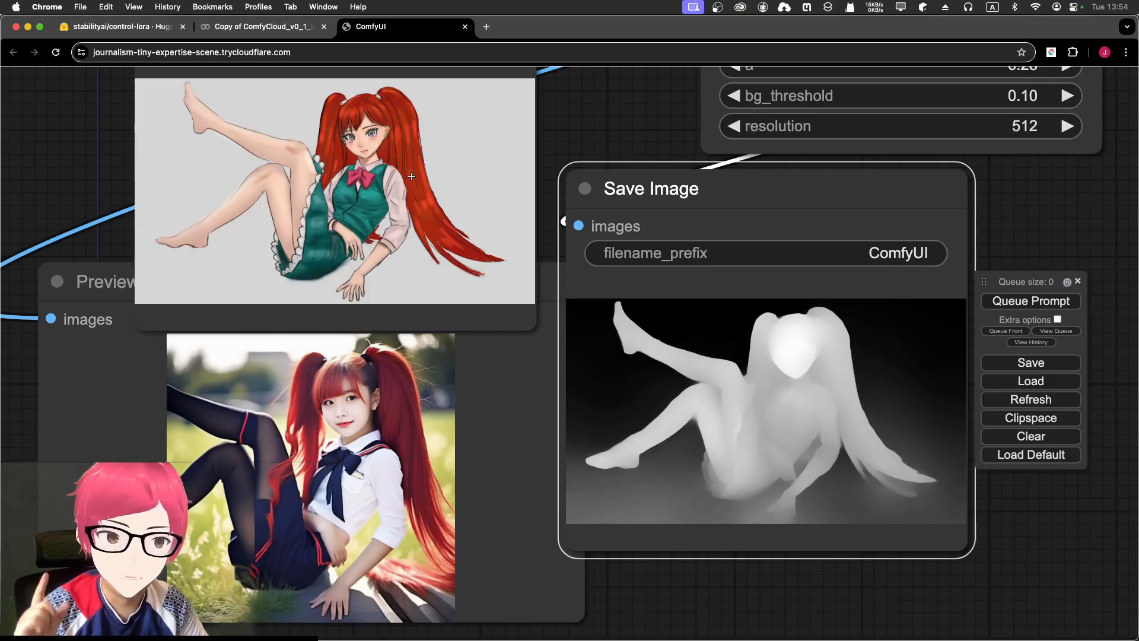
pyautogui.scroll(-7, 365, 186)
pyautogui.scroll(5, 365, 186)
pyautogui.moveTo(549, 185); pyautogui.dragTo(494, 441)
pyautogui.scroll(-3, 511, 208)
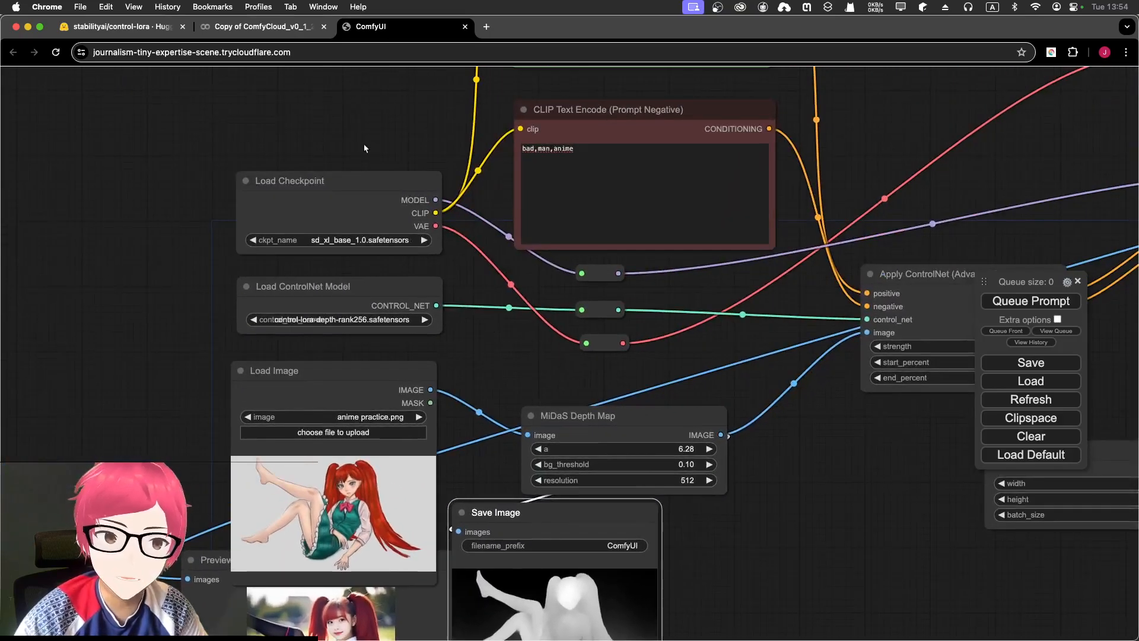
pyautogui.click(342, 185)
pyautogui.scroll(5, 388, 192)
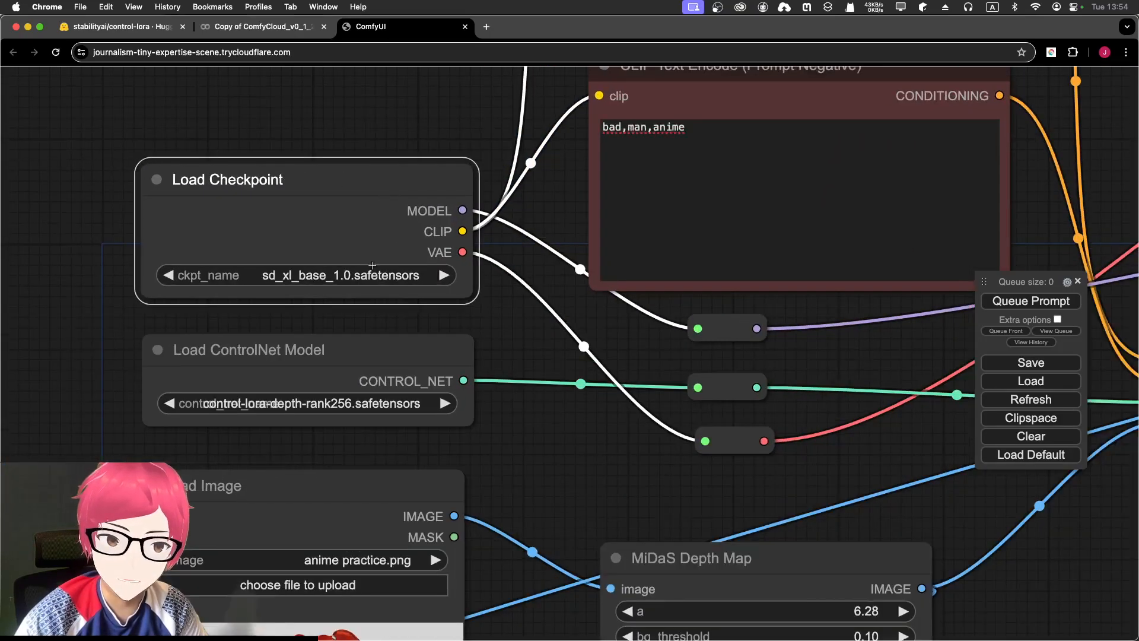
pyautogui.click(385, 353)
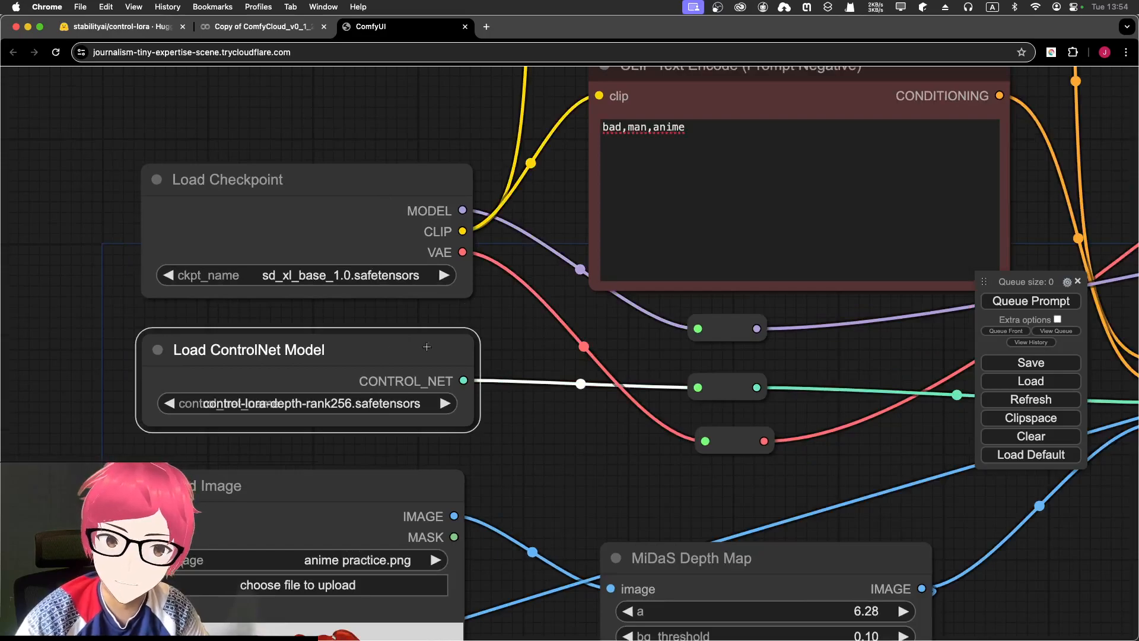
pyautogui.moveTo(573, 497); pyautogui.dragTo(509, 409)
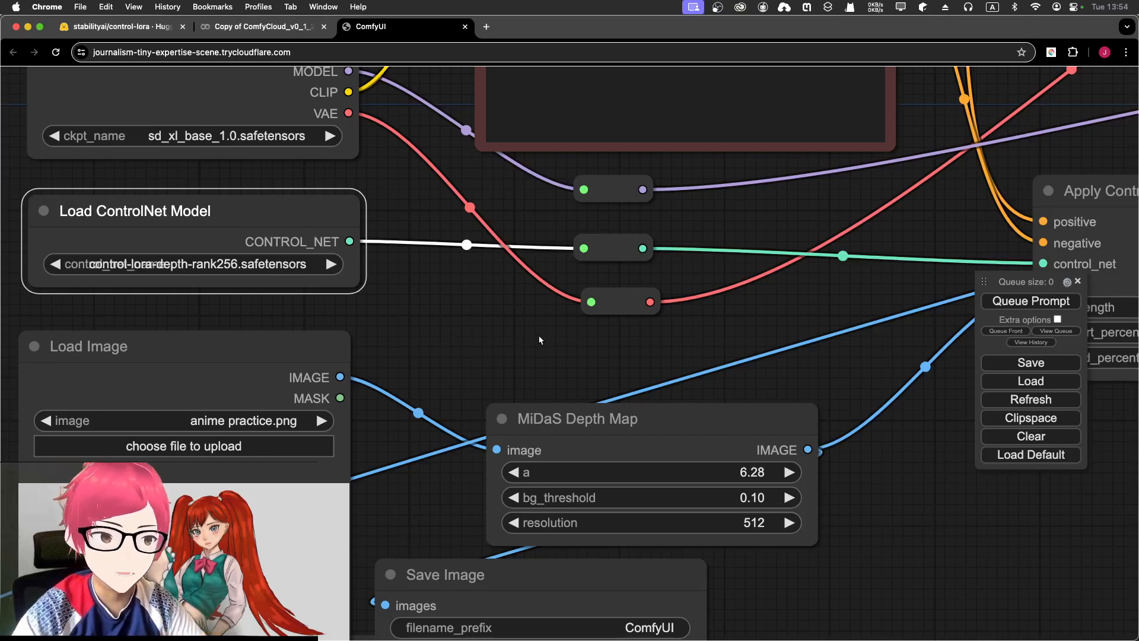
pyautogui.scroll(-1, 539, 336)
pyautogui.moveTo(706, 336); pyautogui.dragTo(651, 371)
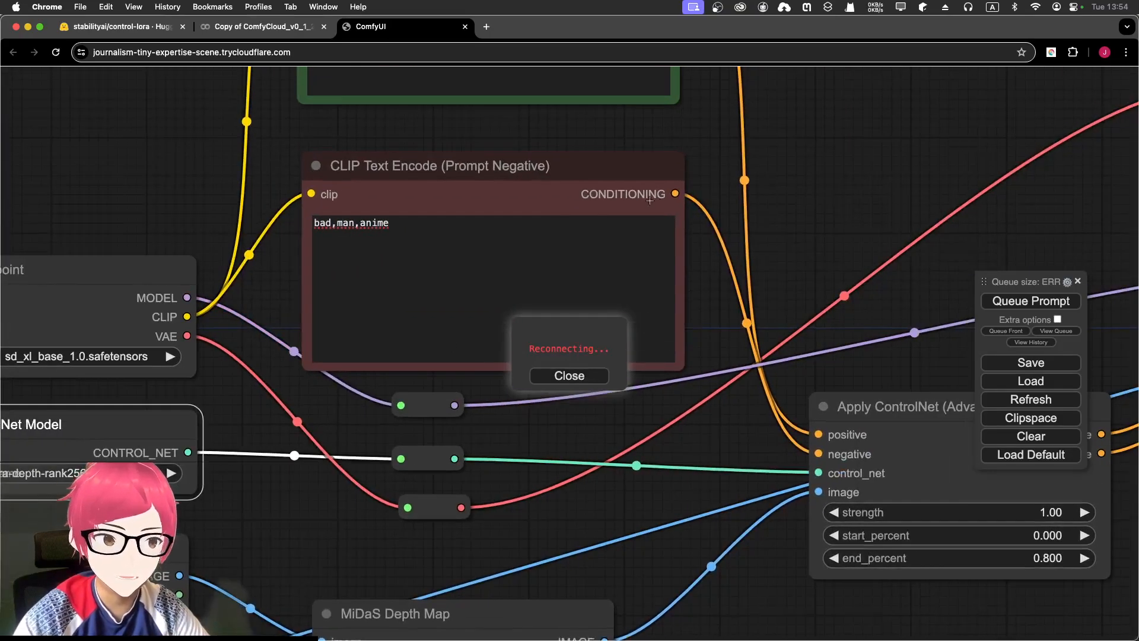
pyautogui.moveTo(834, 189); pyautogui.dragTo(827, 356)
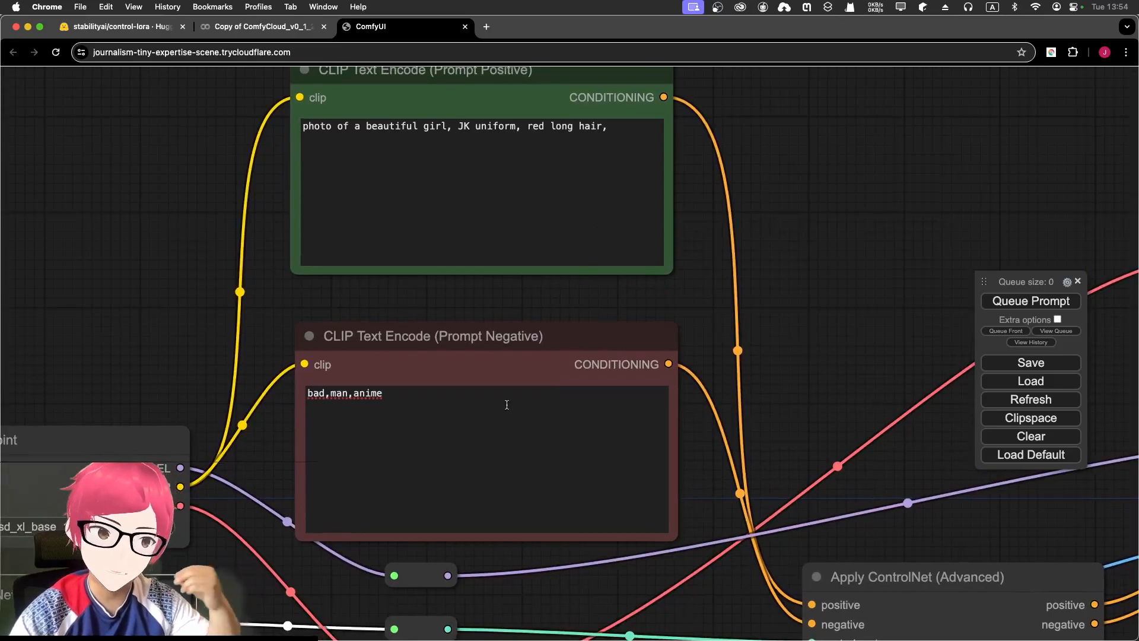
pyautogui.moveTo(252, 330); pyautogui.dragTo(560, 156)
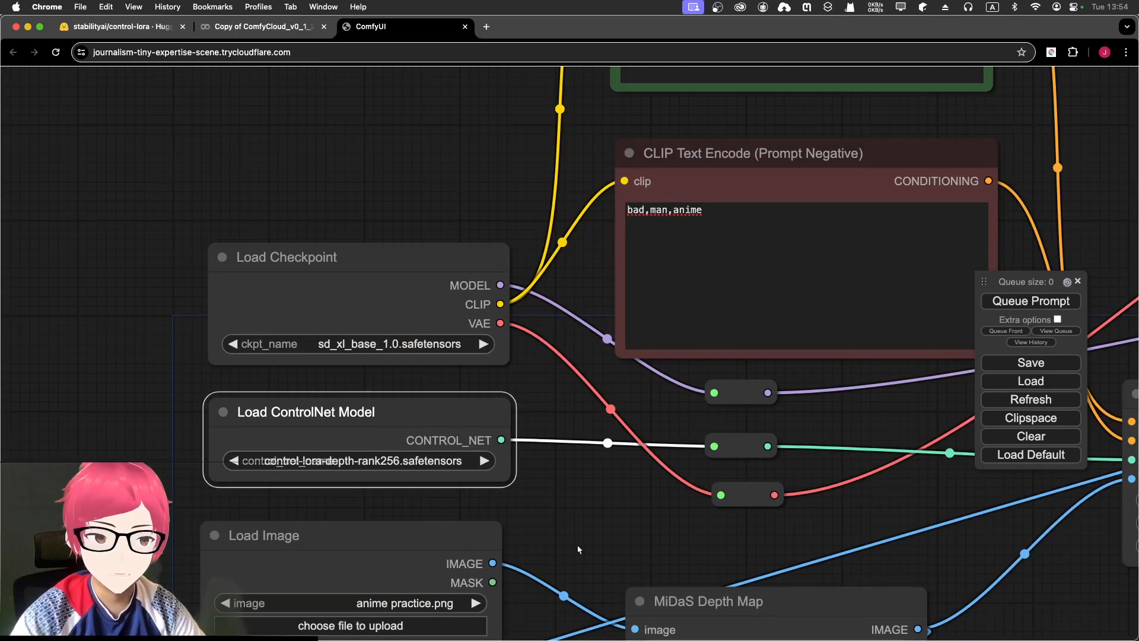
pyautogui.moveTo(579, 547); pyautogui.dragTo(534, 264)
pyautogui.moveTo(486, 432); pyautogui.dragTo(552, 240)
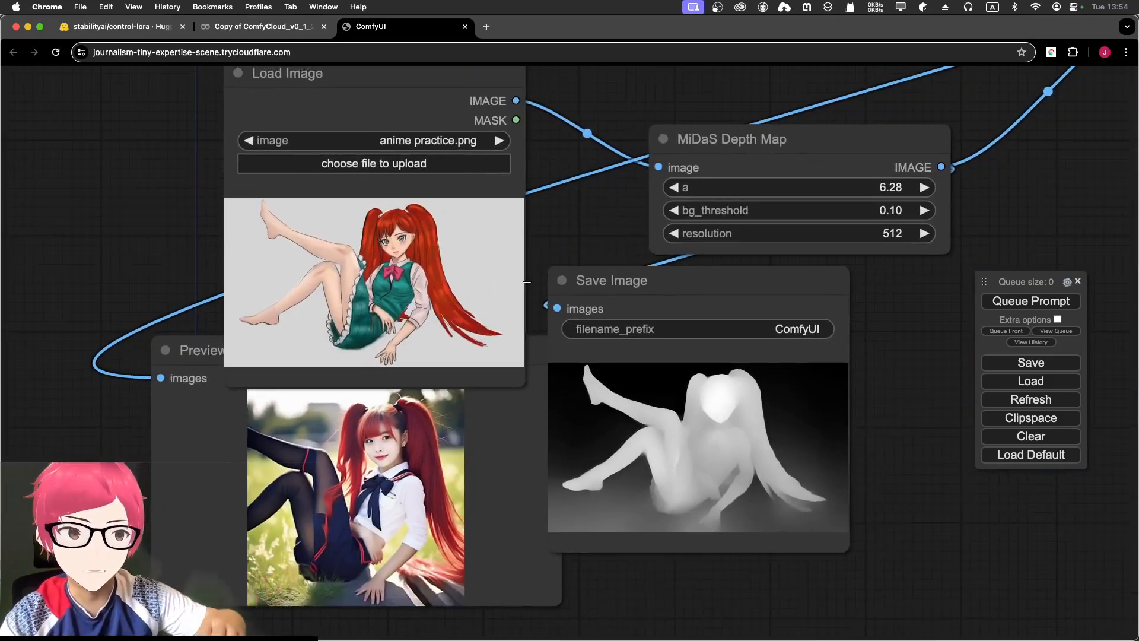
pyautogui.scroll(4, 527, 281)
pyautogui.moveTo(534, 329); pyautogui.dragTo(558, 245)
pyautogui.scroll(-1, 560, 247)
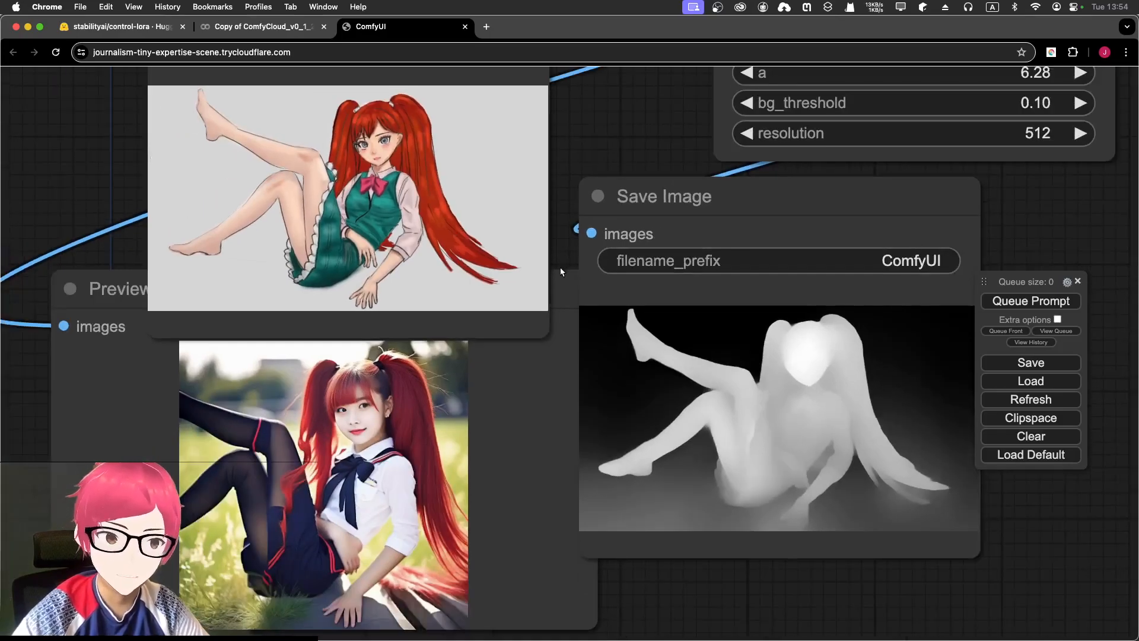